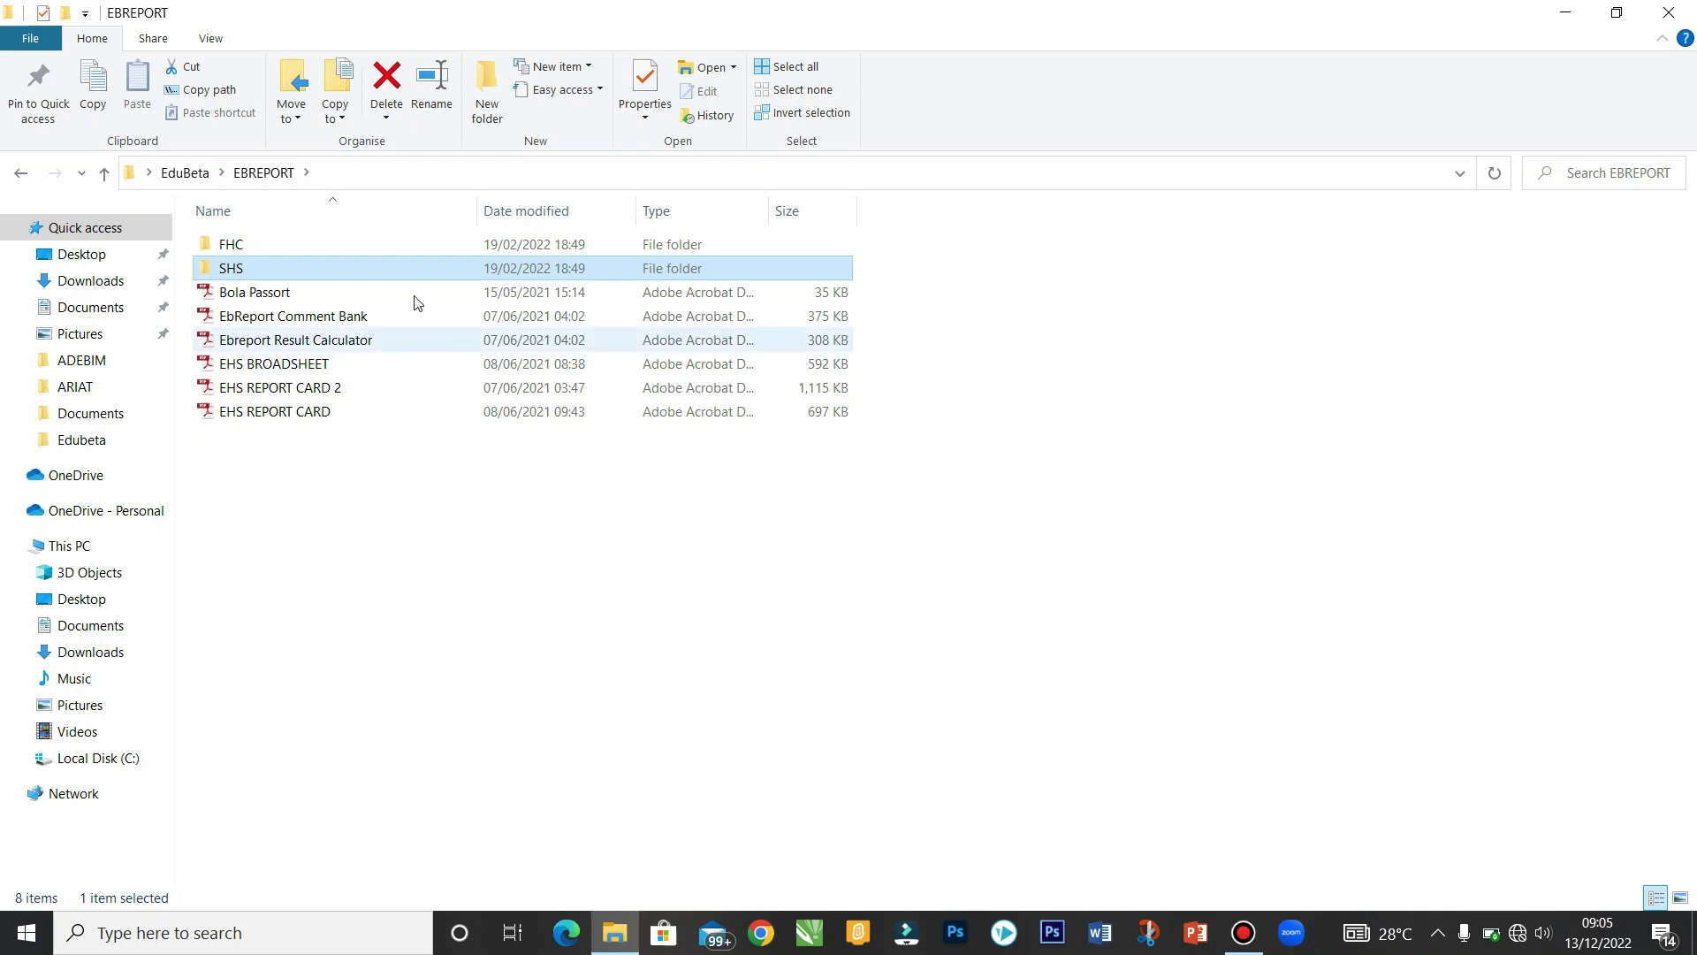
Step: Open the FHC folder to list its three result PDFs, including FHC ANNEX SENIOR BROADSHEET
{"action": "left_click", "coordinate": [395, 248], "text": "ctrl"}
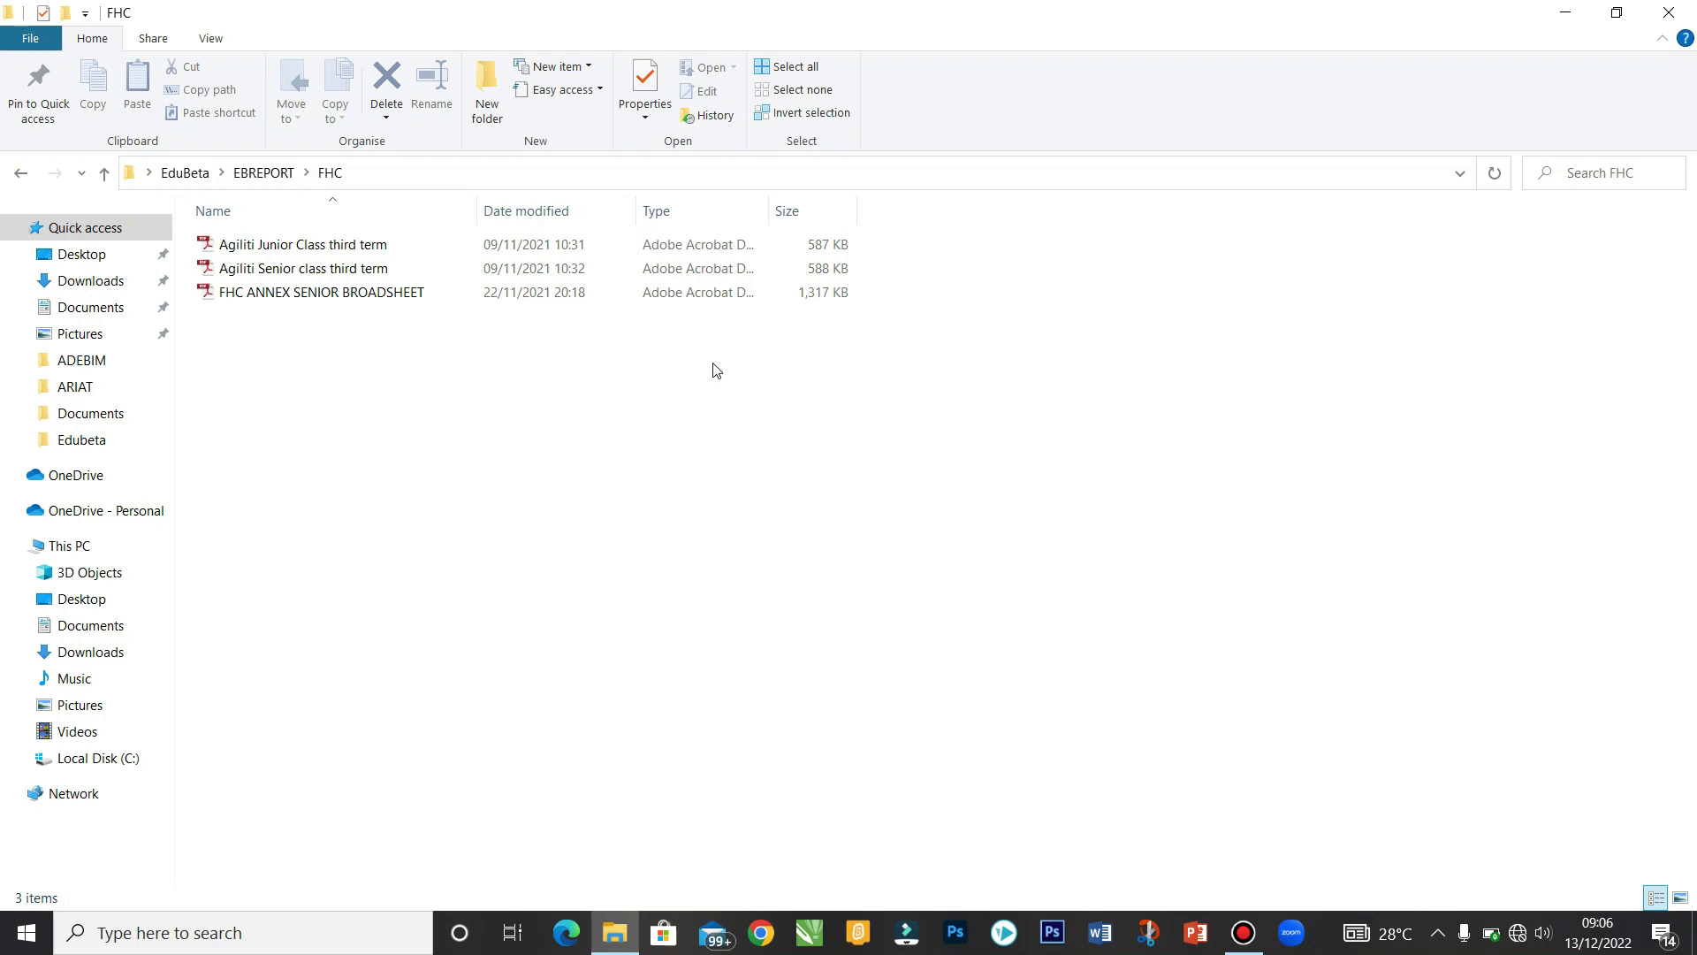
Step: Clear the stray broadsheet selection and open 'Agiliti Junior Class third term' in Adobe Reader
{"action": "left_click_drag", "start_coordinate": [529, 291], "coordinate": [449, 288]}
{"action": "left_click", "coordinate": [459, 414]}
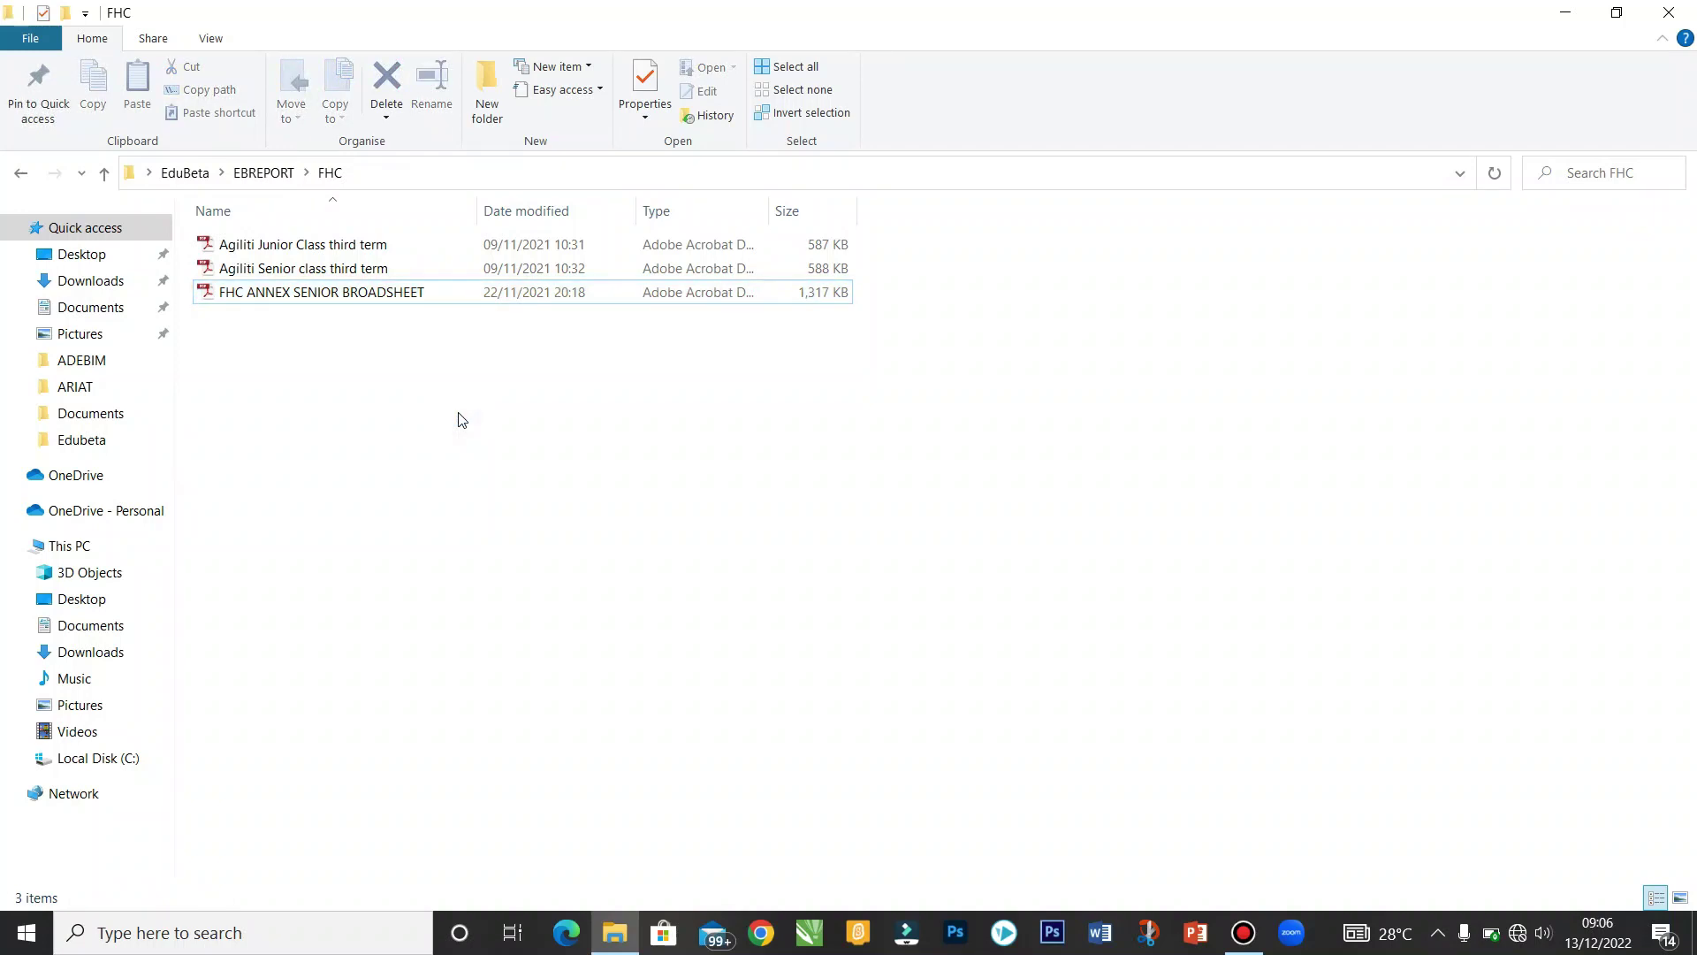
{"action": "double_click", "coordinate": [373, 247]}
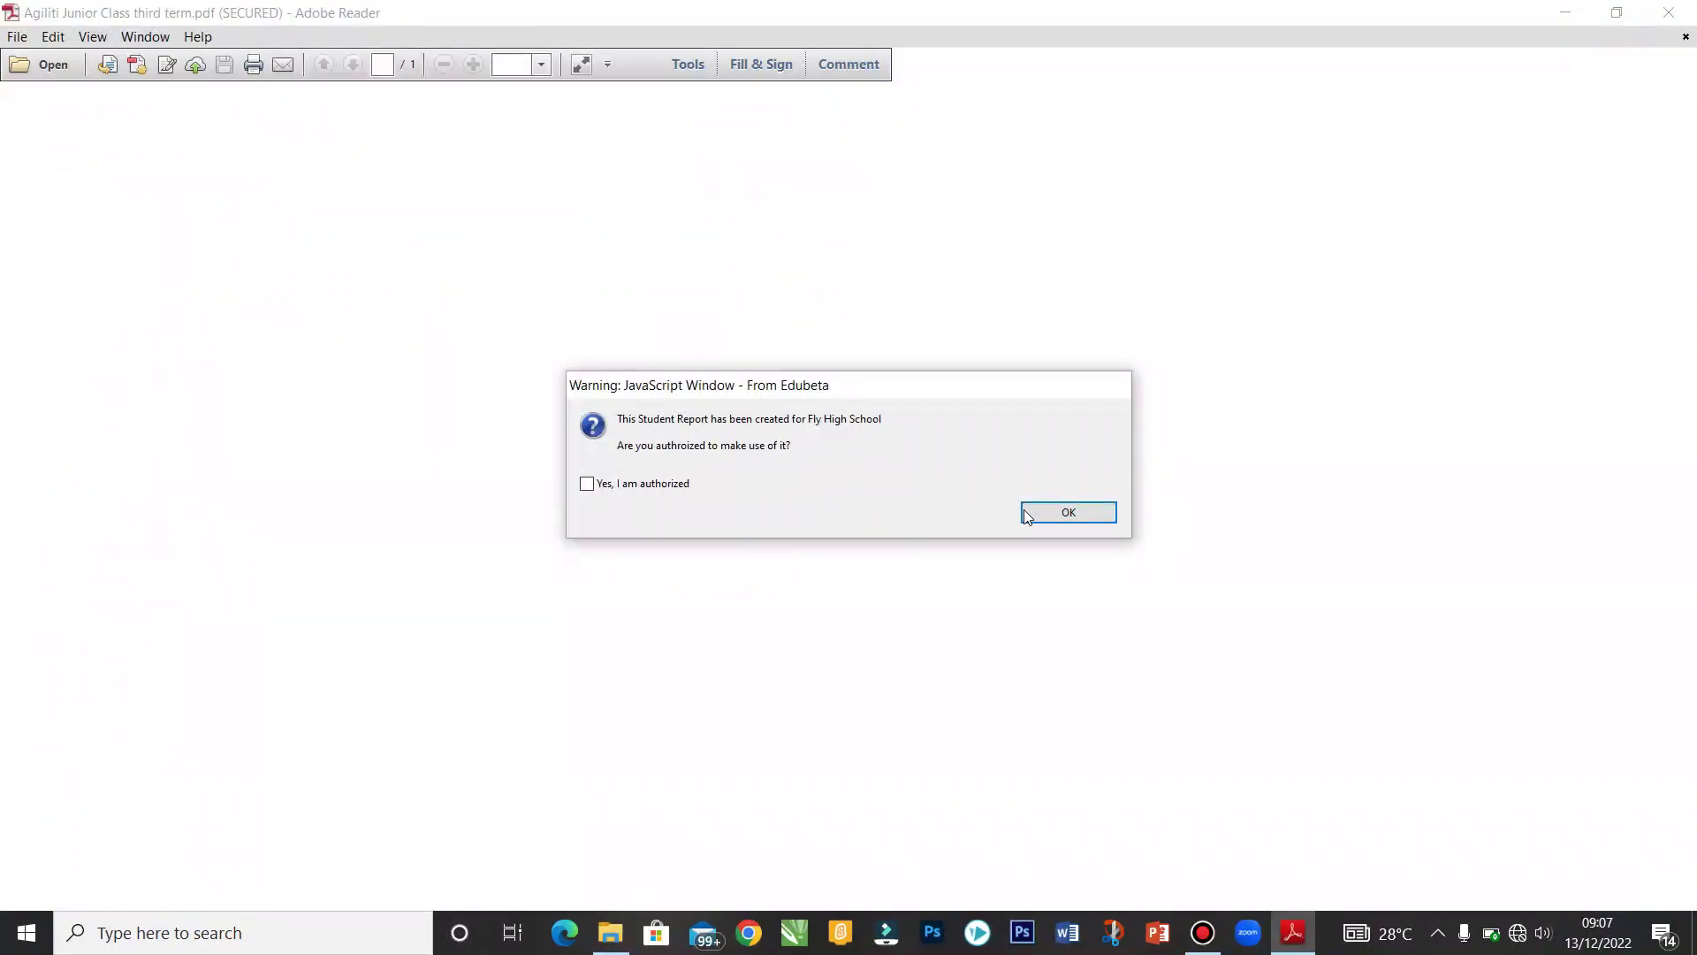
Step: Confirm the Edubeta authorization, dismiss the thank-you message and close the right-hand panel
{"action": "left_click", "coordinate": [1029, 513]}
{"action": "left_click", "coordinate": [1029, 514]}
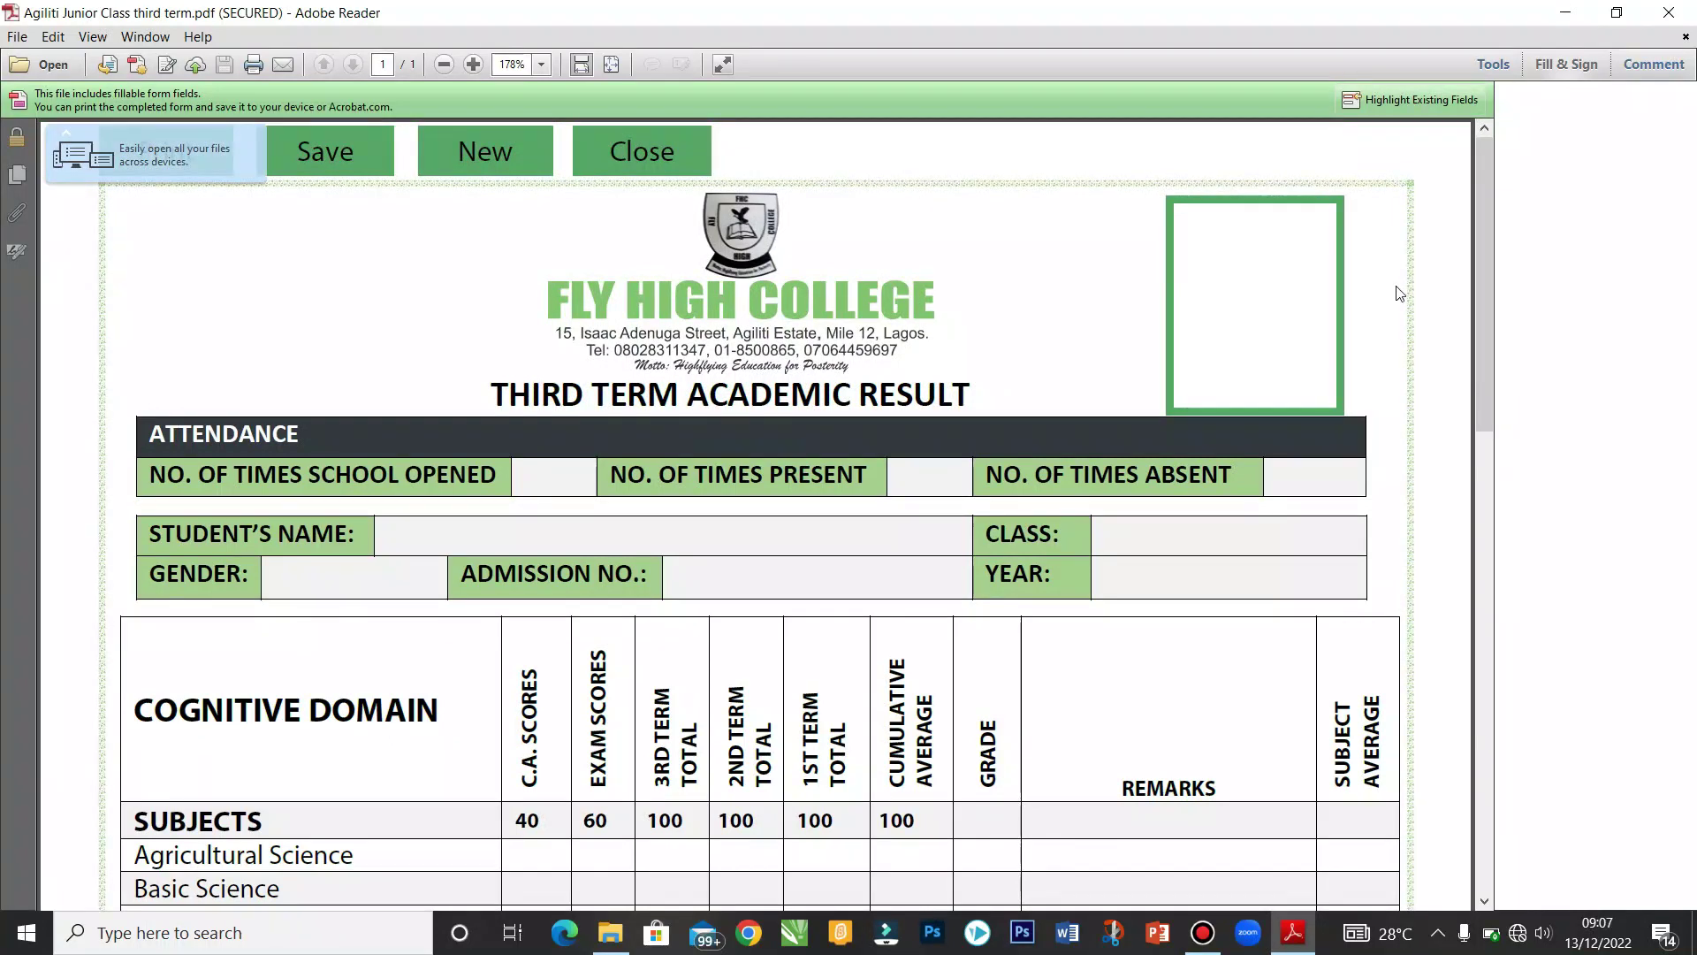
{"action": "left_click", "coordinate": [1567, 66]}
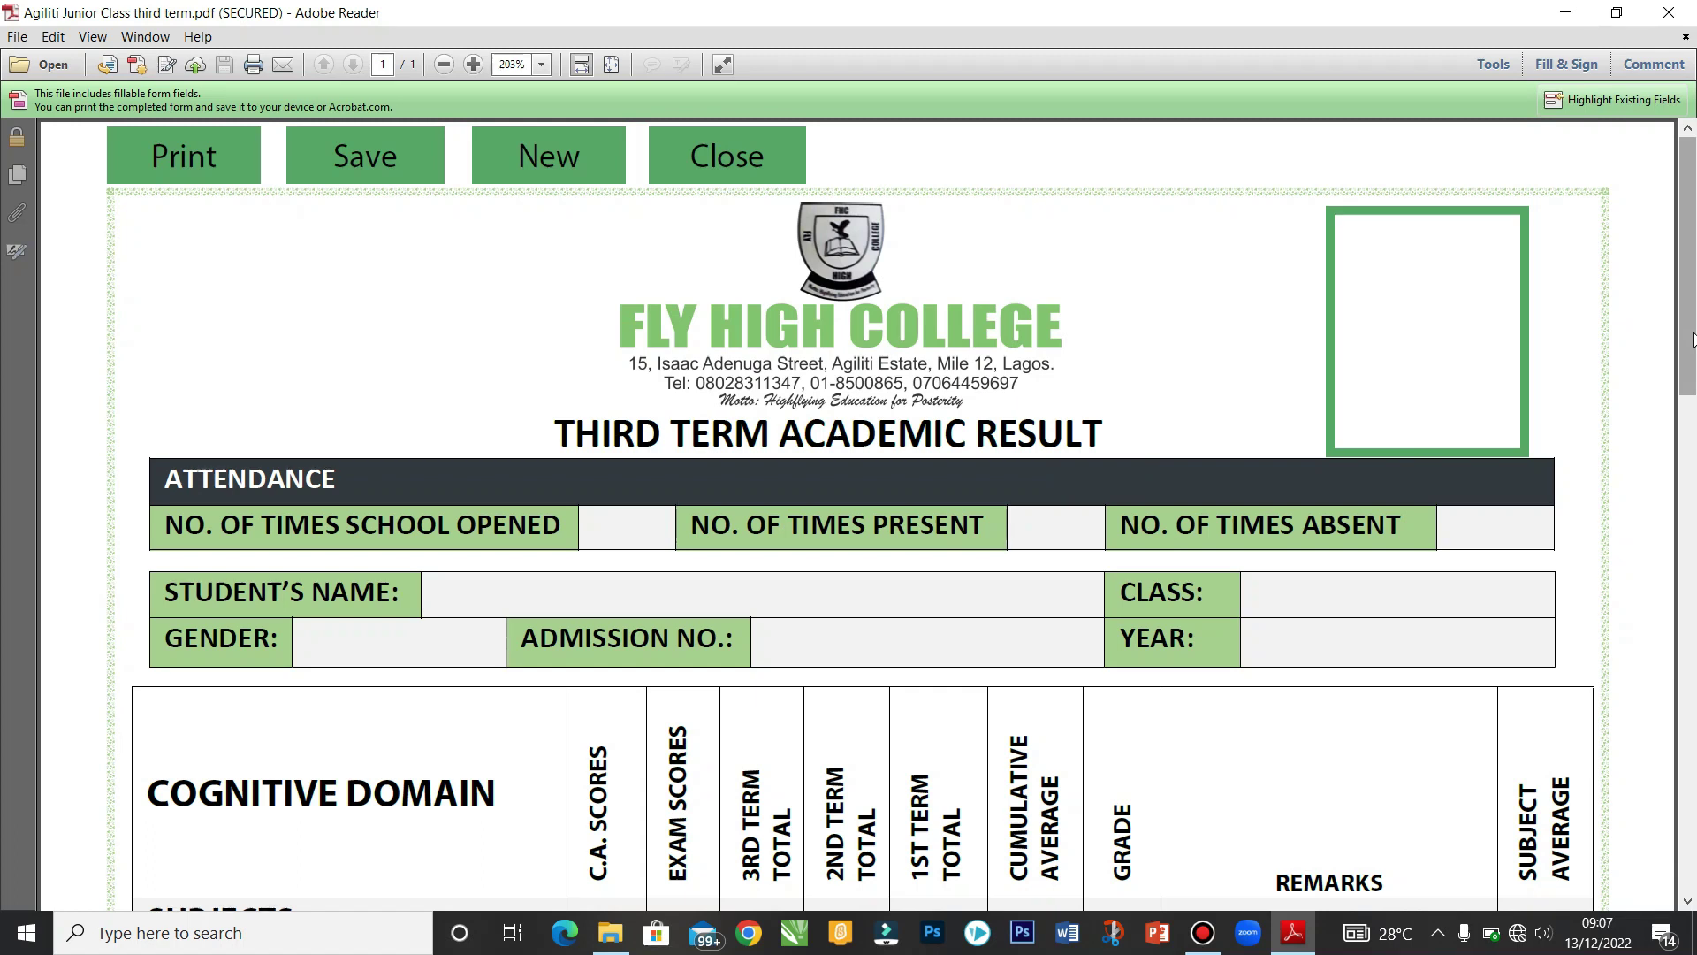
{"action": "mouse_move", "coordinate": [1693, 341]}
{"action": "left_mouse_down"}
{"action": "mouse_move", "coordinate": [1694, 850]}
{"action": "mouse_move", "coordinate": [1684, 318]}
{"action": "left_mouse_up"}
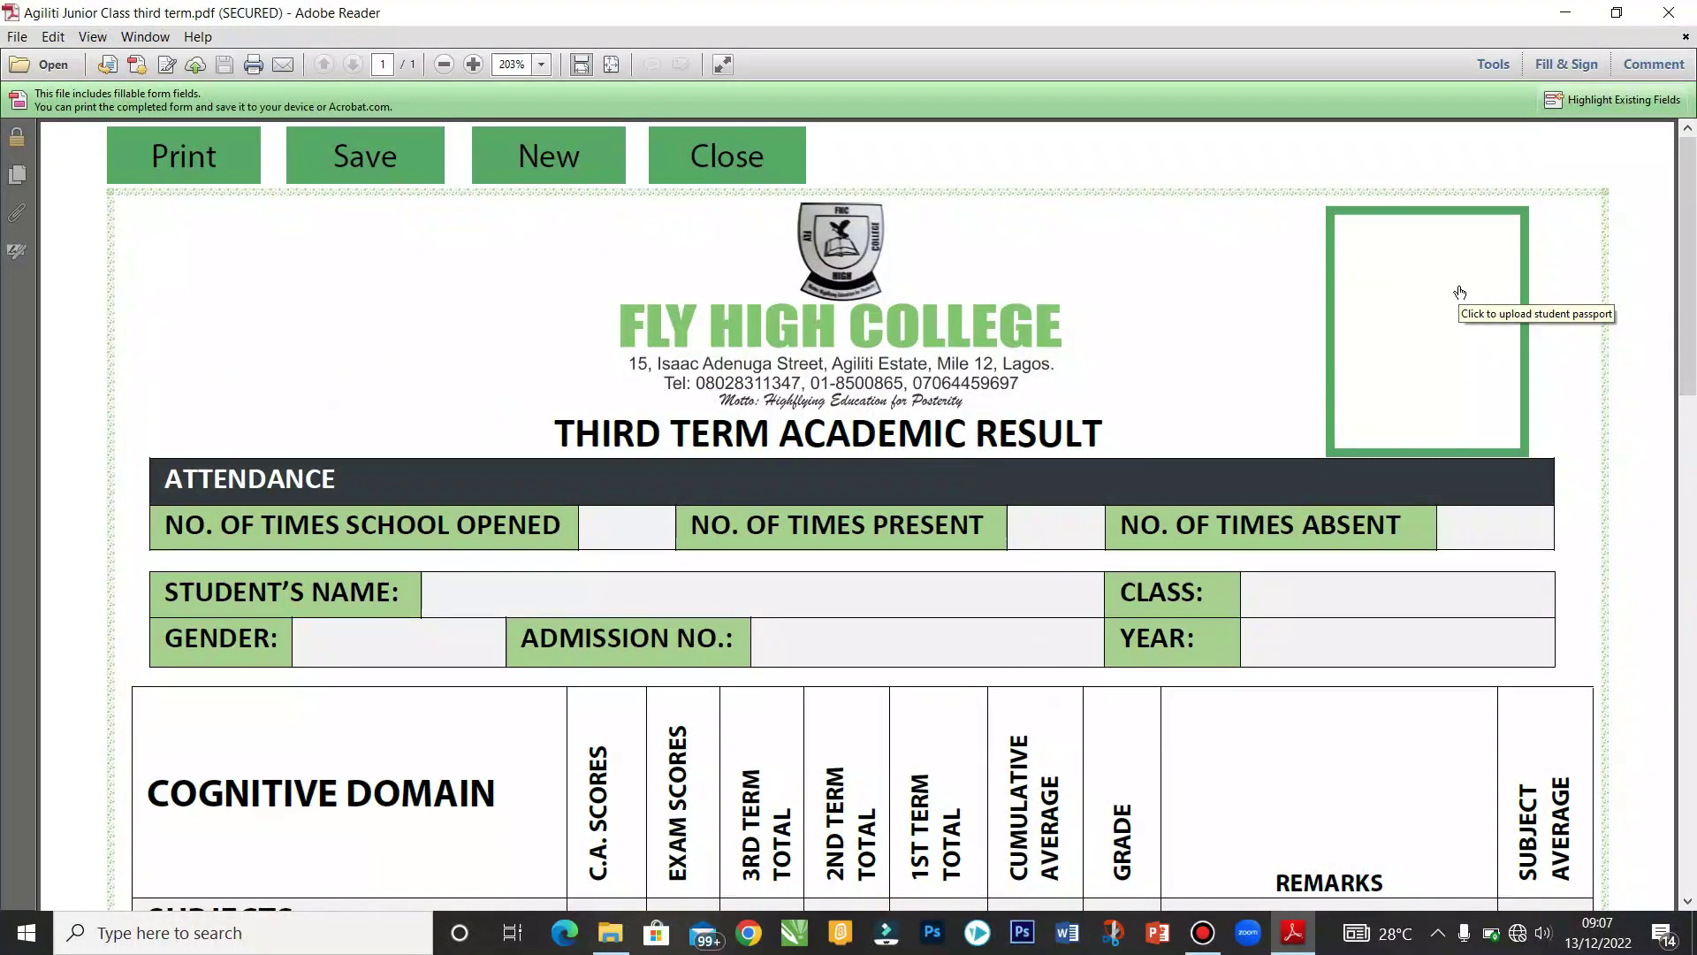
Step: Load the 'Bola Passort' image from EduBeta > EBREPORT into the student photo box
{"action": "left_click", "coordinate": [1410, 337]}
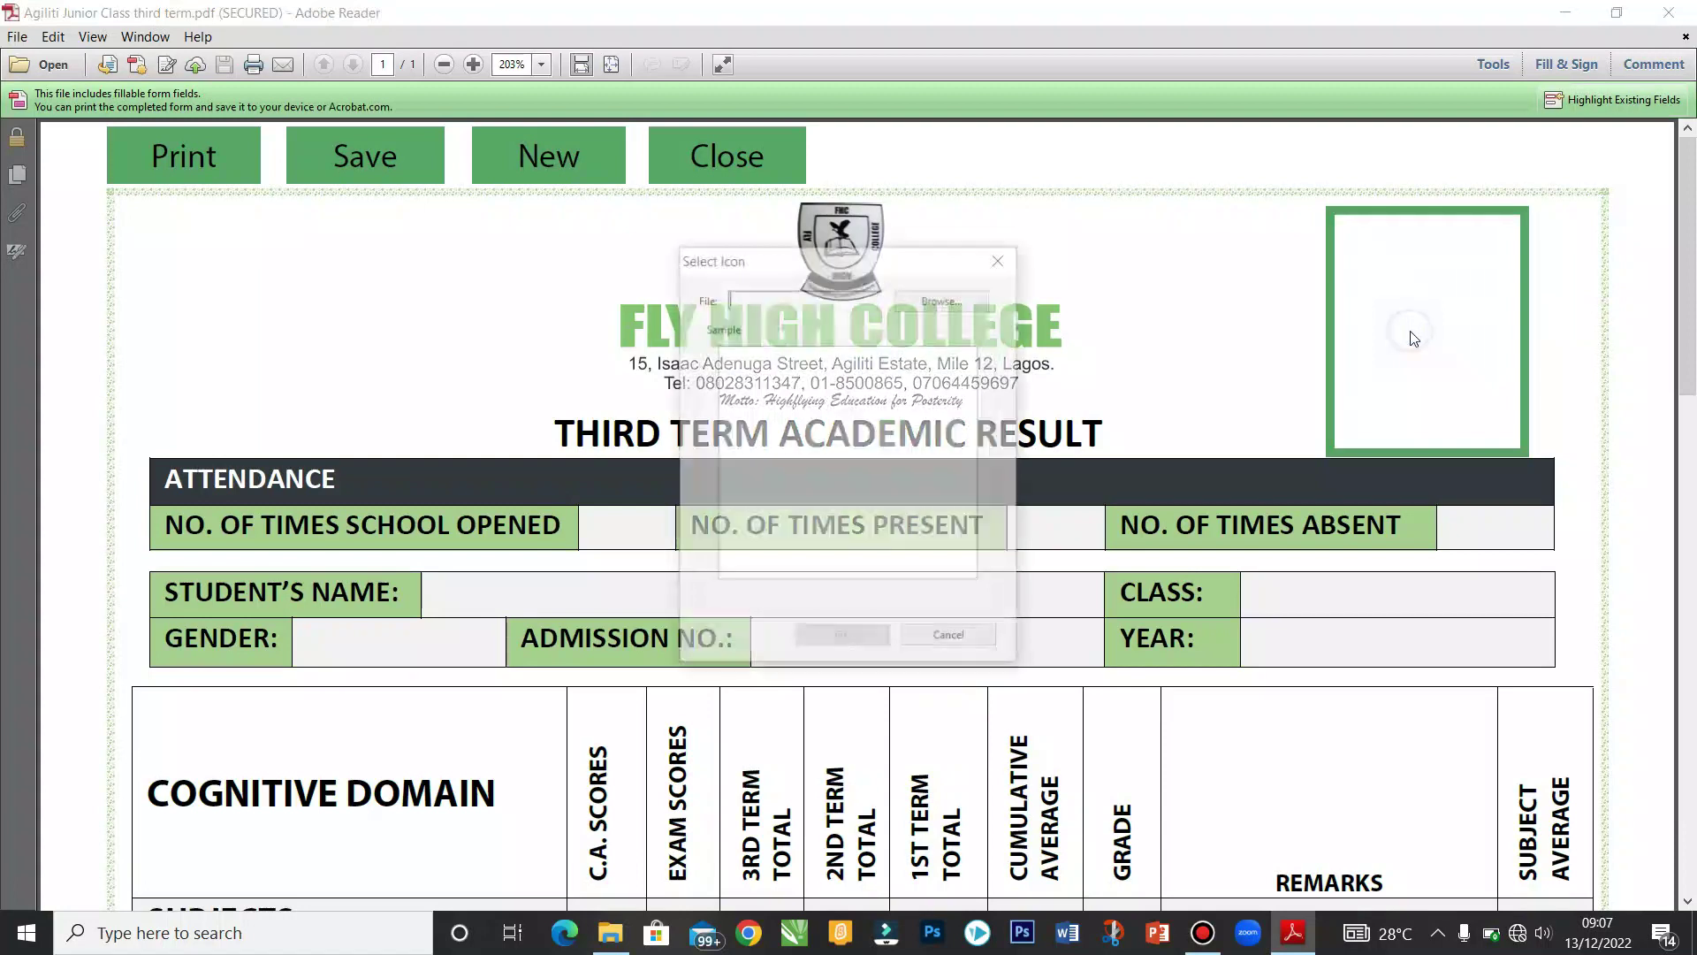
{"action": "left_click", "coordinate": [967, 303]}
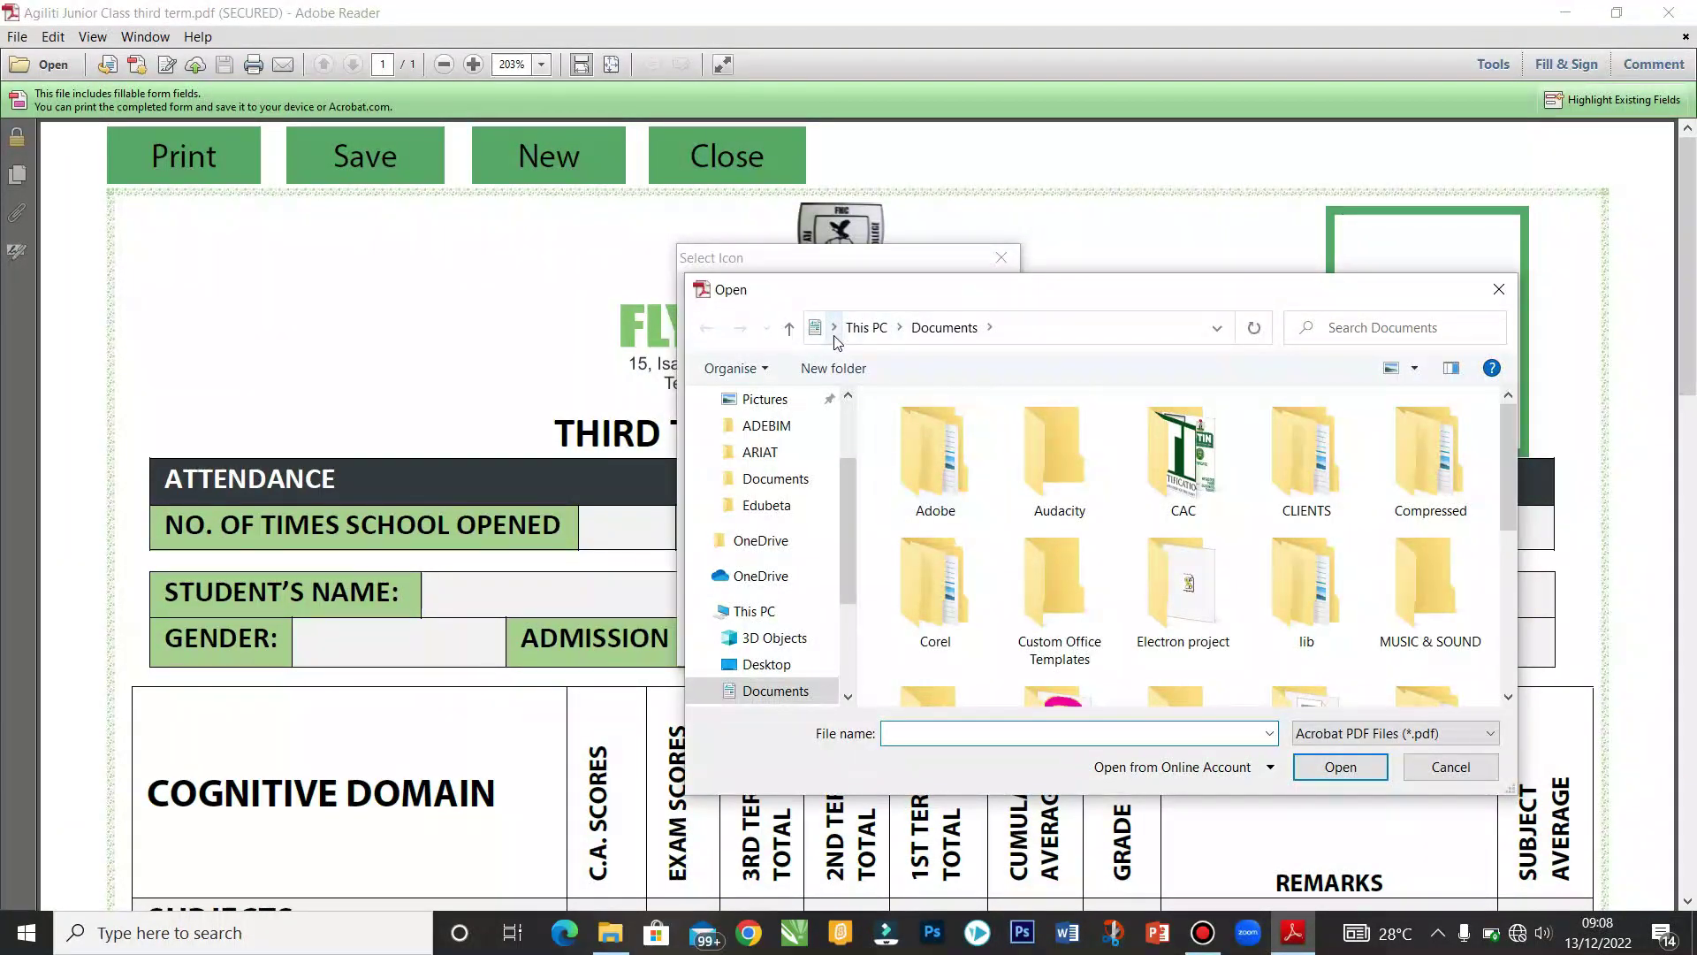
{"action": "left_click", "coordinate": [834, 328]}
{"action": "left_click", "coordinate": [862, 438]}
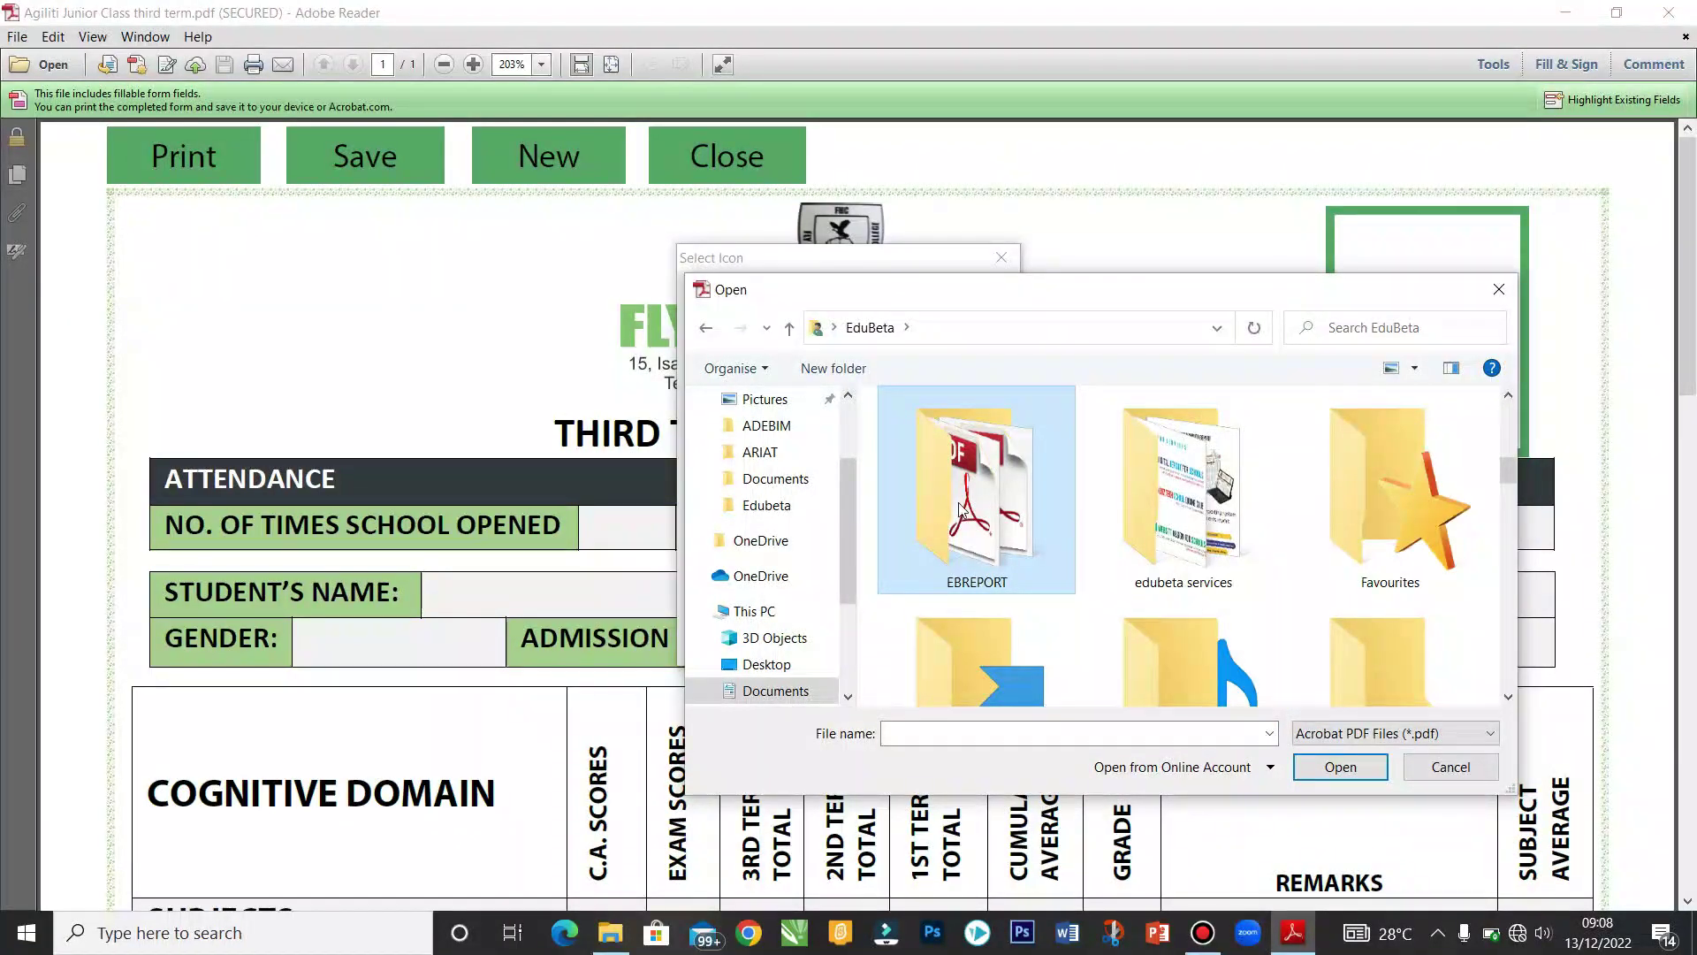
{"action": "double_click", "coordinate": [990, 501]}
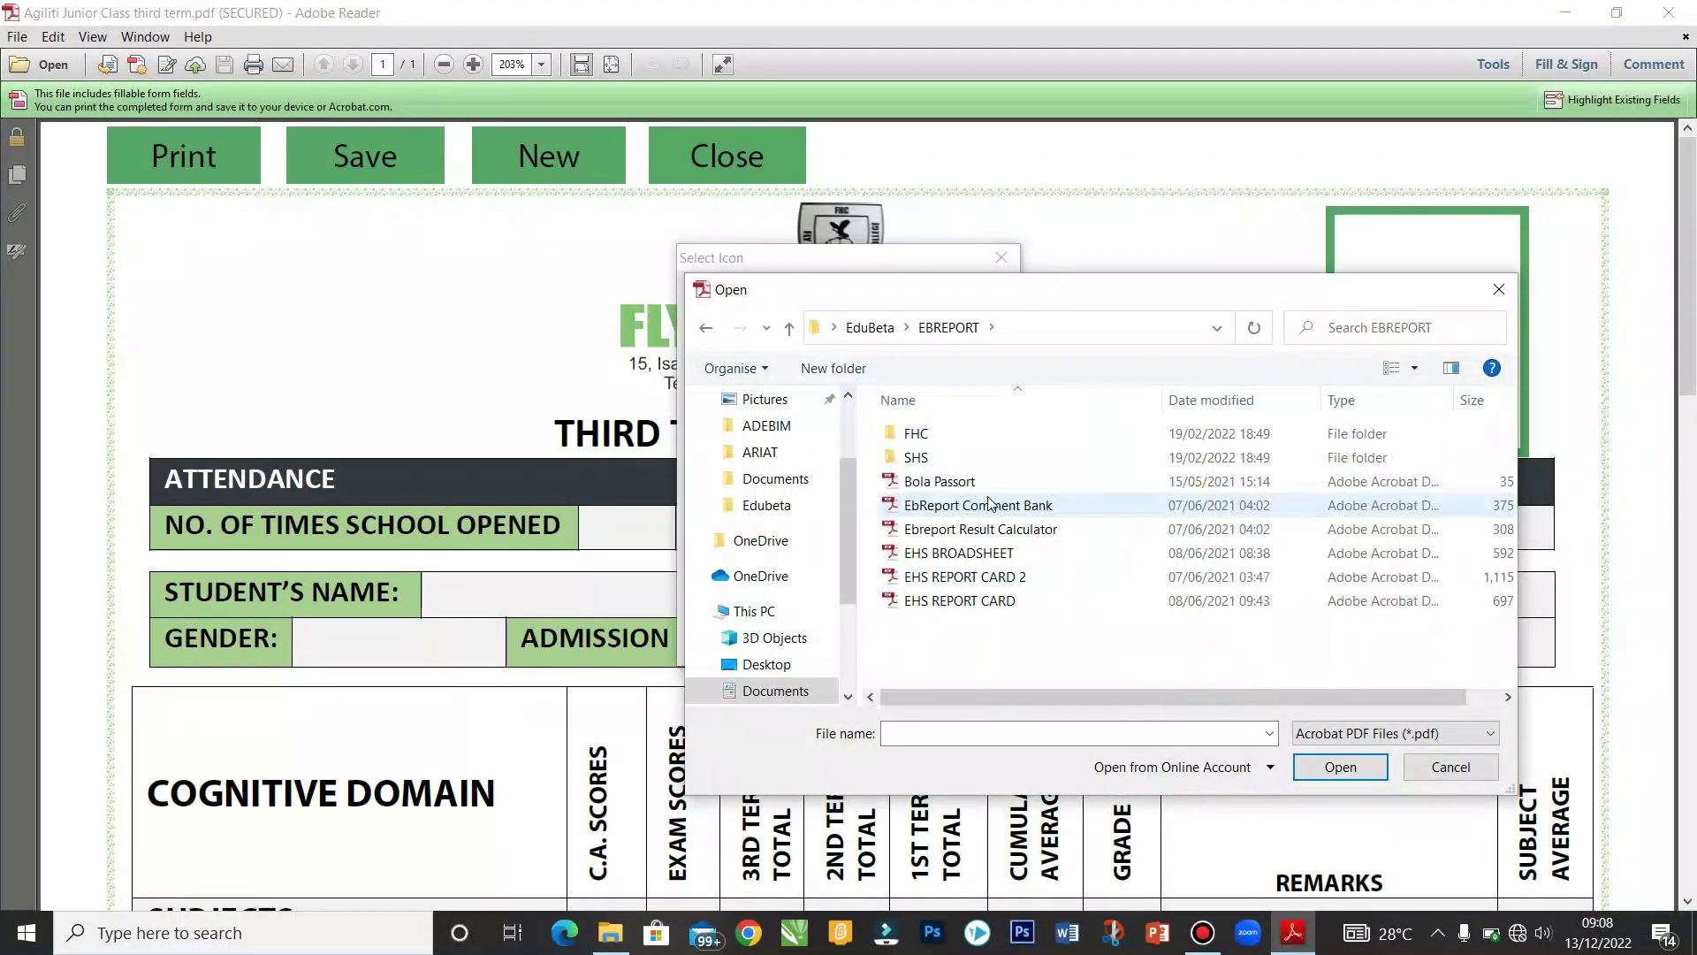
{"action": "double_click", "coordinate": [942, 481]}
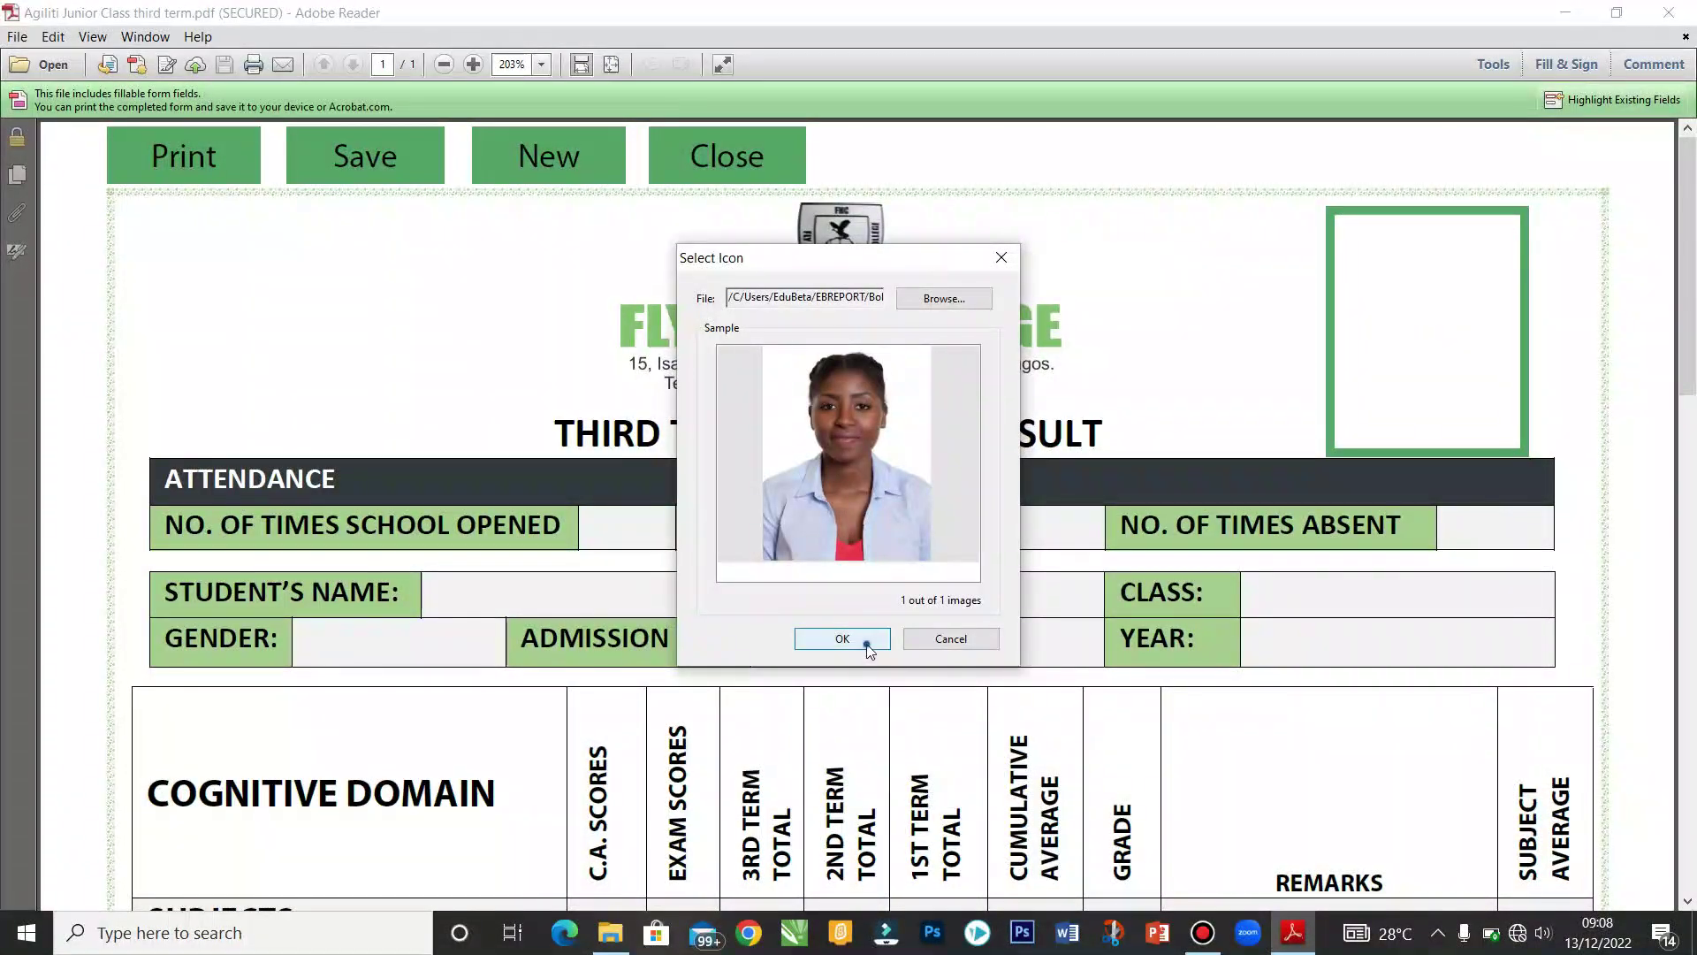
{"action": "left_click", "coordinate": [866, 641]}
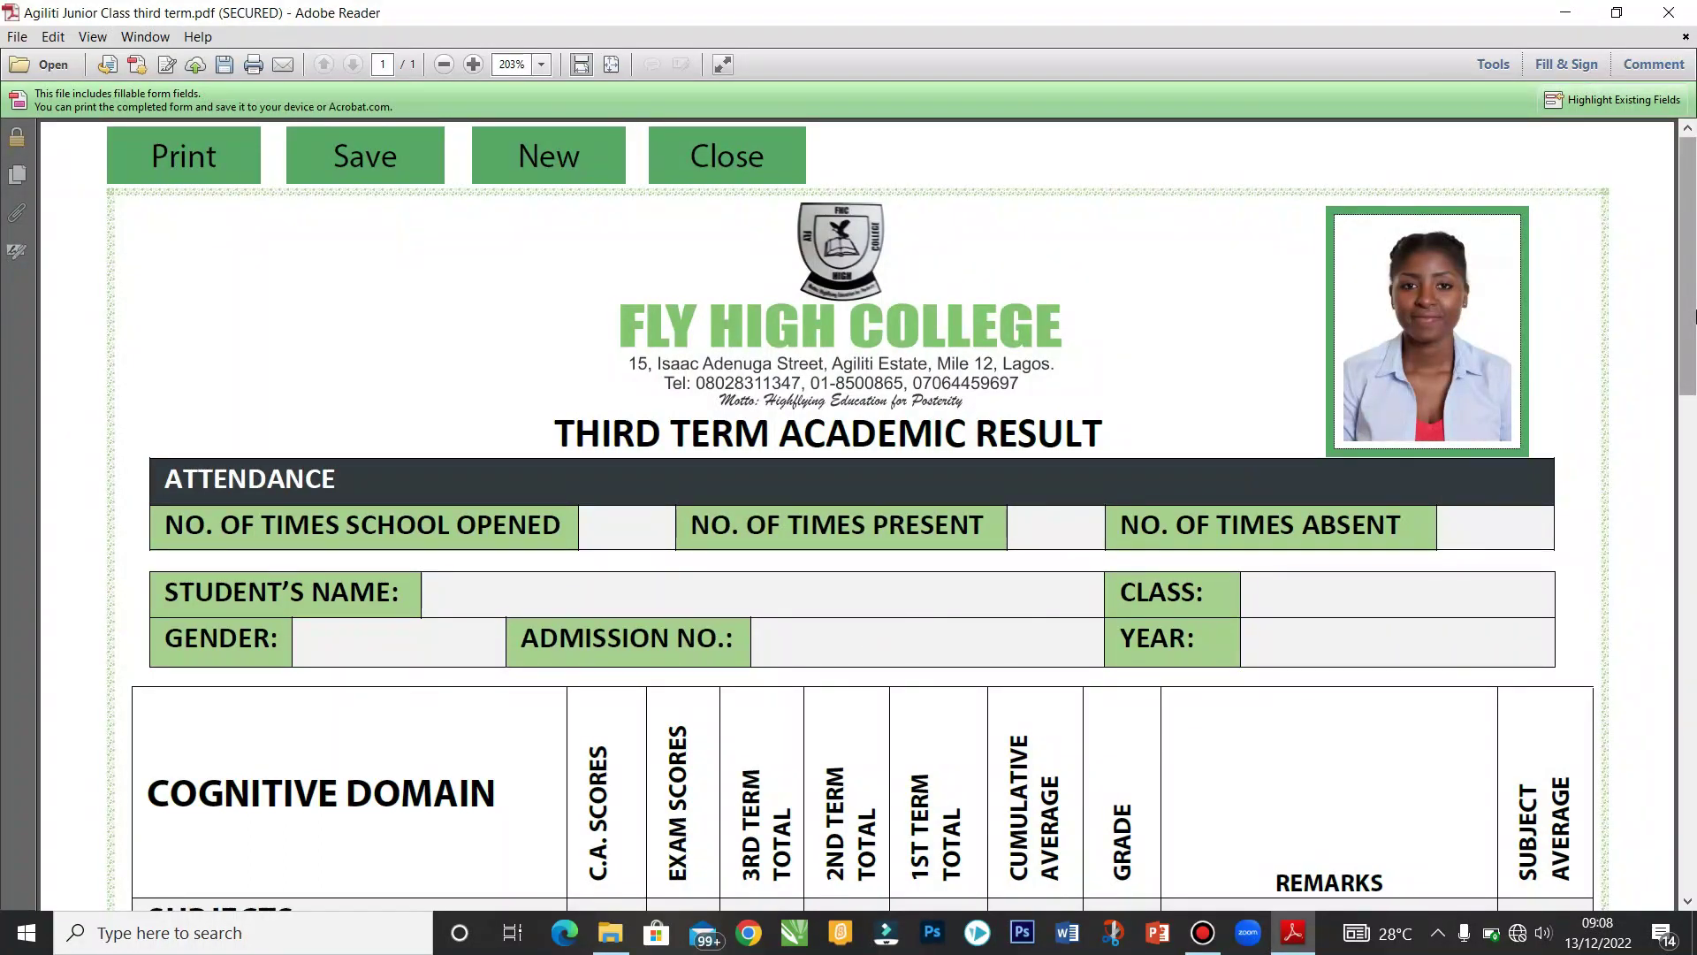
Step: Enter 122 days school opened and 120 days present, then the student's full name
{"action": "scroll", "coordinate": [1692, 311], "scroll_direction": "down", "scroll_amount": 1}
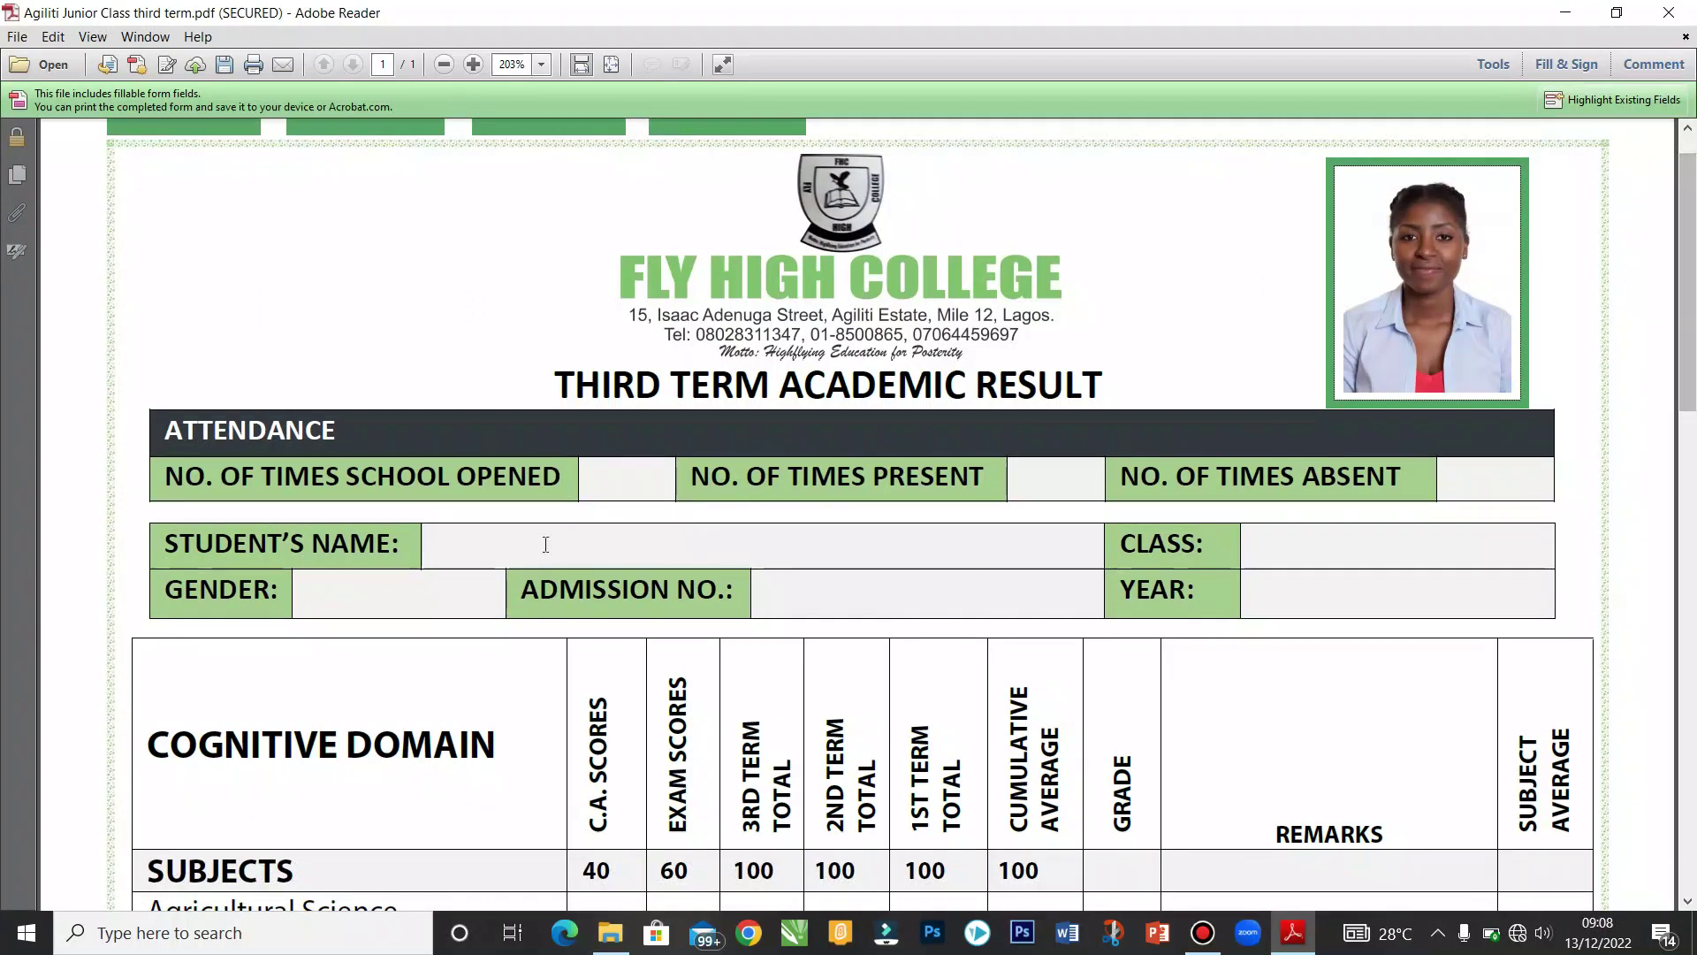
{"action": "left_click", "coordinate": [617, 463]}
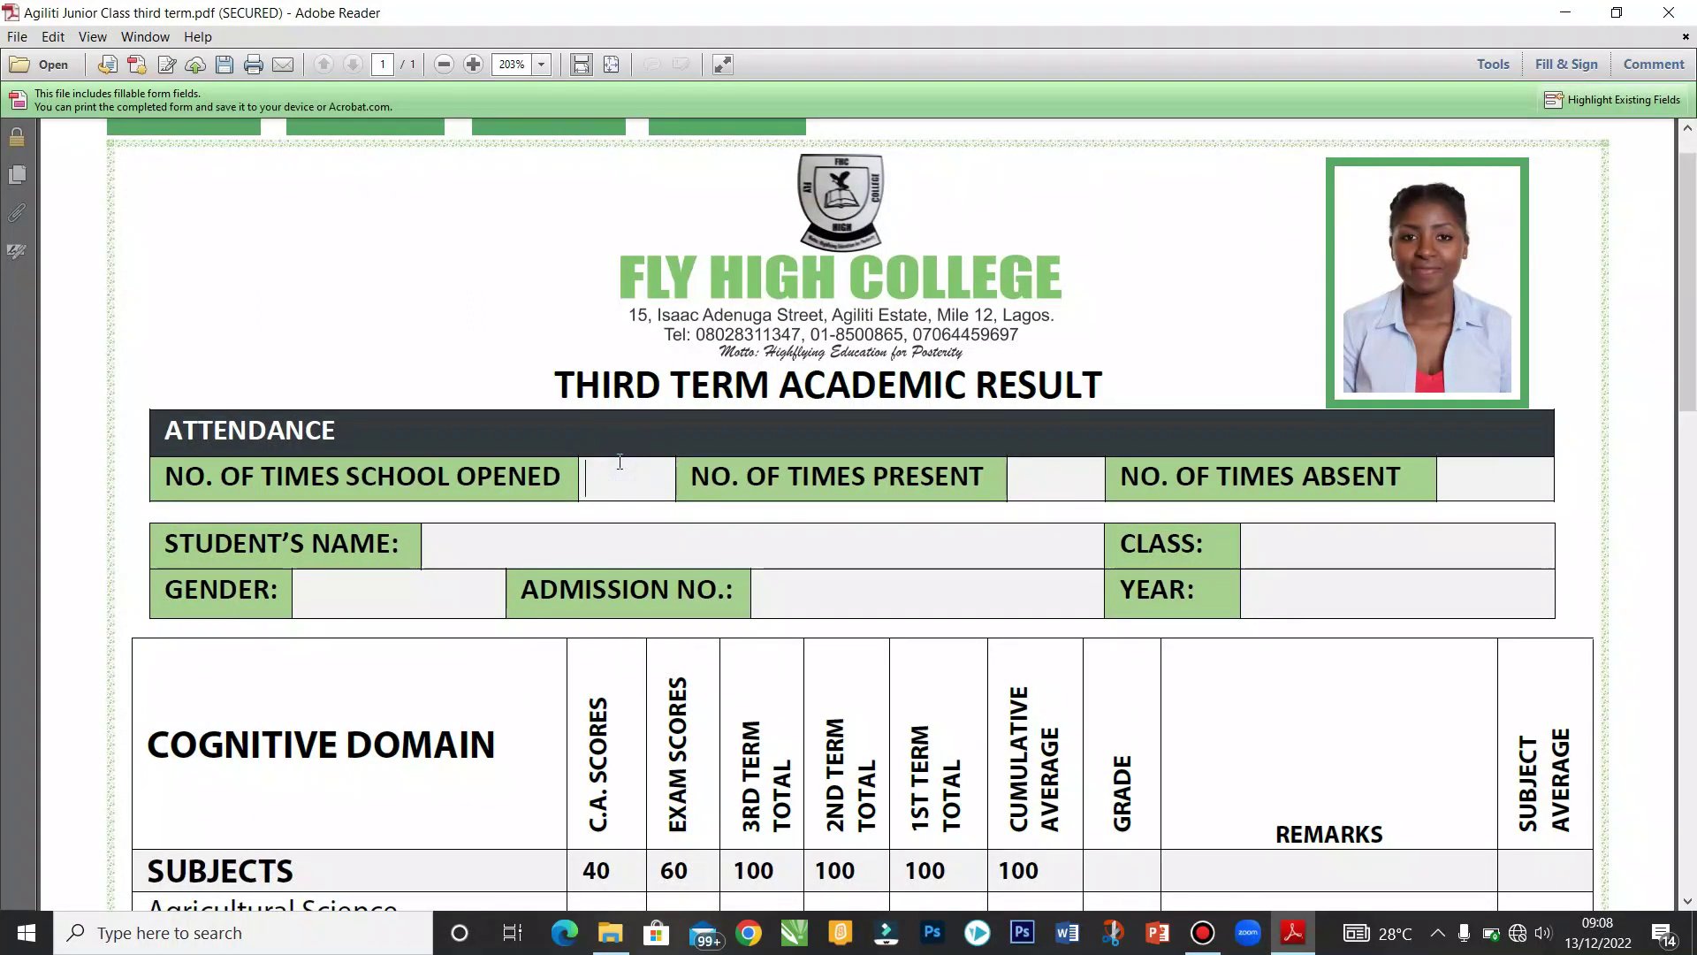
{"action": "type", "text": "122"}
{"action": "key", "text": "Tab"}
{"action": "type", "text": "120"}
{"action": "key", "text": "Tab"}
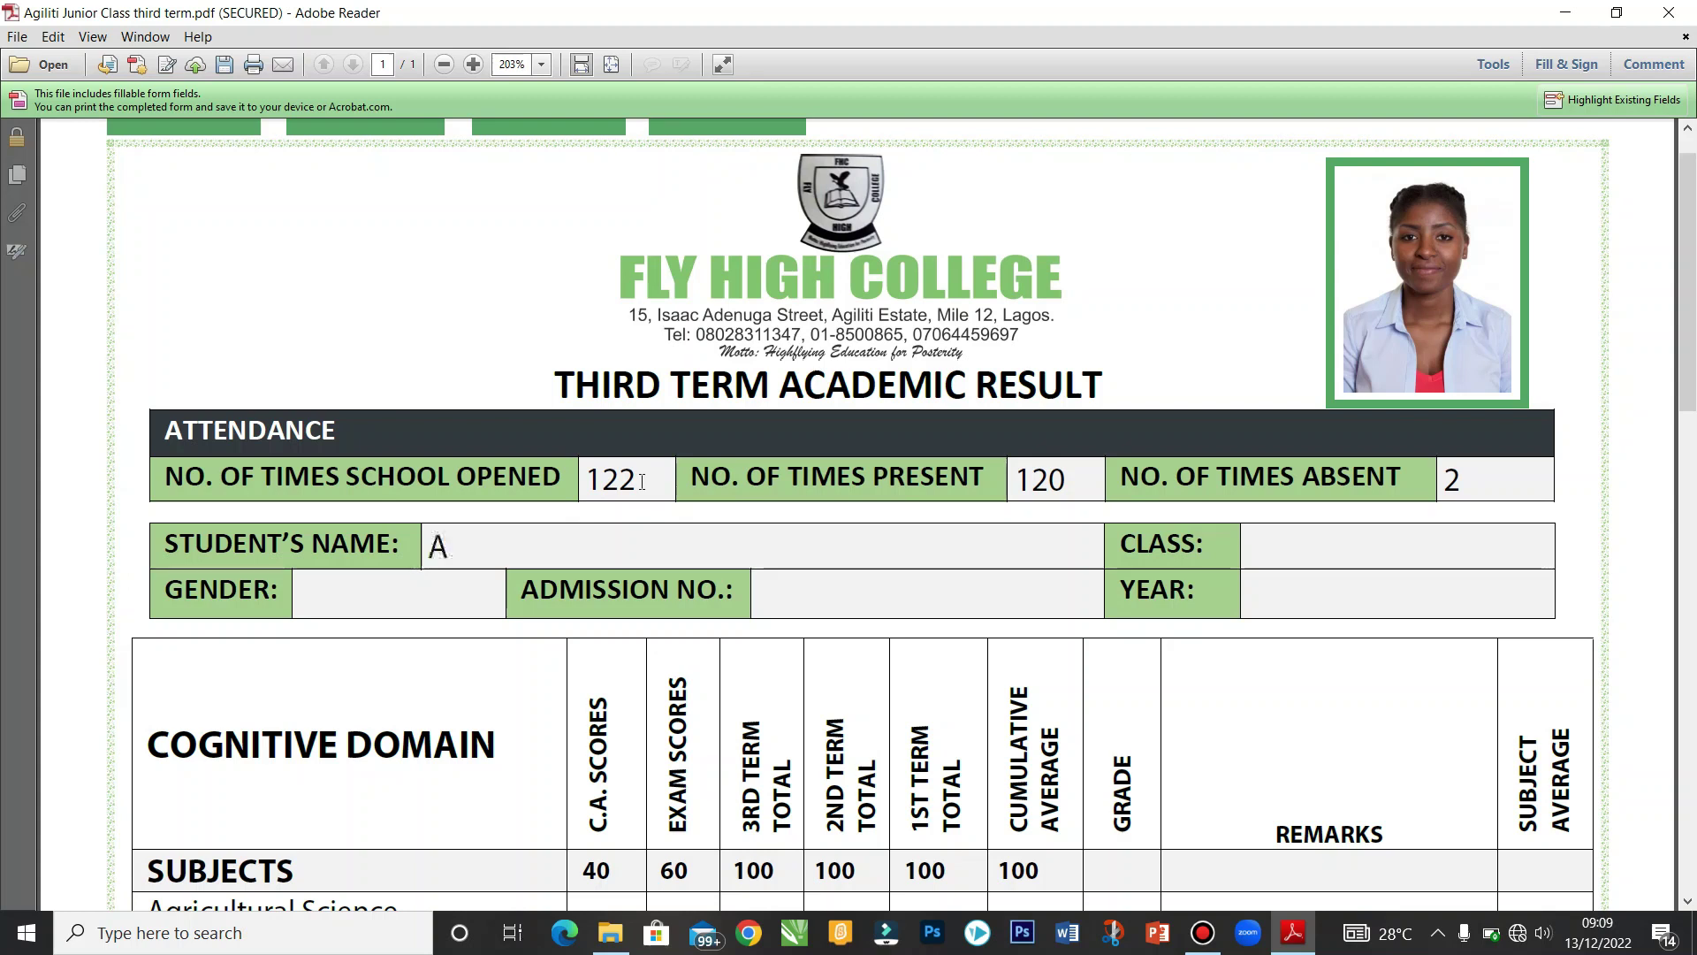
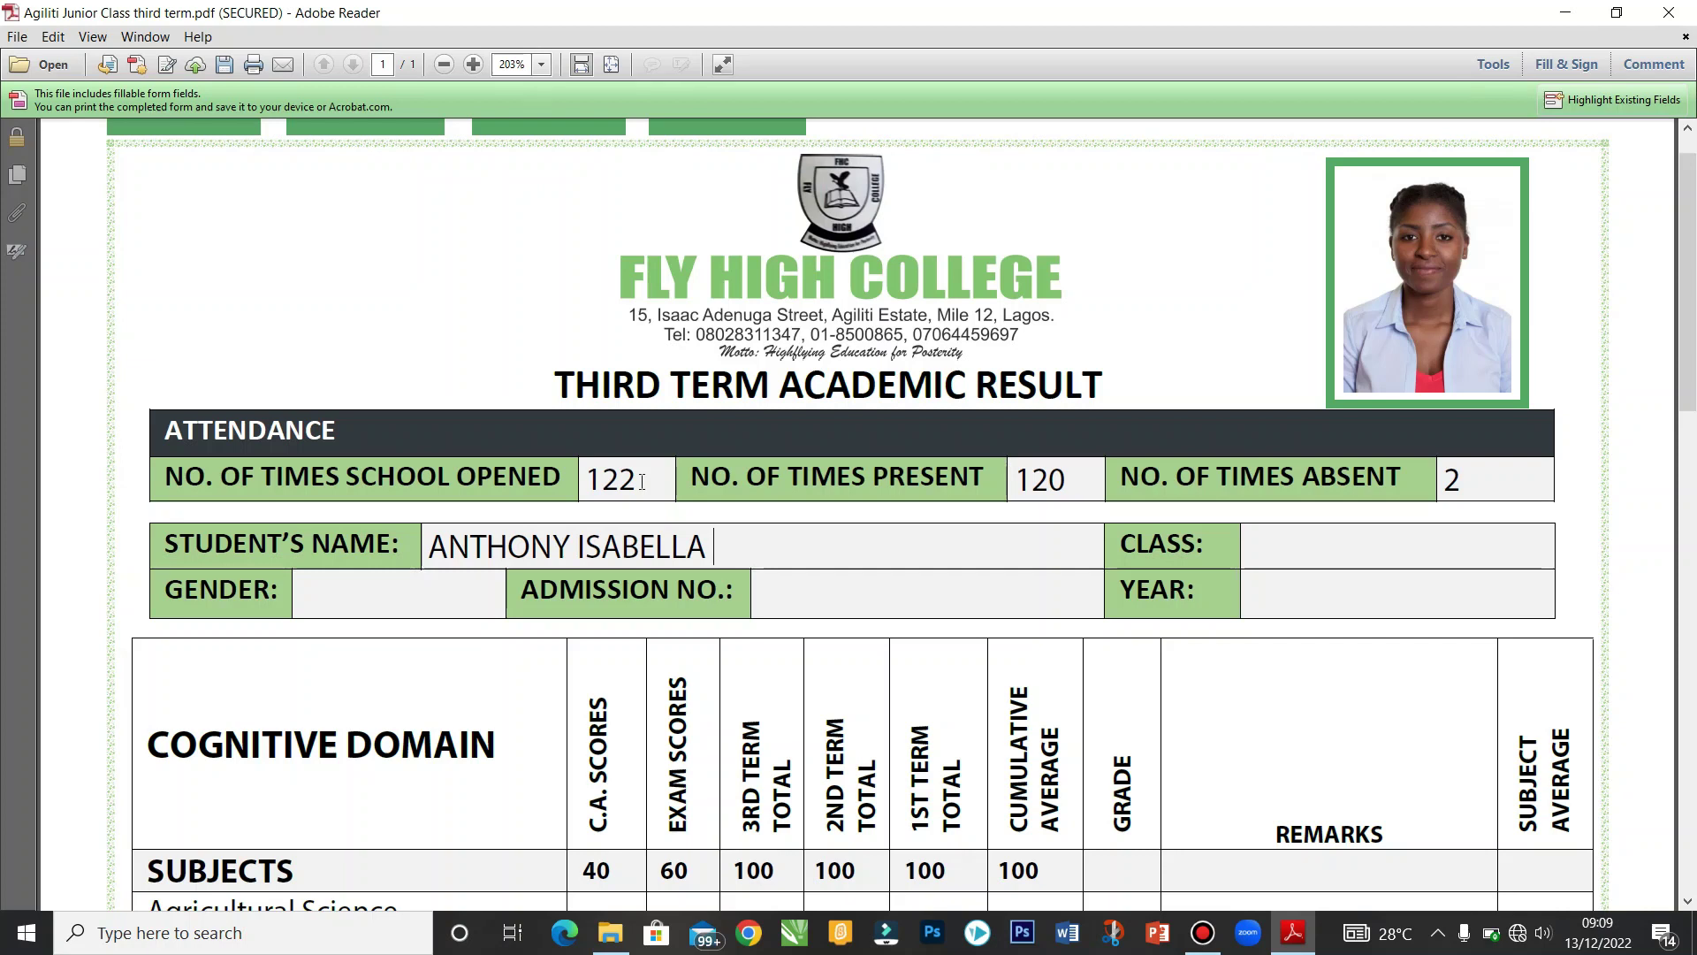
Step: Enter class SS2, gender FEMALE and the student's admission number
{"action": "left_click", "coordinate": [1404, 546]}
{"action": "type", "text": "SS2"}
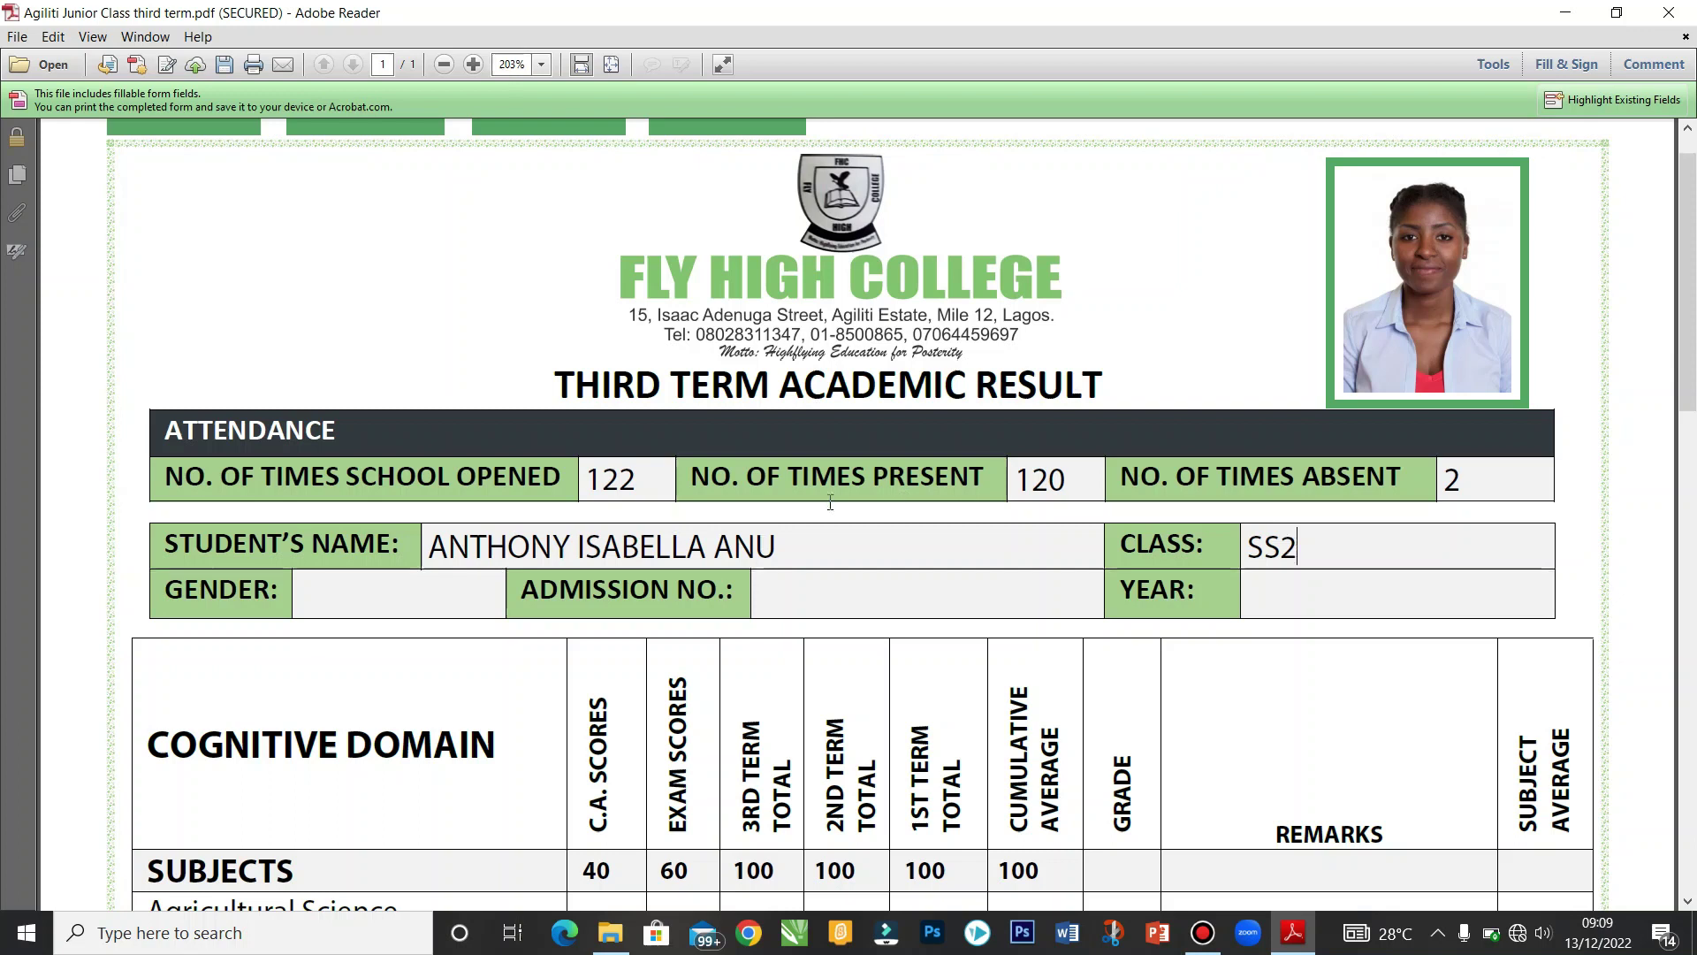
{"action": "left_click", "coordinate": [446, 579]}
{"action": "type", "text": "FEMLAE"}
{"action": "key", "text": "BackSpace"}
{"action": "key", "text": "BackSpace"}
{"action": "key", "text": "BackSpace"}
{"action": "type", "text": "ALE"}
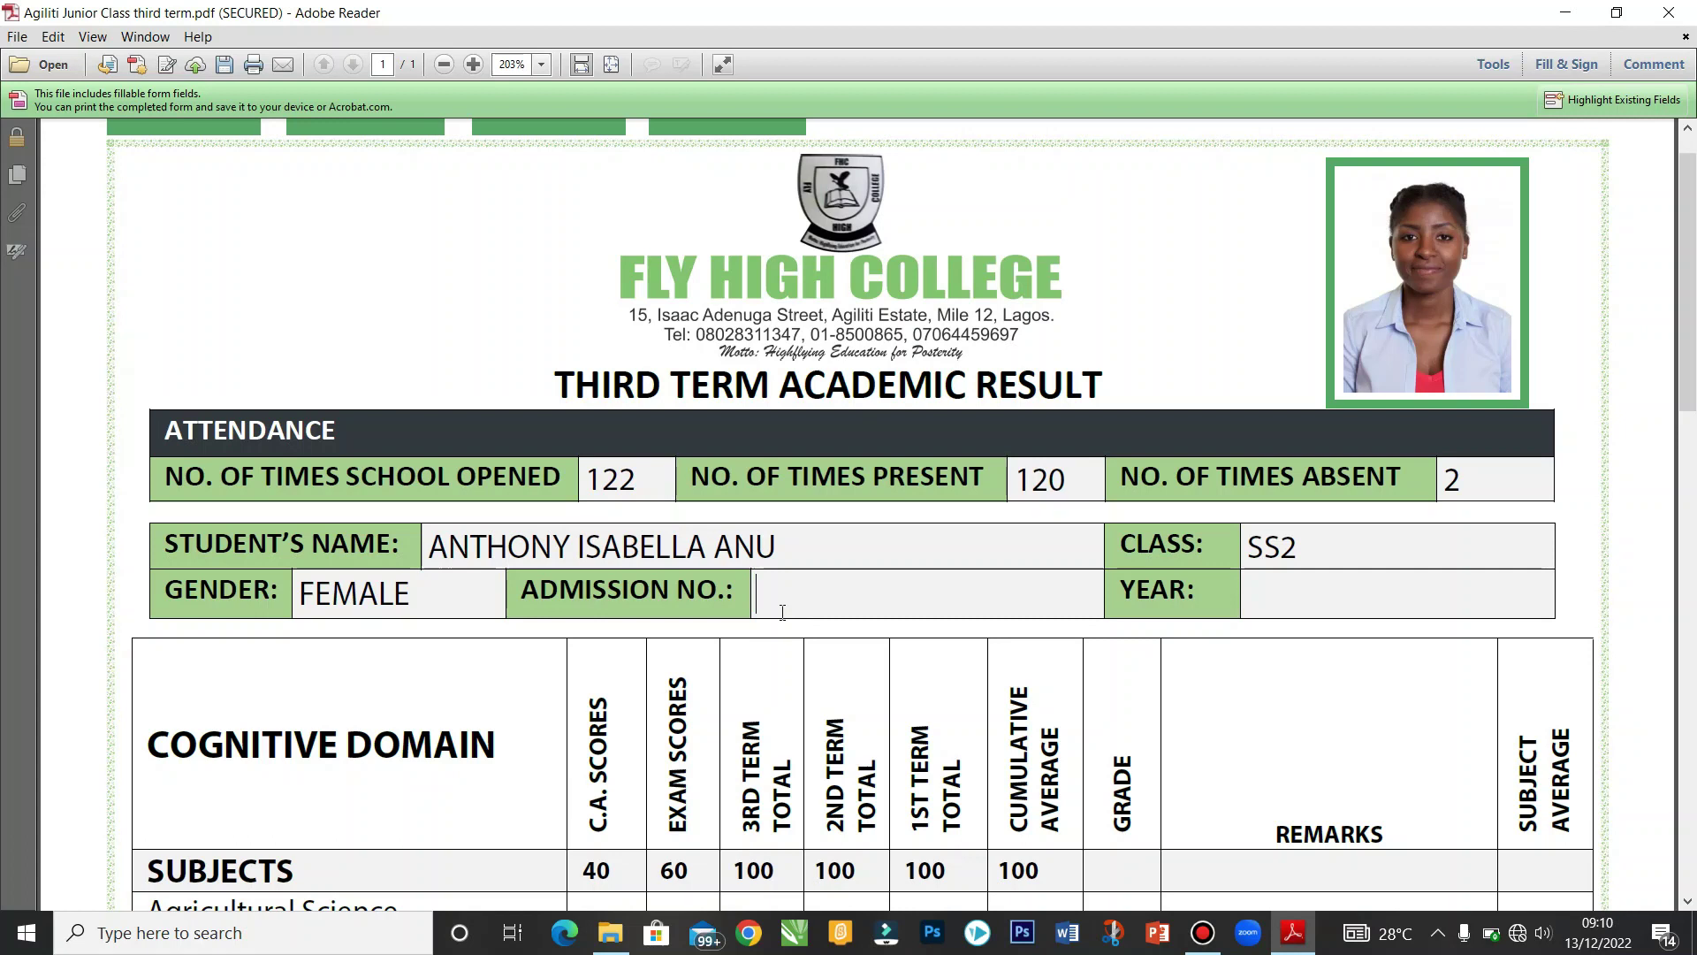
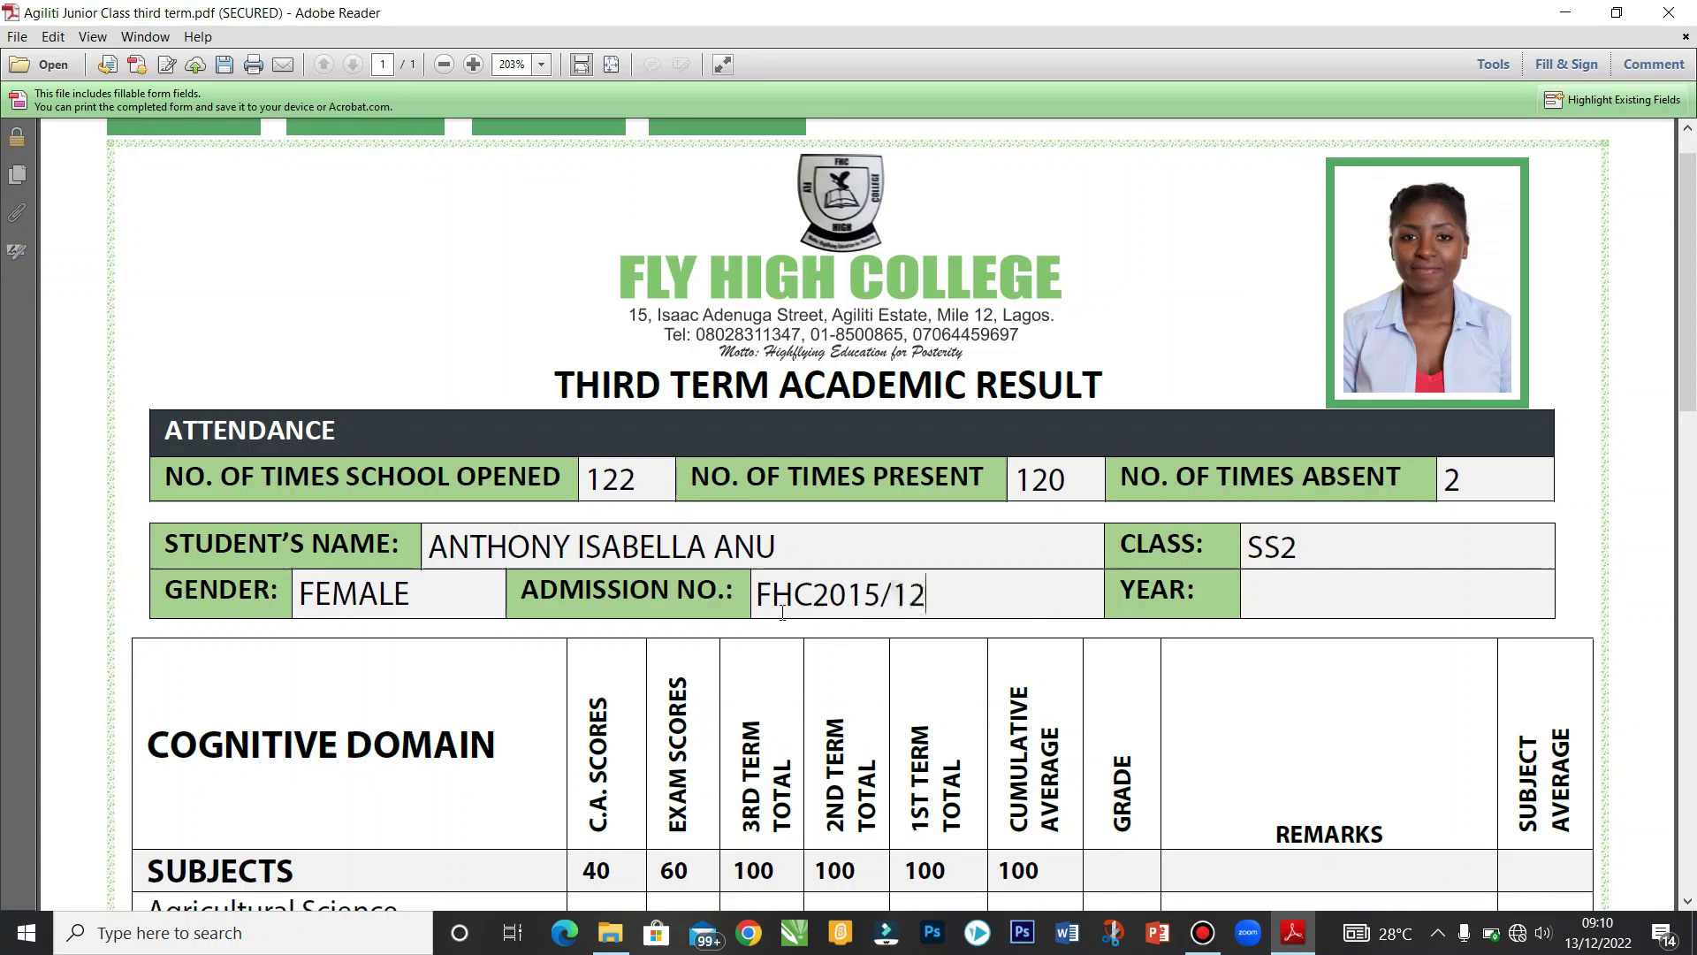
Step: Set the session year to 2022/2023
{"action": "left_click", "coordinate": [1299, 589]}
{"action": "type", "text": "2022/2-"}
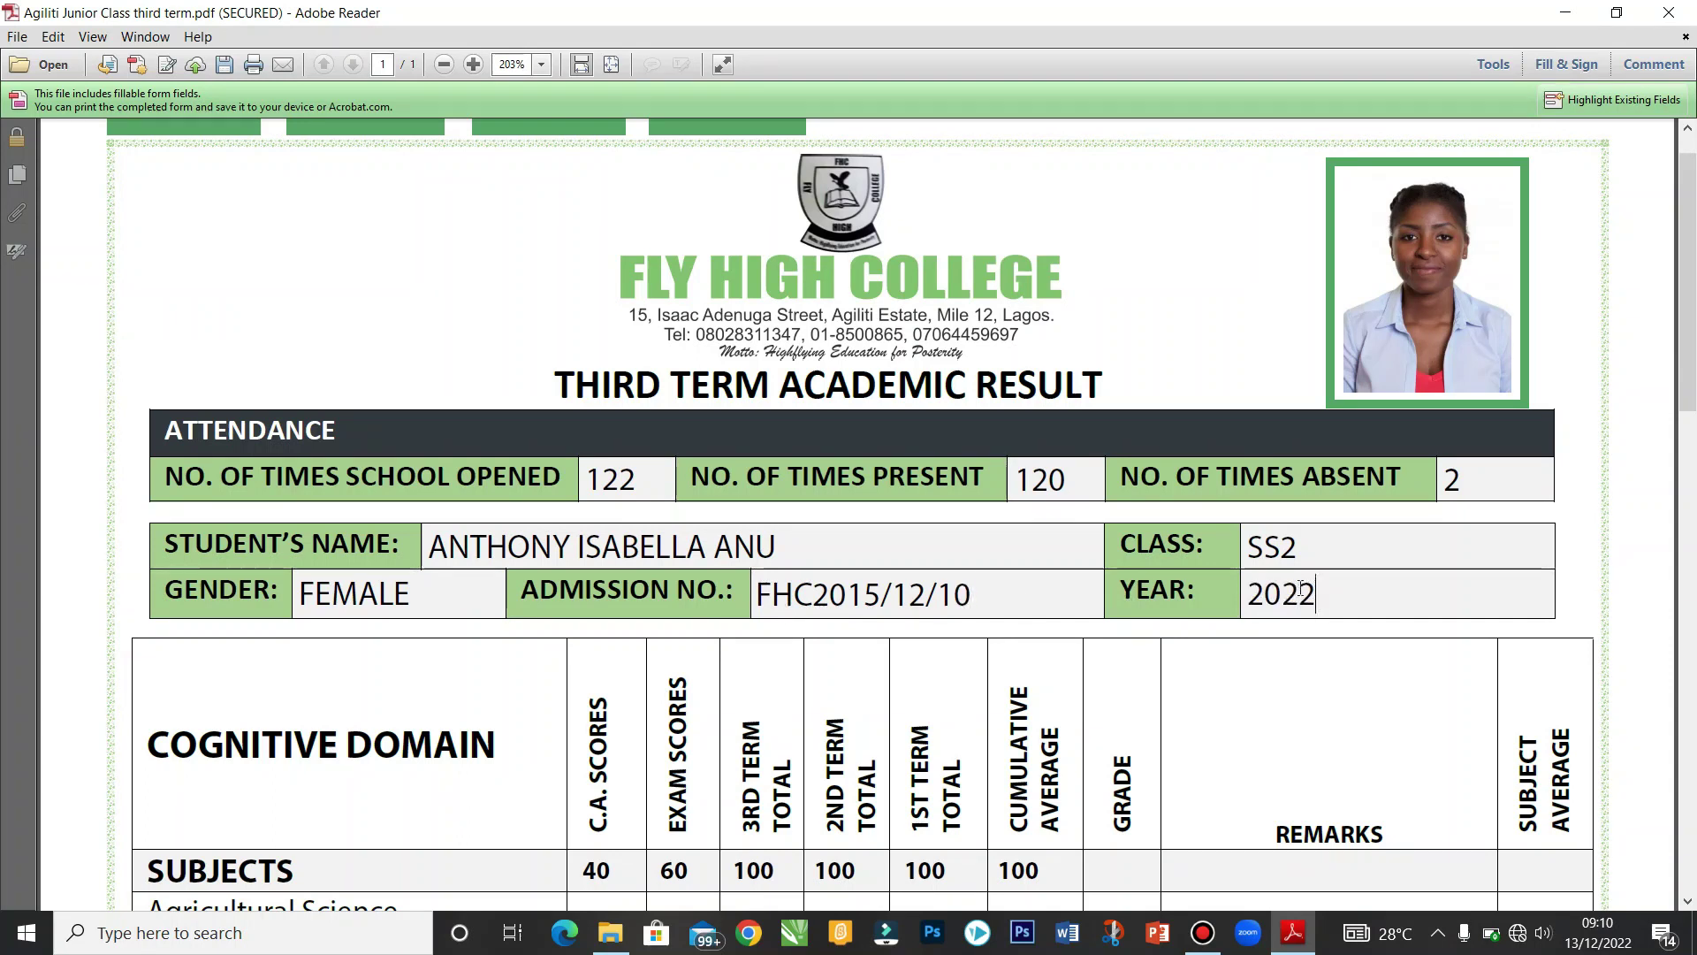
{"action": "key", "text": "BackSpace"}
{"action": "type", "text": "023"}
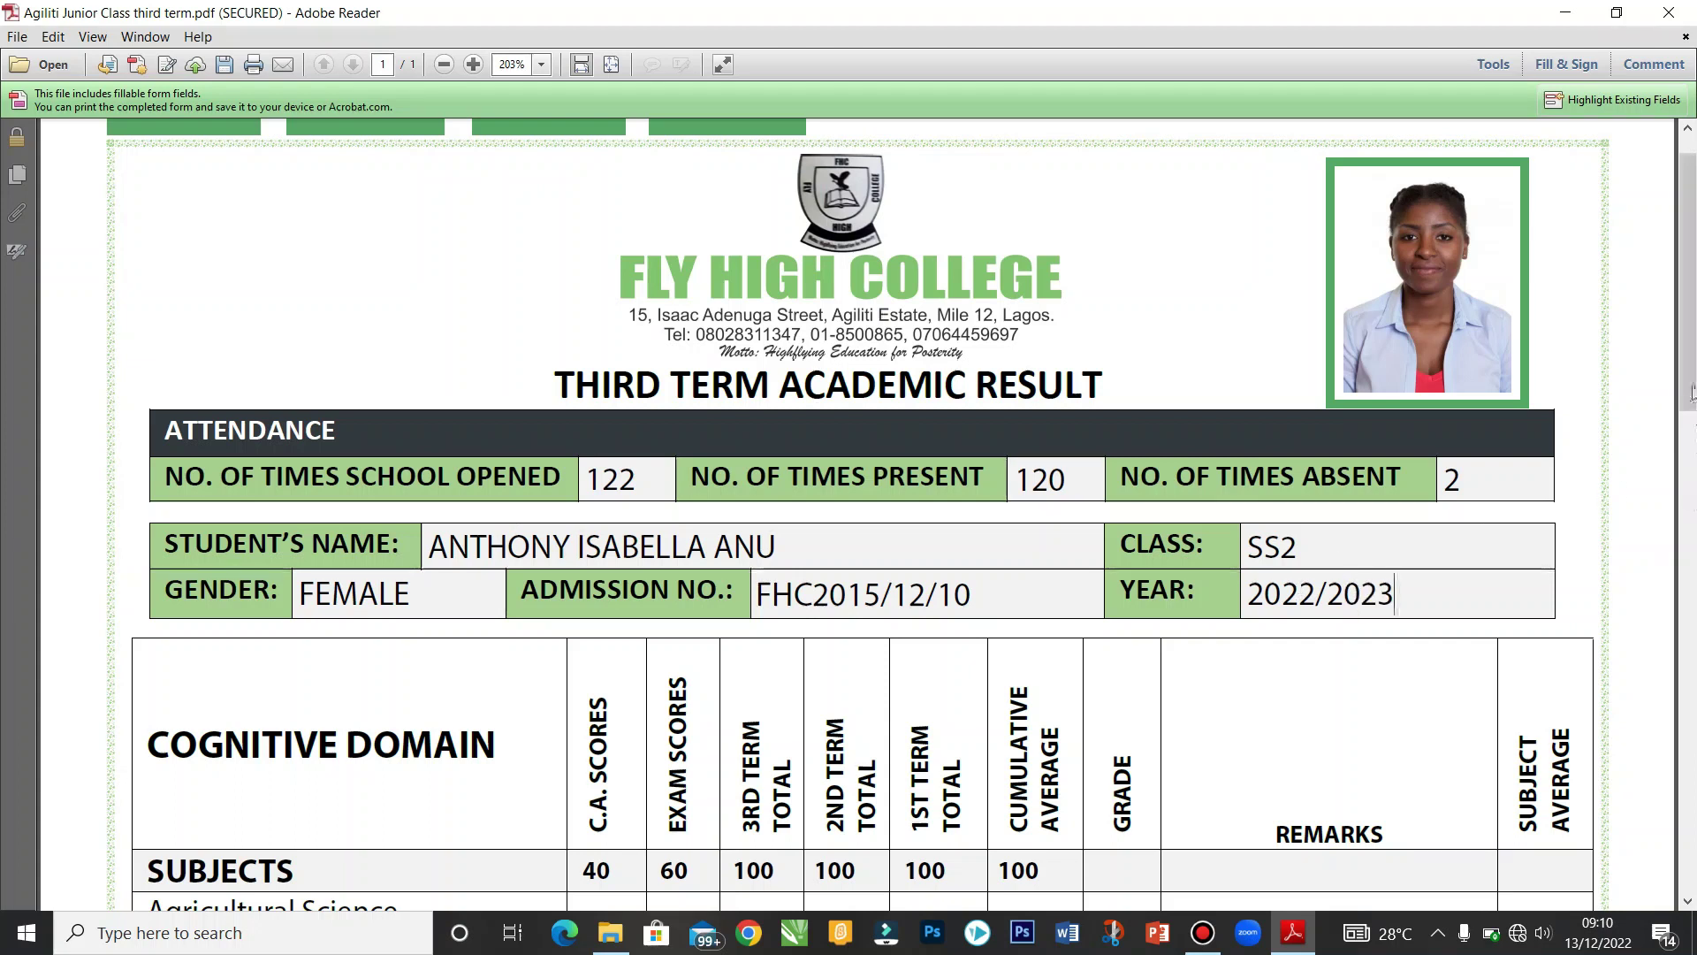
{"action": "scroll", "coordinate": [1693, 495], "scroll_direction": "down", "scroll_amount": 4}
{"action": "left_click_drag", "start_coordinate": [1694, 508], "coordinate": [1695, 503]}
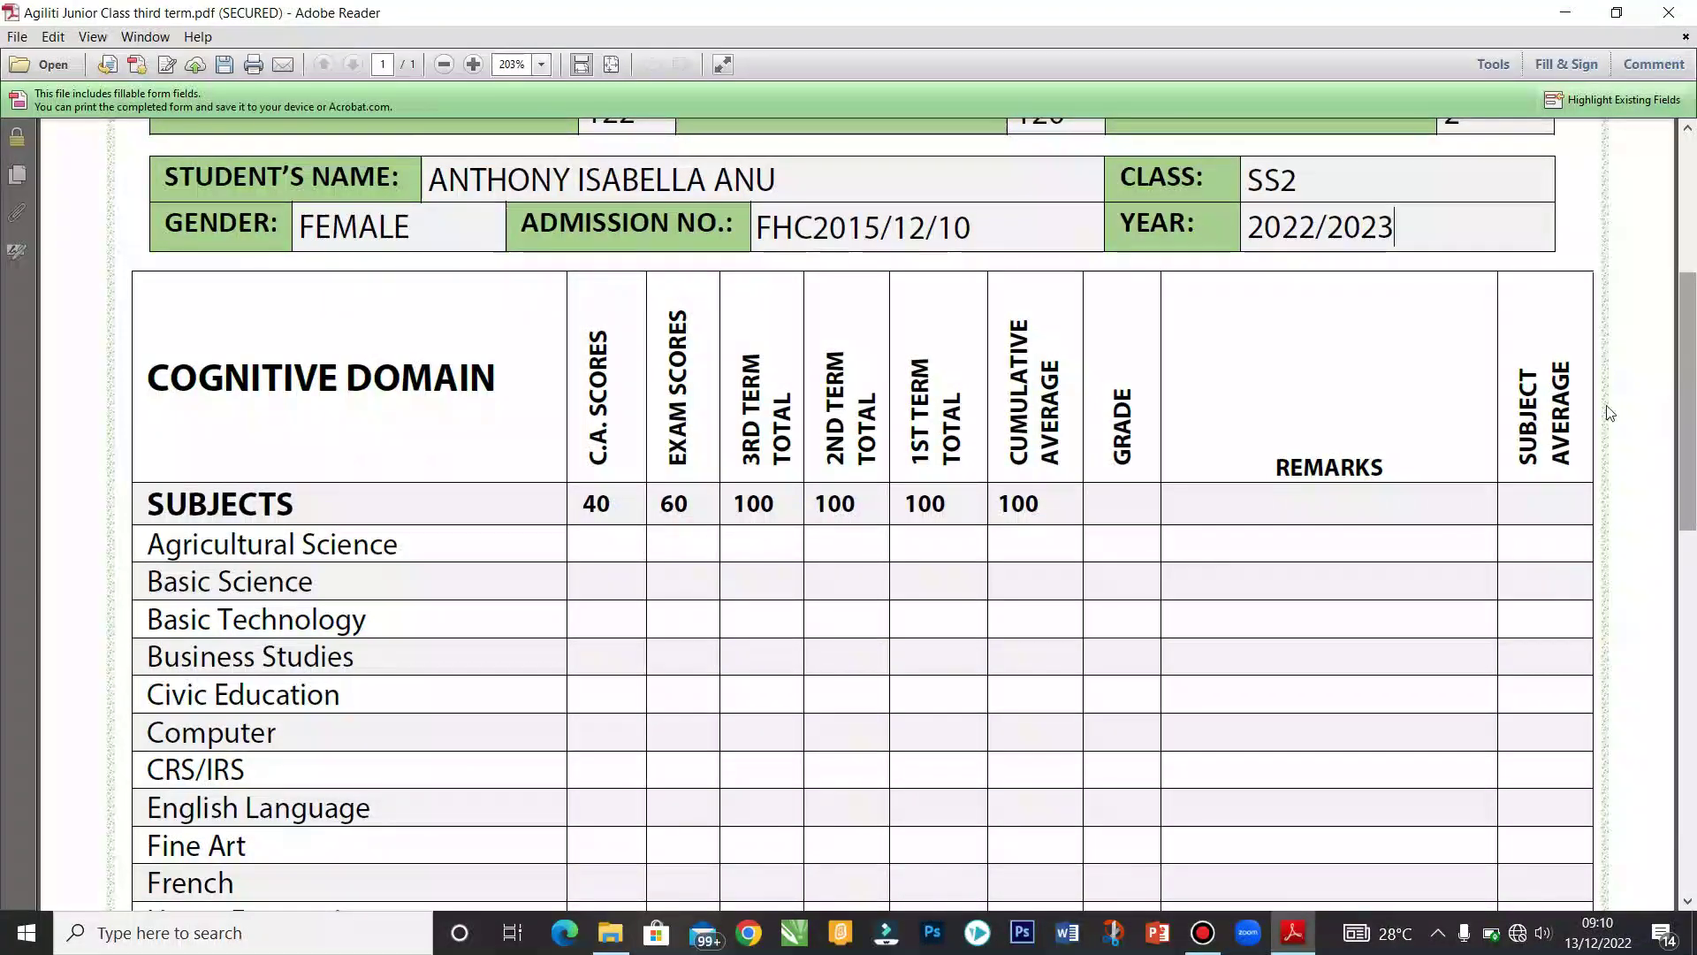
Step: Enter Agricultural Science C.A. score 38 and exam score 52
{"action": "left_click", "coordinate": [625, 547]}
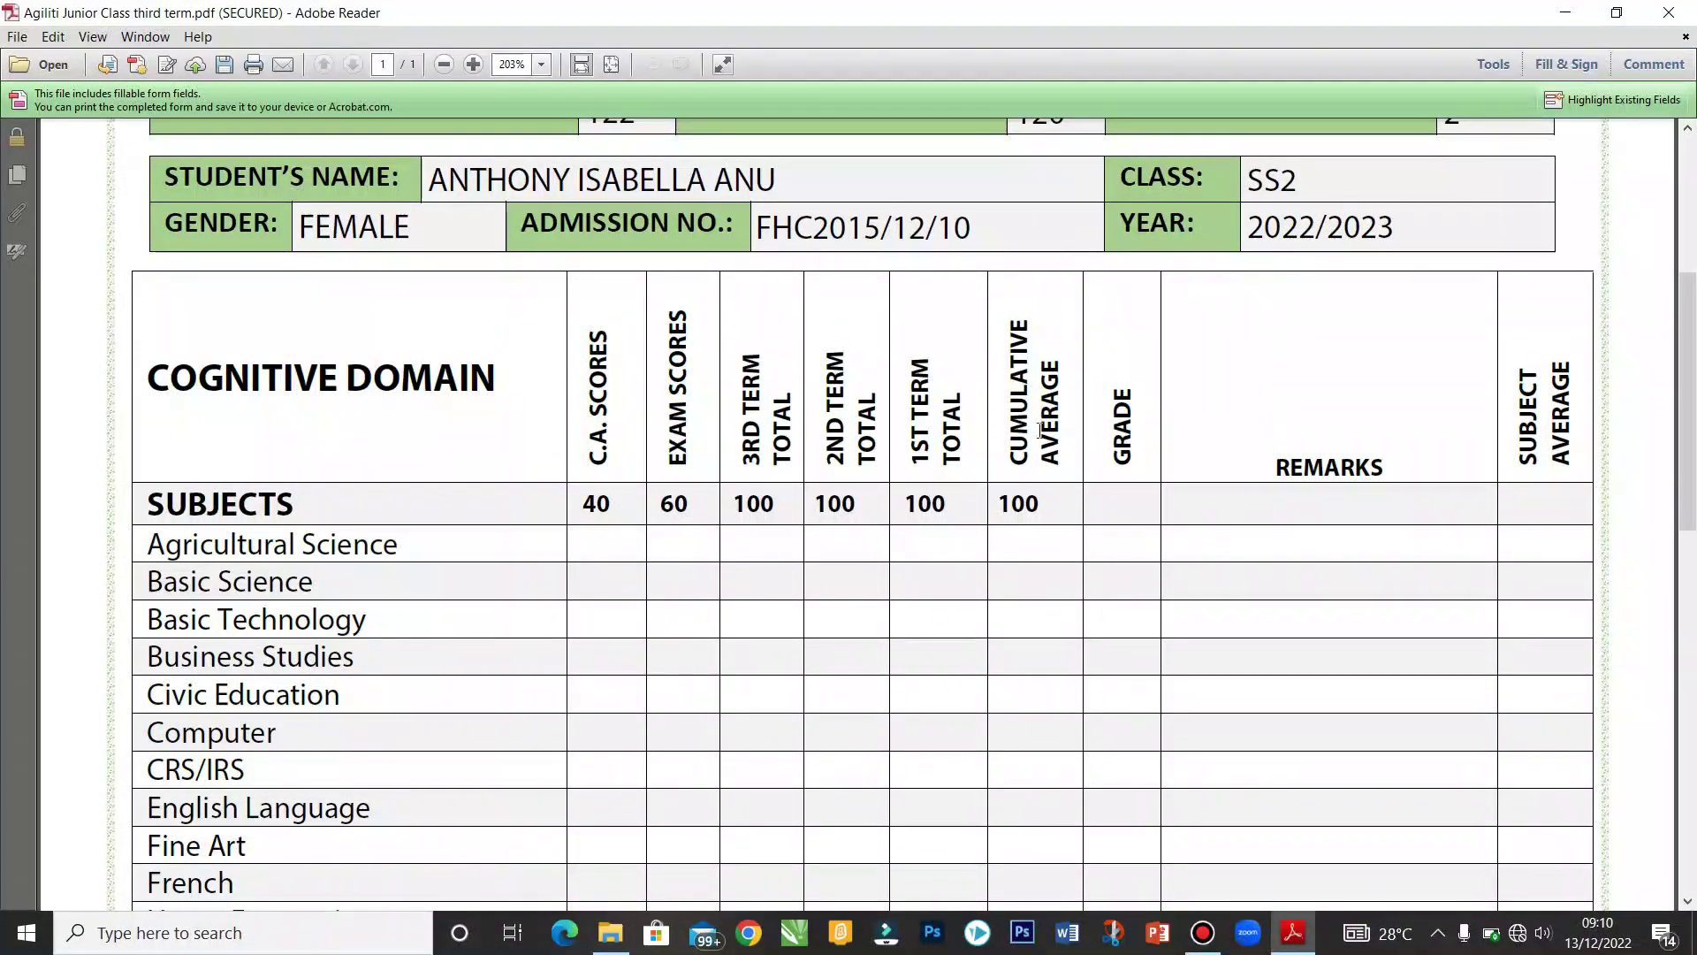
{"action": "left_click_drag", "start_coordinate": [1693, 385], "coordinate": [1694, 451]}
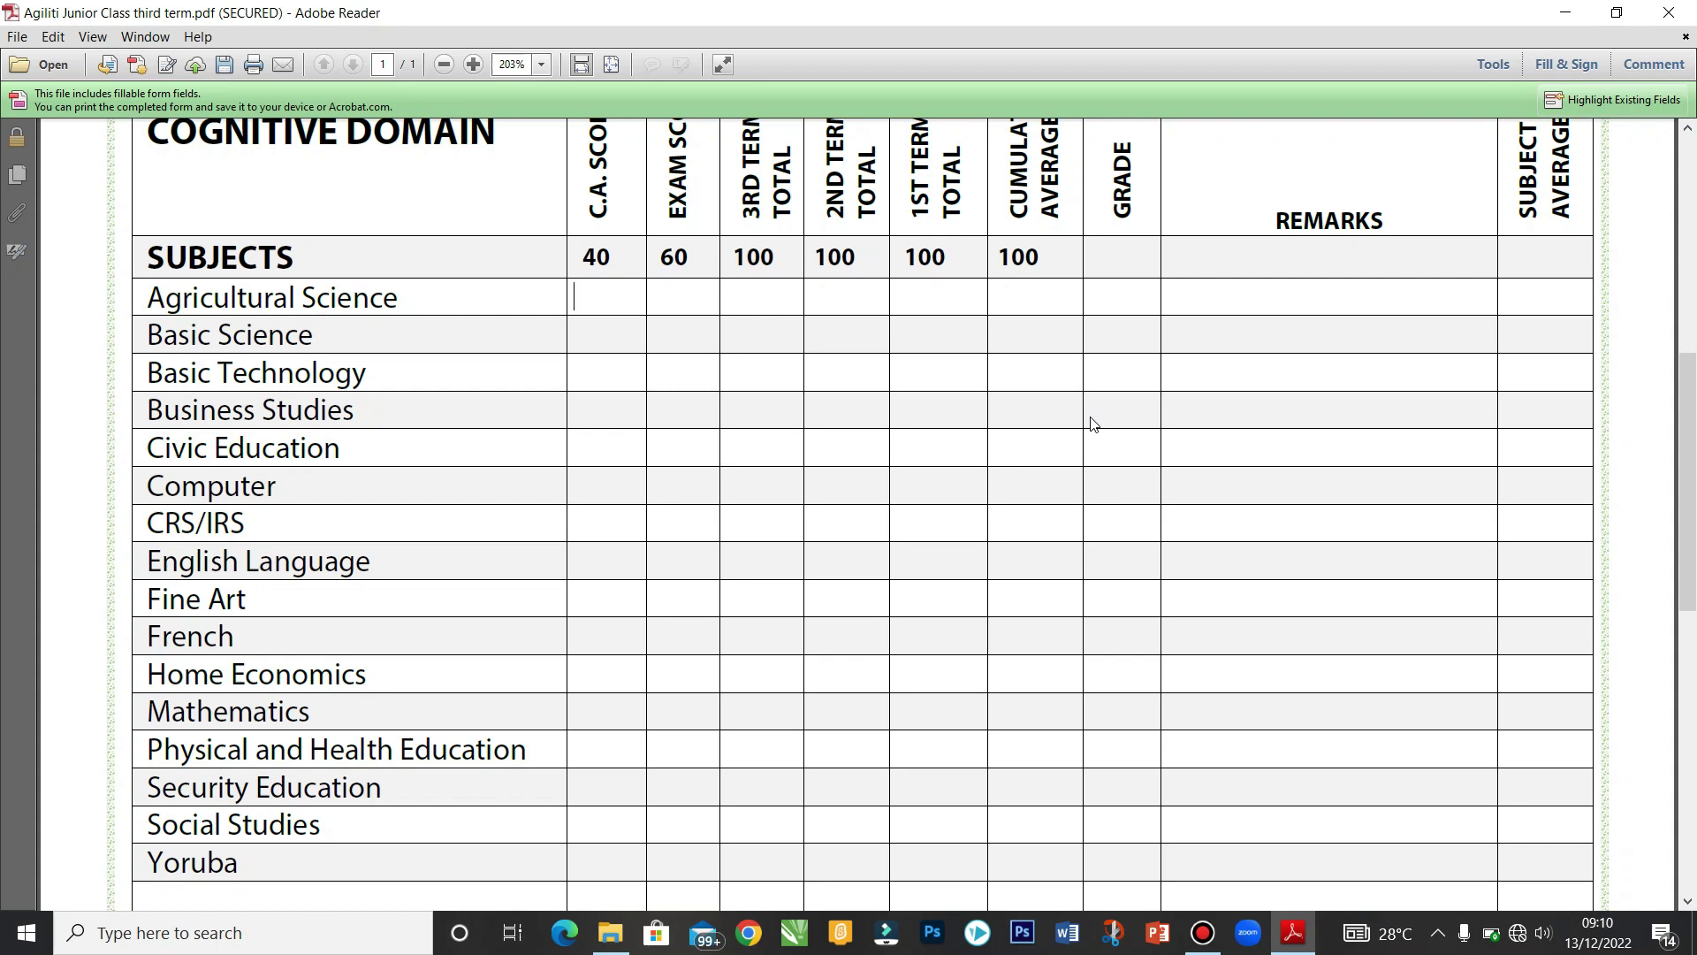
{"action": "type", "text": "38"}
{"action": "key", "text": "Tab"}
{"action": "left_click_drag", "start_coordinate": [1693, 415], "coordinate": [1692, 395]}
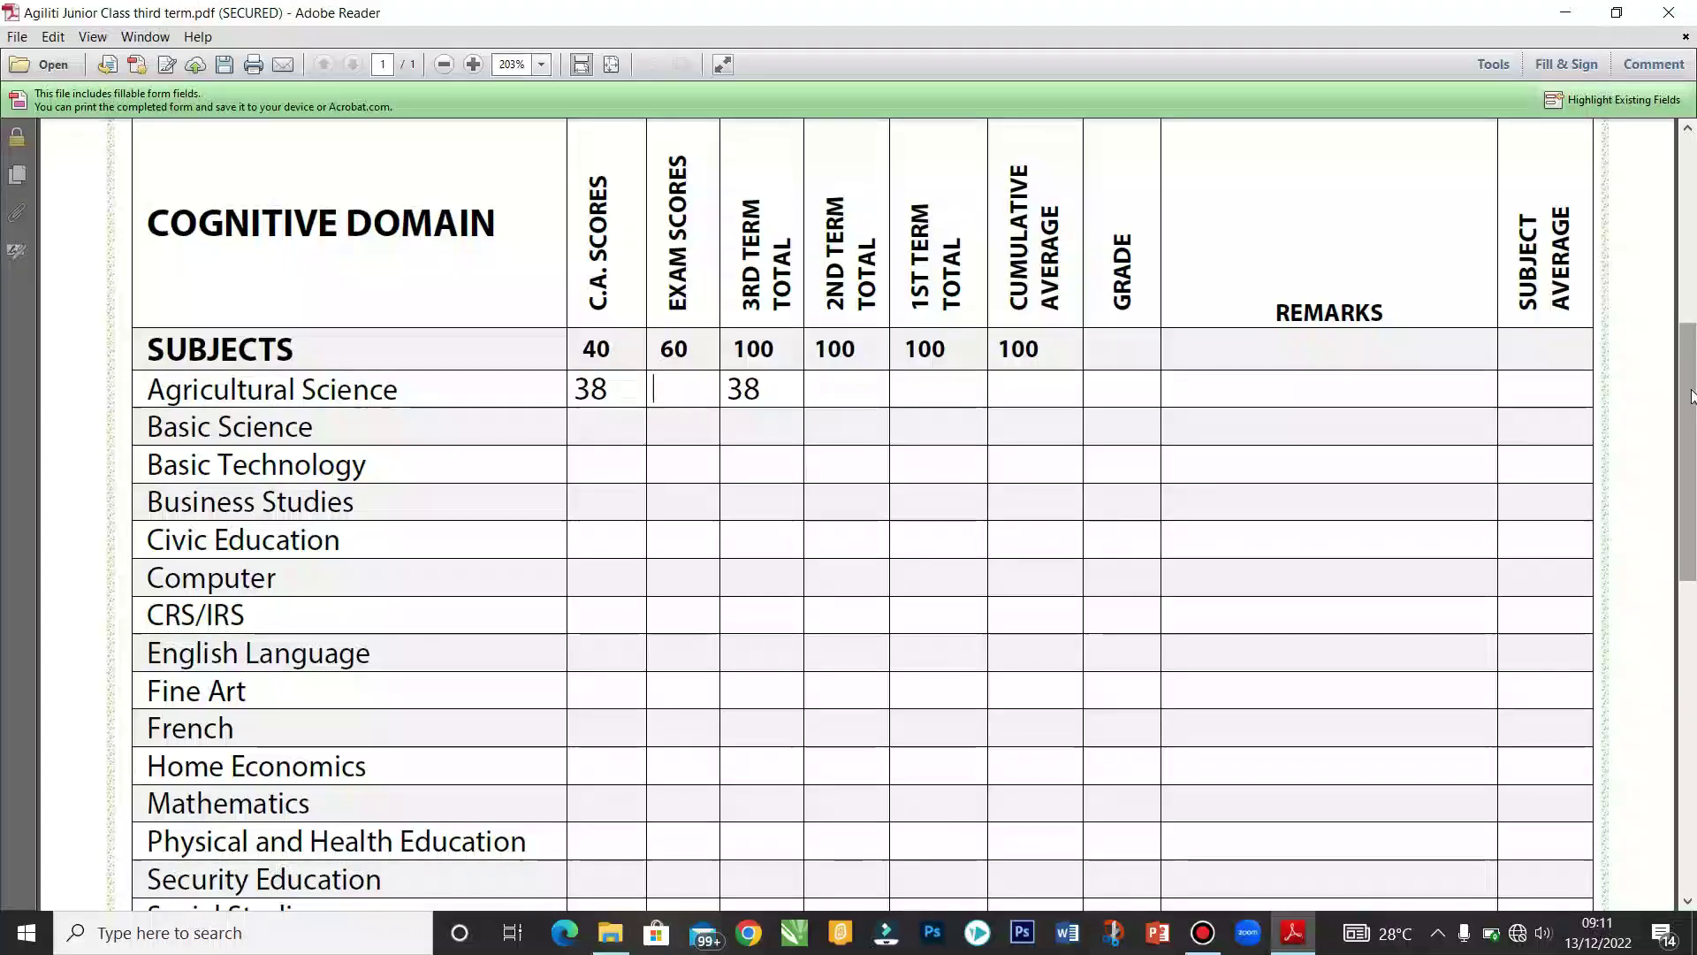
{"action": "type", "text": "52"}
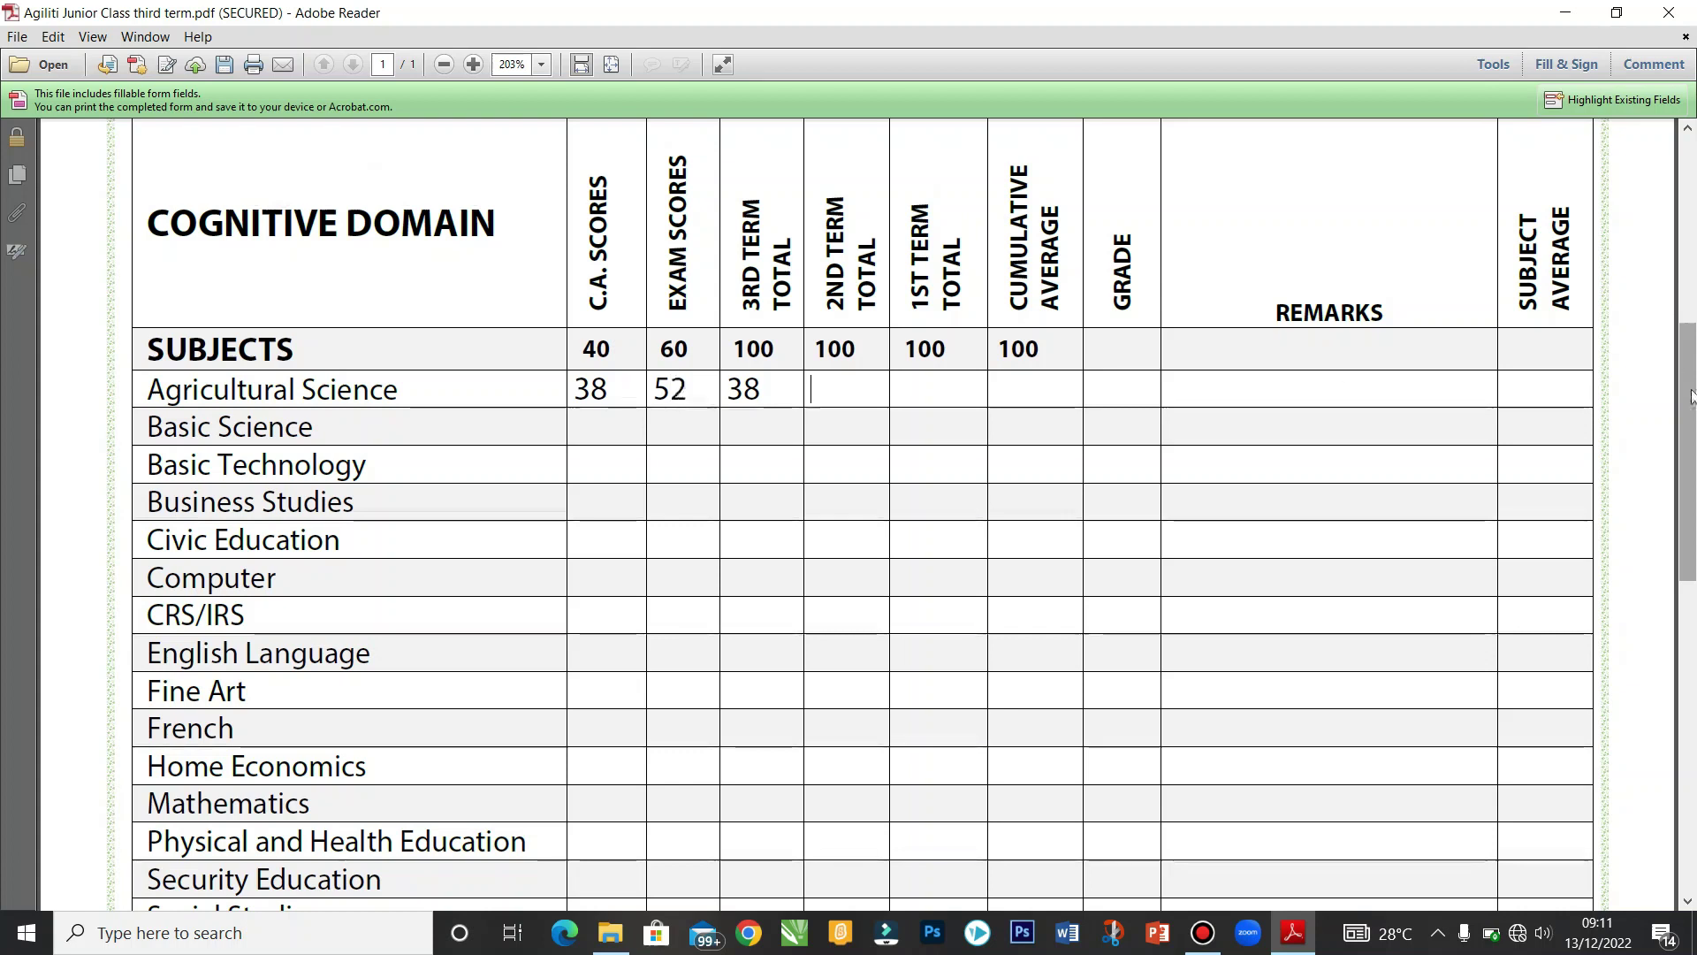
{"action": "key", "text": "Tab"}
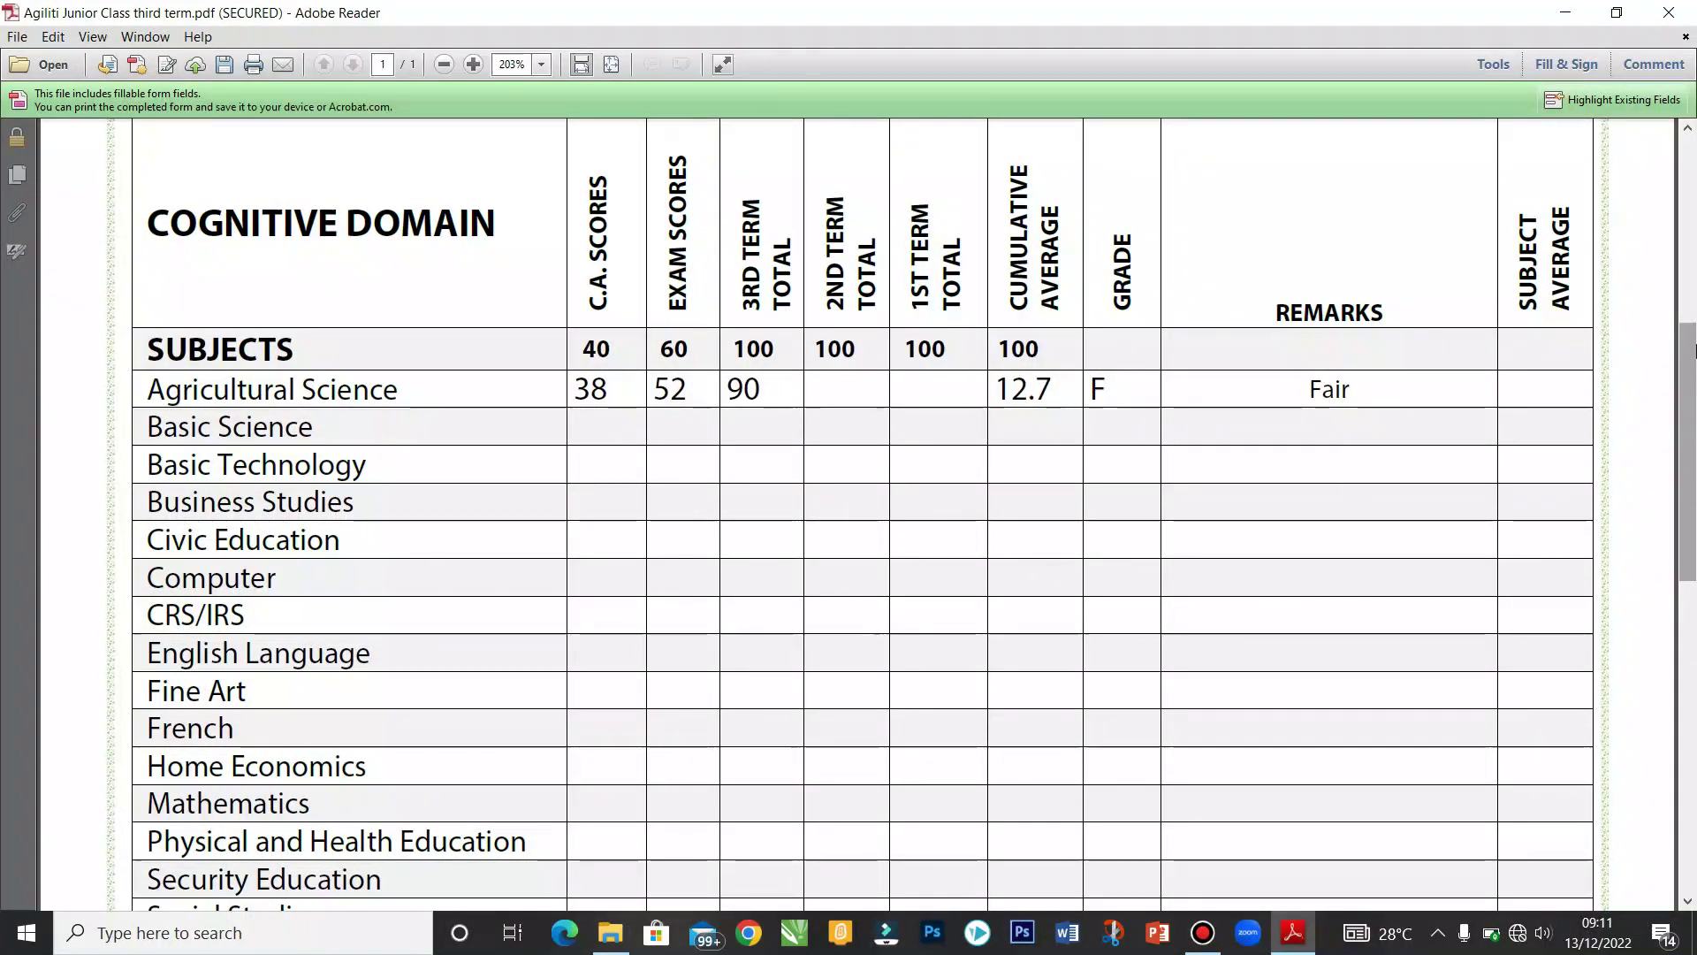
Step: Enter Agricultural Science 2nd term total 89 and 1st term total 90, averaging 89.7, grade A
{"action": "left_click_drag", "start_coordinate": [1692, 396], "coordinate": [1694, 263]}
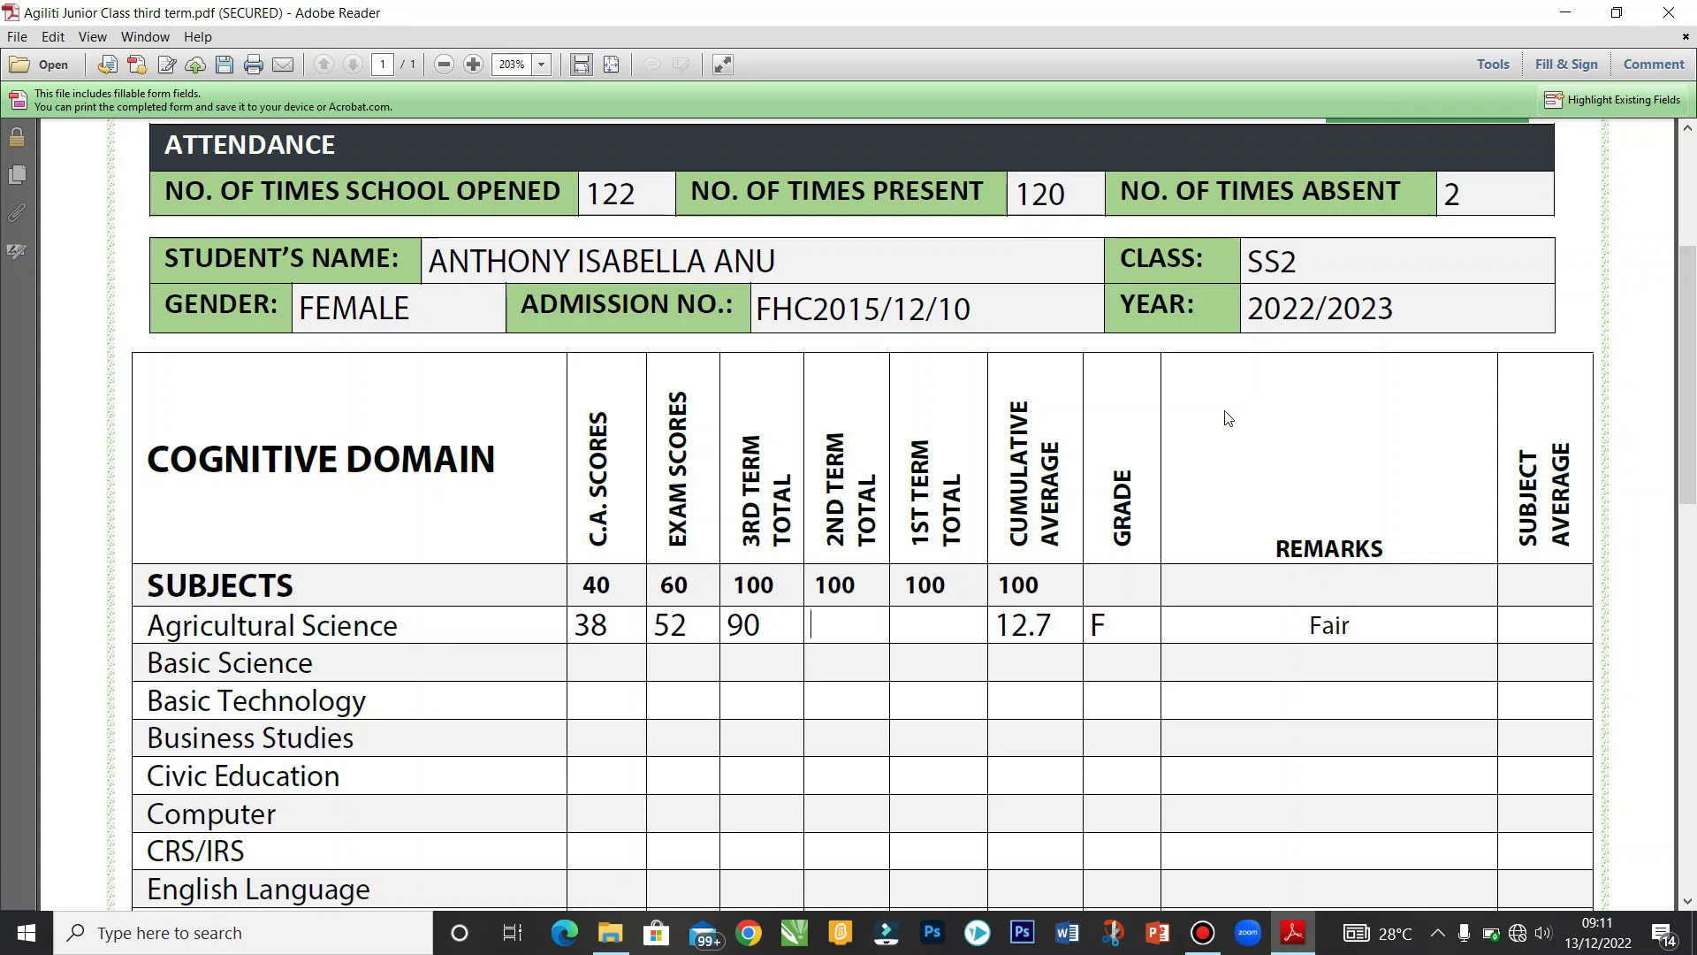
{"action": "type", "text": "89"}
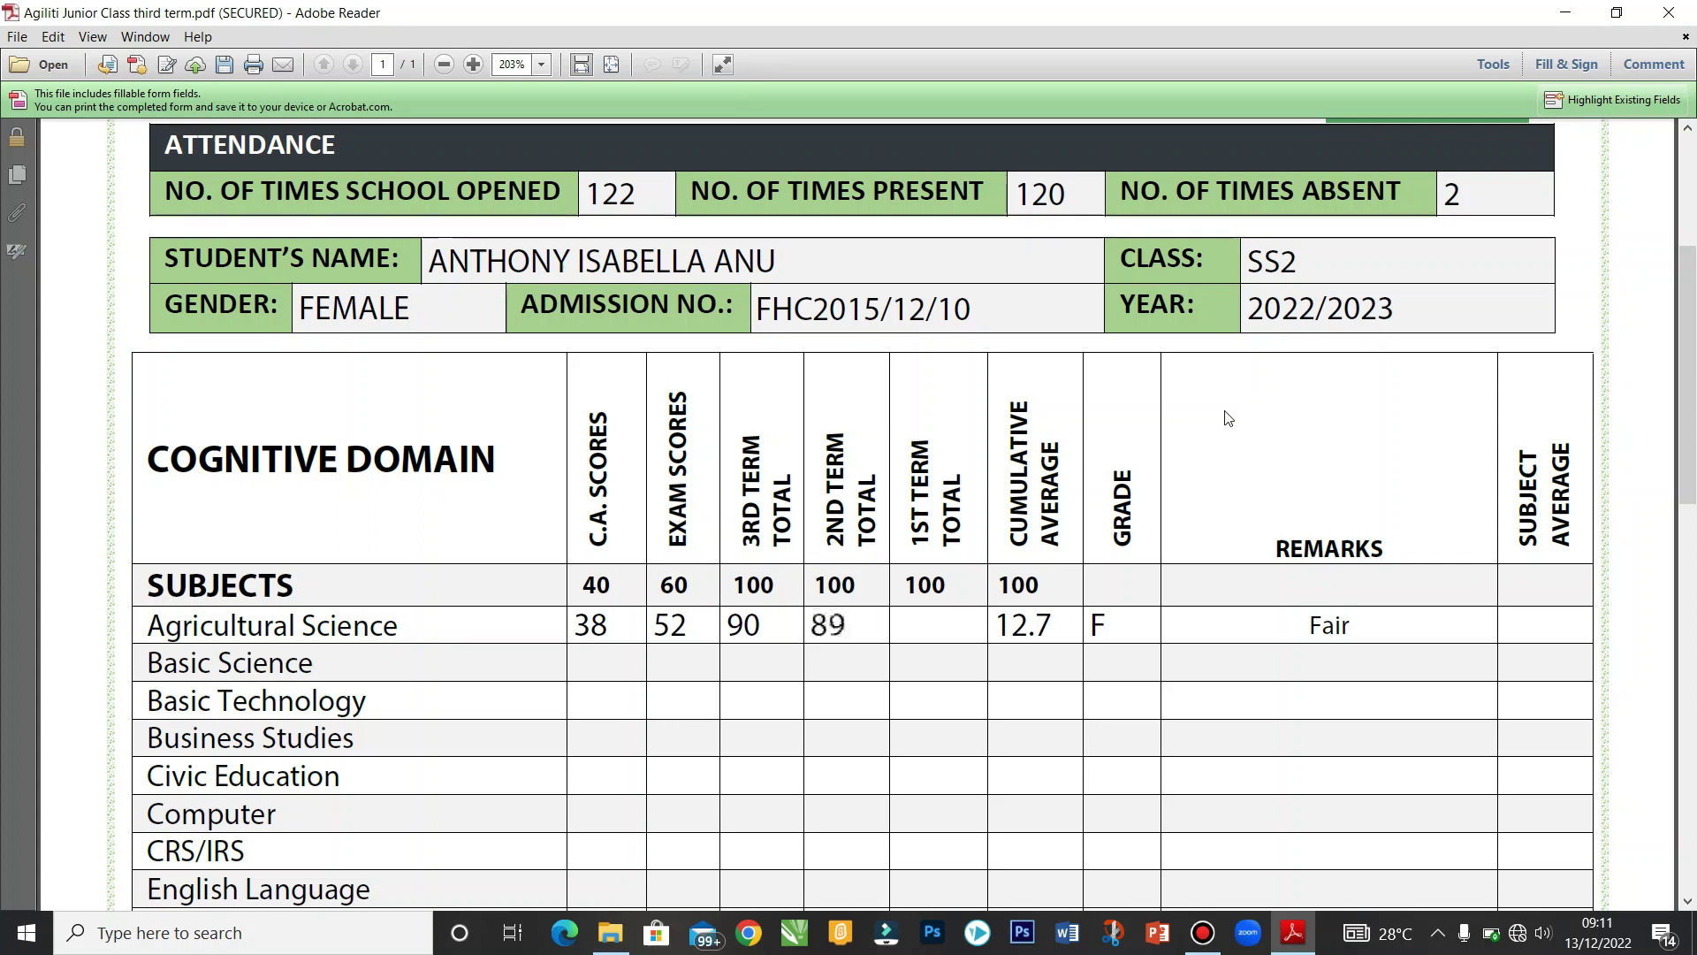
{"action": "key", "text": "Tab"}
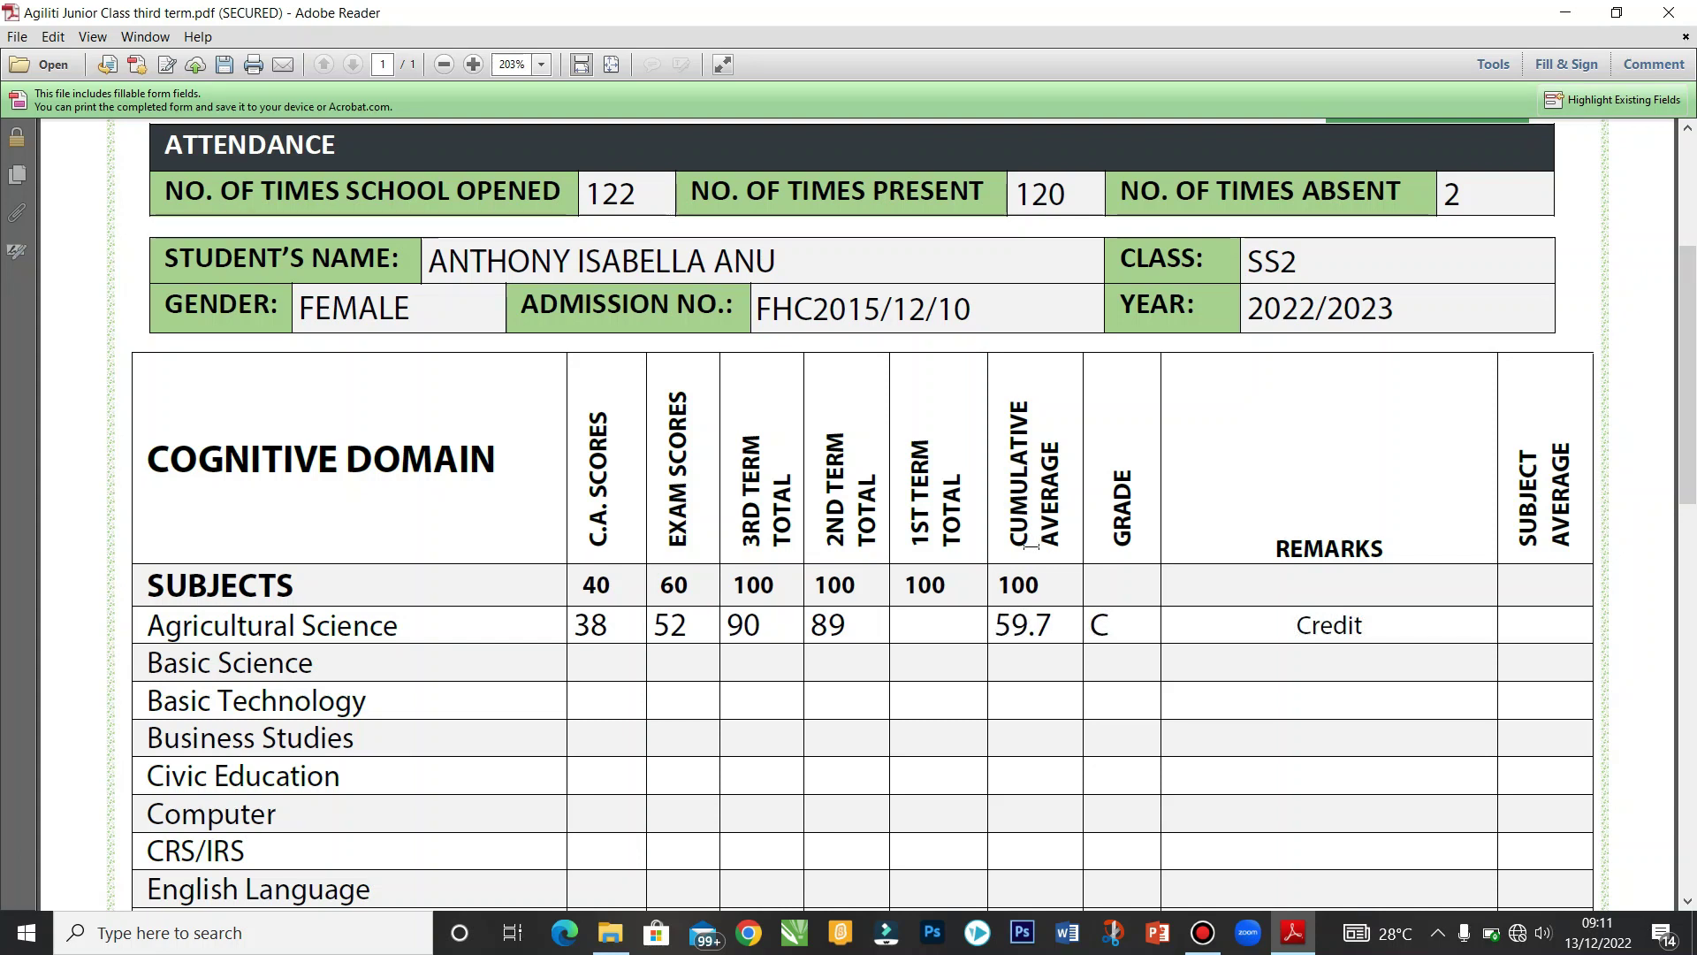
{"action": "type", "text": "90"}
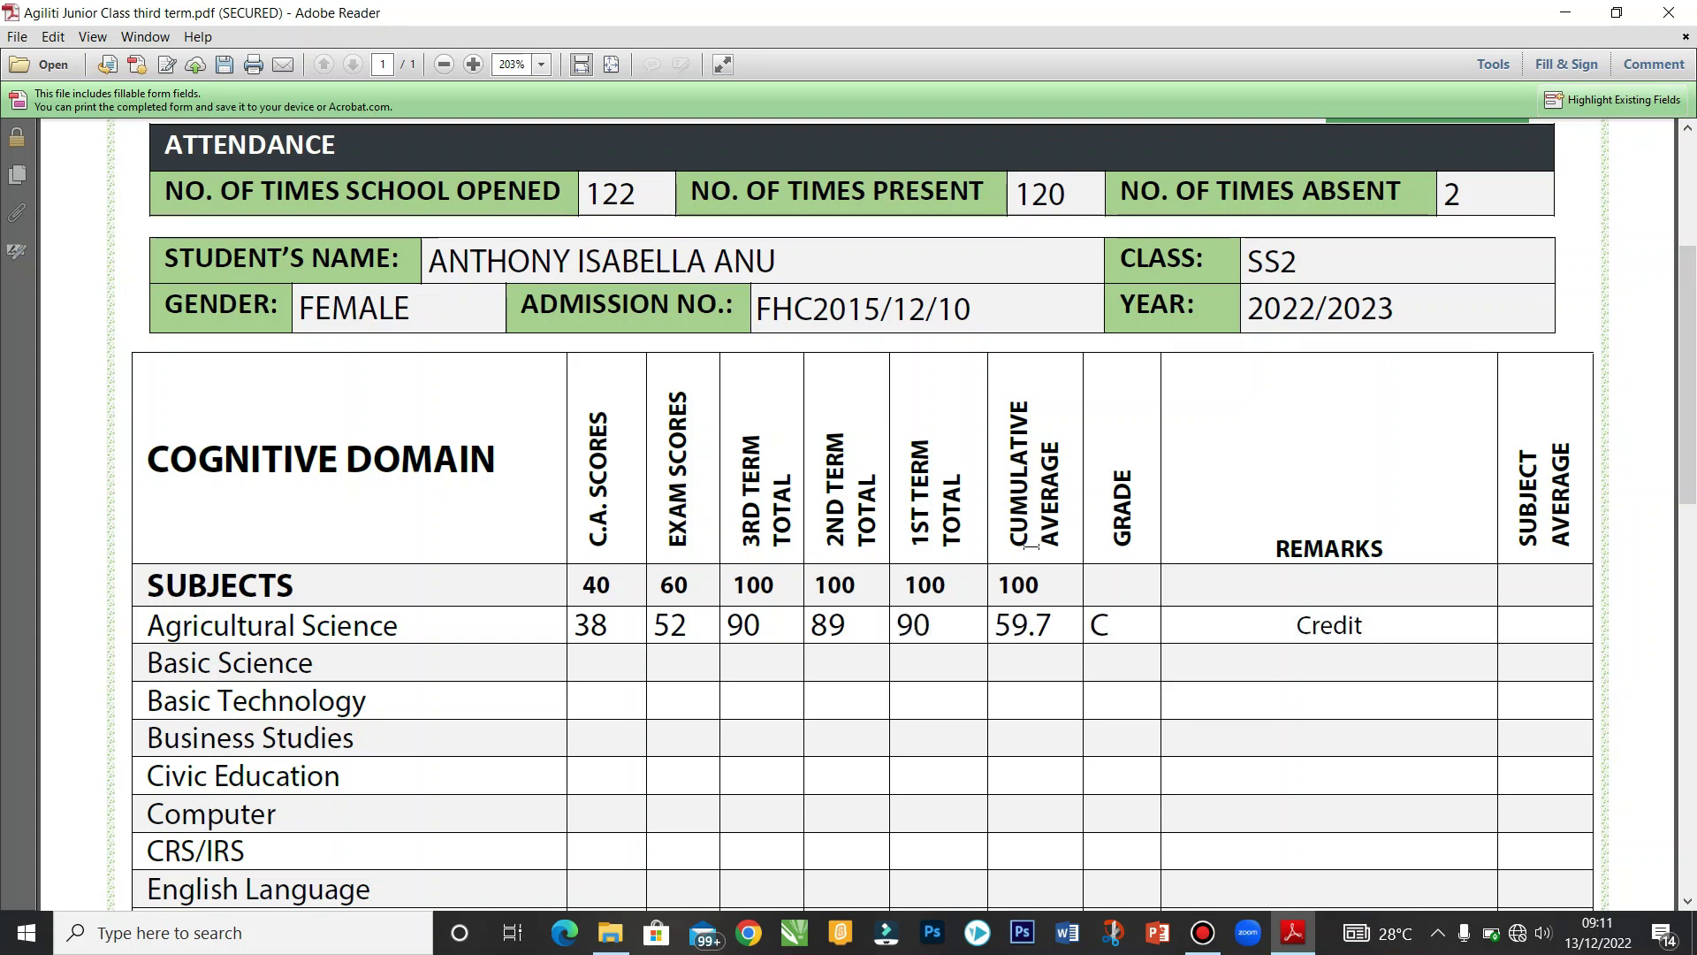
{"action": "key", "text": "Tab"}
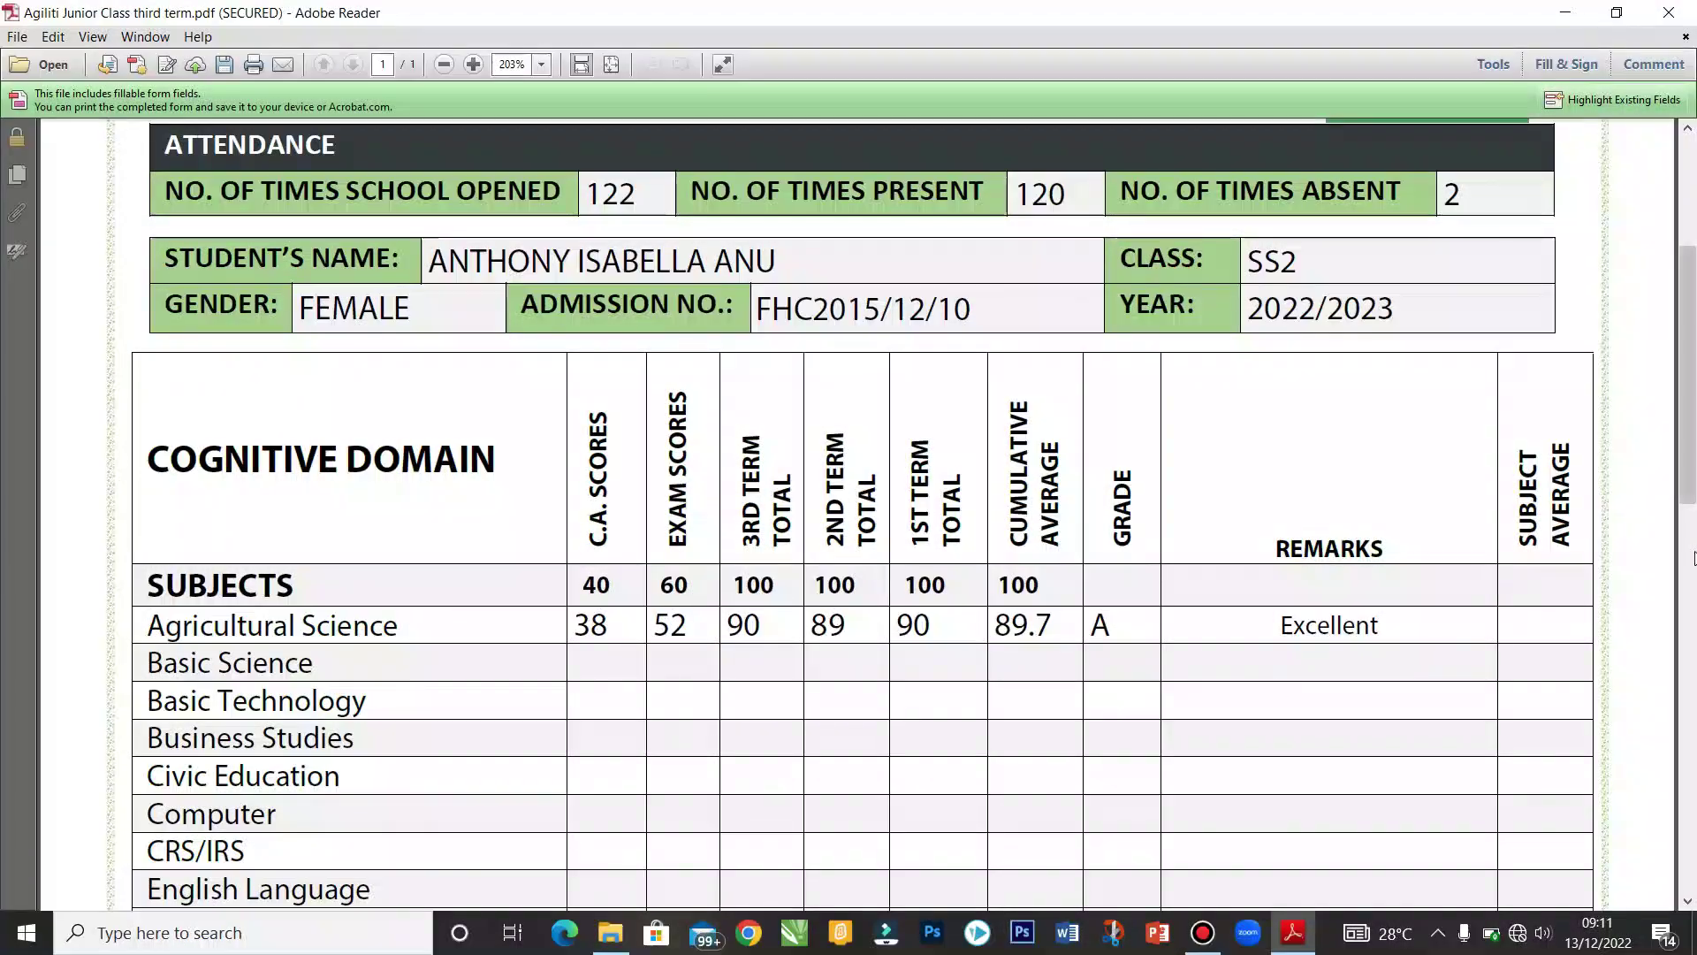
{"action": "left_click_drag", "start_coordinate": [1691, 477], "coordinate": [1693, 518]}
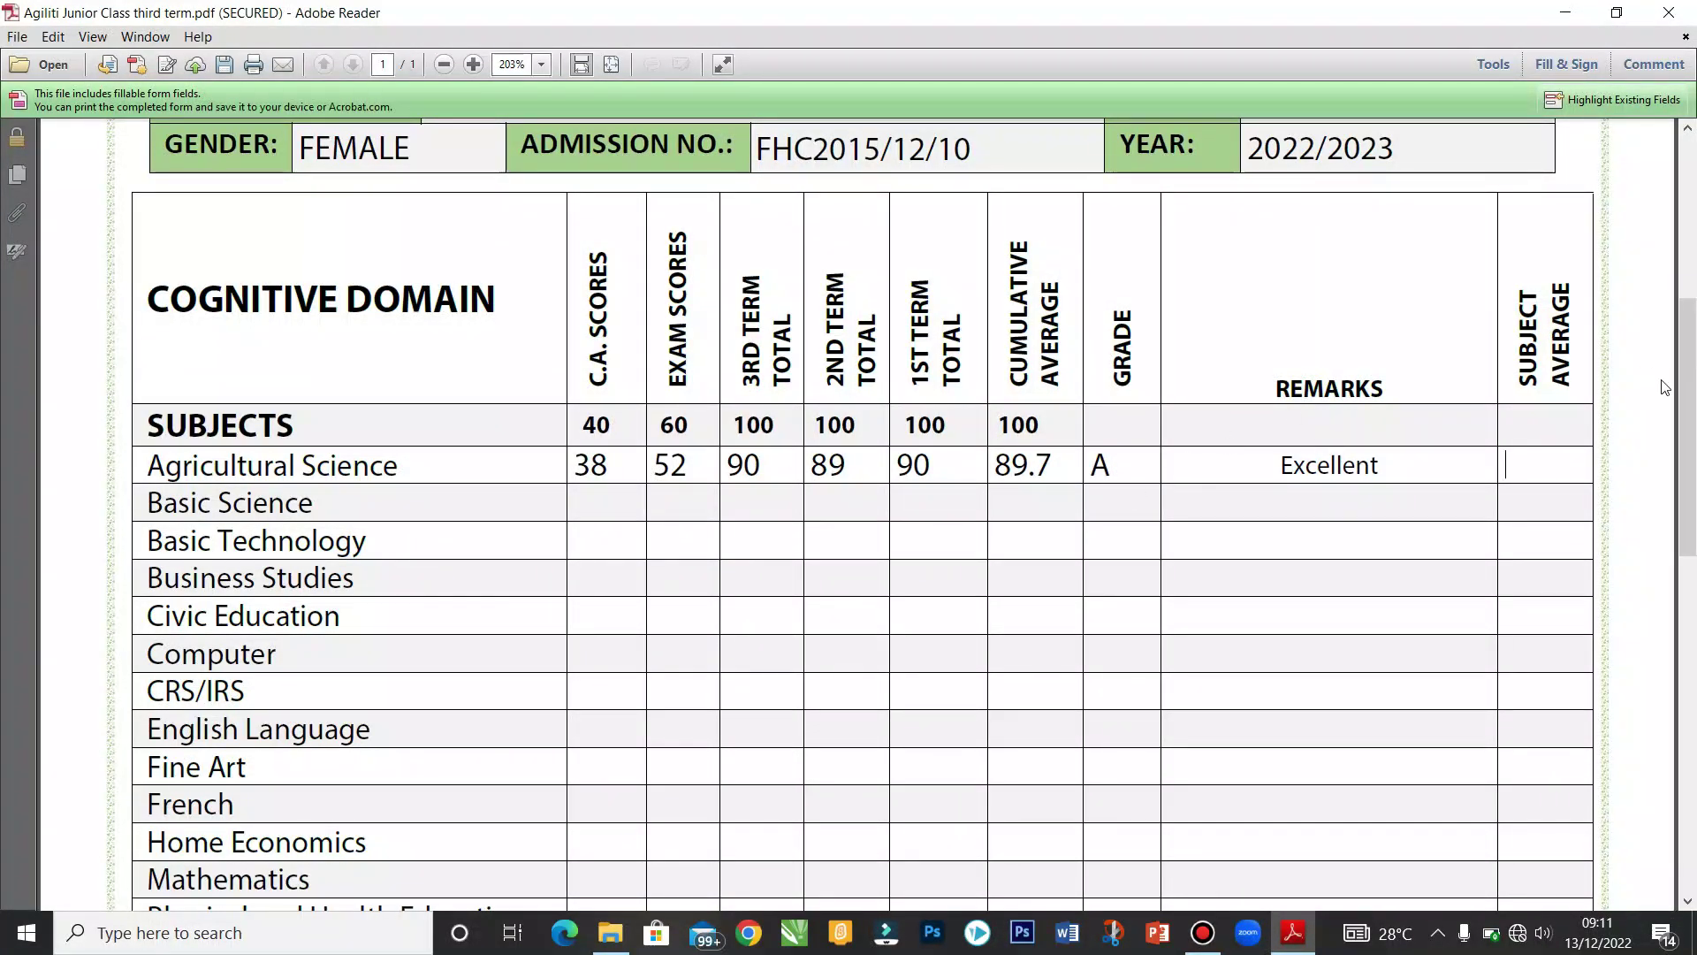
{"action": "scroll", "coordinate": [1686, 398], "scroll_direction": "down", "scroll_amount": 3}
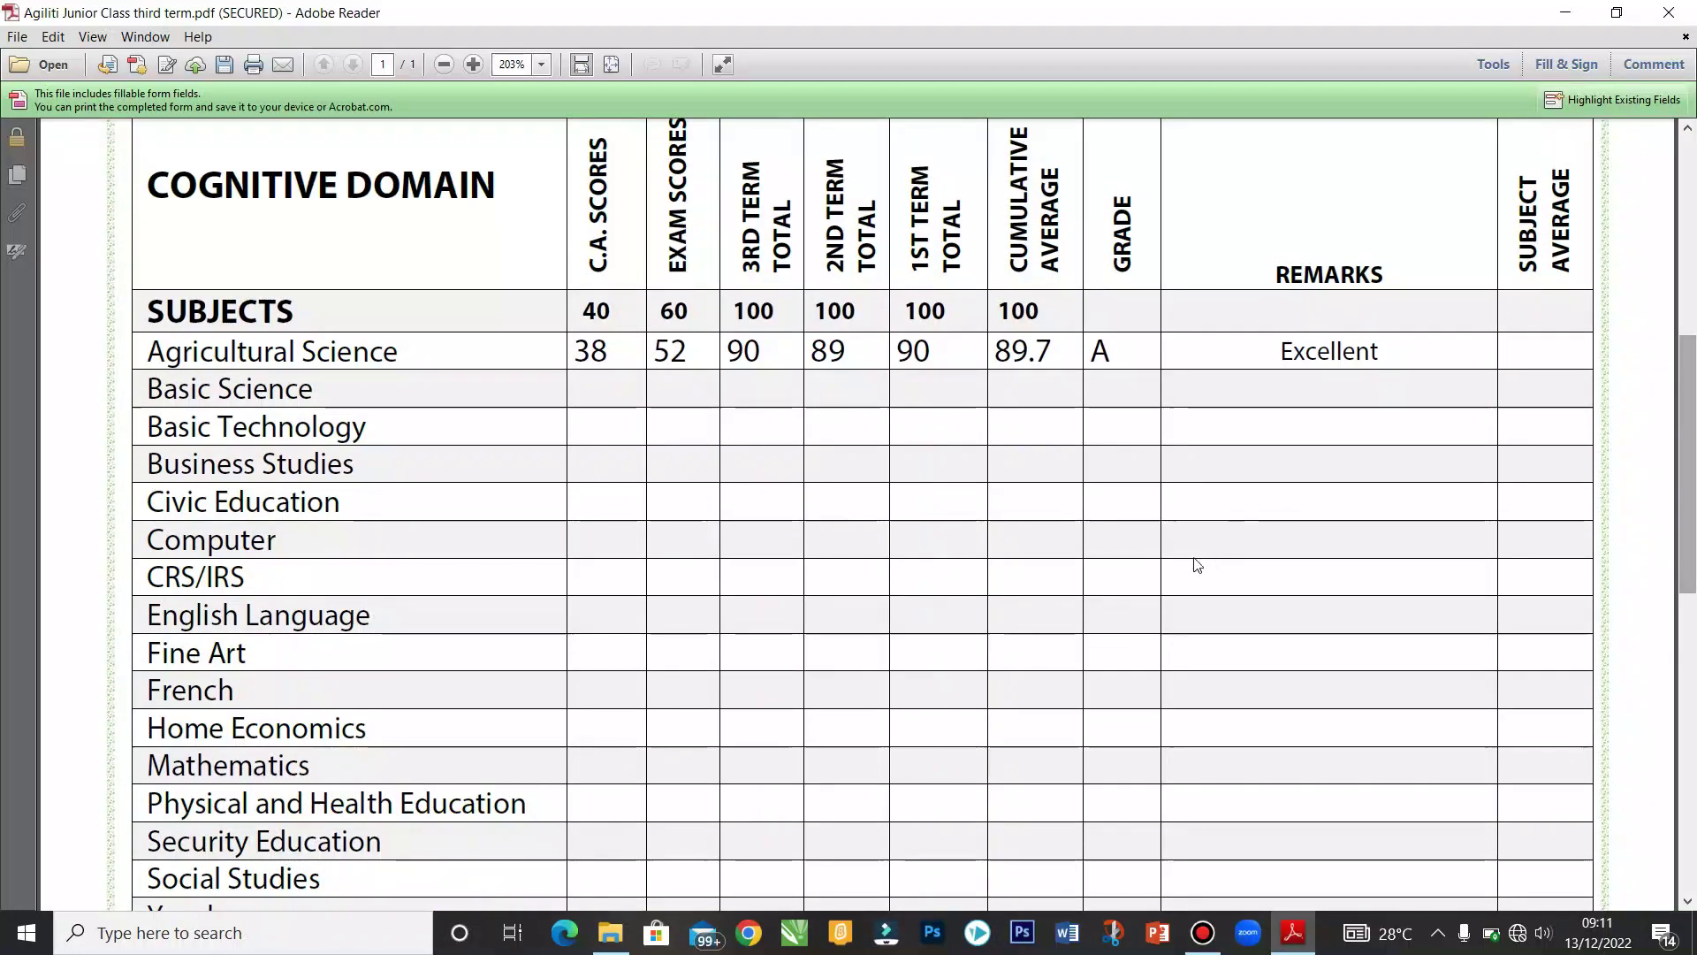
Step: Enter Mathematics C.A. score 36 and exam score 55
{"action": "left_click", "coordinate": [587, 754]}
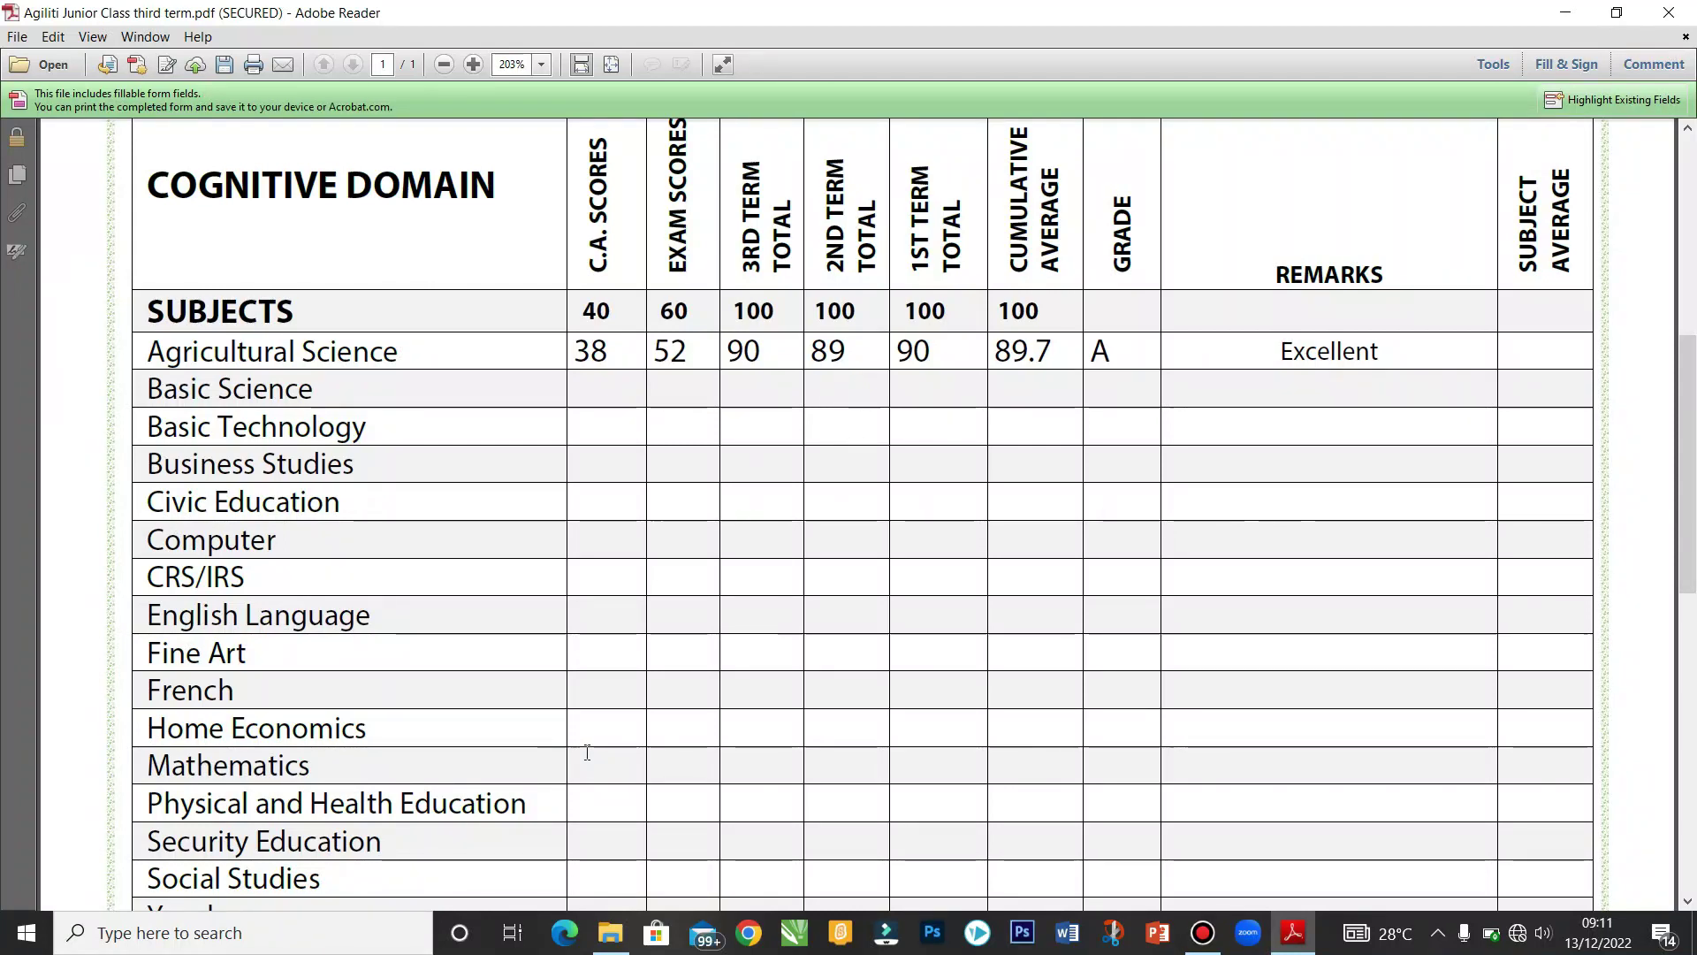
{"action": "type", "text": "36"}
{"action": "key", "text": "Tab"}
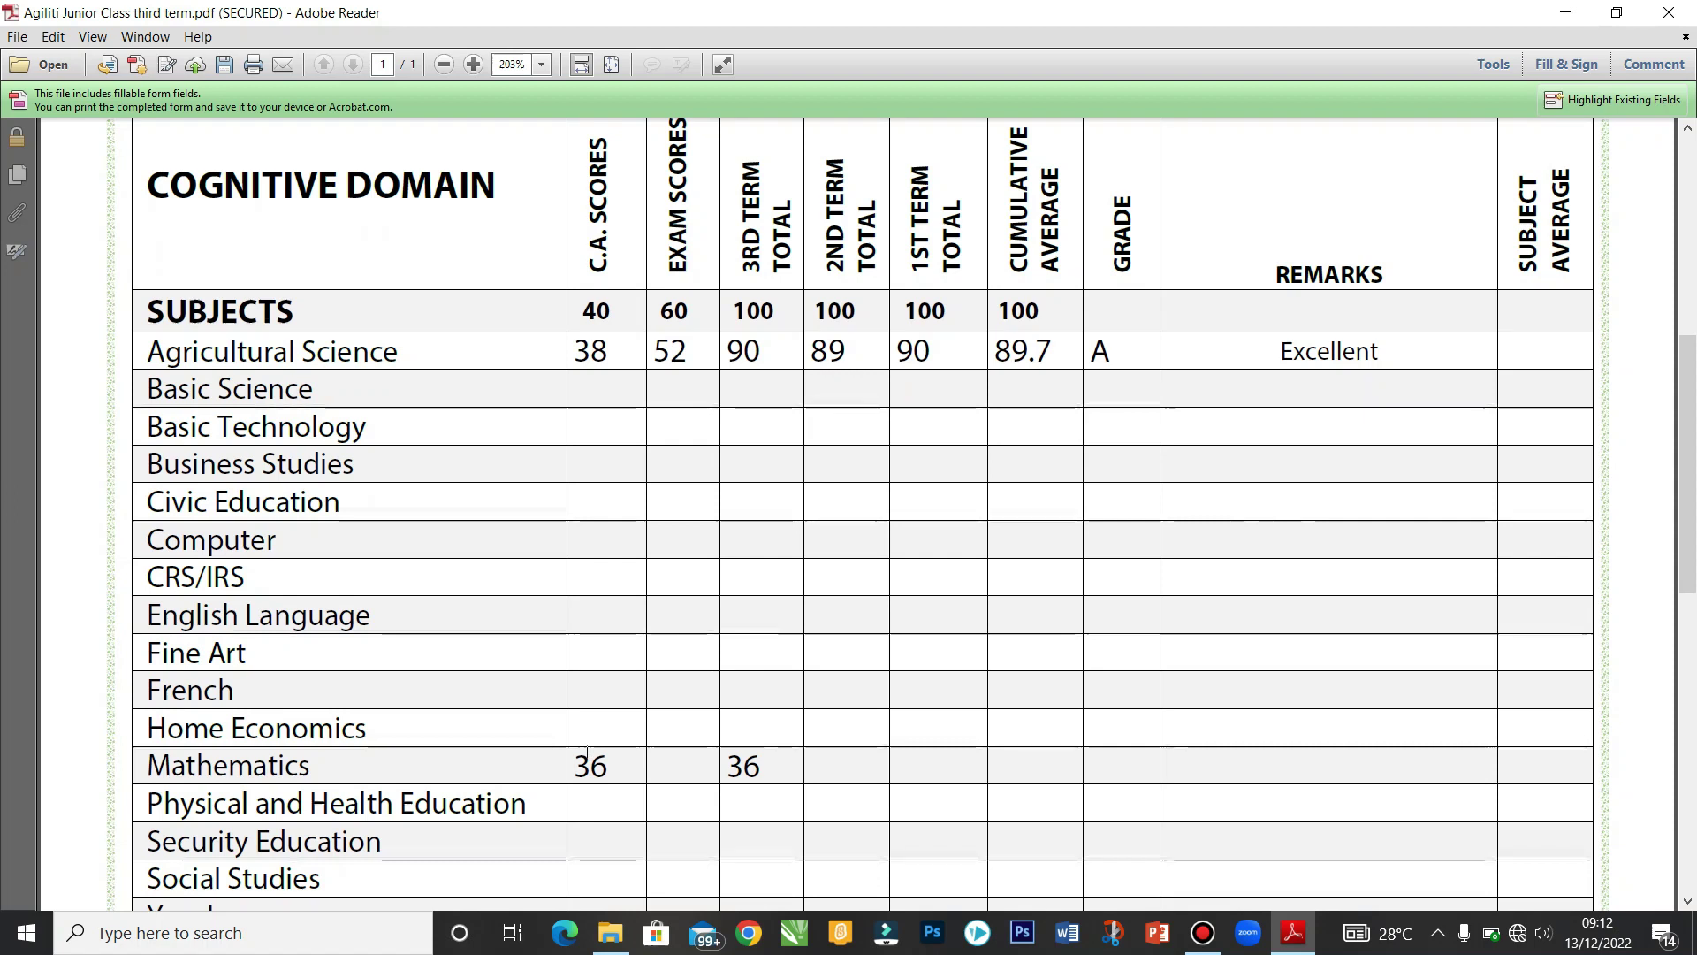
{"action": "type", "text": "55"}
{"action": "key", "text": "Tab"}
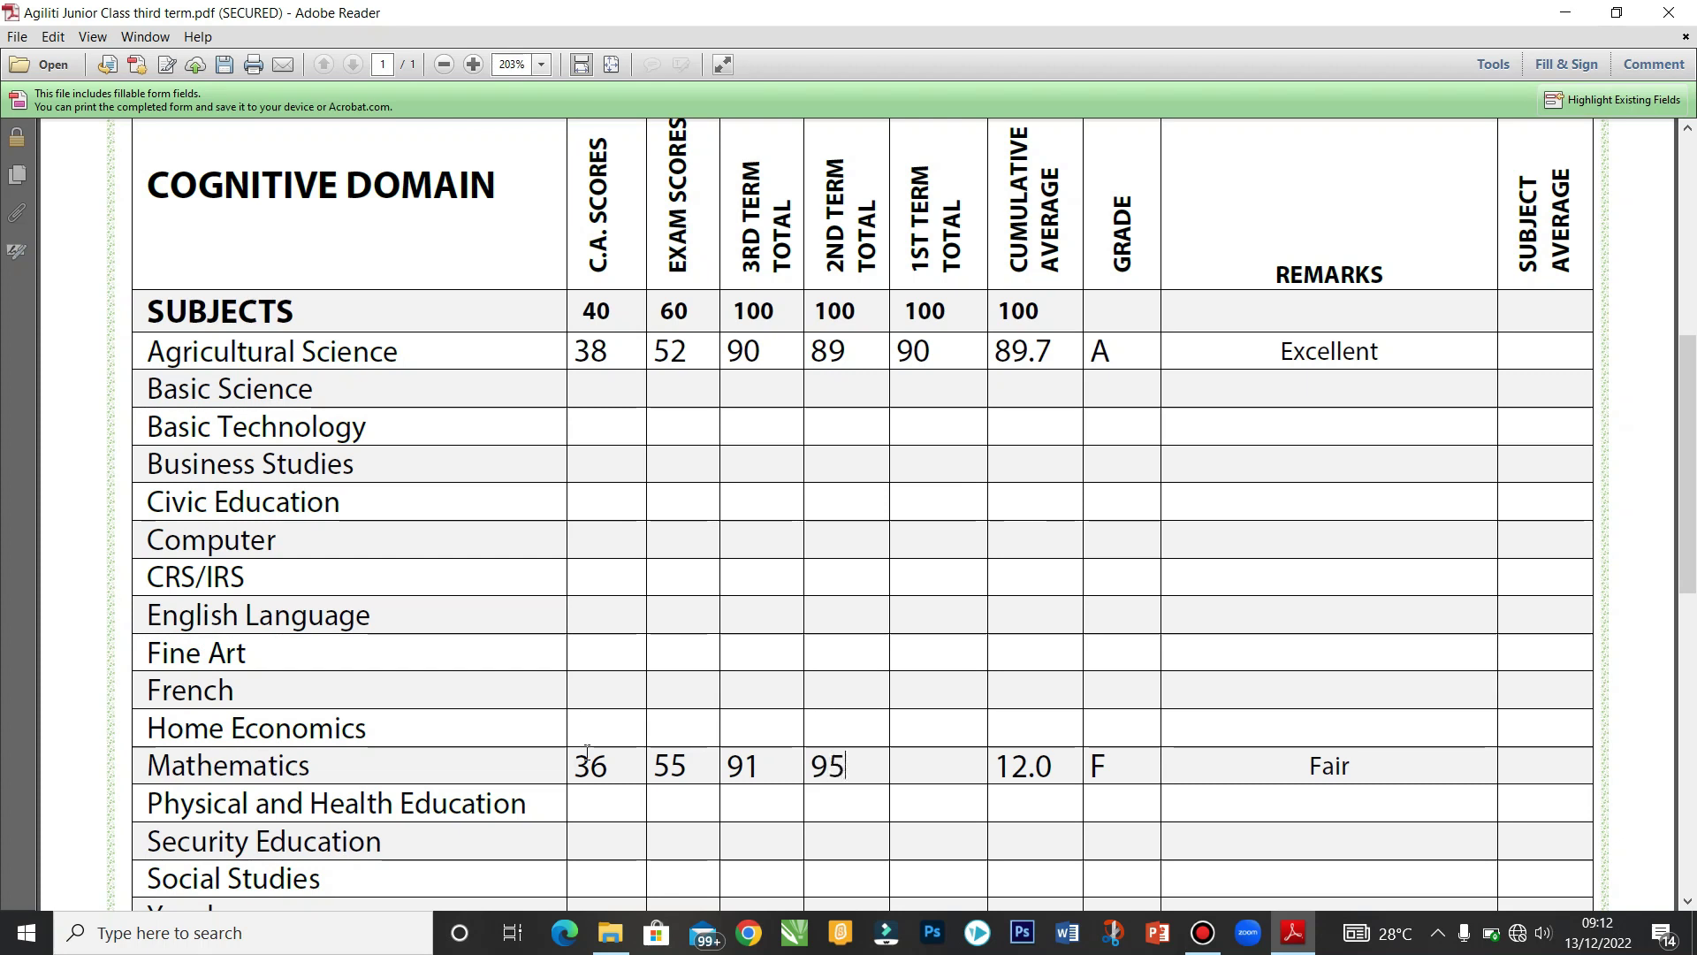
Step: Record Mathematics 2nd term total 95 and 1st term total 87, fixing the stray Subject Average entry
{"action": "key", "text": "Tab"}
{"action": "type", "text": "87"}
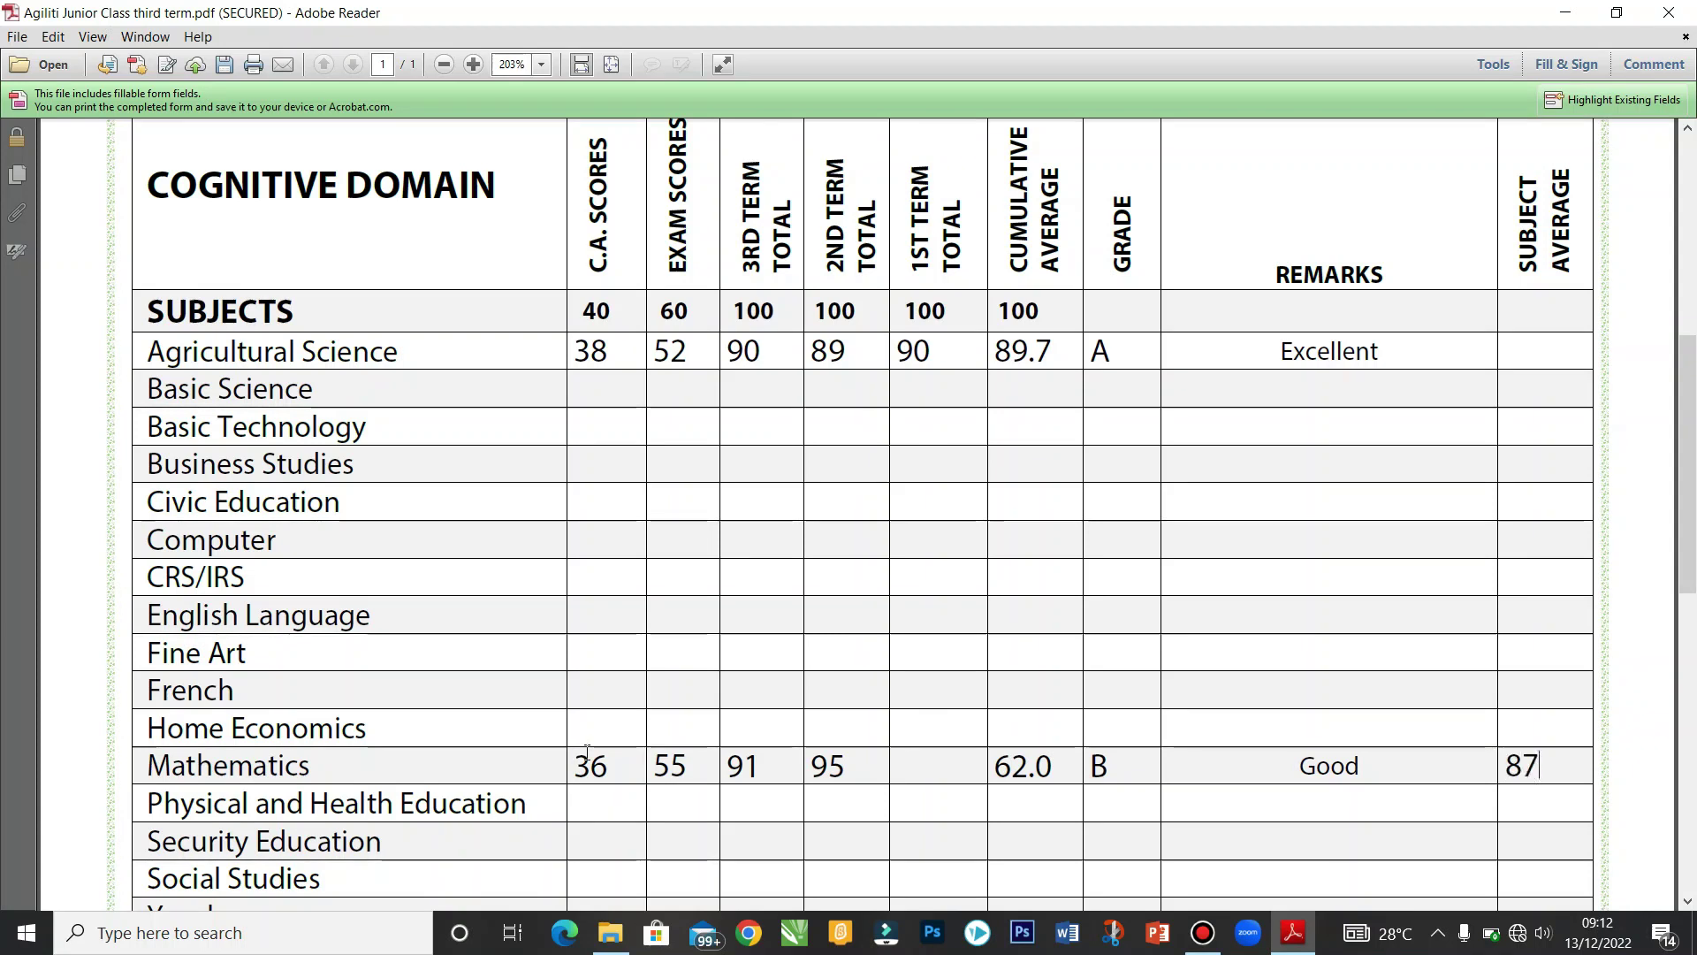
{"action": "key", "text": "BackSpace"}
{"action": "key", "text": "BackSpace"}
{"action": "left_click", "coordinate": [945, 778]}
{"action": "type", "text": "87"}
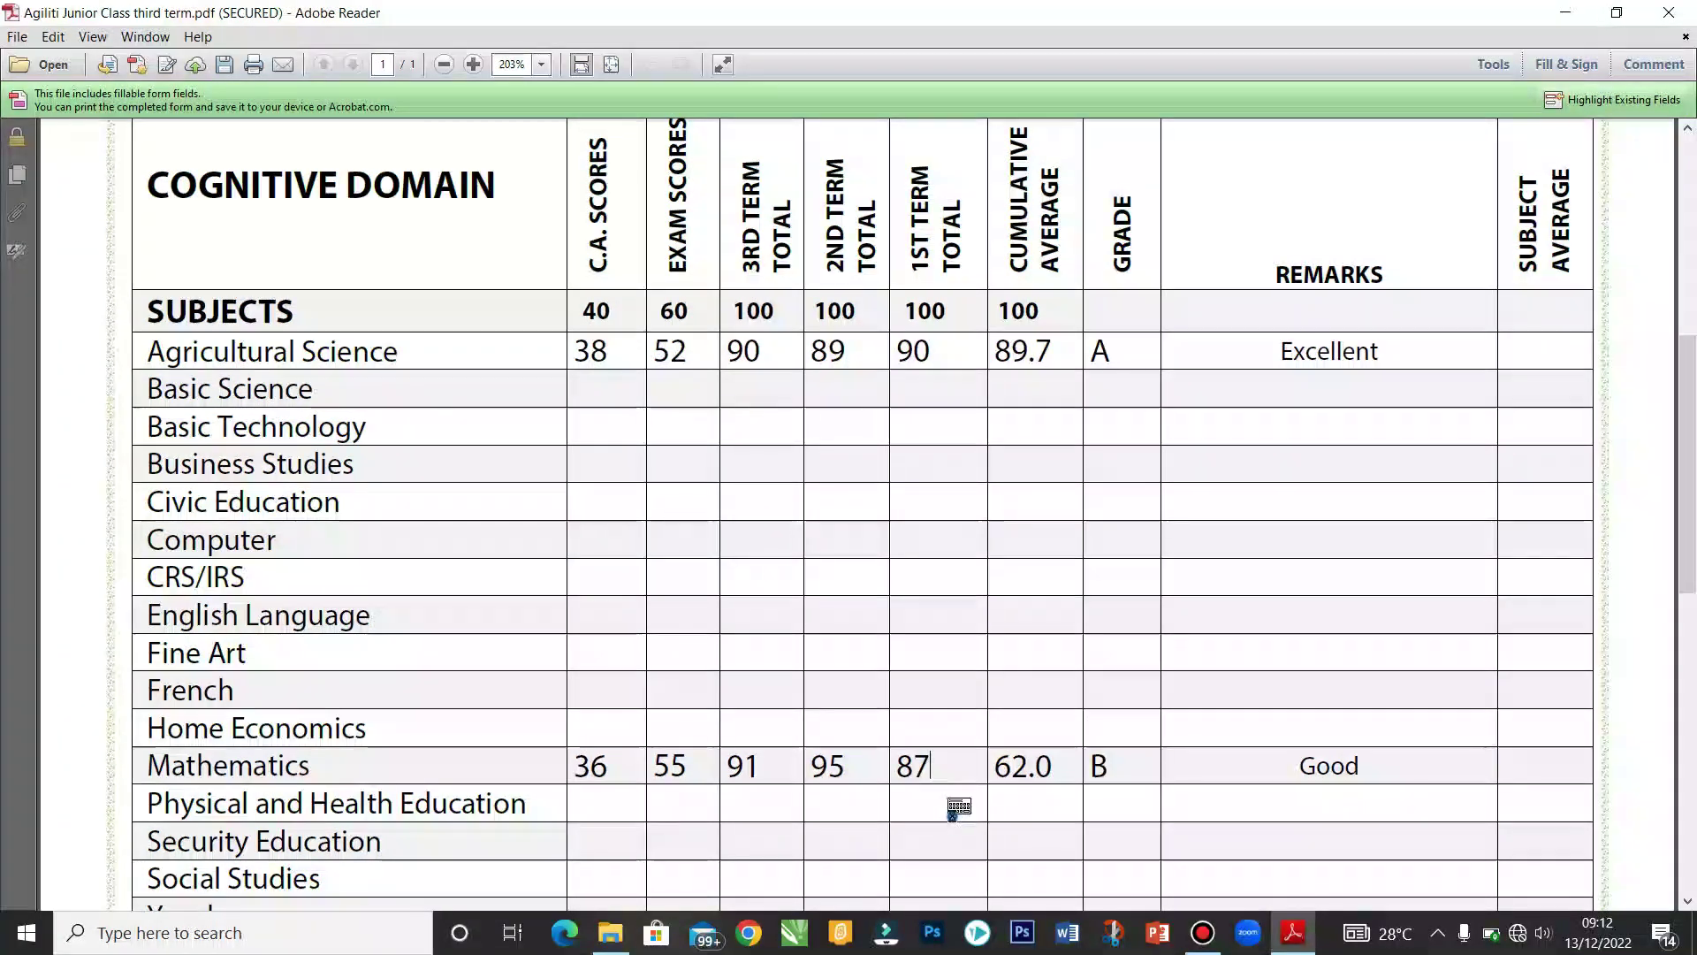
{"action": "key", "text": "Tab"}
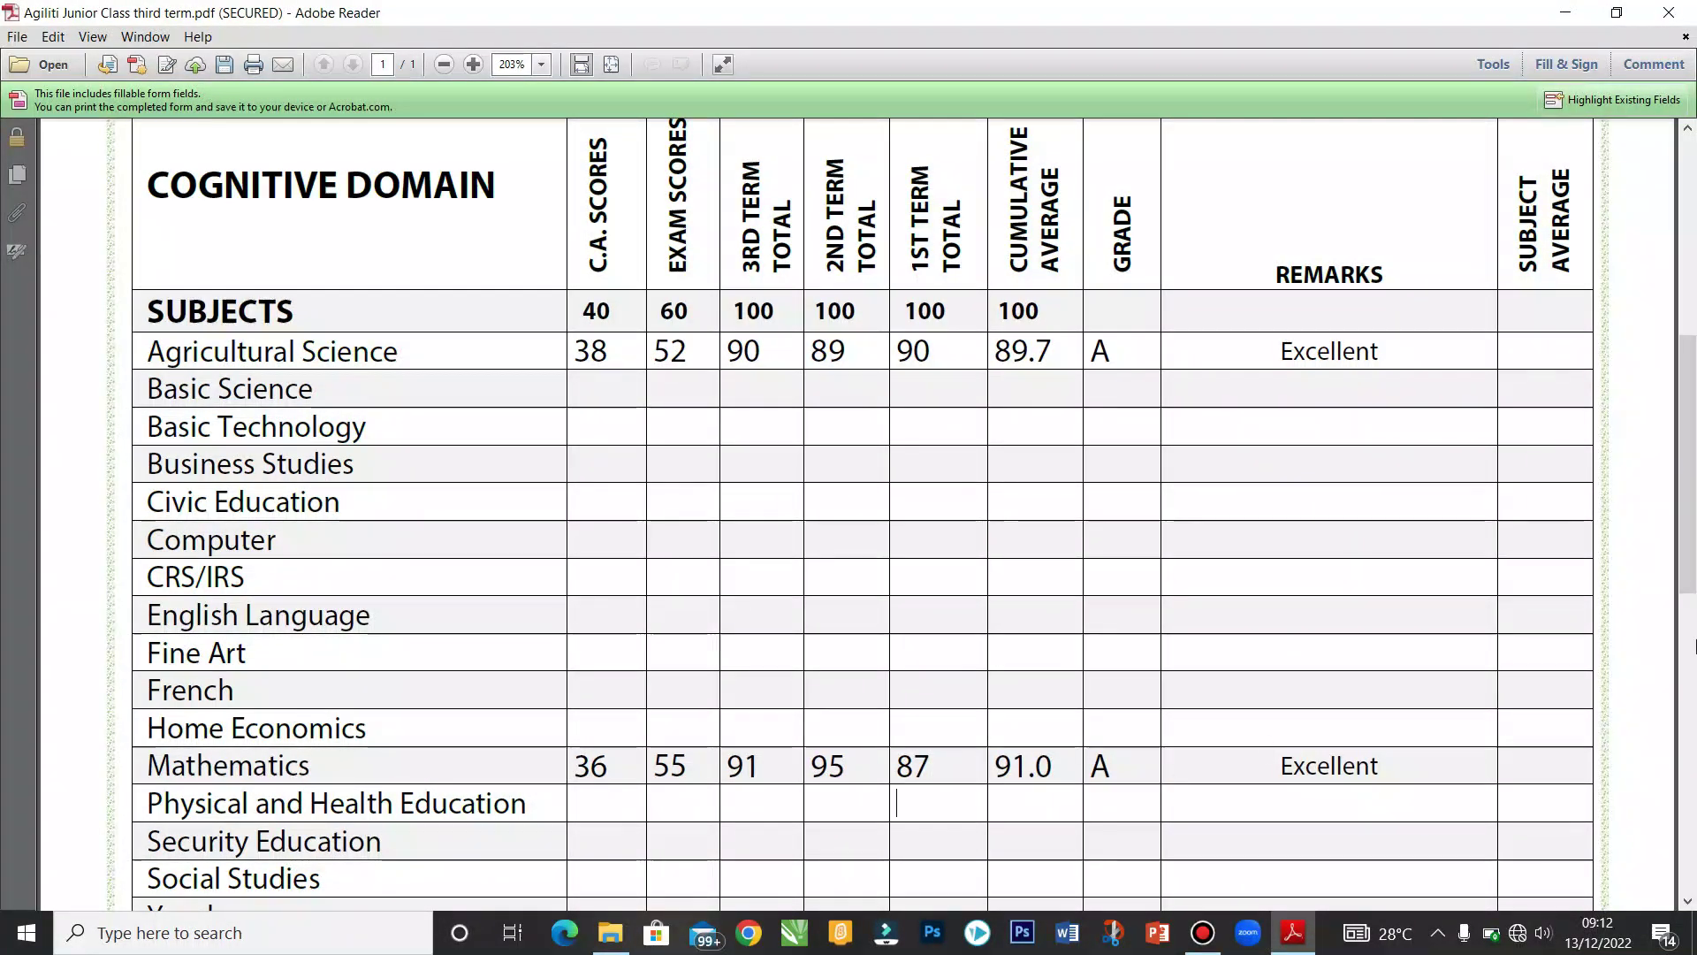
{"action": "scroll", "coordinate": [1695, 648], "scroll_direction": "down", "scroll_amount": 3}
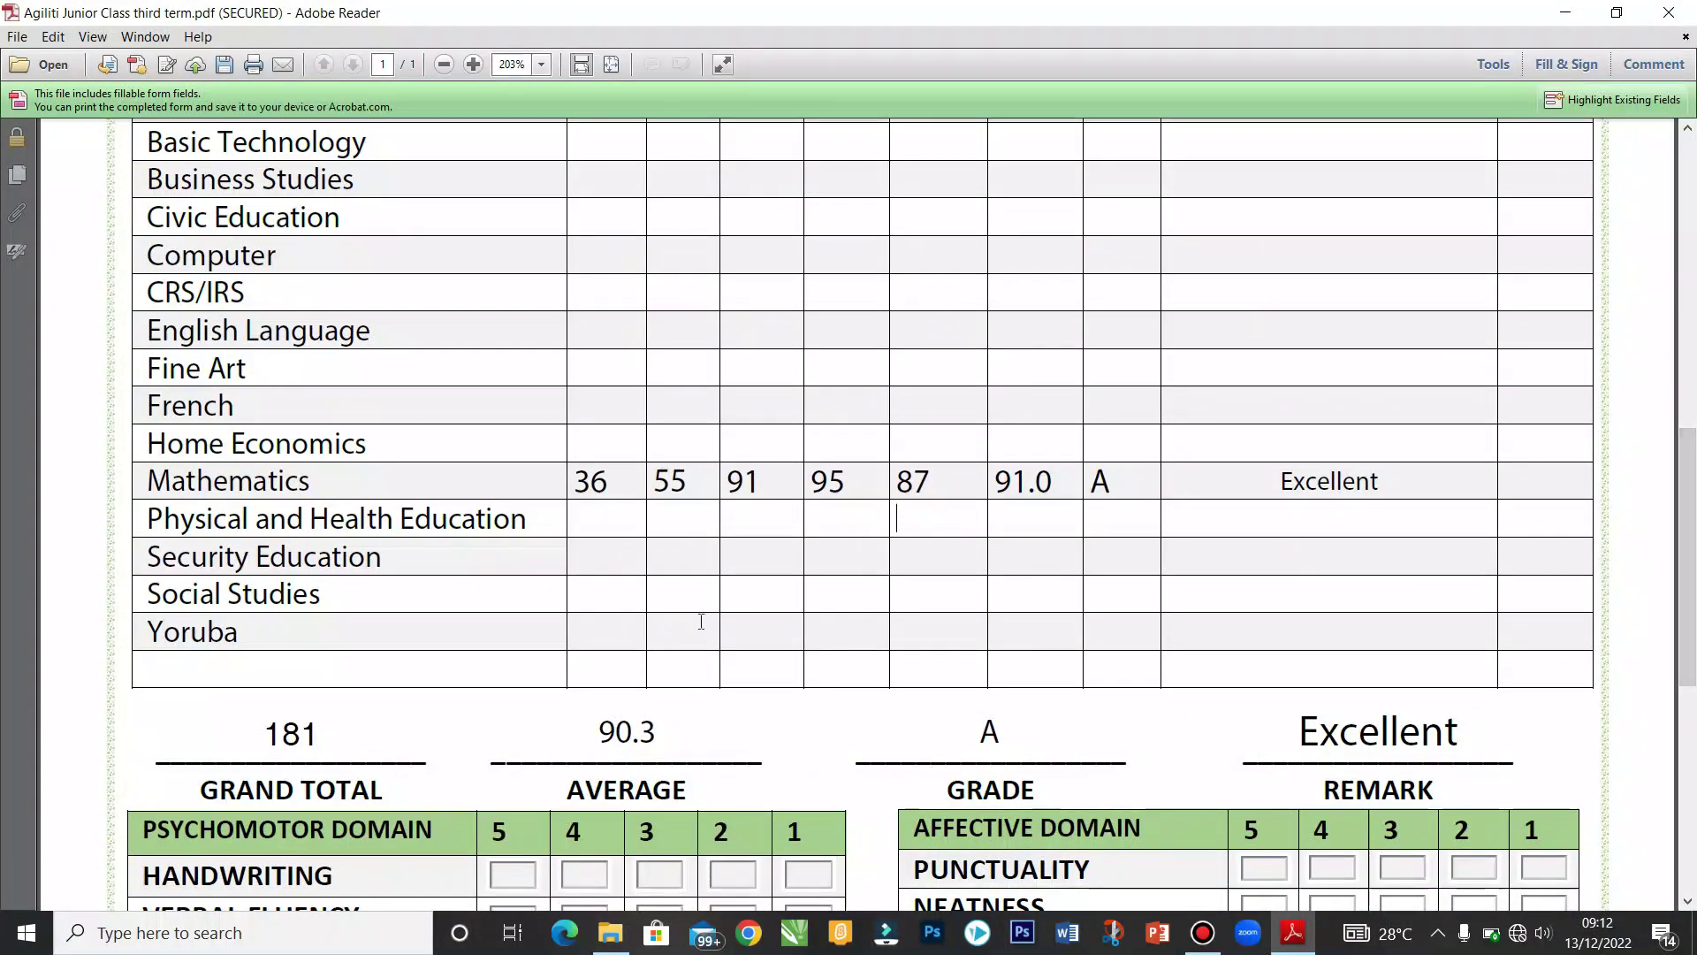
Step: Enter Yoruba C.A. score 30 and exam score 50
{"action": "left_click", "coordinate": [601, 630]}
{"action": "type", "text": "30"}
{"action": "key", "text": "Tab"}
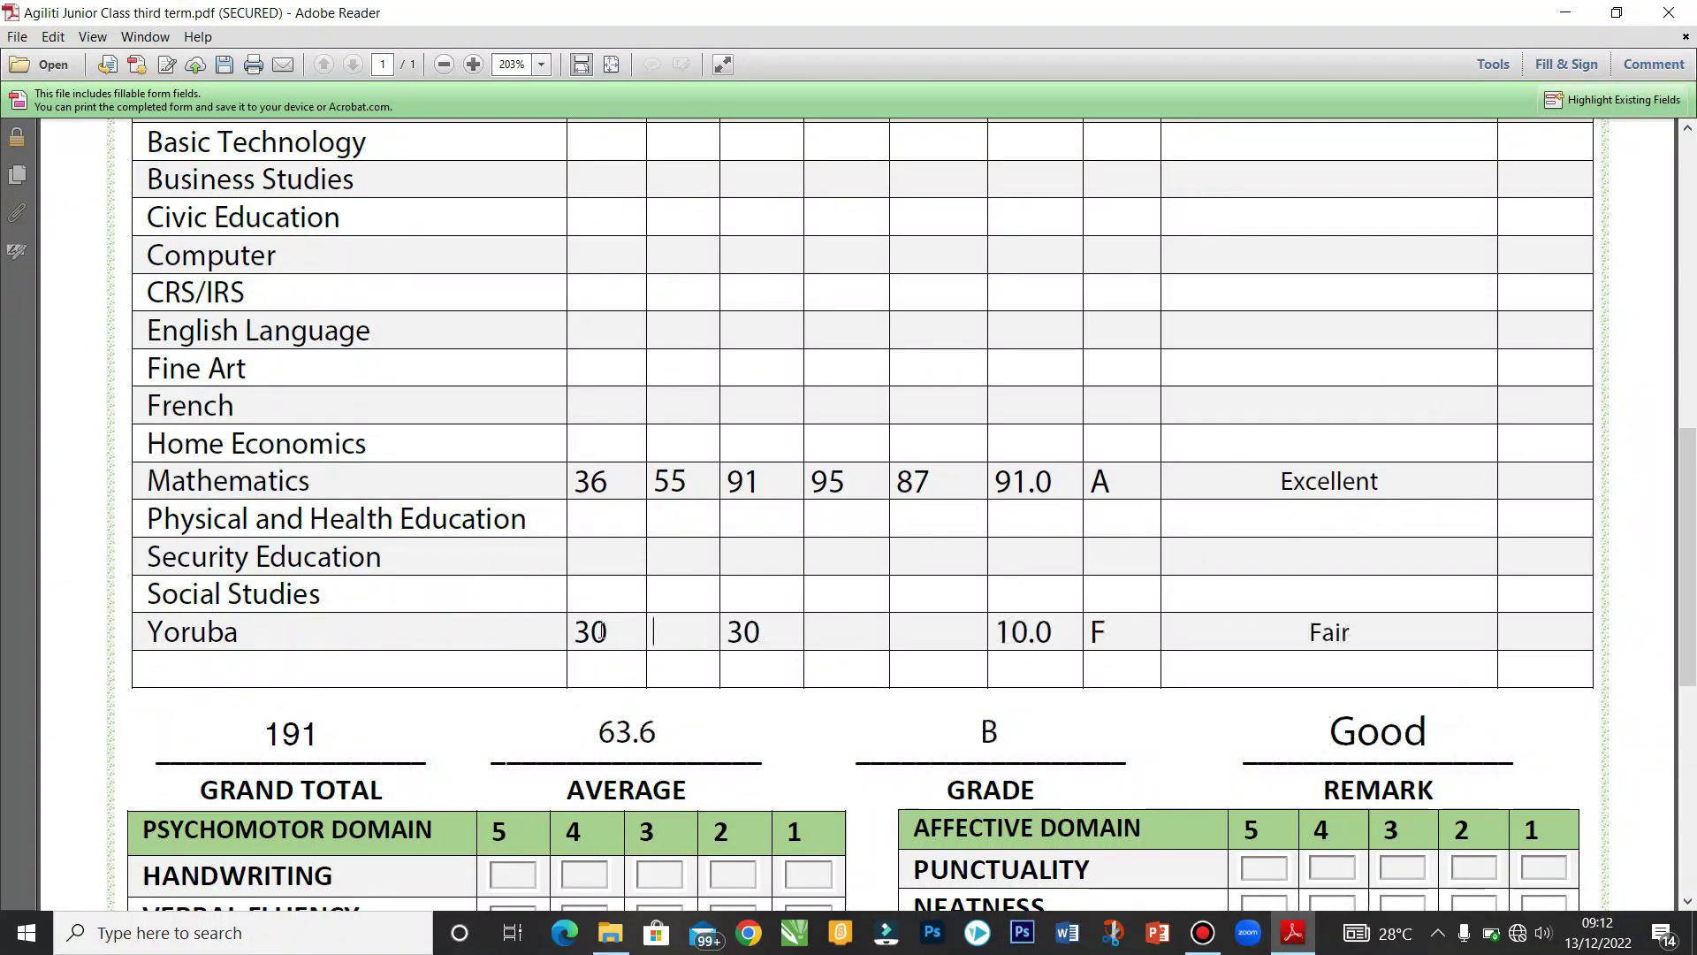
{"action": "type", "text": "50"}
{"action": "key", "text": "Tab"}
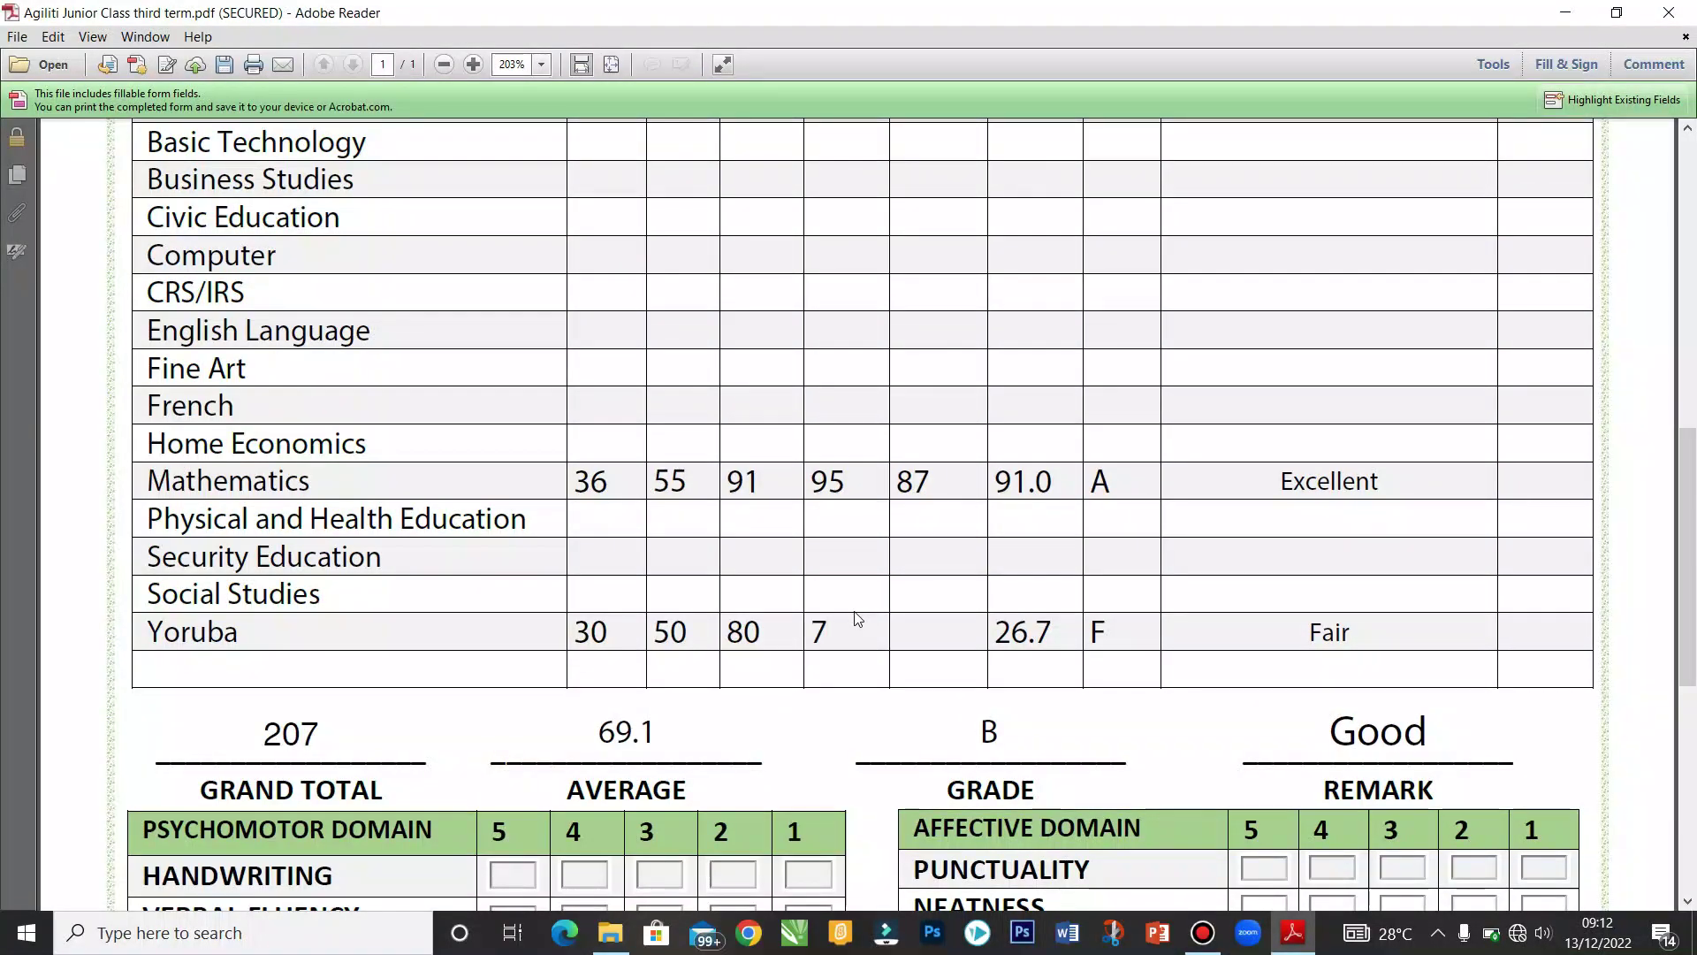
Step: Record Yoruba 2nd term total 78 and 1st term total 88, giving average 82, grade A
{"action": "left_click", "coordinate": [944, 647]}
{"action": "left_click", "coordinate": [944, 635]}
{"action": "type", "text": "88"}
{"action": "left_click", "coordinate": [1052, 619]}
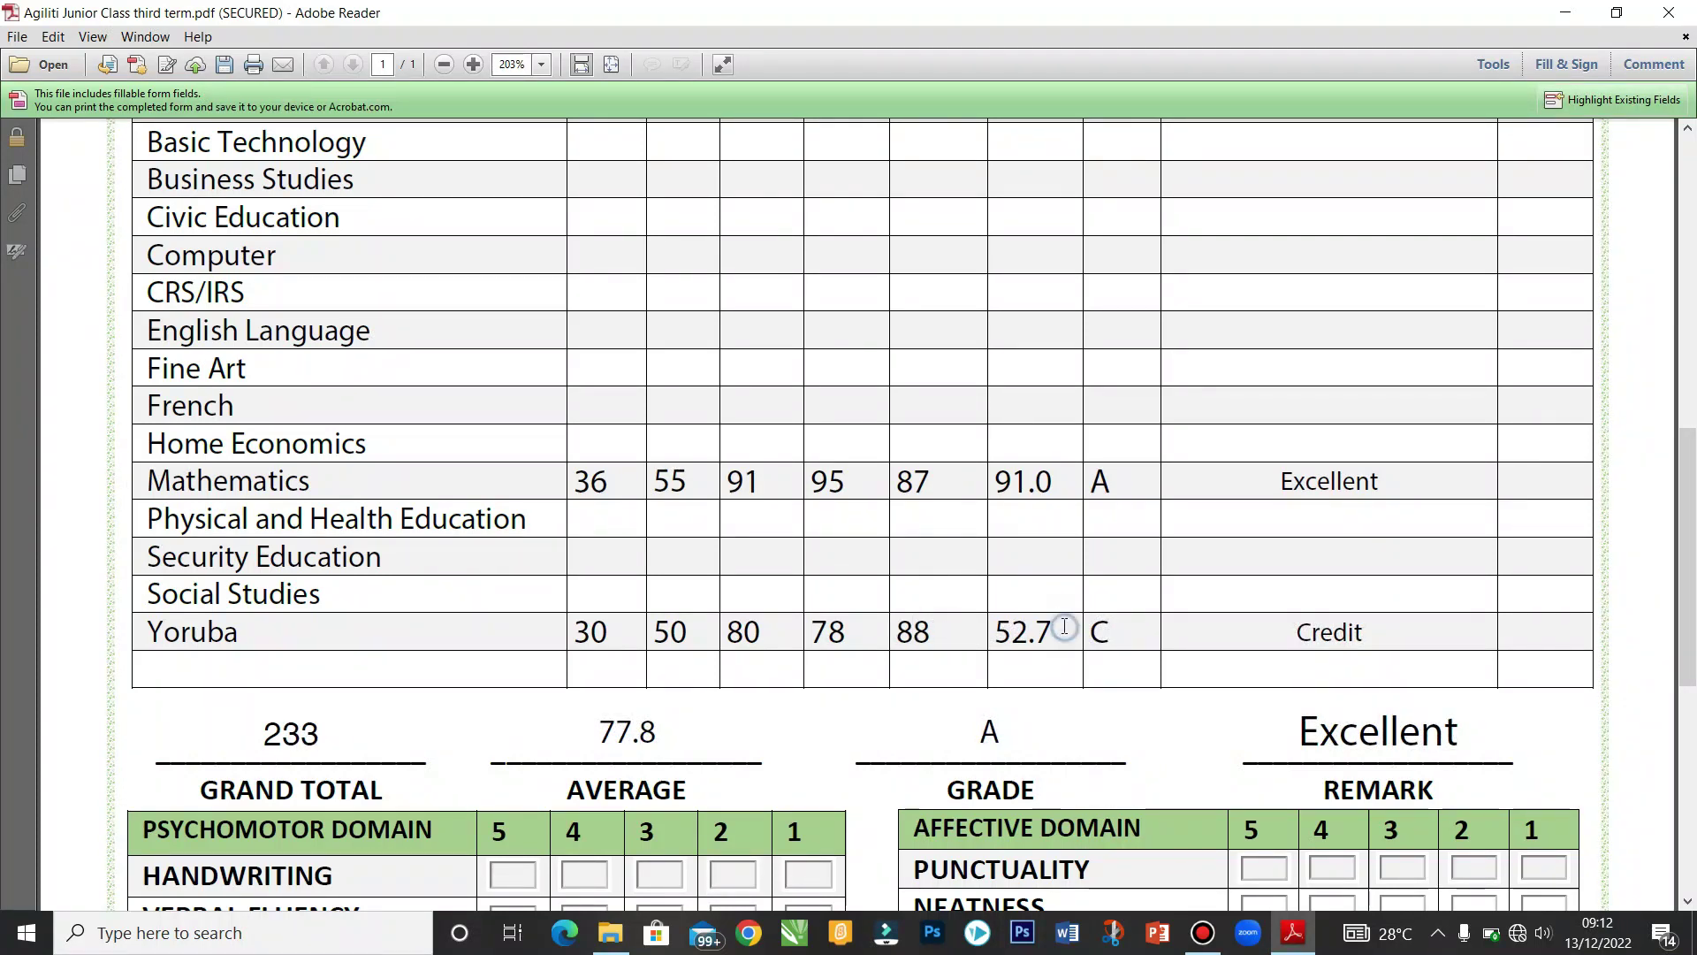
{"action": "mouse_move", "coordinate": [1692, 567]}
{"action": "left_mouse_down"}
{"action": "mouse_move", "coordinate": [1694, 509]}
{"action": "mouse_move", "coordinate": [1694, 566]}
{"action": "left_mouse_up"}
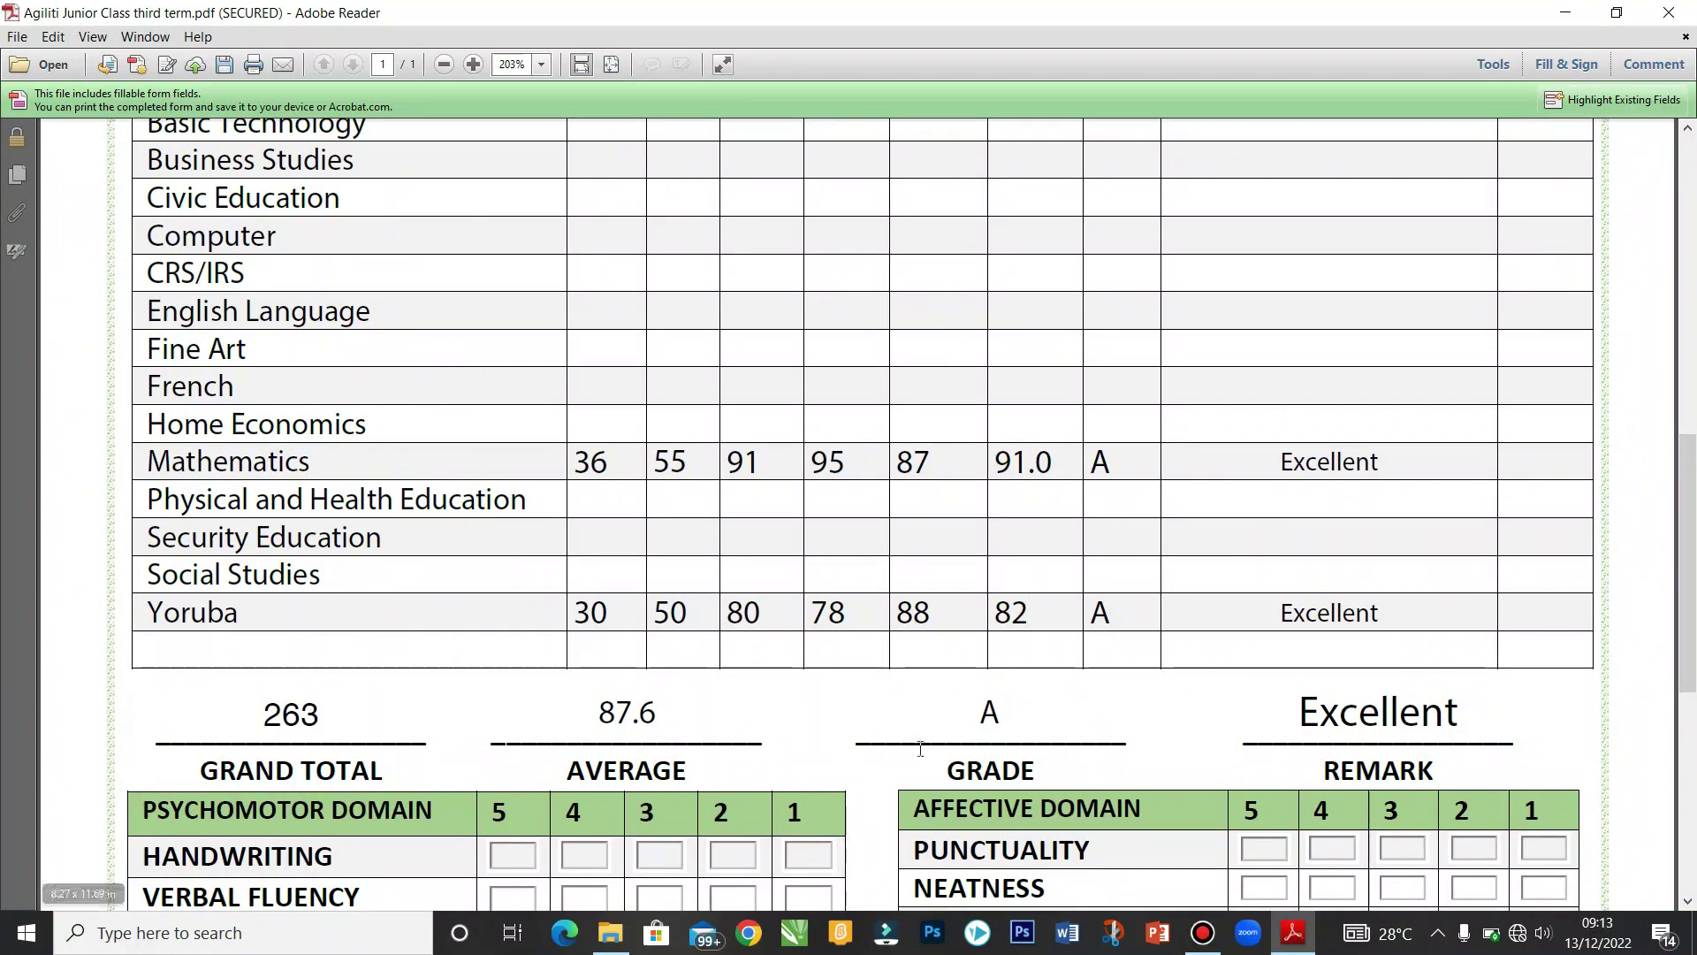
{"action": "left_click_drag", "start_coordinate": [1693, 601], "coordinate": [1693, 637]}
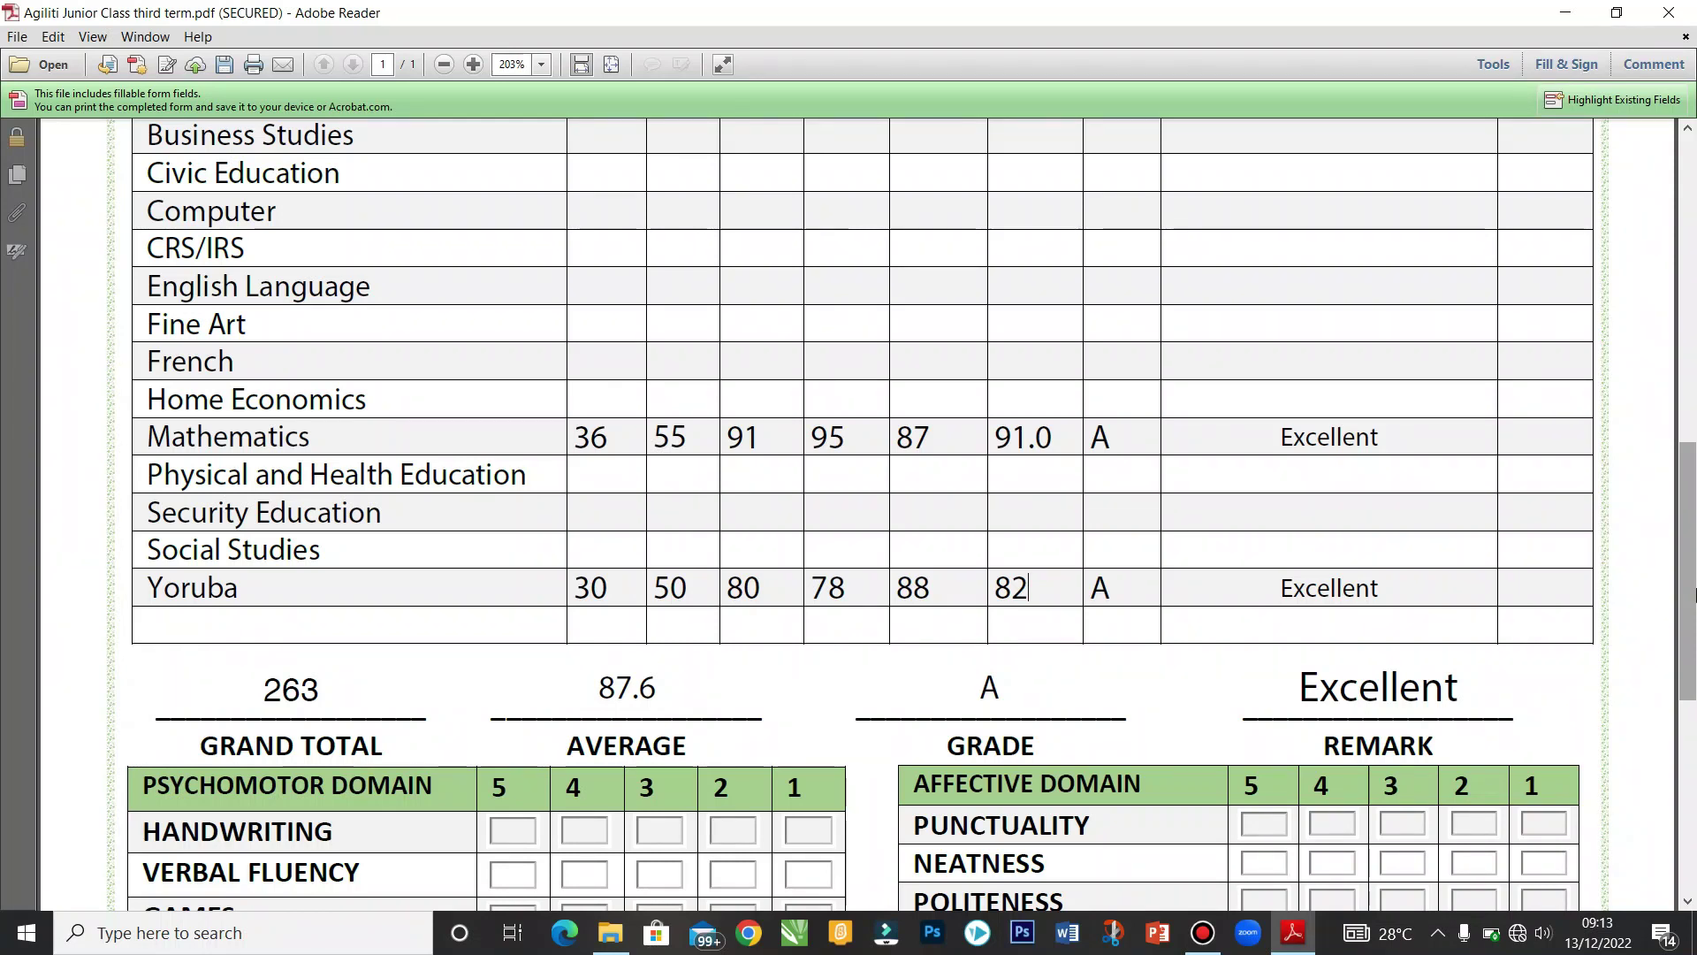
{"action": "scroll", "coordinate": [1692, 594], "scroll_direction": "down", "scroll_amount": 3}
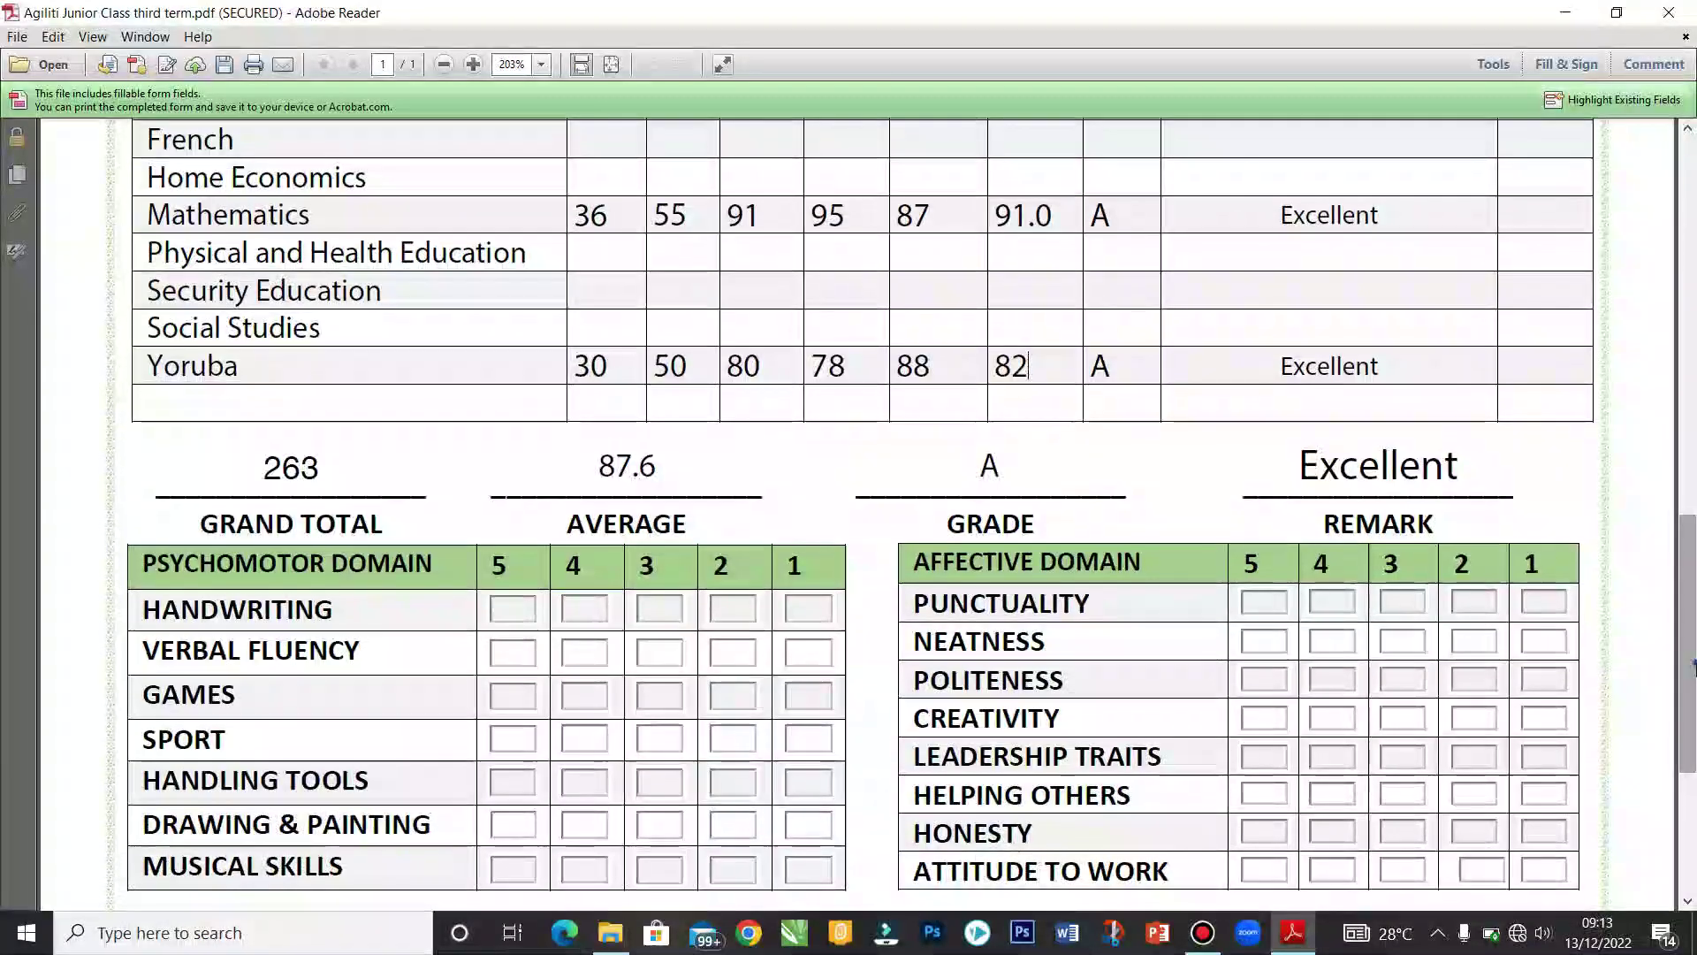
{"action": "scroll", "coordinate": [1690, 594], "scroll_direction": "up", "scroll_amount": 3}
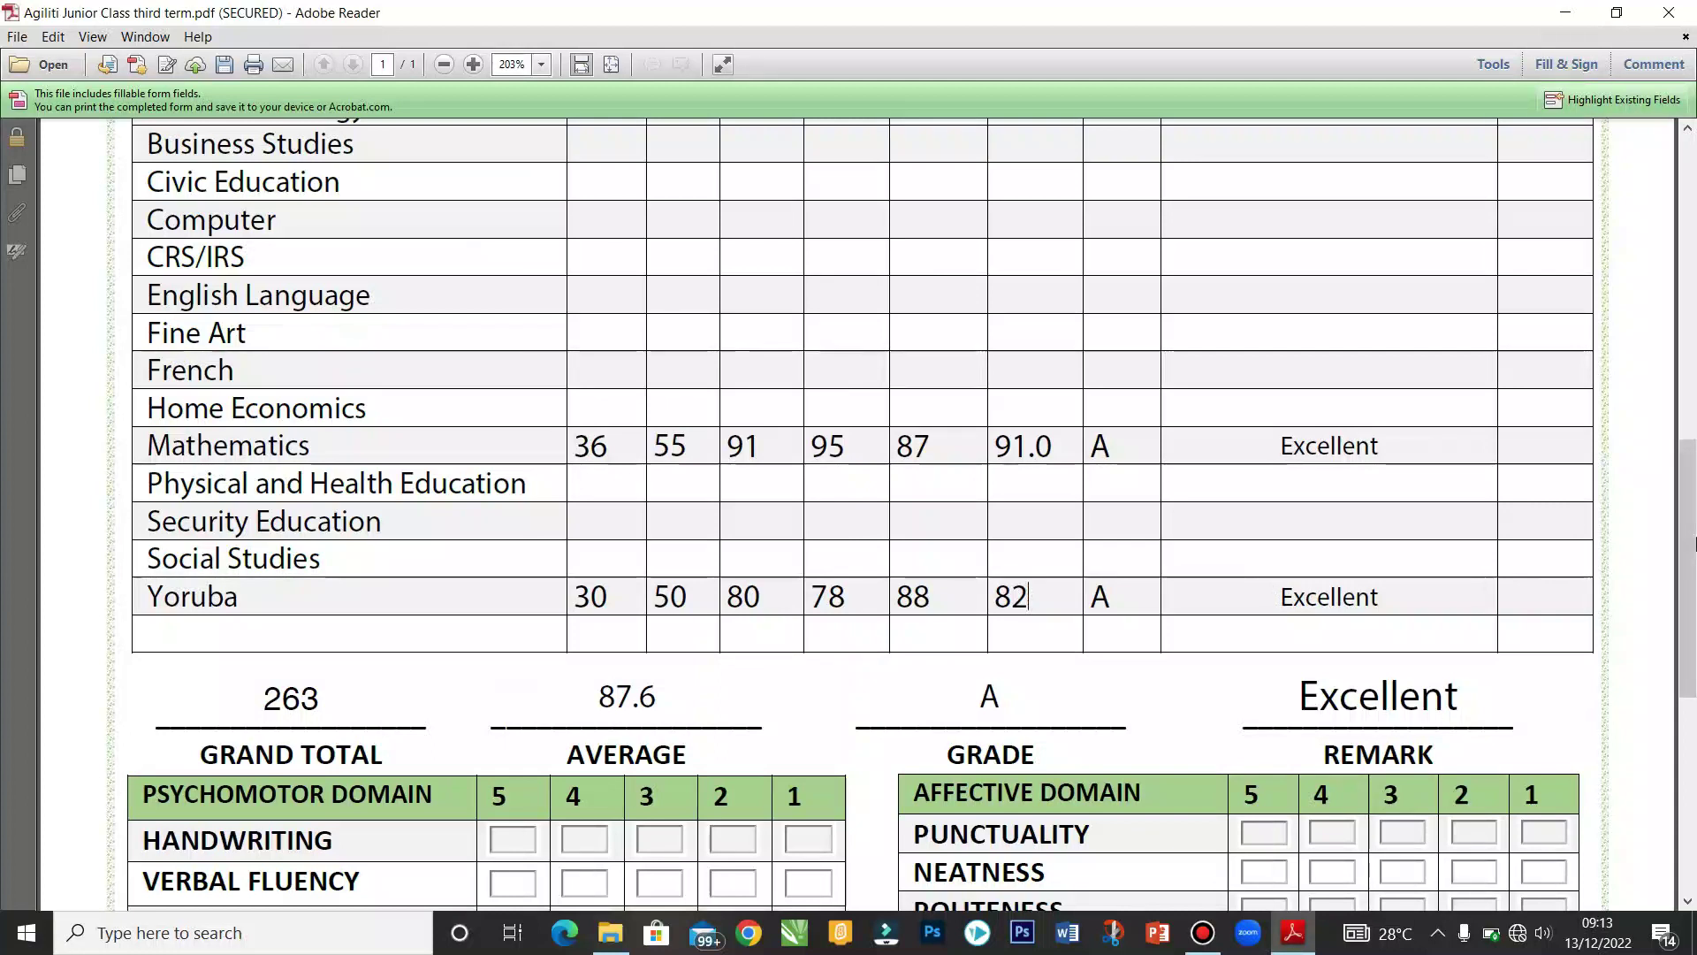
{"action": "scroll", "coordinate": [1291, 642], "scroll_direction": "down", "scroll_amount": 5}
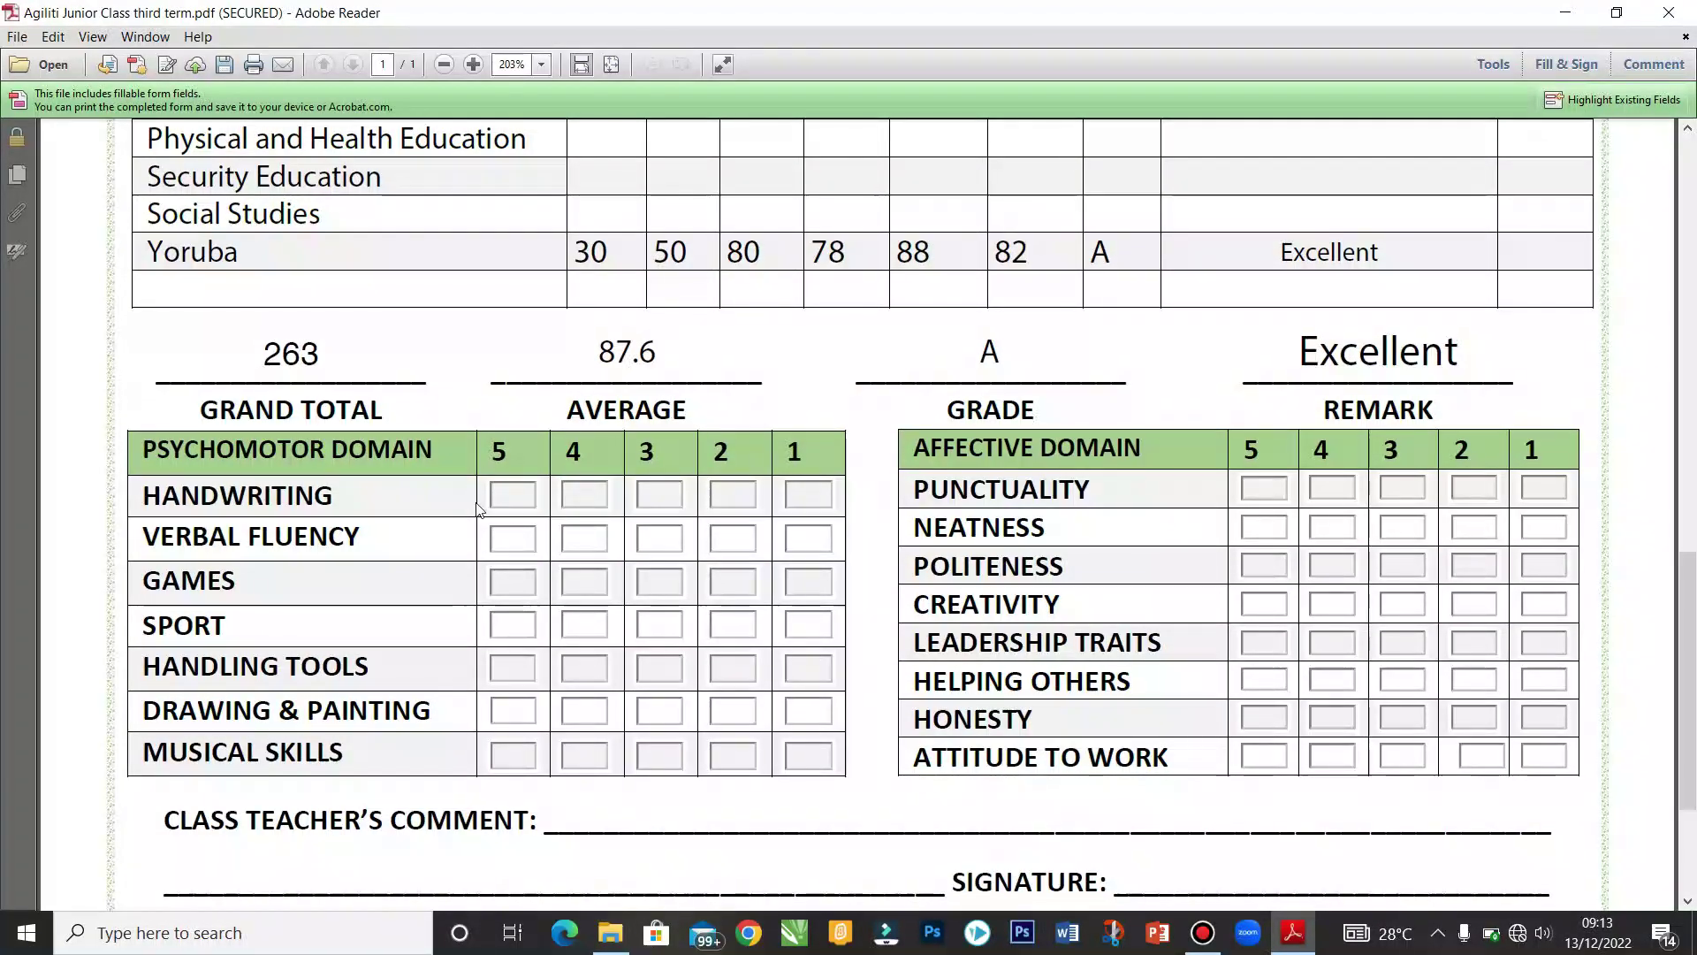
Step: Rate psychomotor skills: Verbal Fluency, Sport, Drawing & Painting, Musical Skills 5; Handwriting, Games, Handling Tools 4
{"action": "left_click", "coordinate": [585, 493]}
{"action": "left_click", "coordinate": [511, 537]}
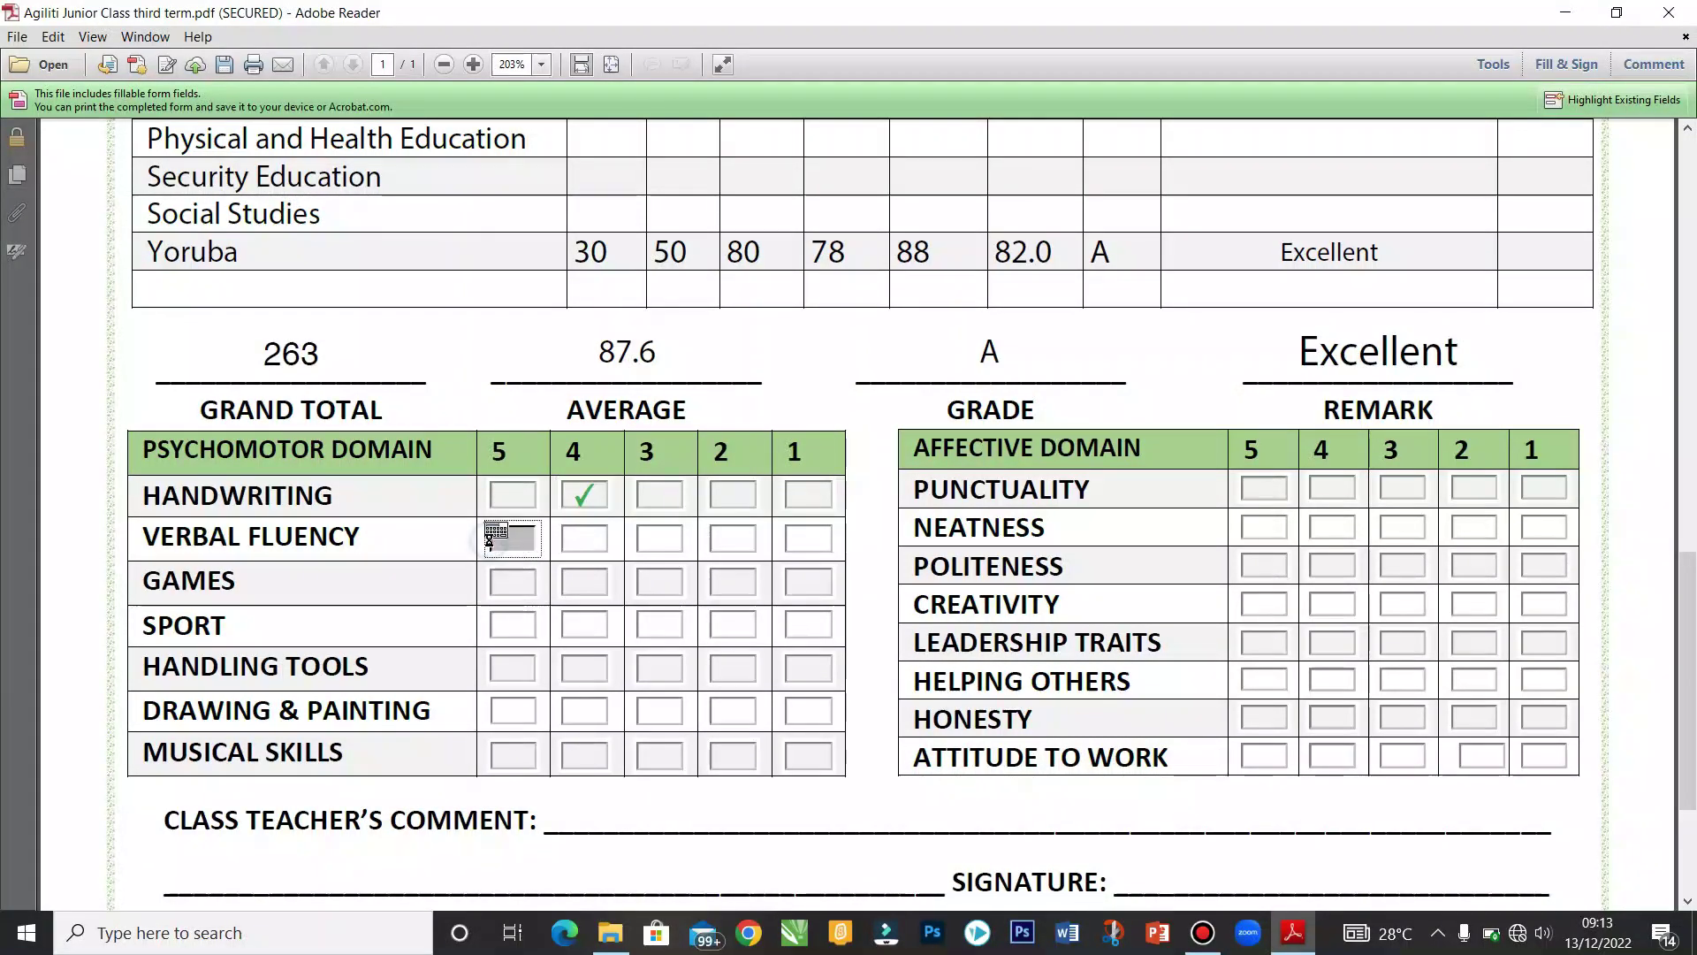
{"action": "left_click", "coordinate": [583, 582]}
{"action": "left_click", "coordinate": [525, 622]}
{"action": "left_click", "coordinate": [580, 669]}
{"action": "left_click", "coordinate": [518, 710]}
{"action": "left_click", "coordinate": [523, 757]}
{"action": "scroll", "coordinate": [1679, 353], "scroll_direction": "up", "scroll_amount": 6}
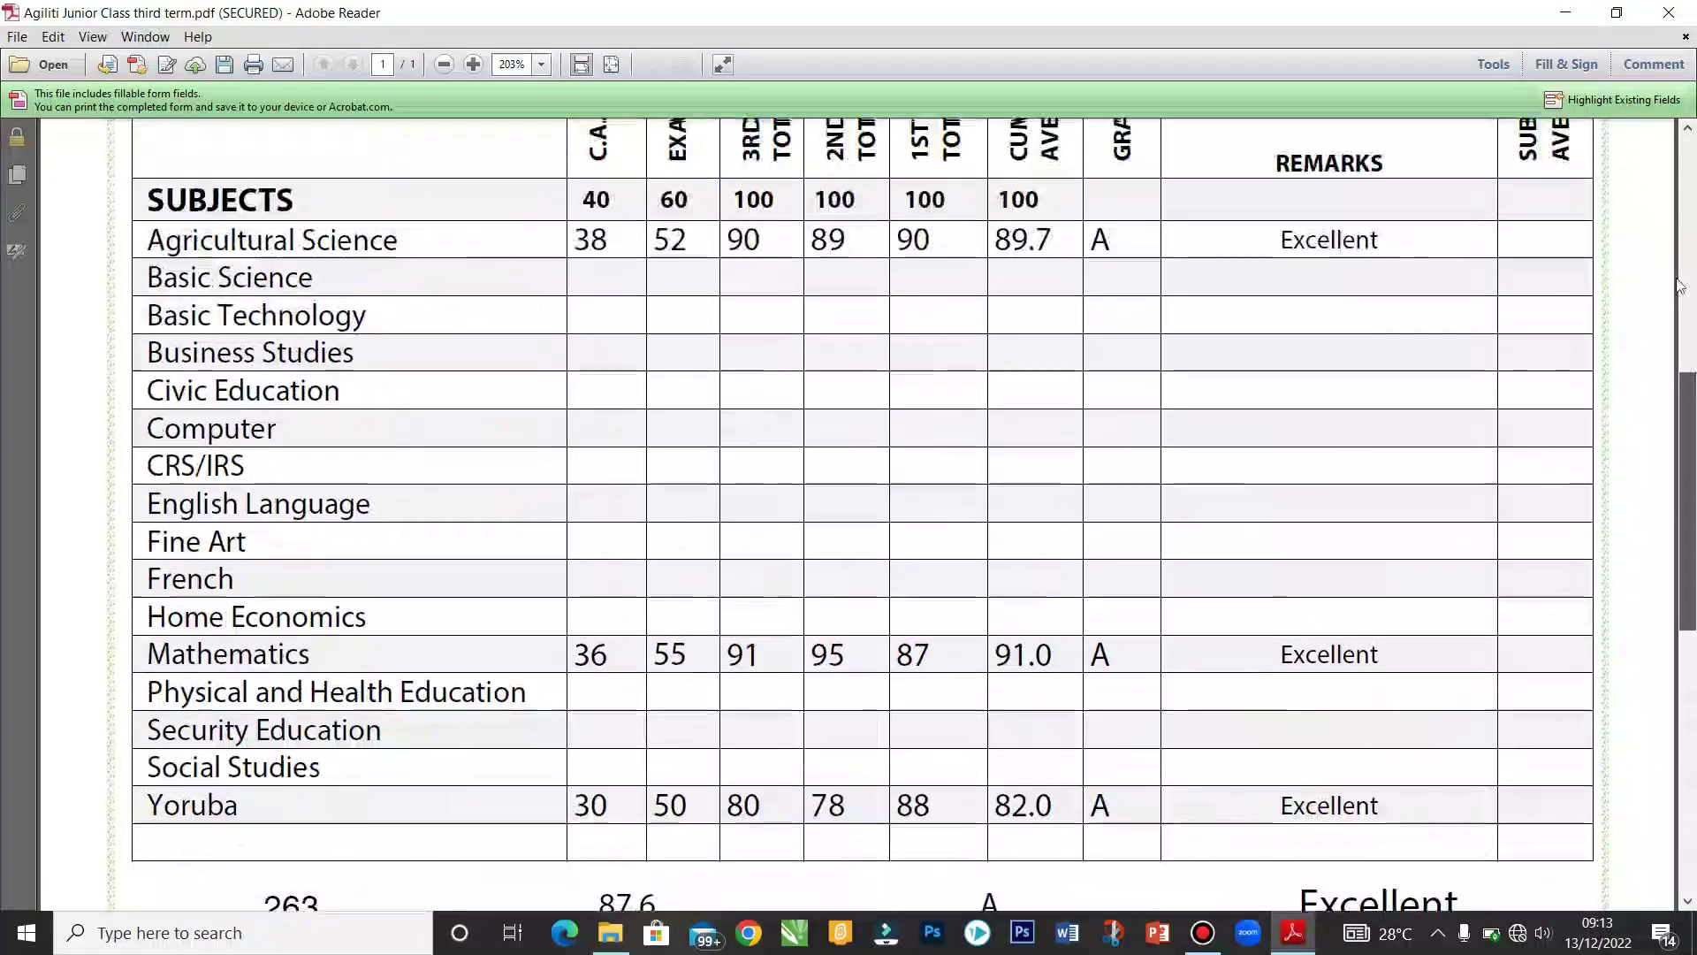
{"action": "scroll", "coordinate": [1679, 284], "scroll_direction": "up", "scroll_amount": 7}
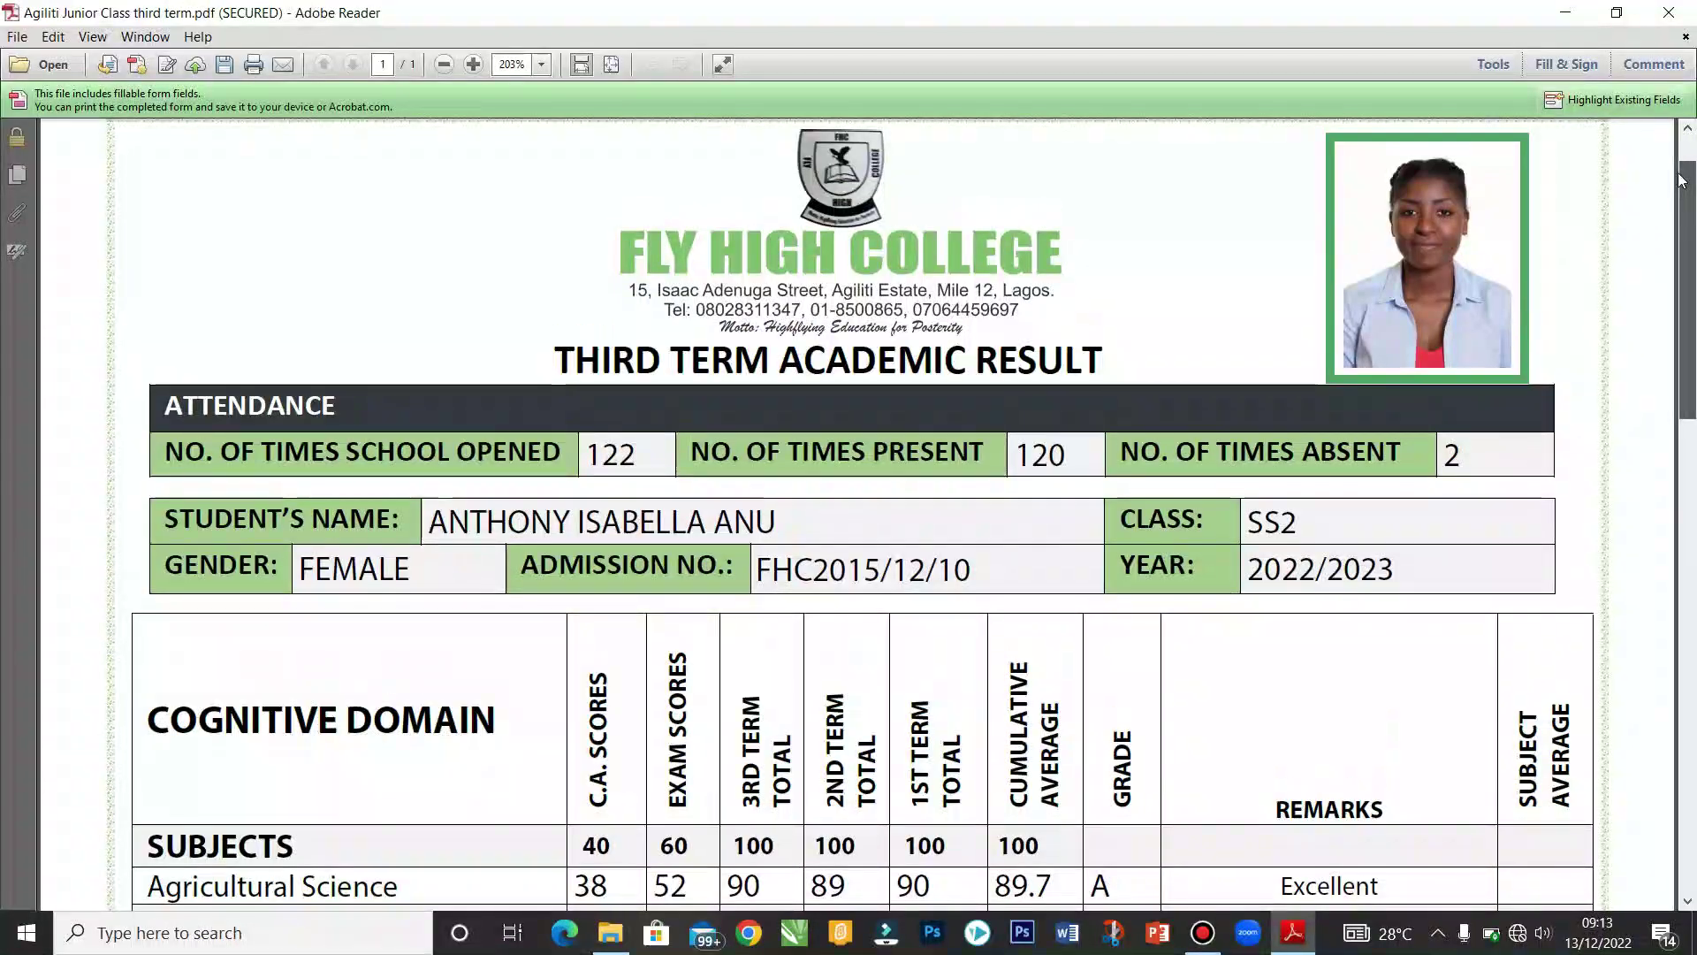
{"action": "scroll", "coordinate": [1681, 181], "scroll_direction": "up", "scroll_amount": 2}
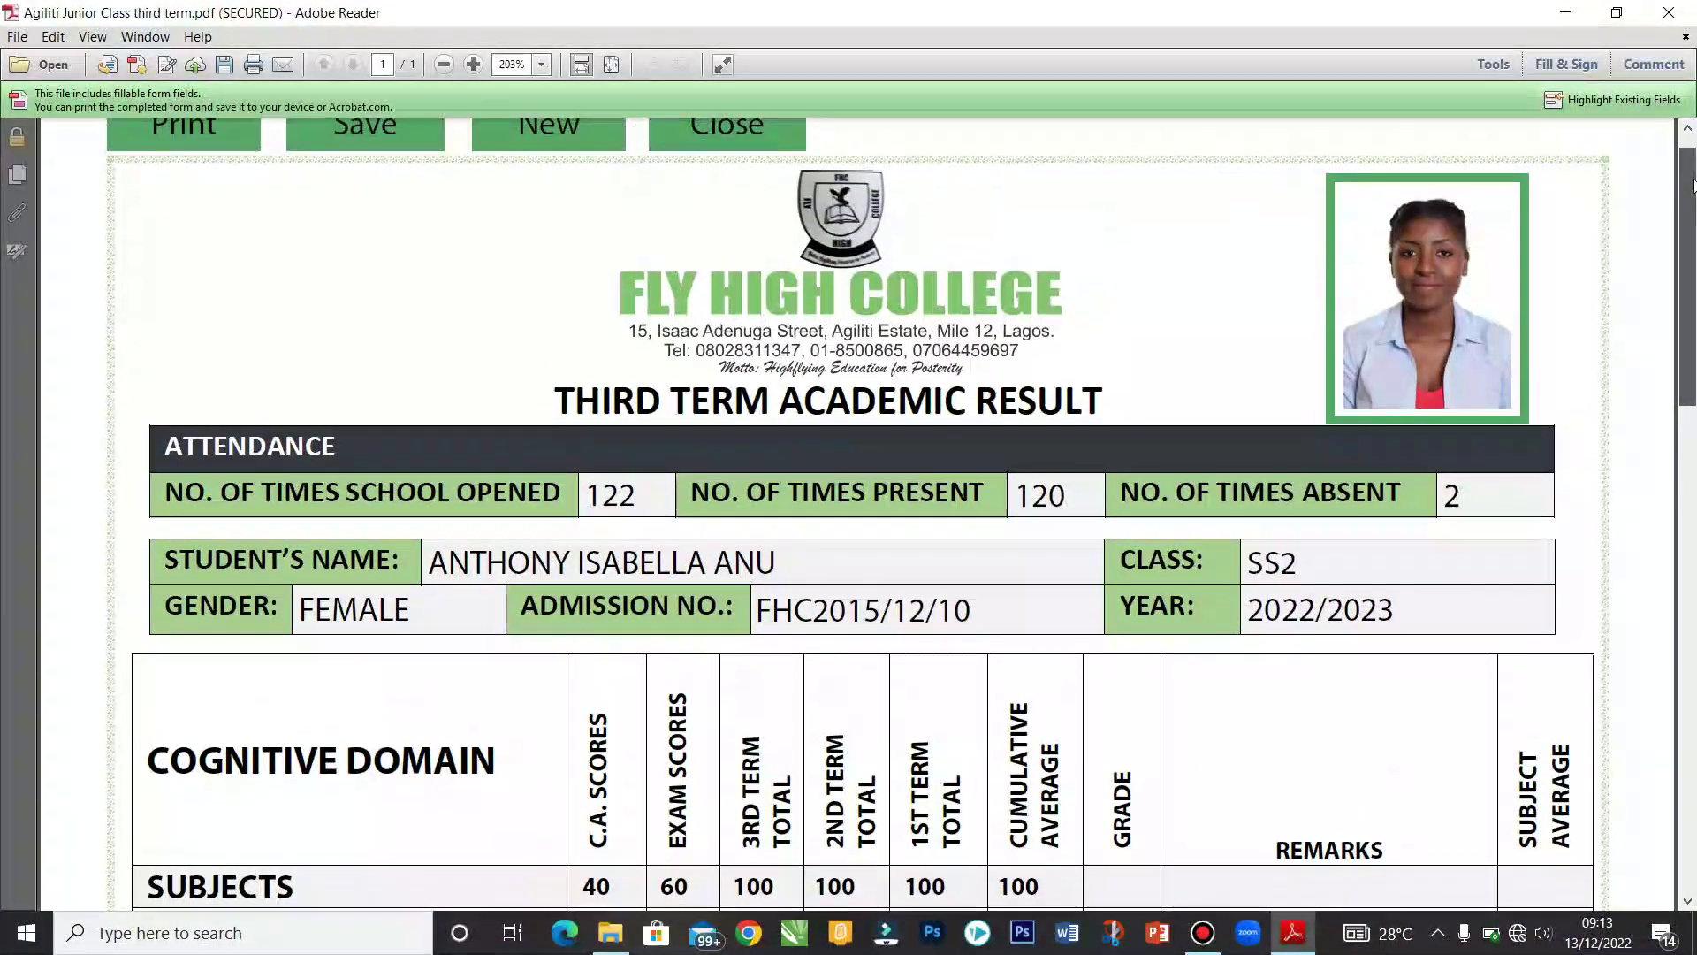
{"action": "left_click_drag", "start_coordinate": [1693, 184], "coordinate": [1692, 485]}
{"action": "scroll", "coordinate": [1625, 479], "scroll_direction": "down", "scroll_amount": 5}
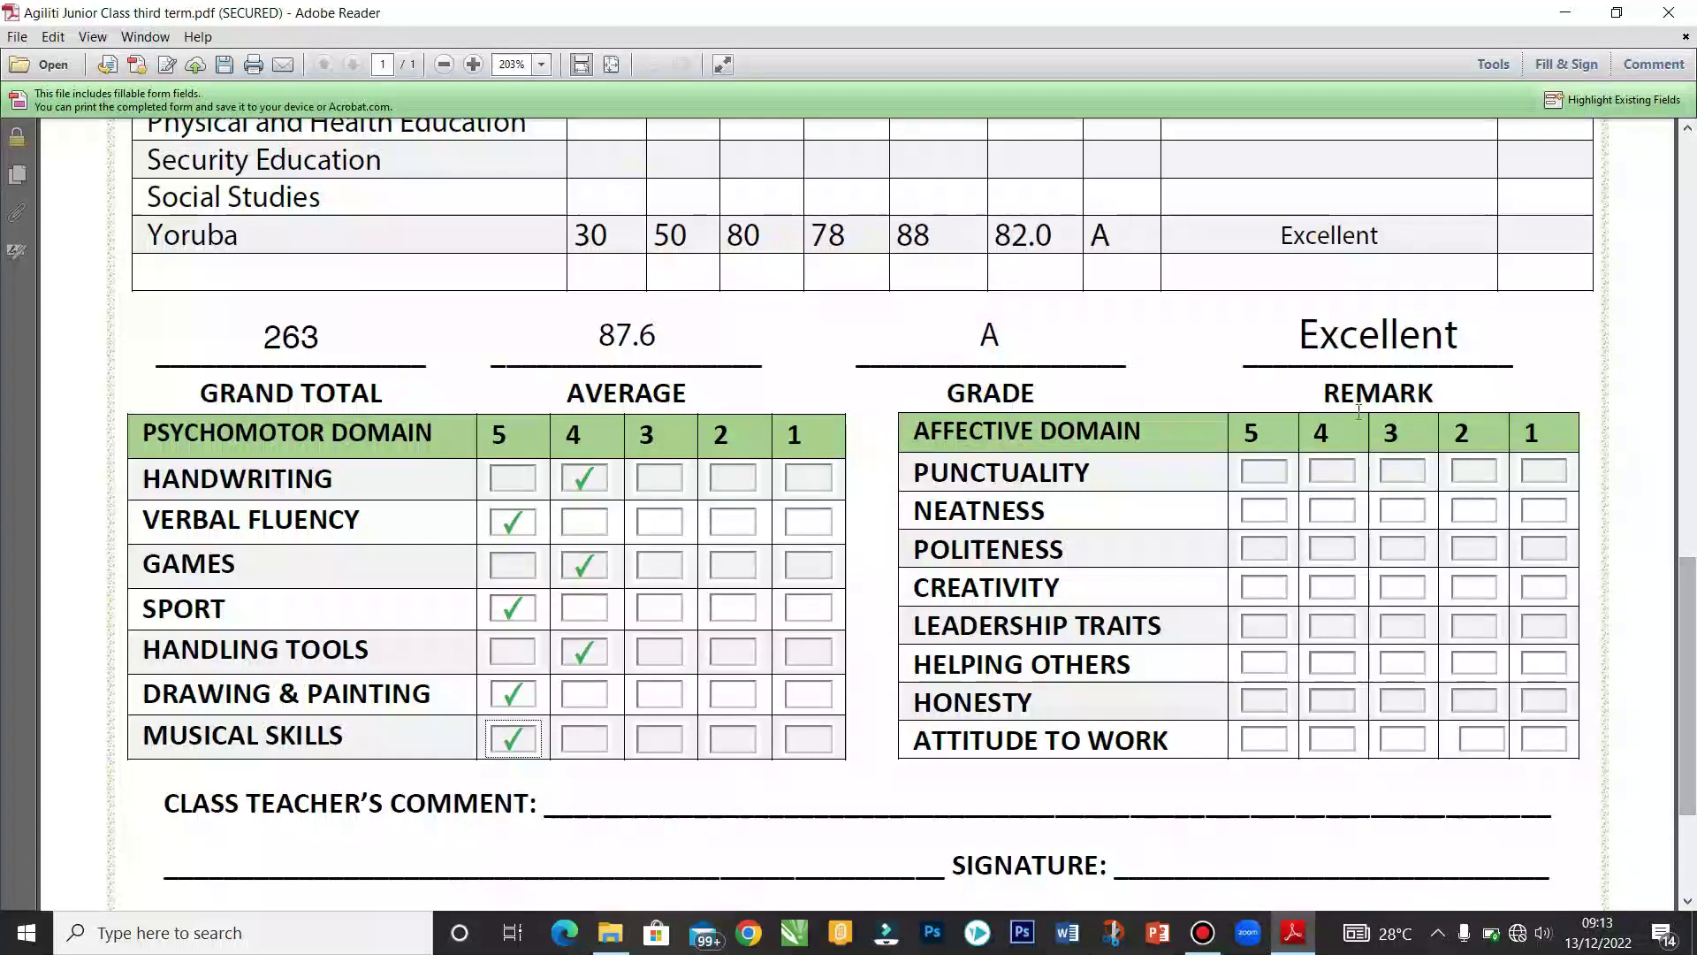
Step: Rate Punctuality, Politeness, Helping Others and Honesty 5; Neatness, Creativity, Leadership, Attitude to Work 4
{"action": "left_click", "coordinate": [1264, 471]}
{"action": "left_click", "coordinate": [1346, 513]}
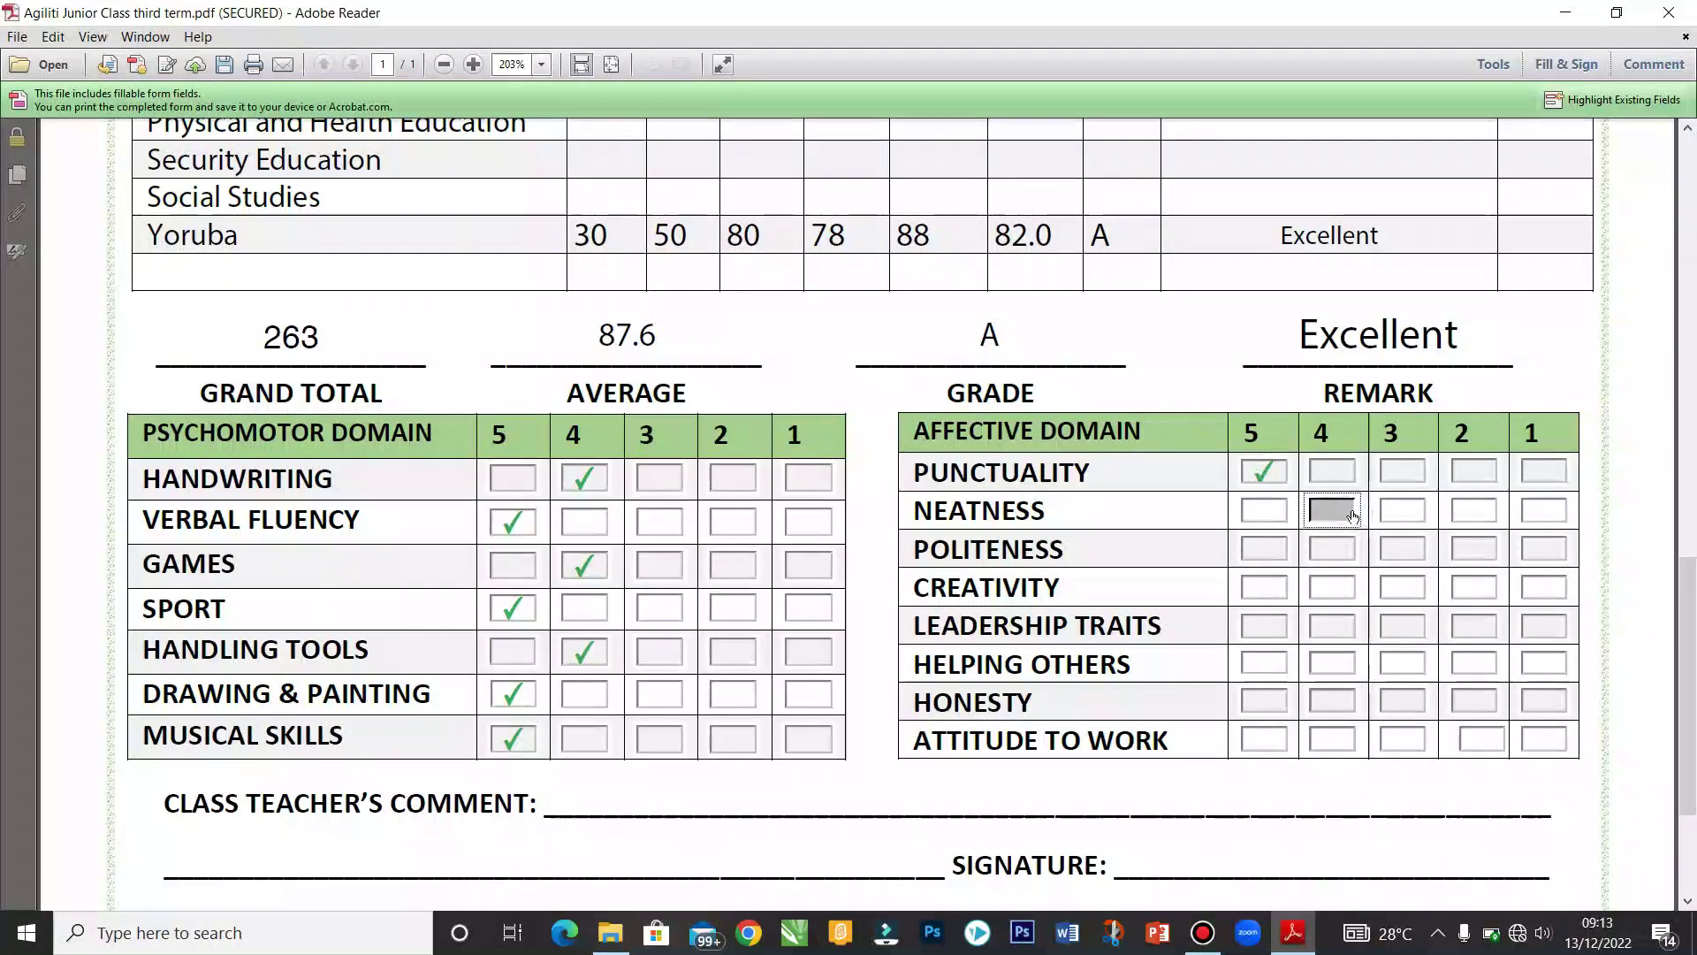
{"action": "left_click", "coordinate": [1281, 546]}
{"action": "left_click", "coordinate": [1341, 588]}
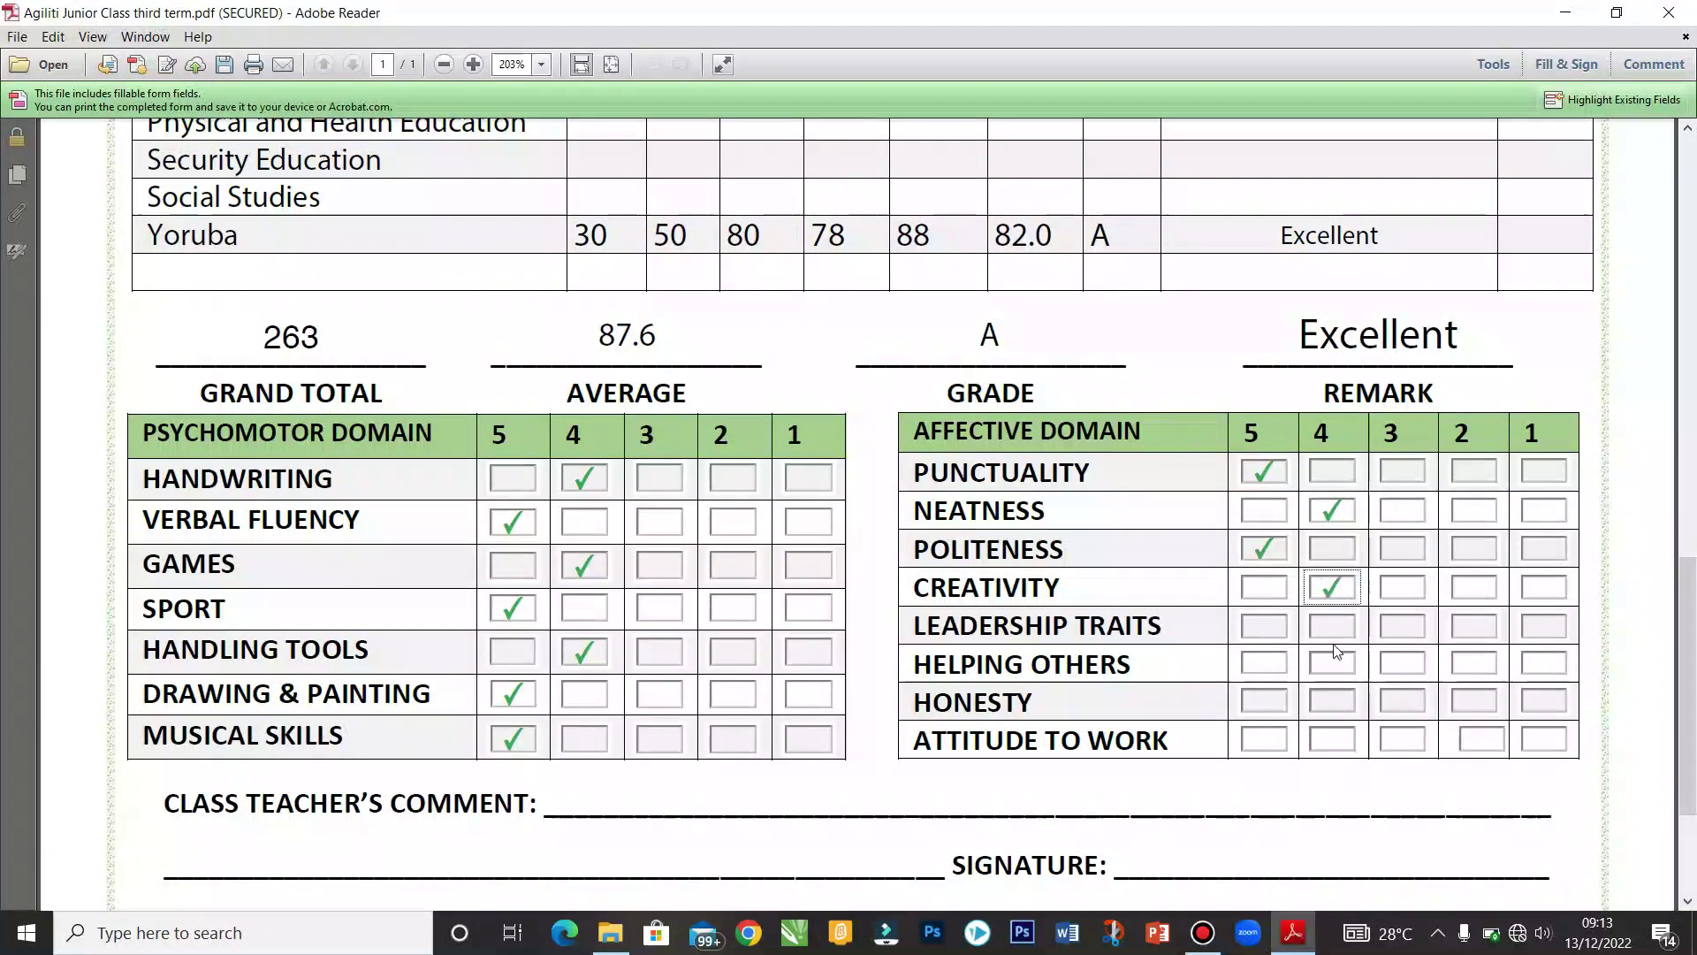
{"action": "left_click", "coordinate": [1334, 628]}
{"action": "left_click", "coordinate": [1260, 664]}
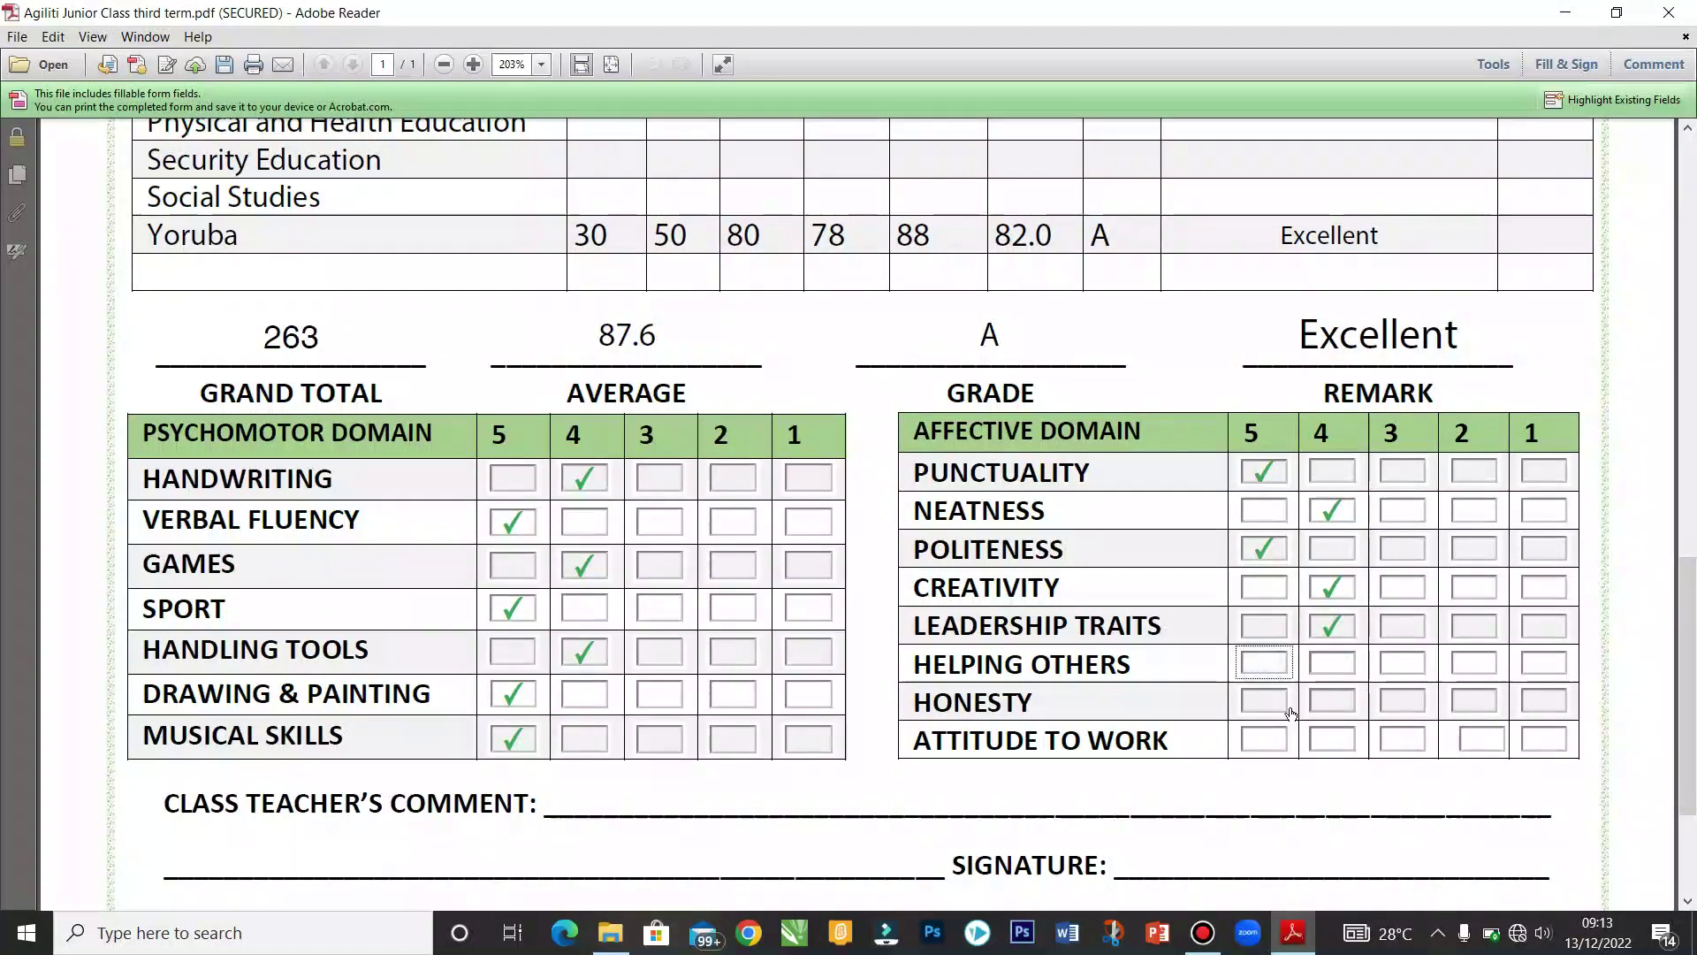
{"action": "left_click", "coordinate": [1264, 701]}
{"action": "left_click", "coordinate": [1339, 739]}
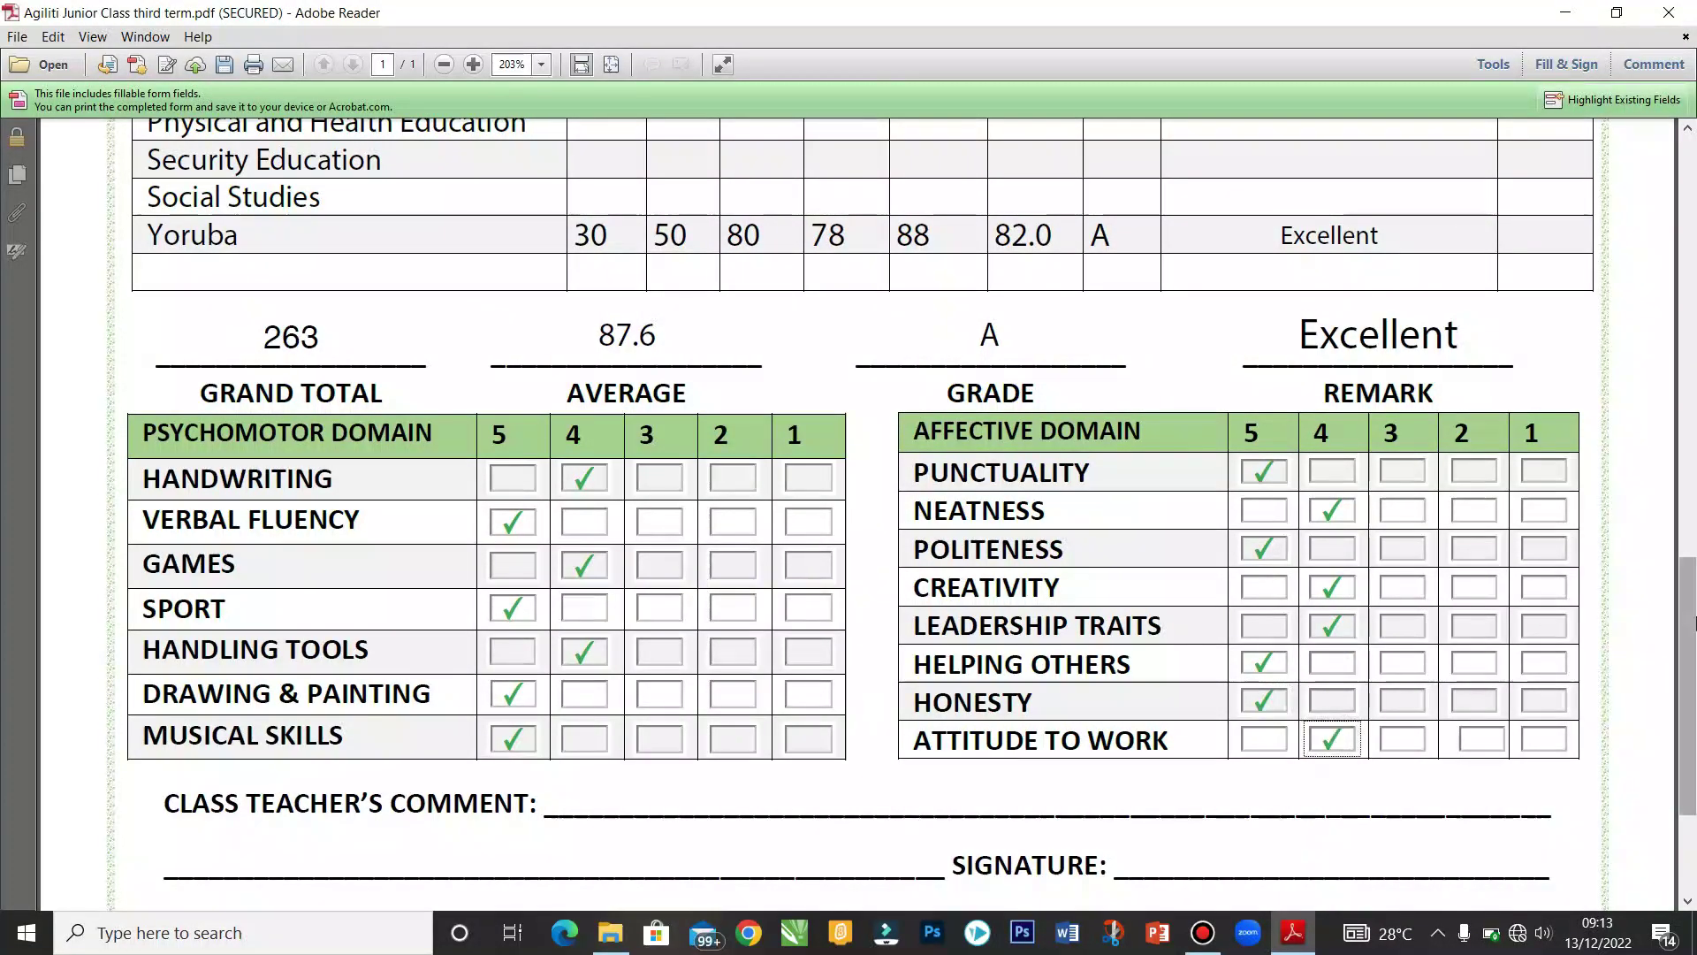
Step: Place the cursor in the class teacher's comment line, then return to File Explorer's FHC folder
{"action": "scroll", "coordinate": [1118, 567], "scroll_direction": "down", "scroll_amount": 3}
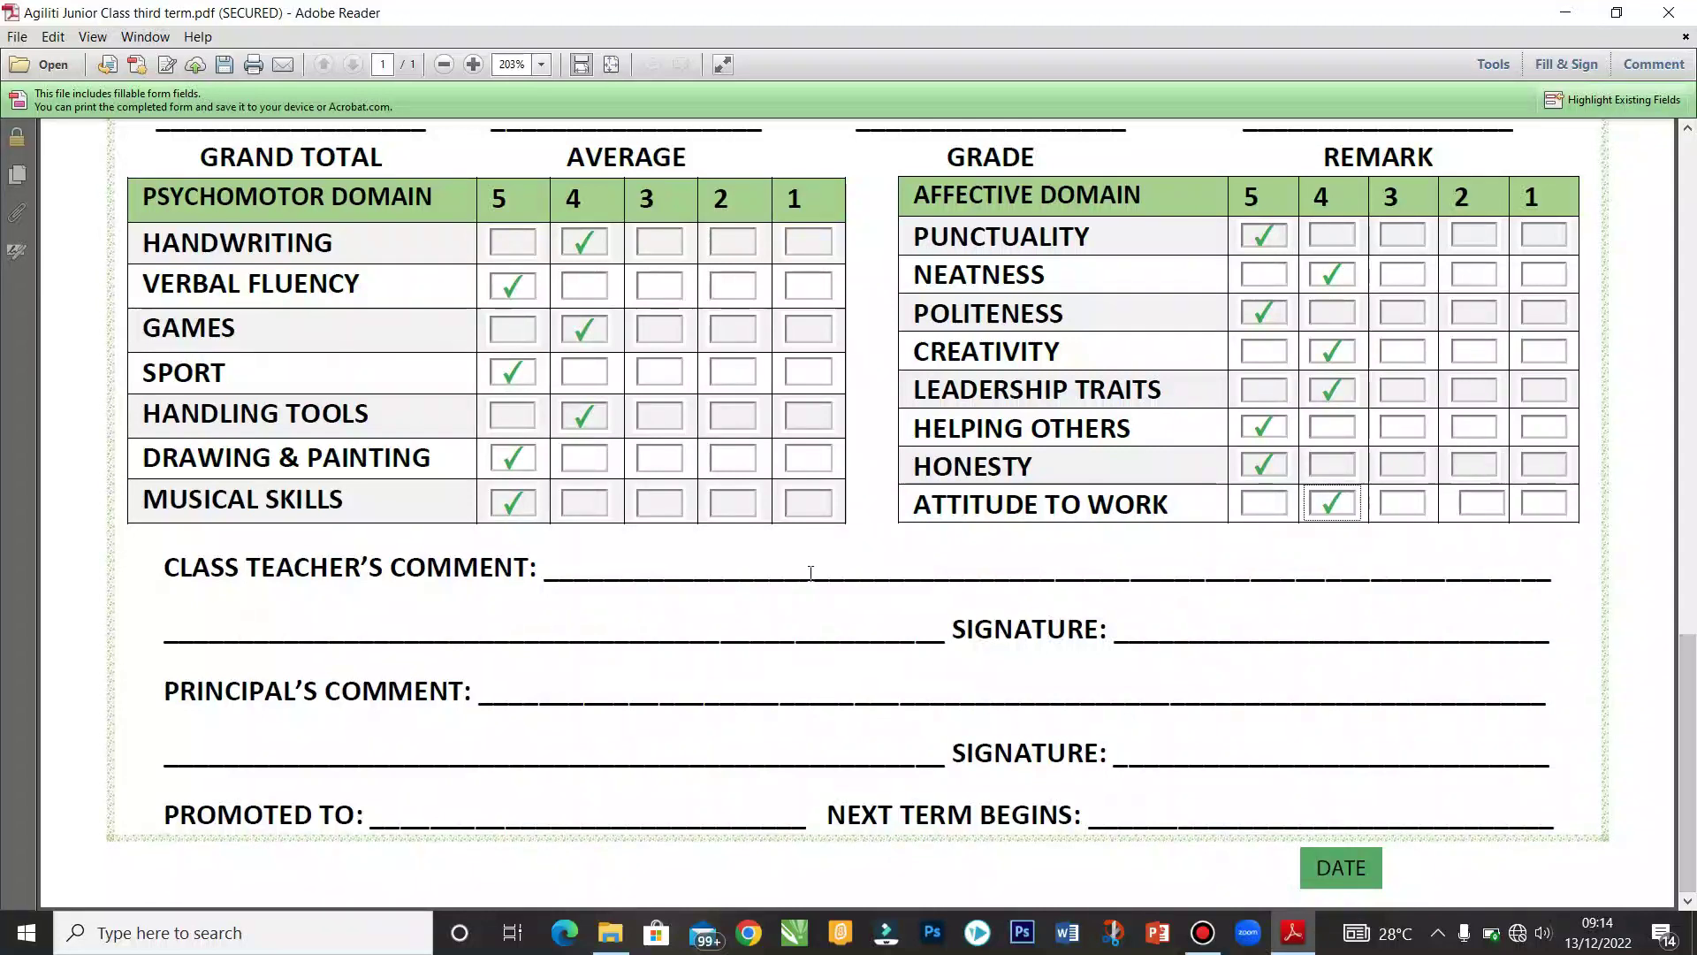
{"action": "left_click", "coordinate": [810, 572]}
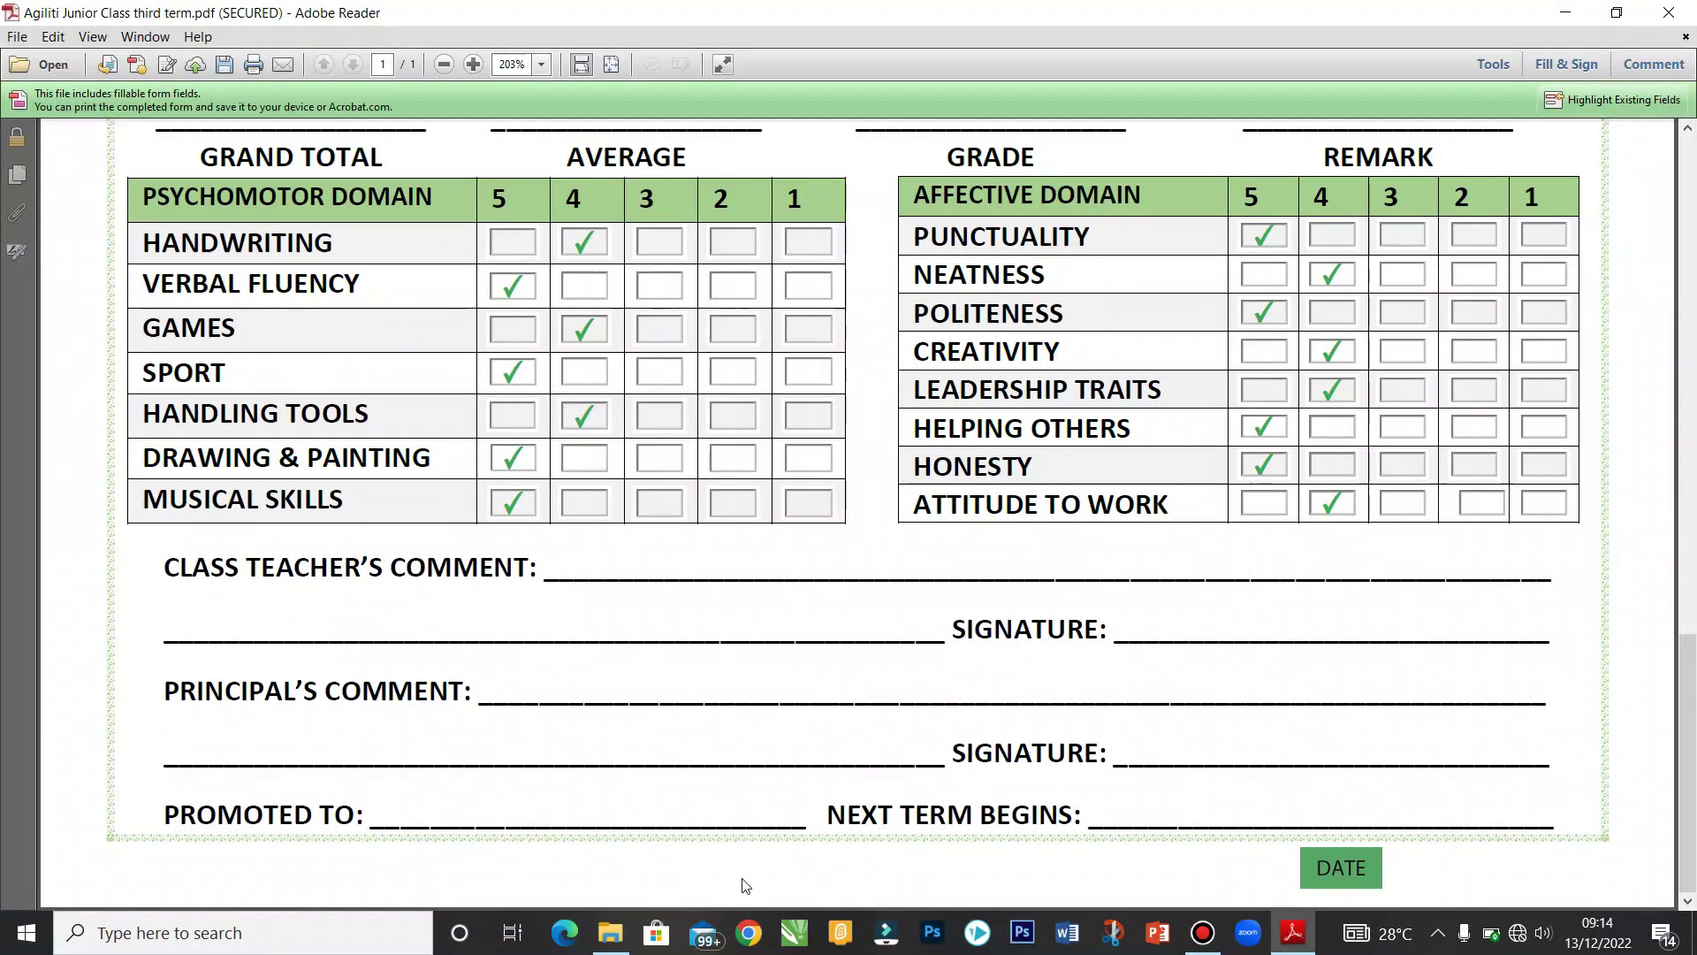
{"action": "left_click", "coordinate": [610, 932]}
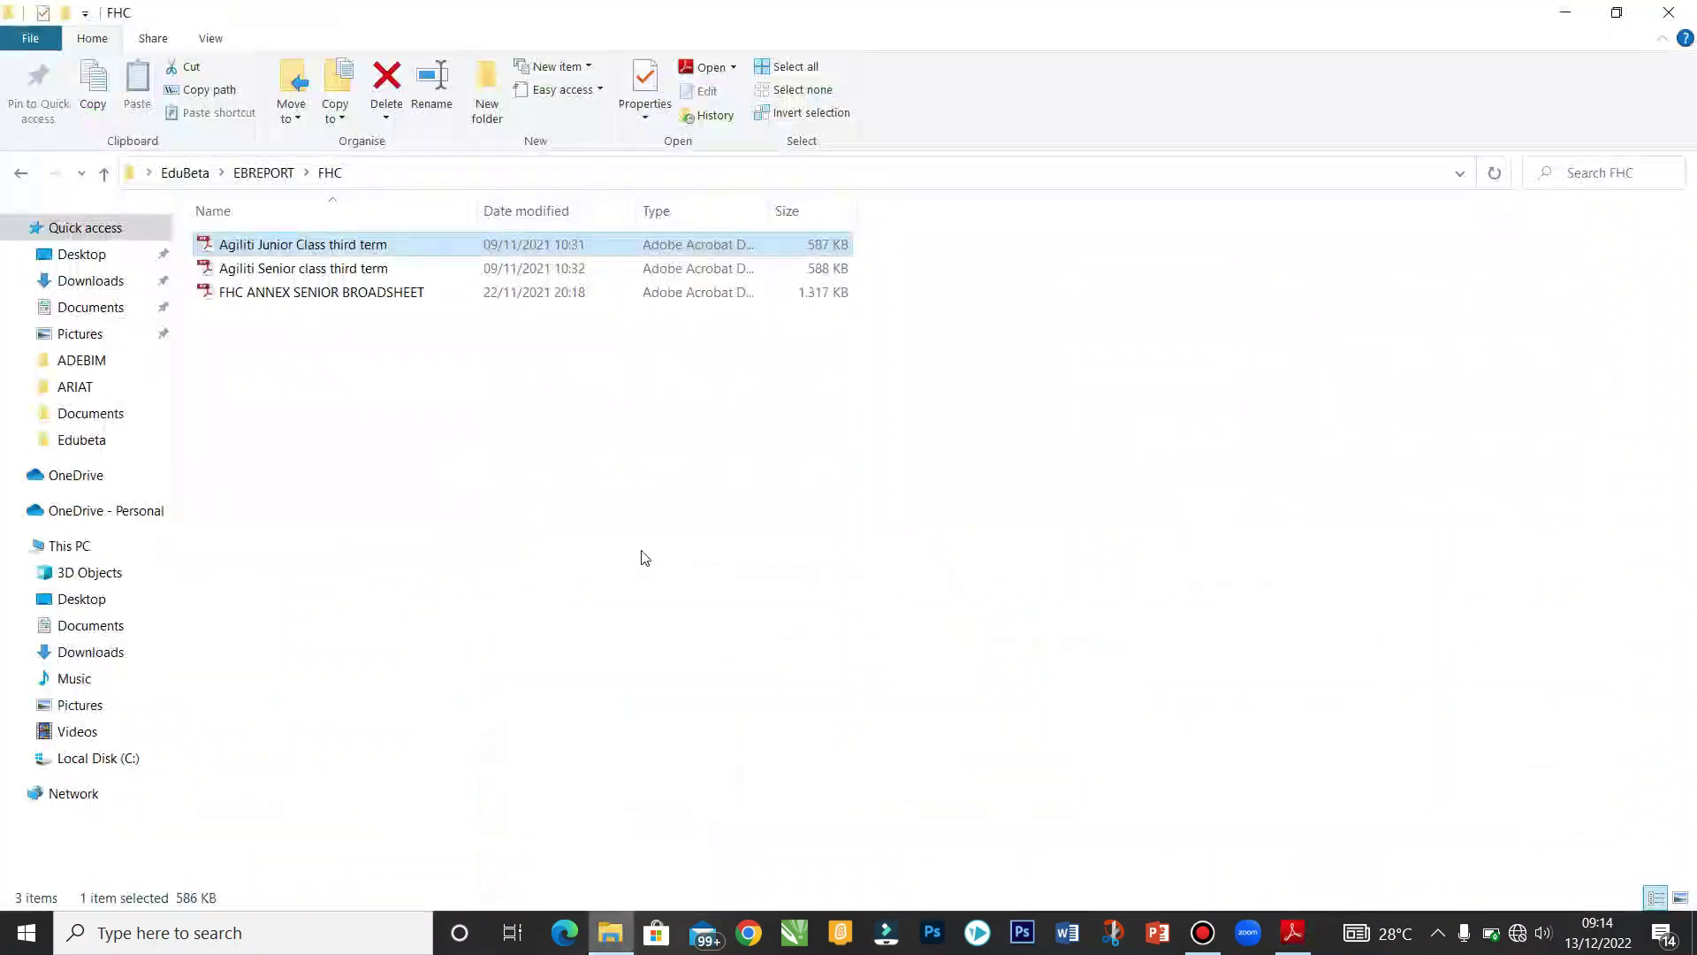
Step: Open 'EbReport Comment Bank' from the EBREPORT folder and dismiss the JavaScript warning
{"action": "left_click", "coordinate": [103, 172]}
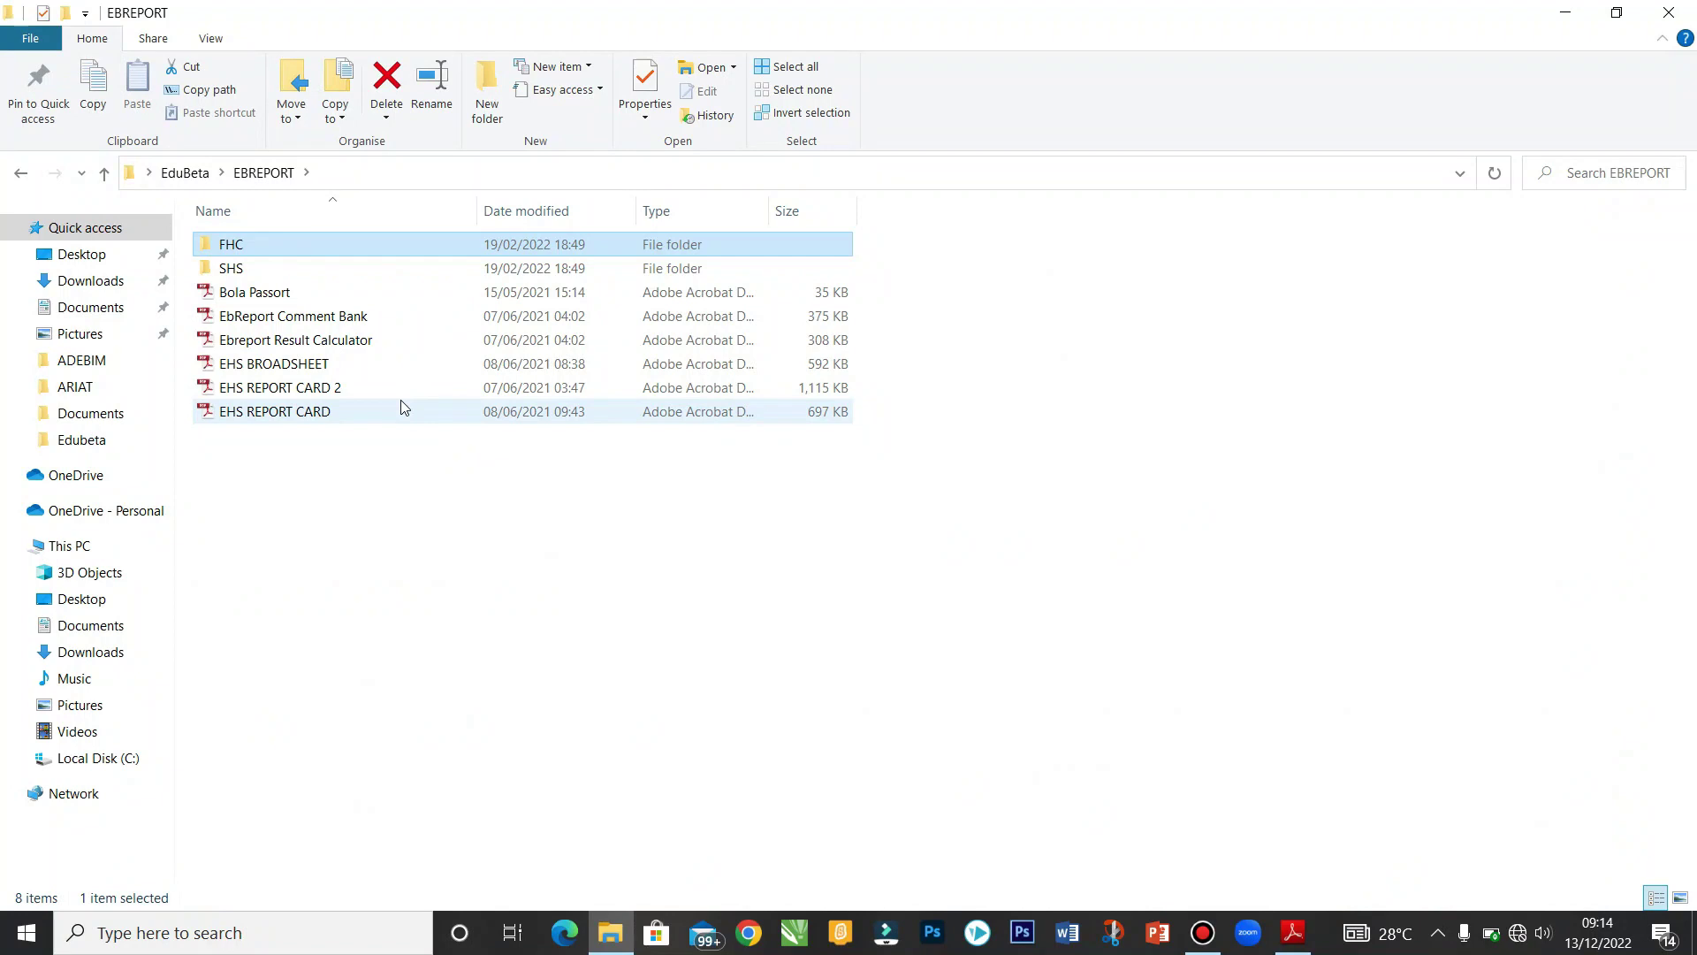
{"action": "double_click", "coordinate": [391, 318]}
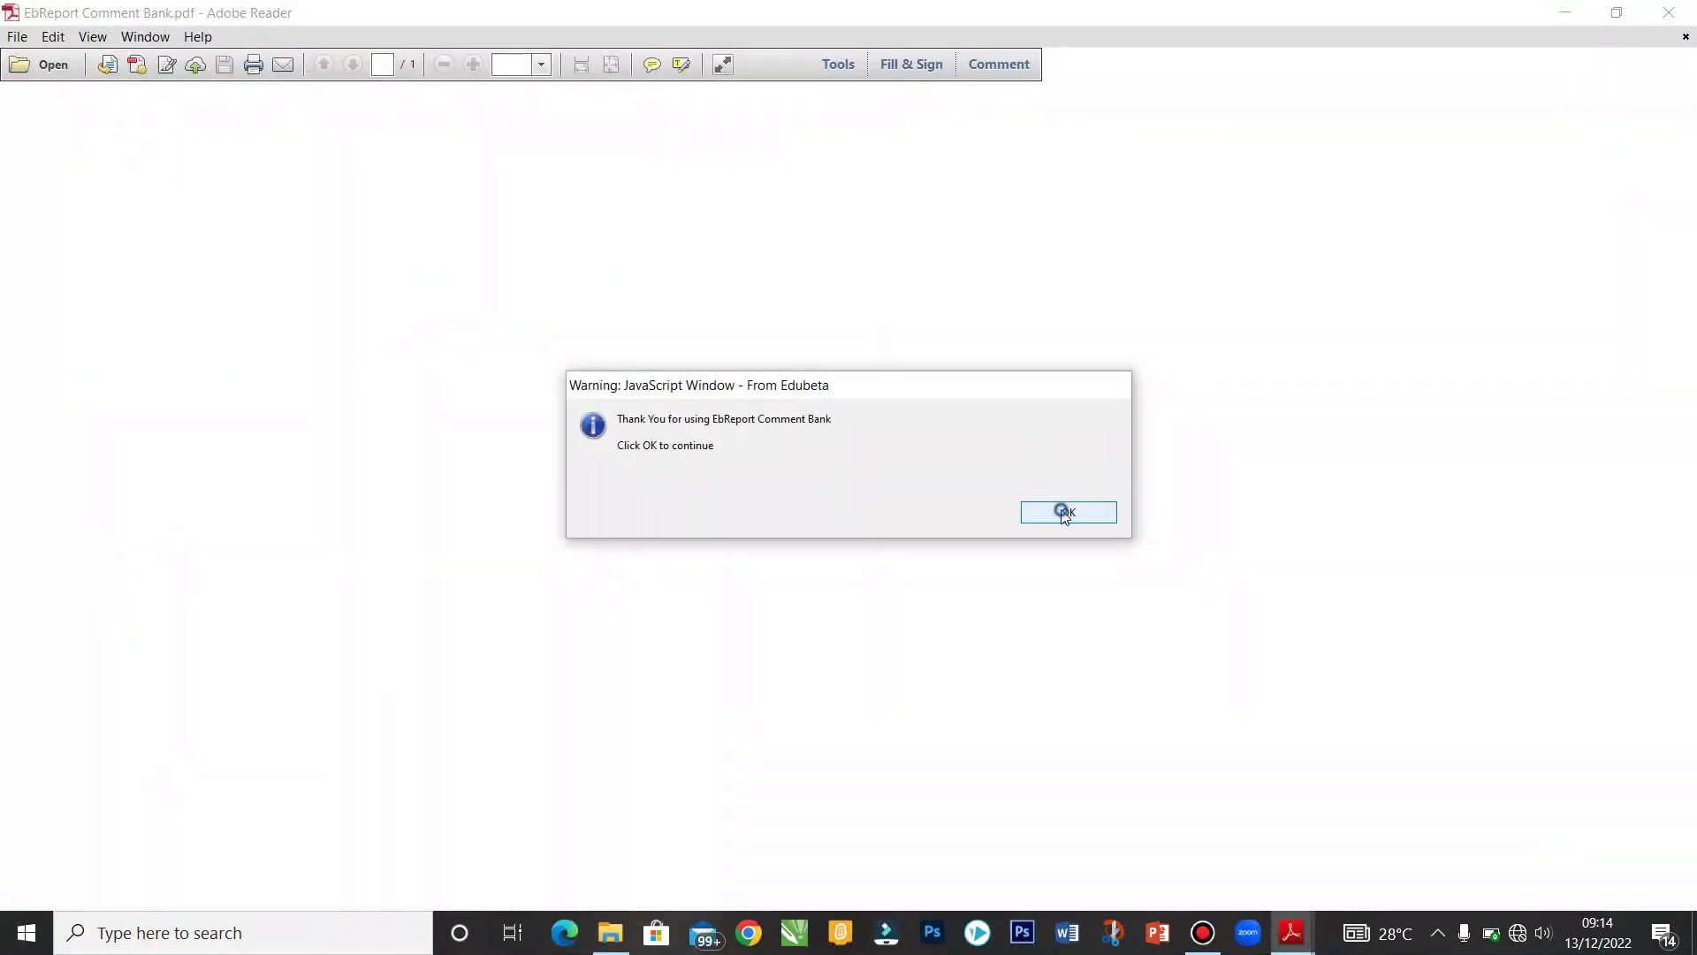
{"action": "left_click", "coordinate": [1065, 513]}
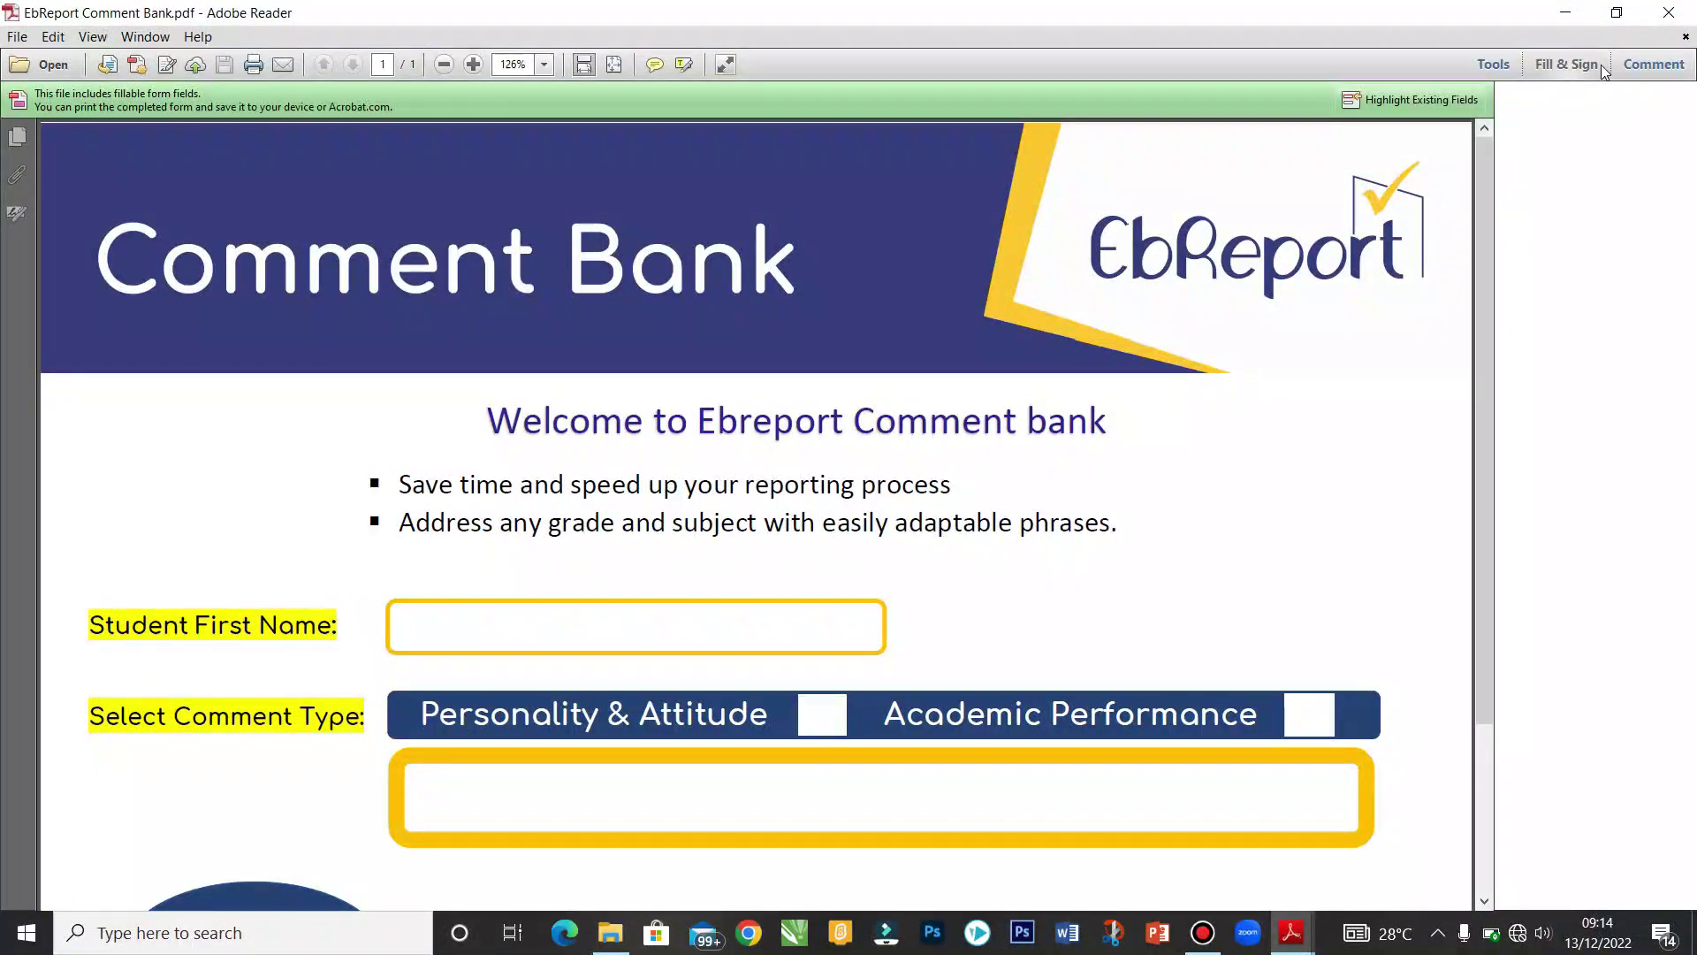
Step: Close the right task pane, switch between the Junior Class report and Comment Bank, and finish on the Comment Bank
{"action": "left_click", "coordinate": [1596, 69]}
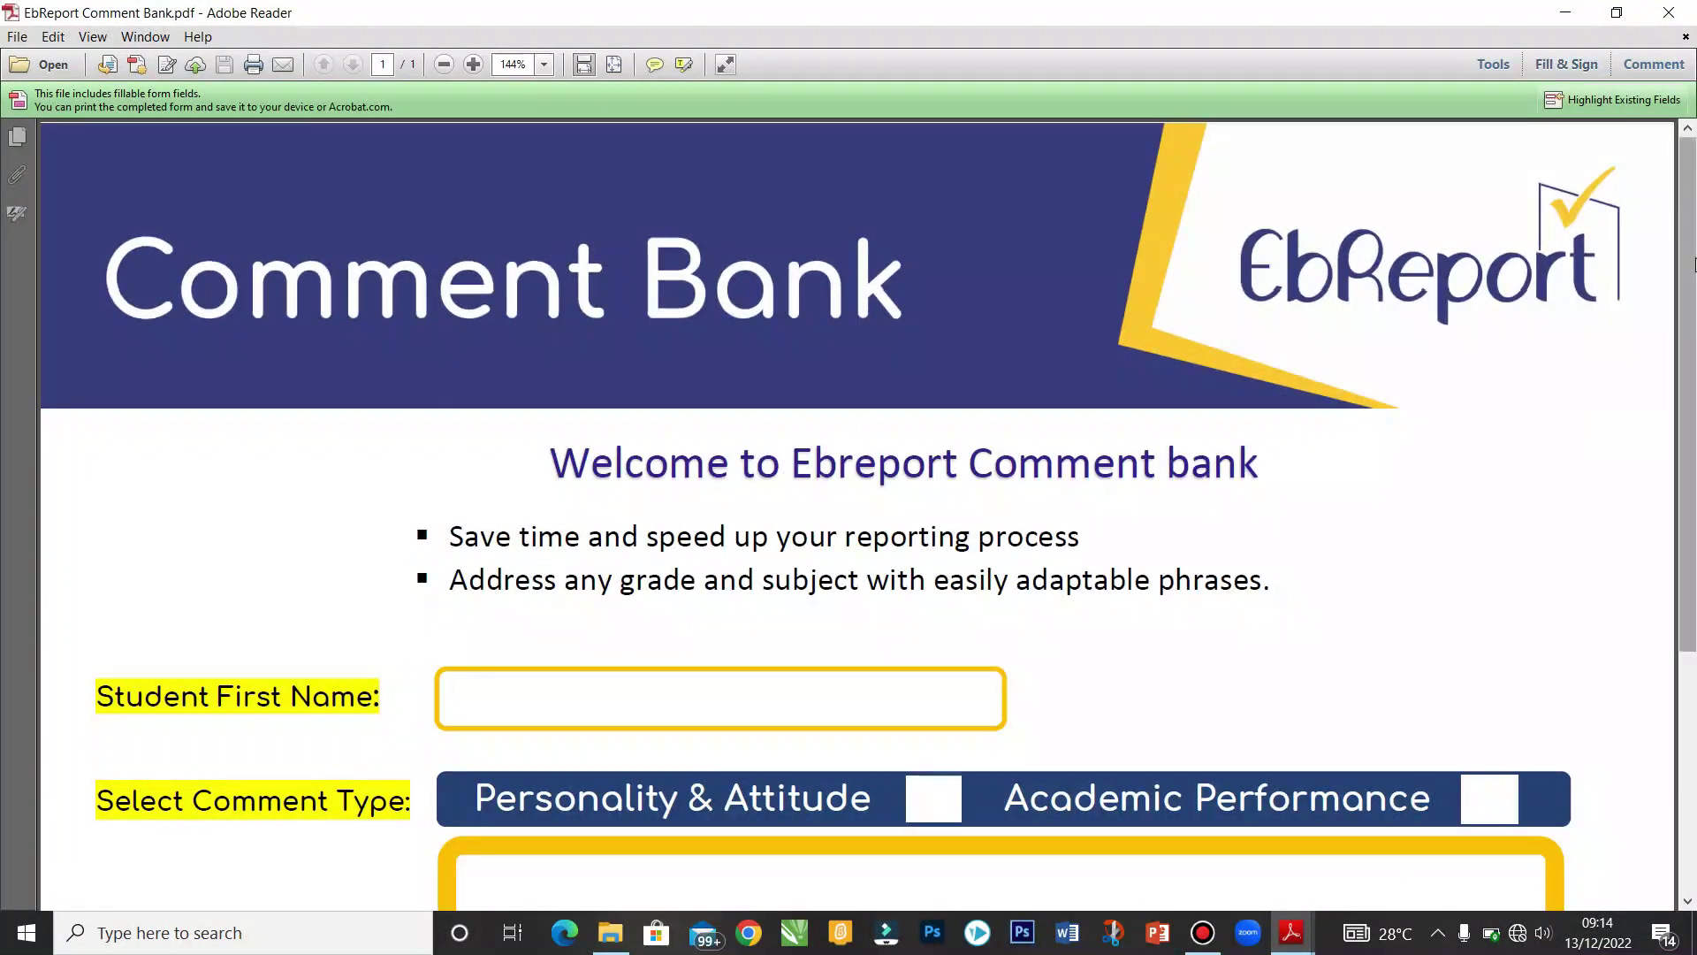
{"action": "scroll", "coordinate": [1420, 530], "scroll_direction": "down", "scroll_amount": 3}
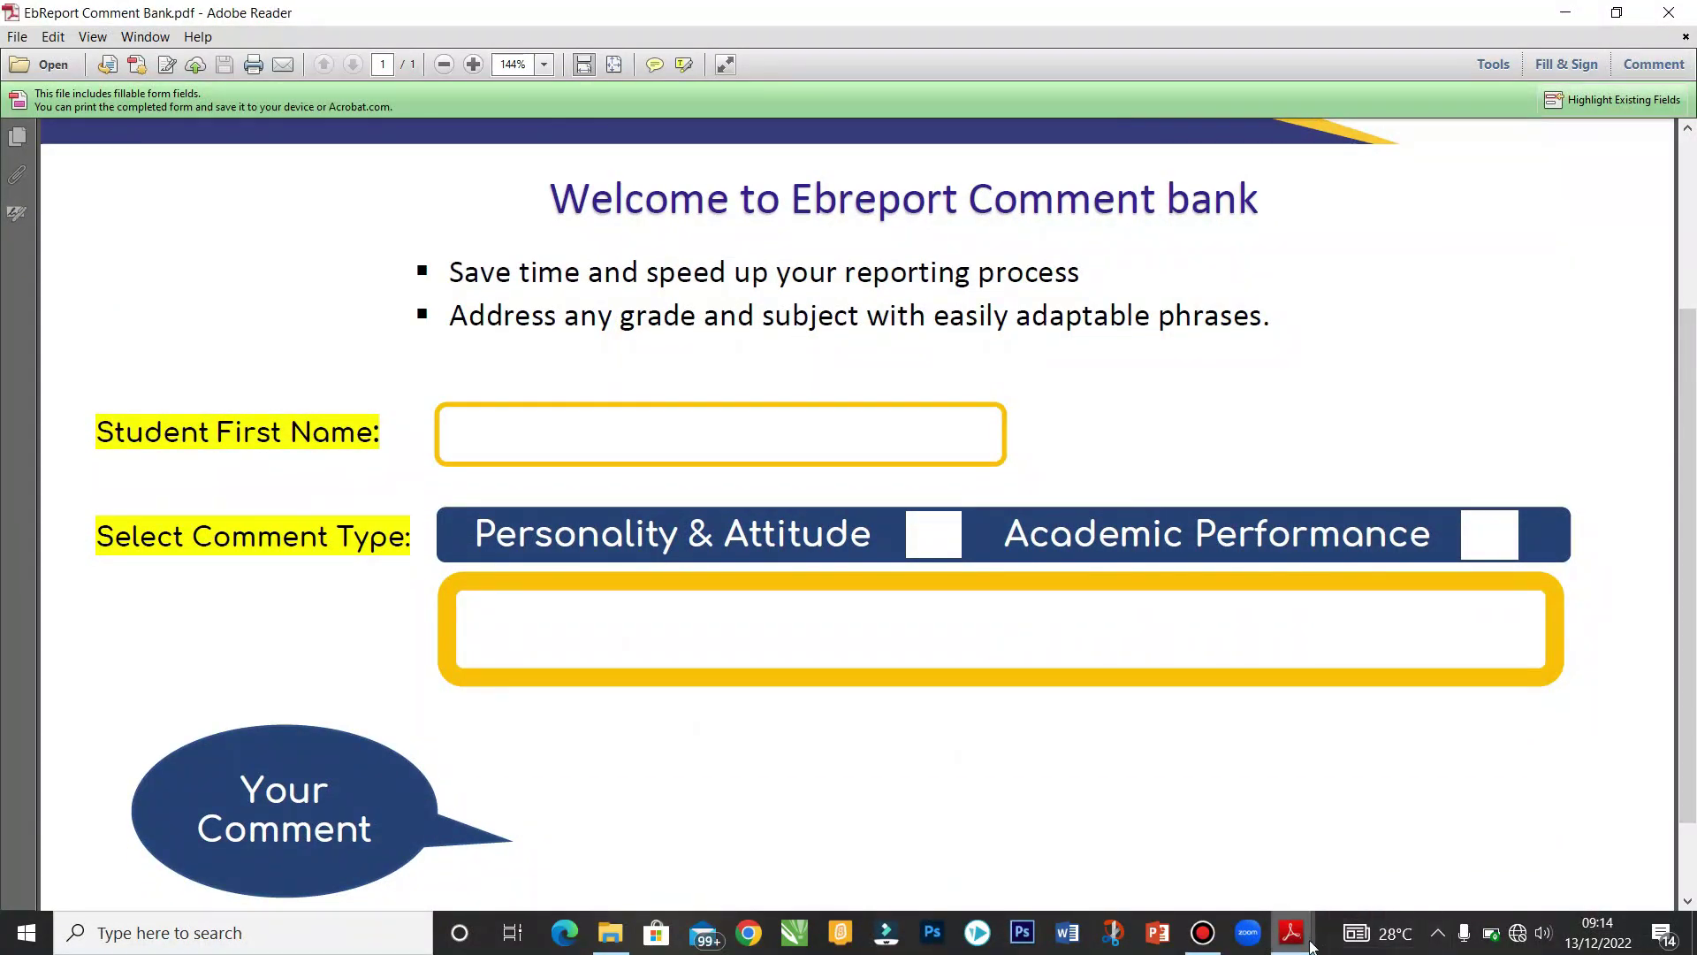
{"action": "mouse_move", "coordinate": [1291, 933]}
{"action": "left_click", "coordinate": [1200, 875]}
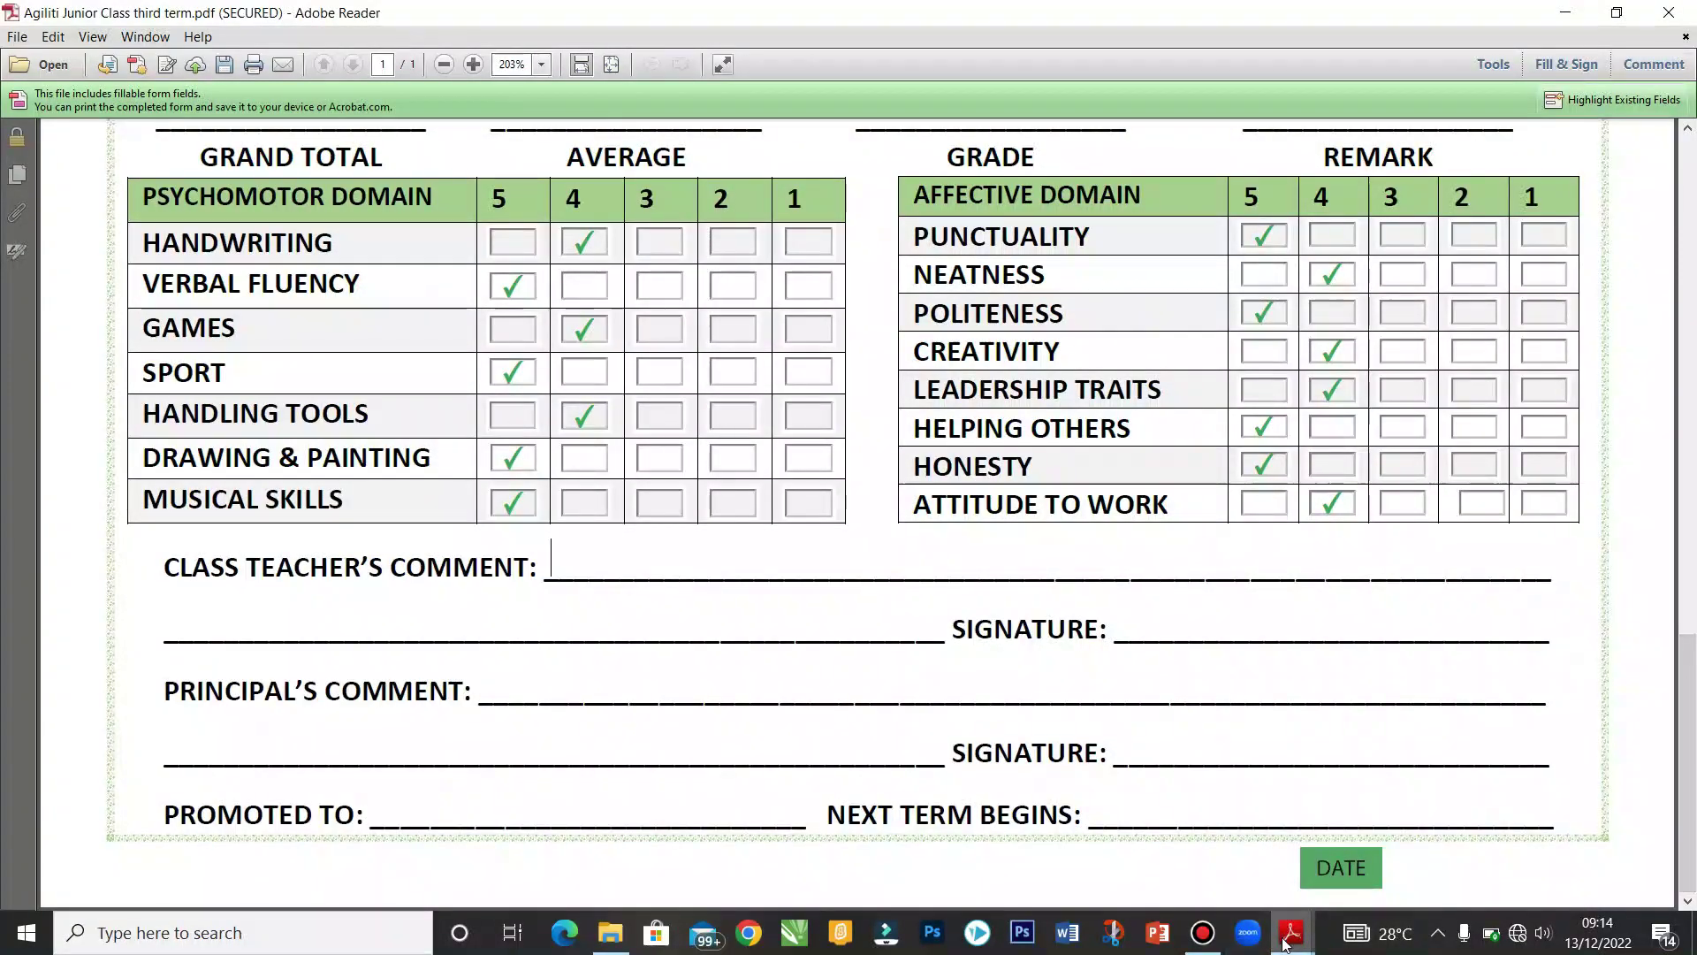
{"action": "mouse_move", "coordinate": [1291, 932]}
{"action": "left_click", "coordinate": [1379, 840]}
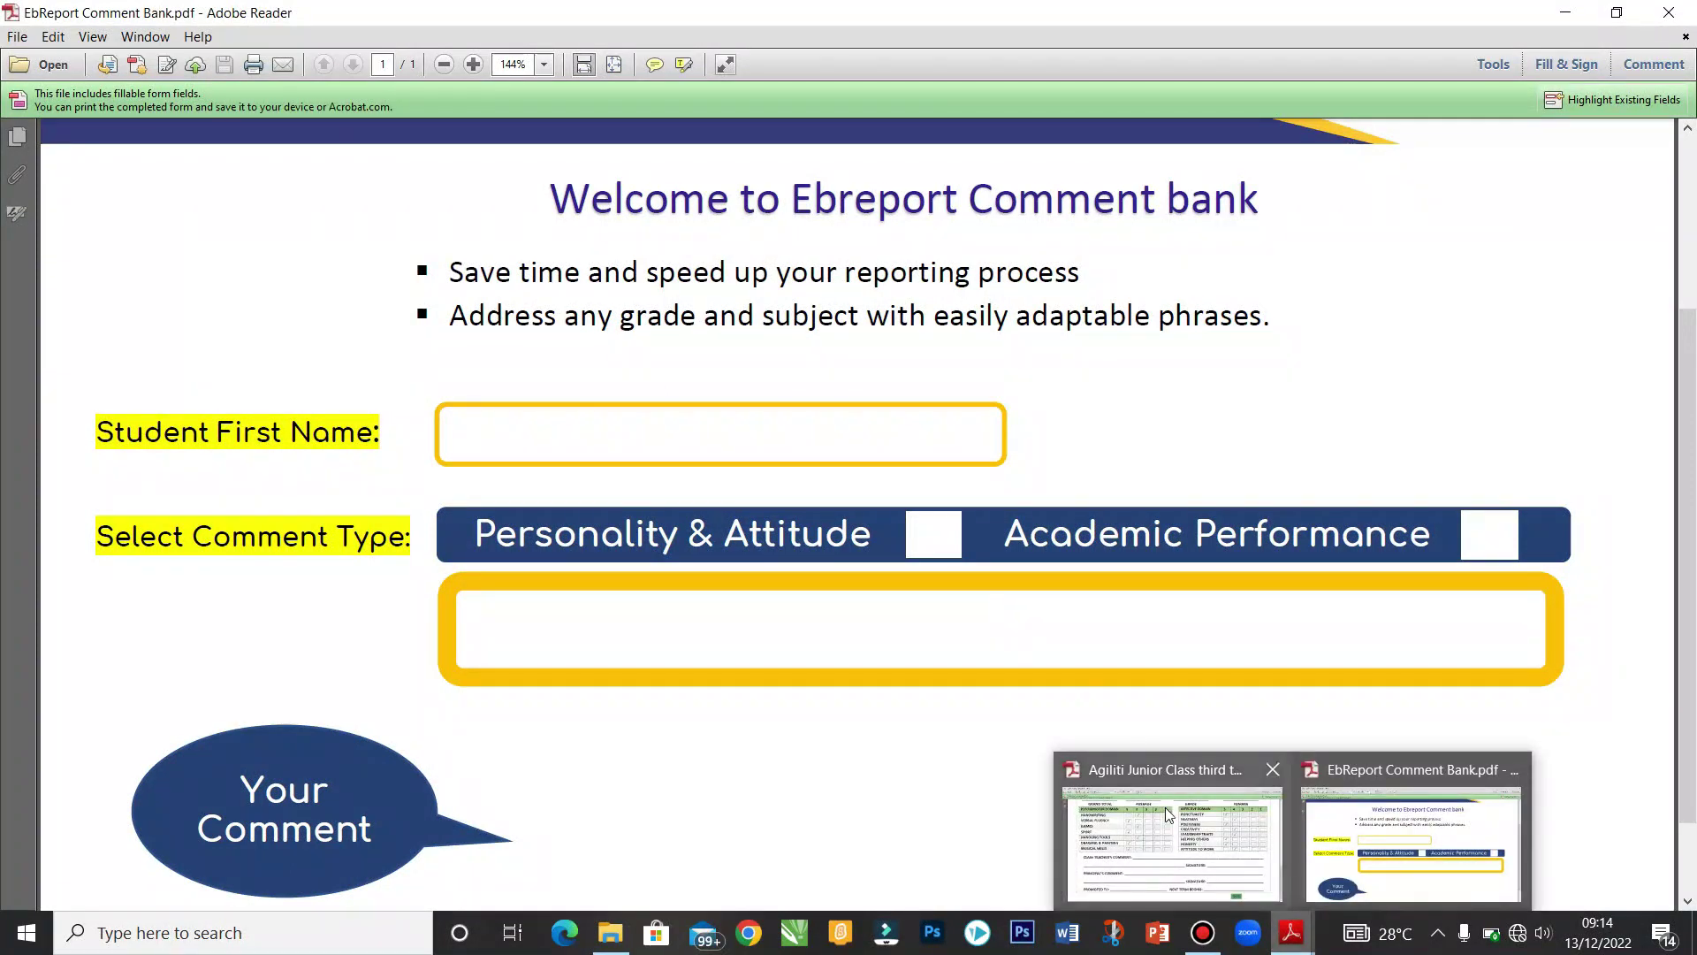
{"action": "left_click", "coordinate": [1169, 813]}
{"action": "scroll", "coordinate": [1690, 610], "scroll_direction": "up", "scroll_amount": 3}
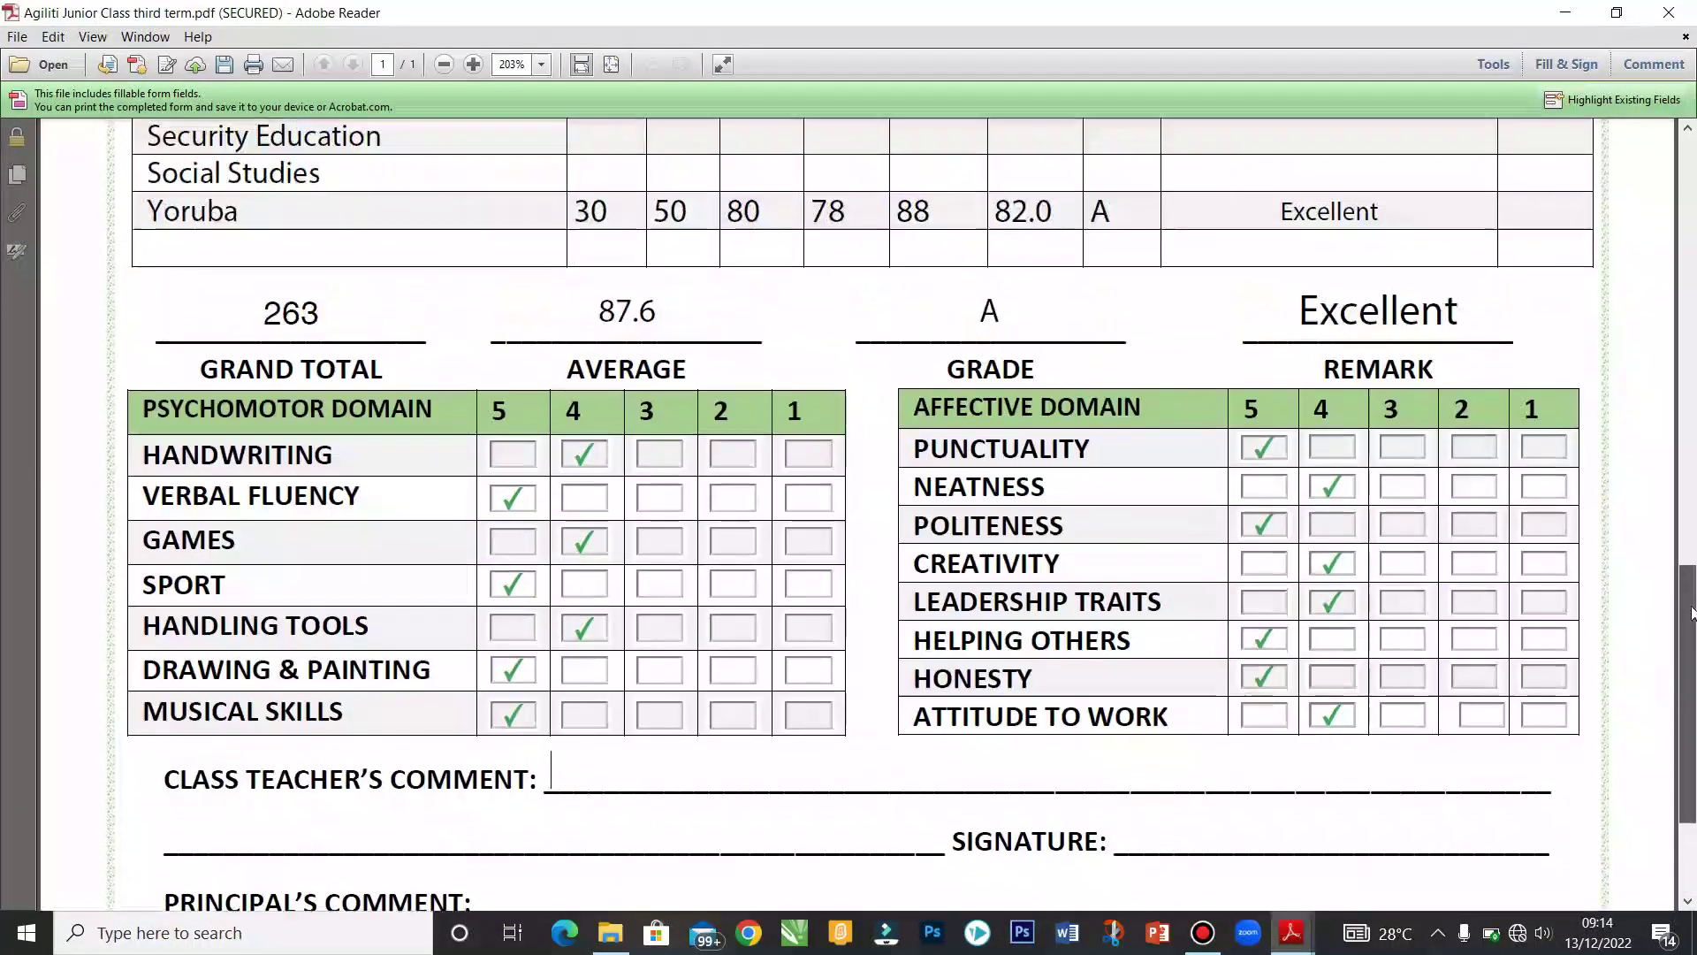
{"action": "scroll", "coordinate": [1690, 619], "scroll_direction": "down", "scroll_amount": 1}
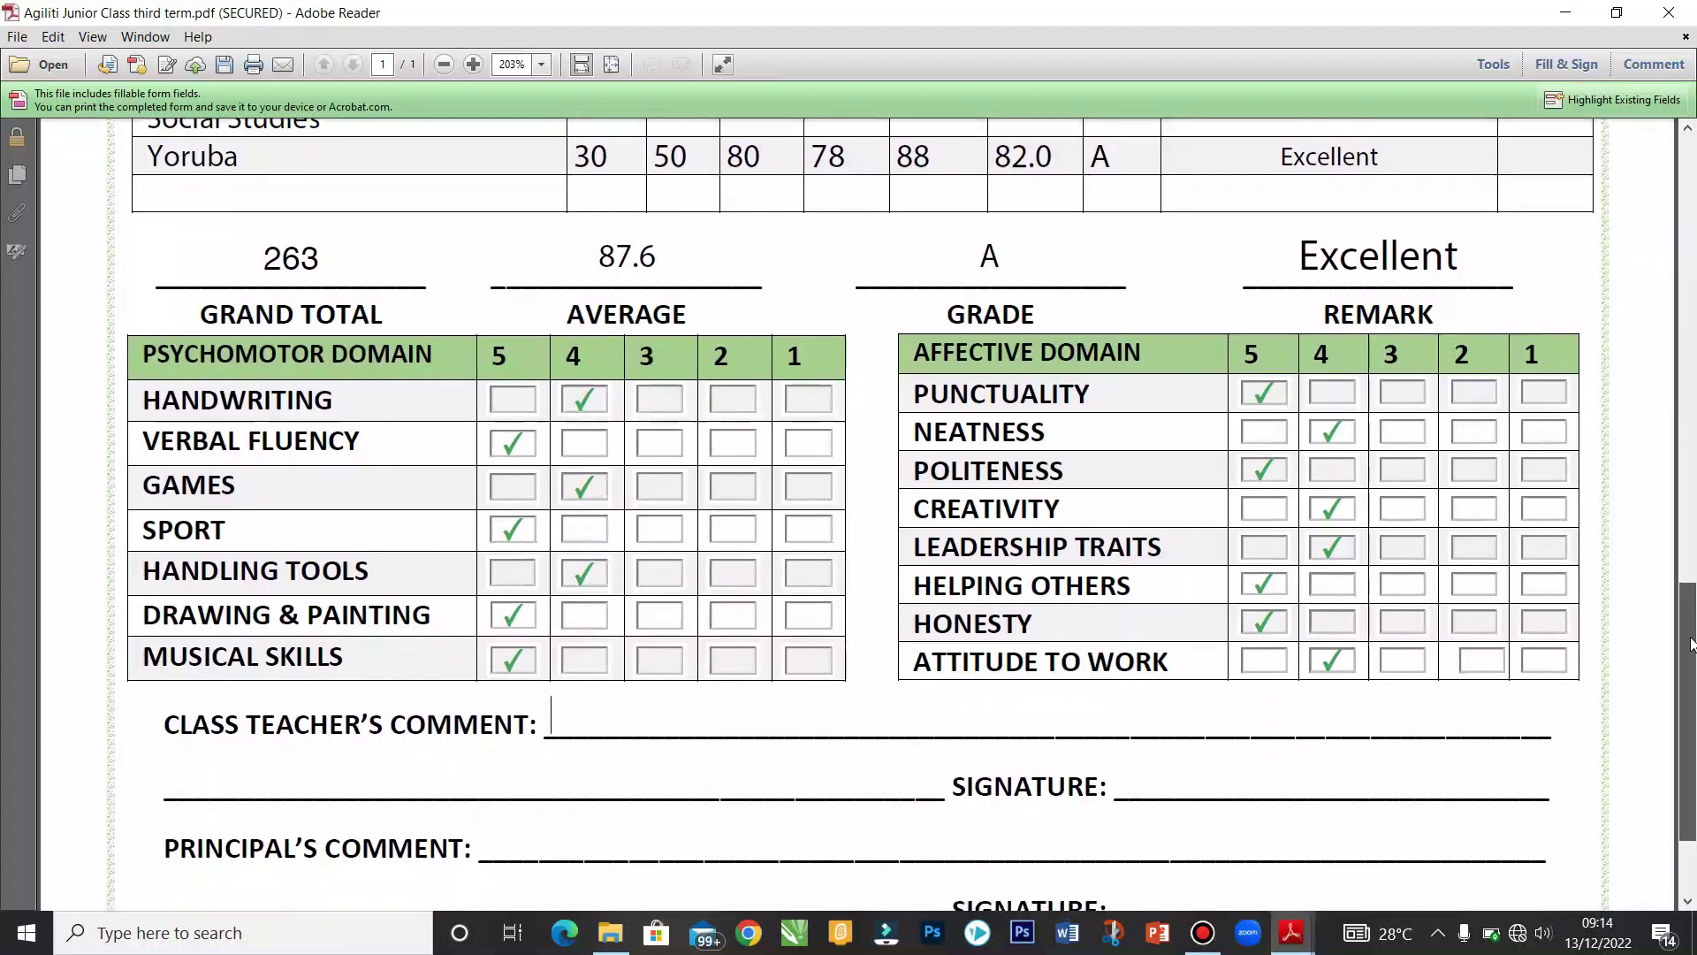
{"action": "scroll", "coordinate": [1690, 644], "scroll_direction": "down", "scroll_amount": 1}
{"action": "mouse_move", "coordinate": [1291, 932]}
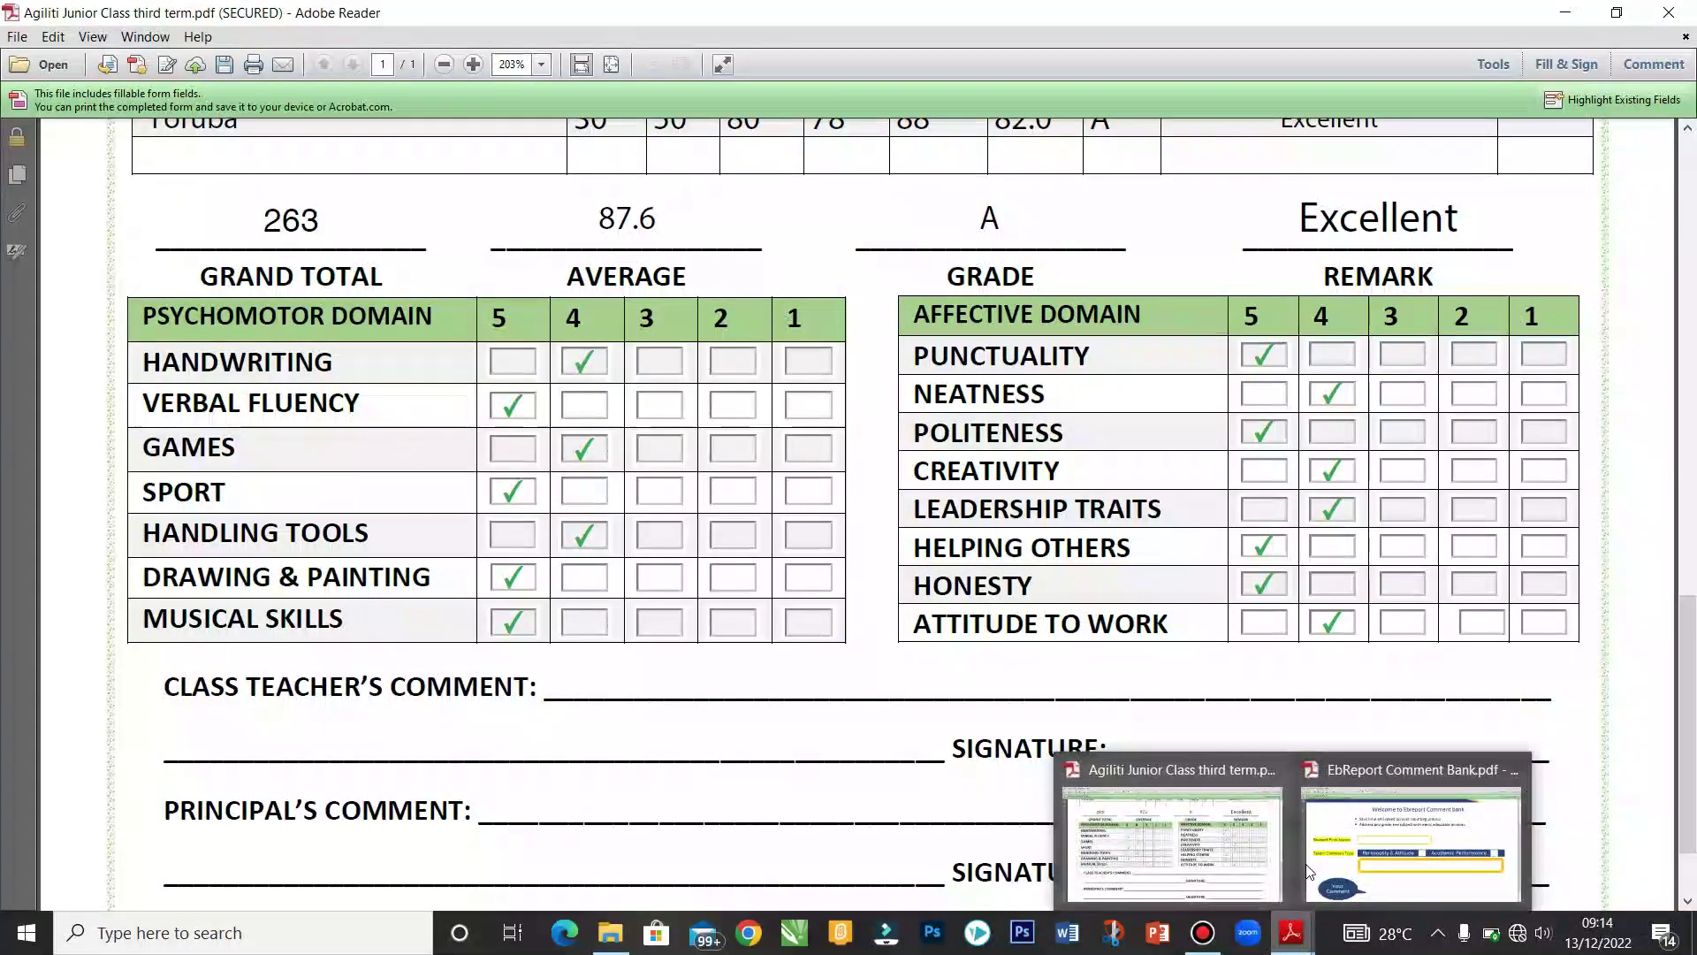
{"action": "left_click", "coordinate": [1374, 840]}
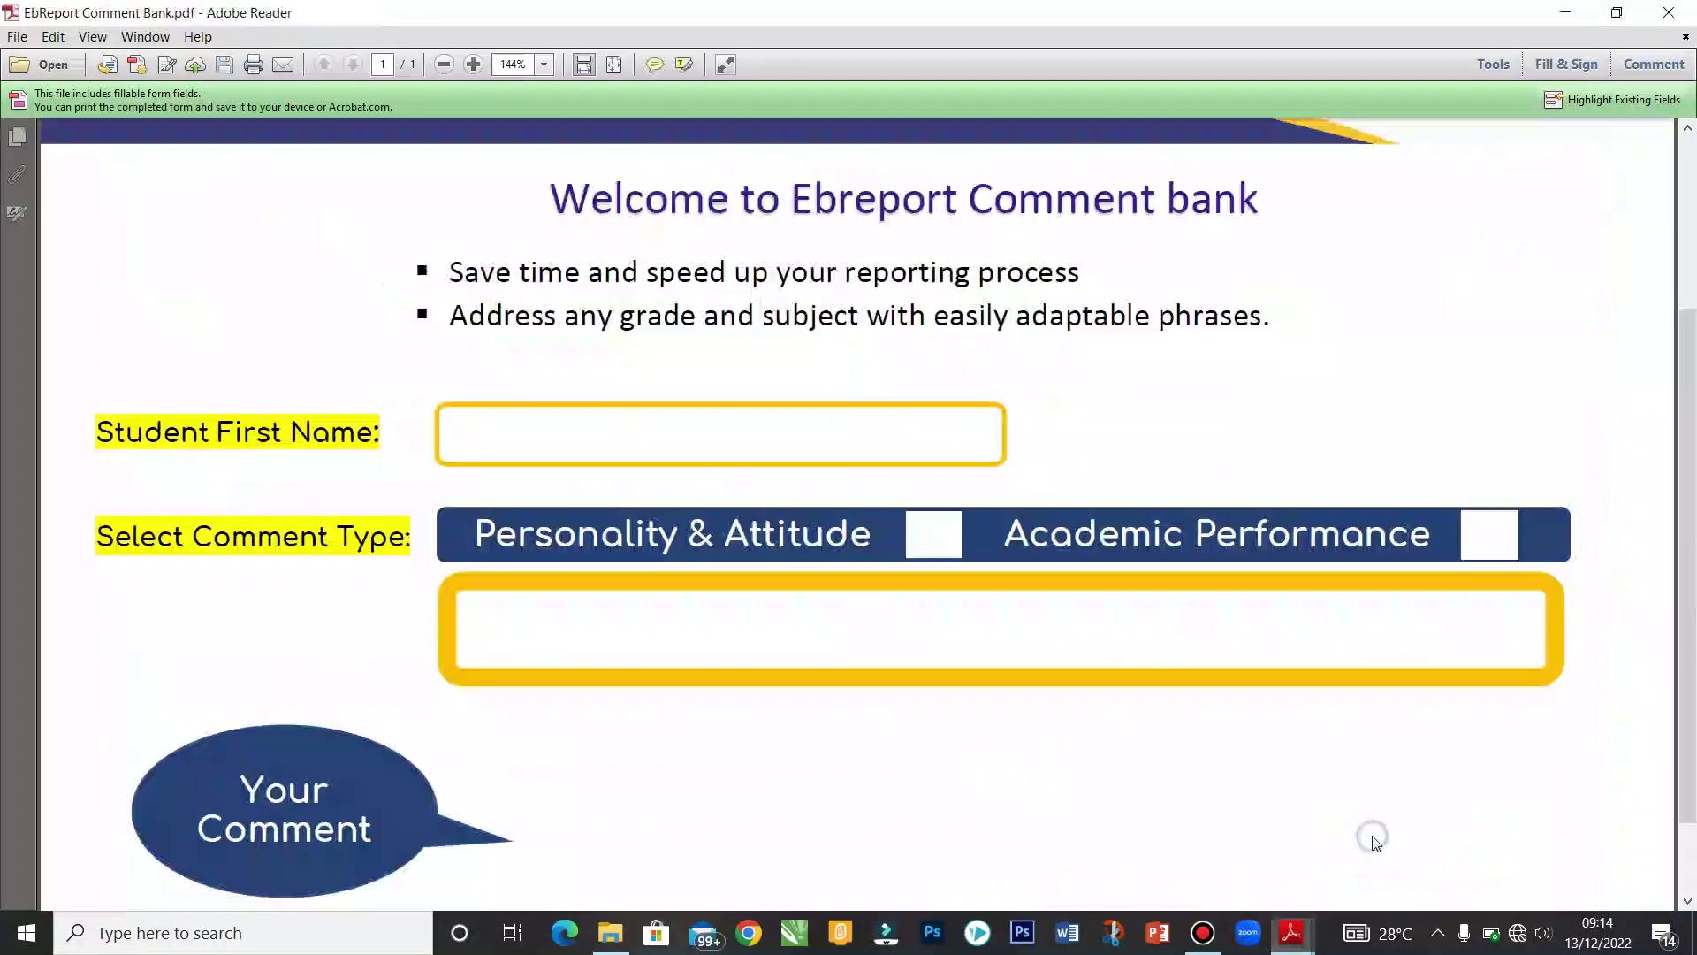
Step: Choose Personality & Attitude, enter the student's first name, and pick the 'trusted with tasks' phrase
{"action": "left_click", "coordinate": [936, 541]}
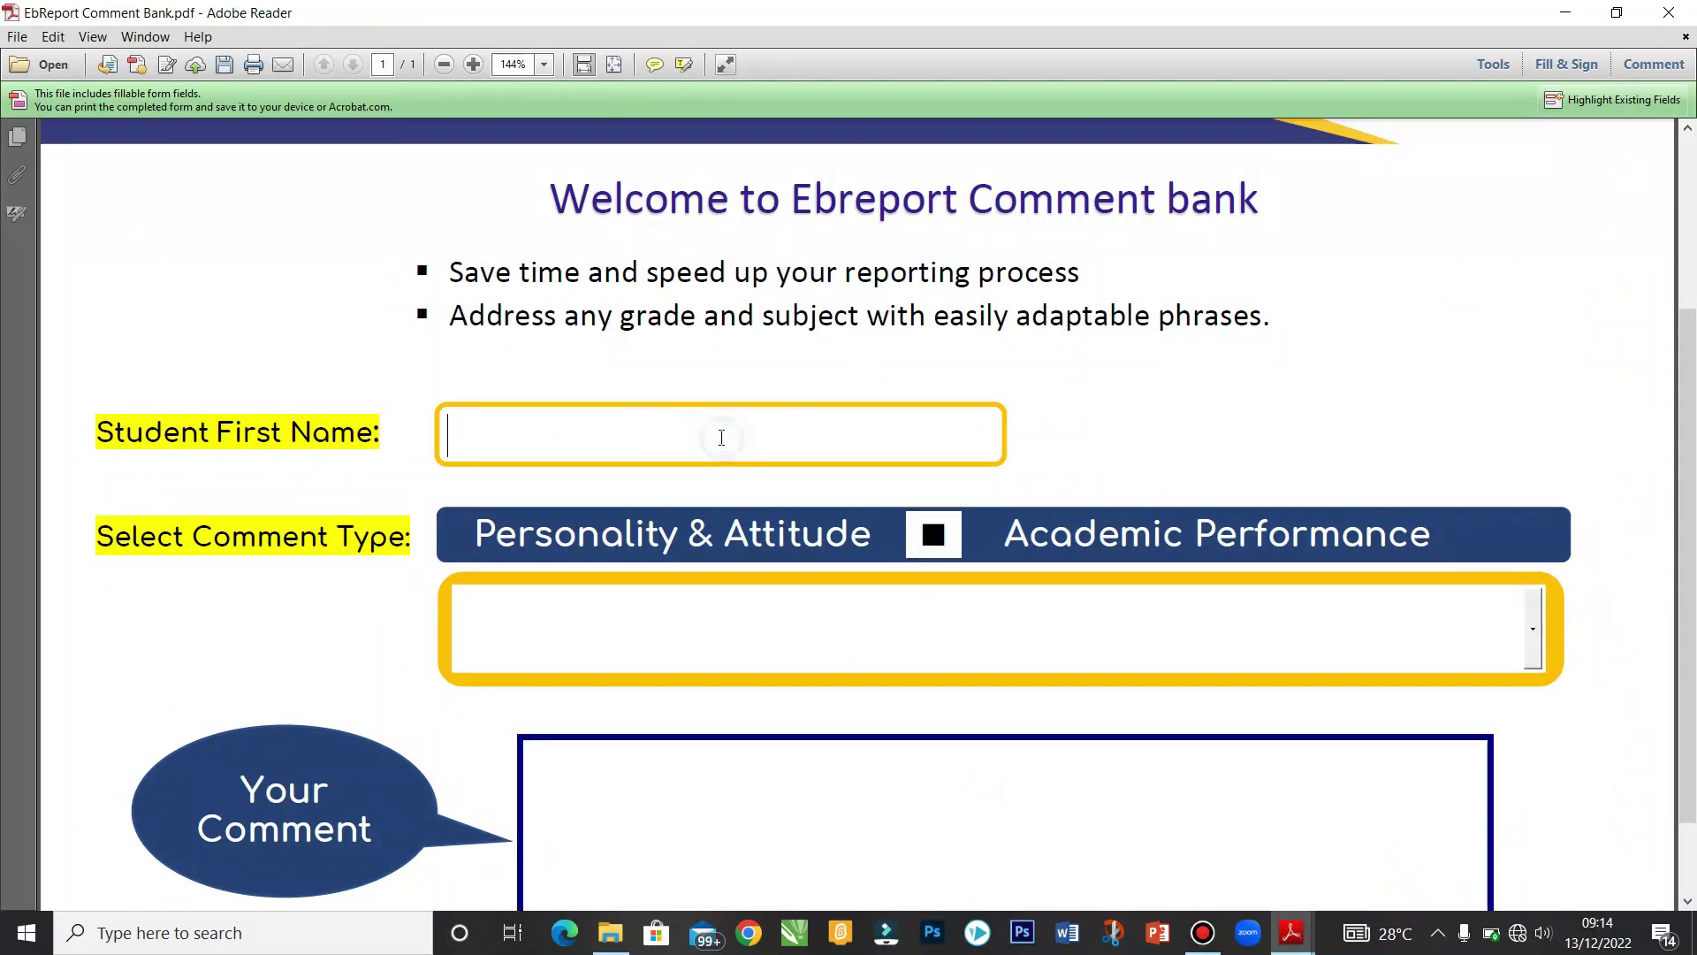
{"action": "type", "text": "ISABELLA"}
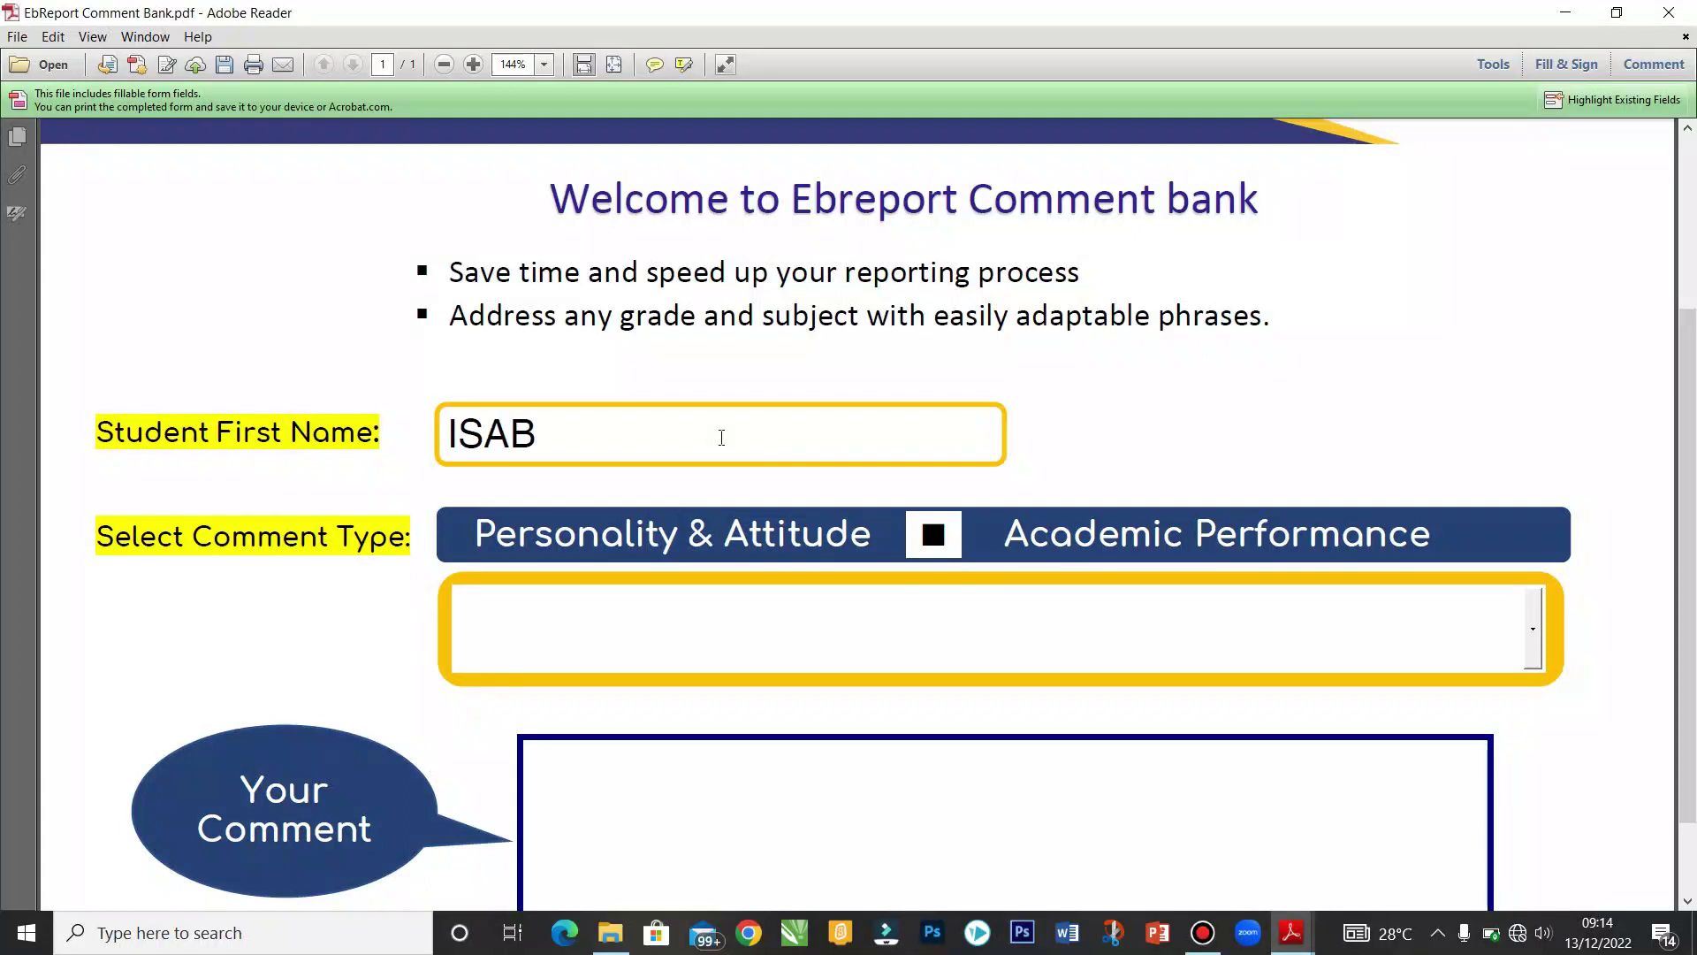
{"action": "key", "text": "BackSpace"}
{"action": "key", "text": "BackSpace"}
{"action": "key", "text": "BackSpace"}
{"action": "key", "text": "BackSpace"}
{"action": "key", "text": "BackSpace"}
{"action": "key", "text": "BackSpace"}
{"action": "key", "text": "BackSpace"}
{"action": "key", "text": "BackSpace"}
{"action": "type", "text": "Isa"}
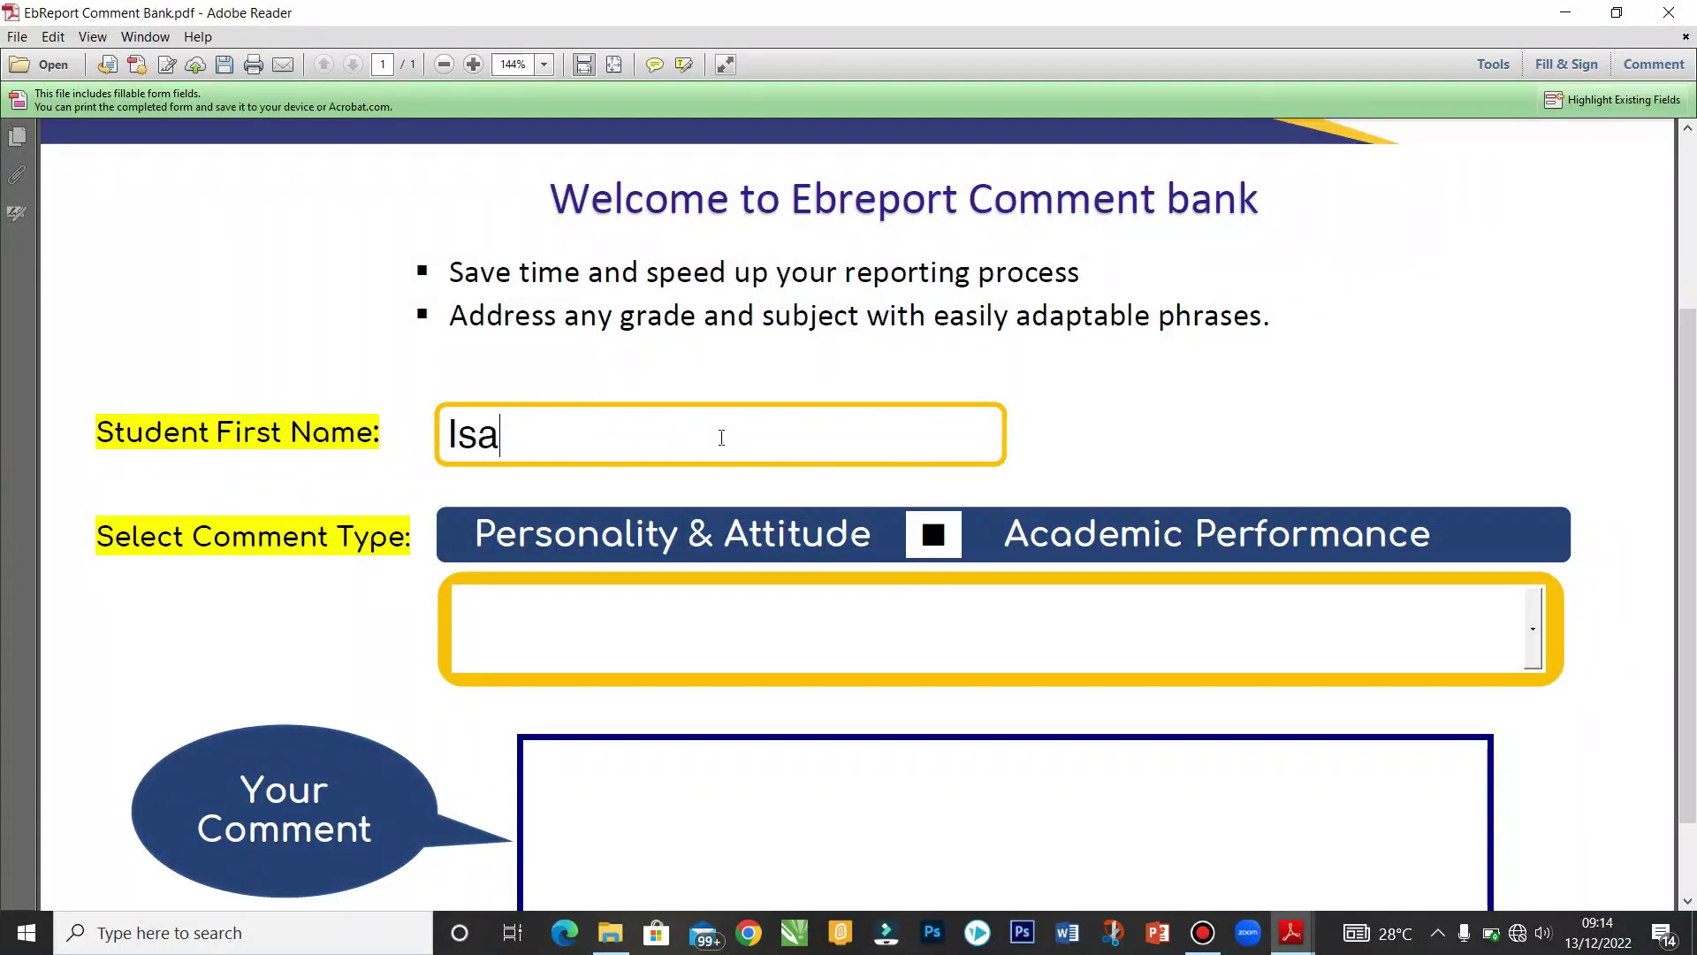
{"action": "type", "text": "bella"}
{"action": "scroll", "coordinate": [1502, 548], "scroll_direction": "down", "scroll_amount": 1}
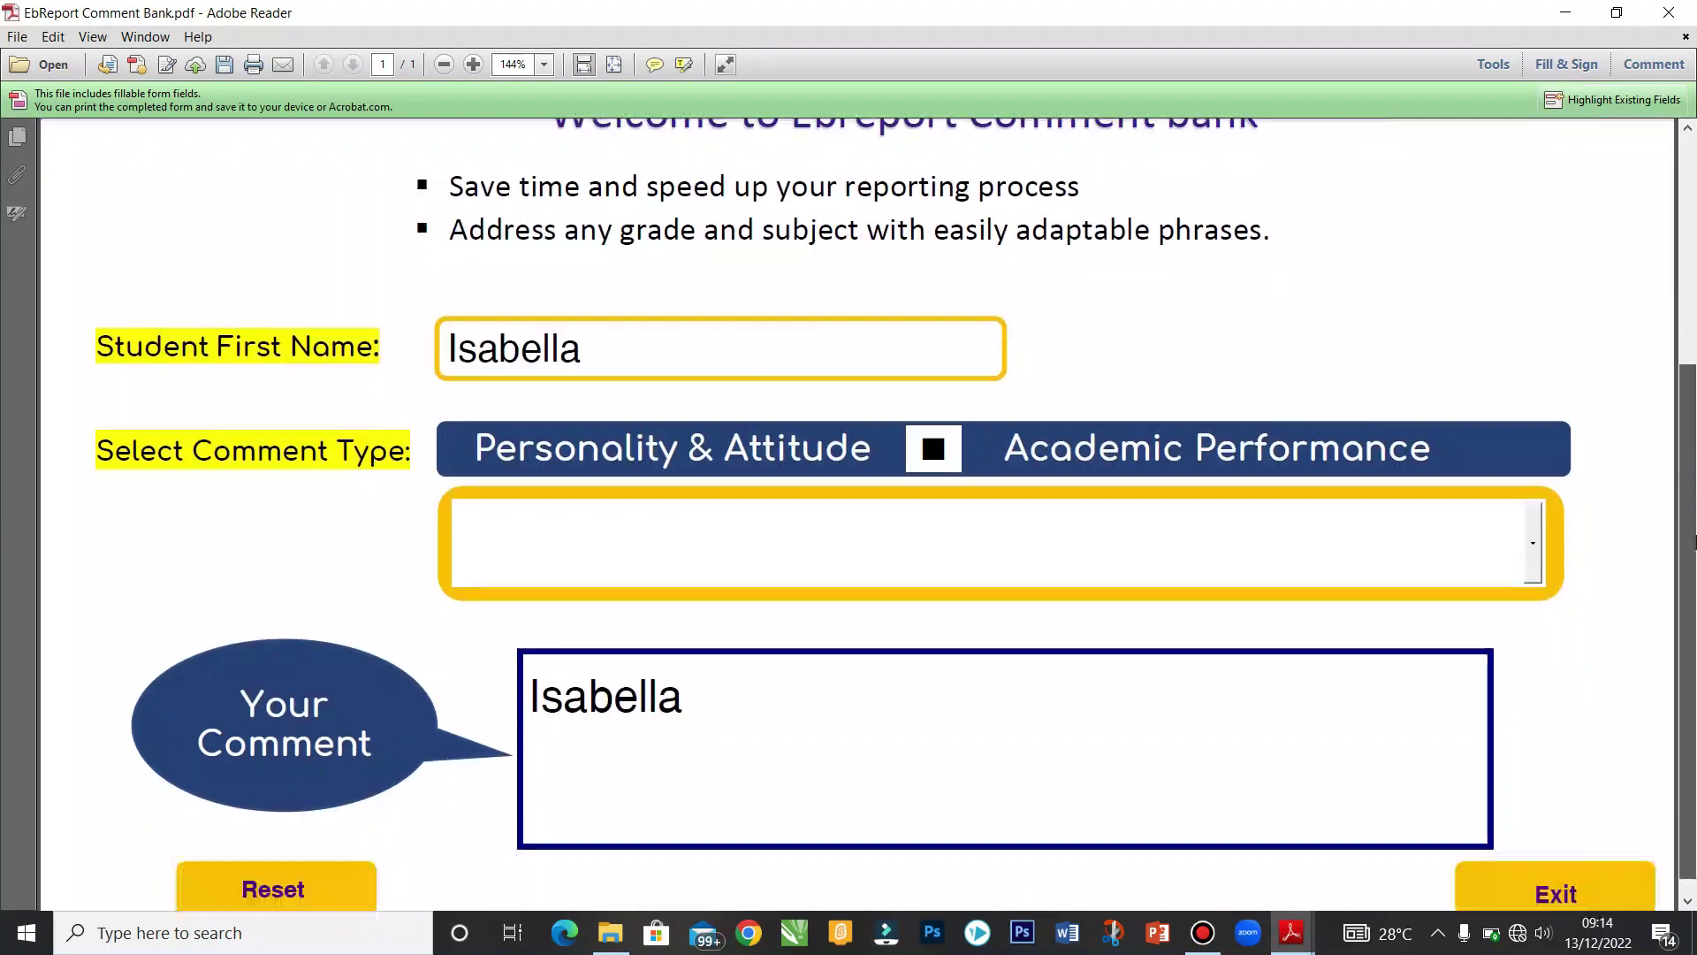
{"action": "left_click", "coordinate": [1533, 543]}
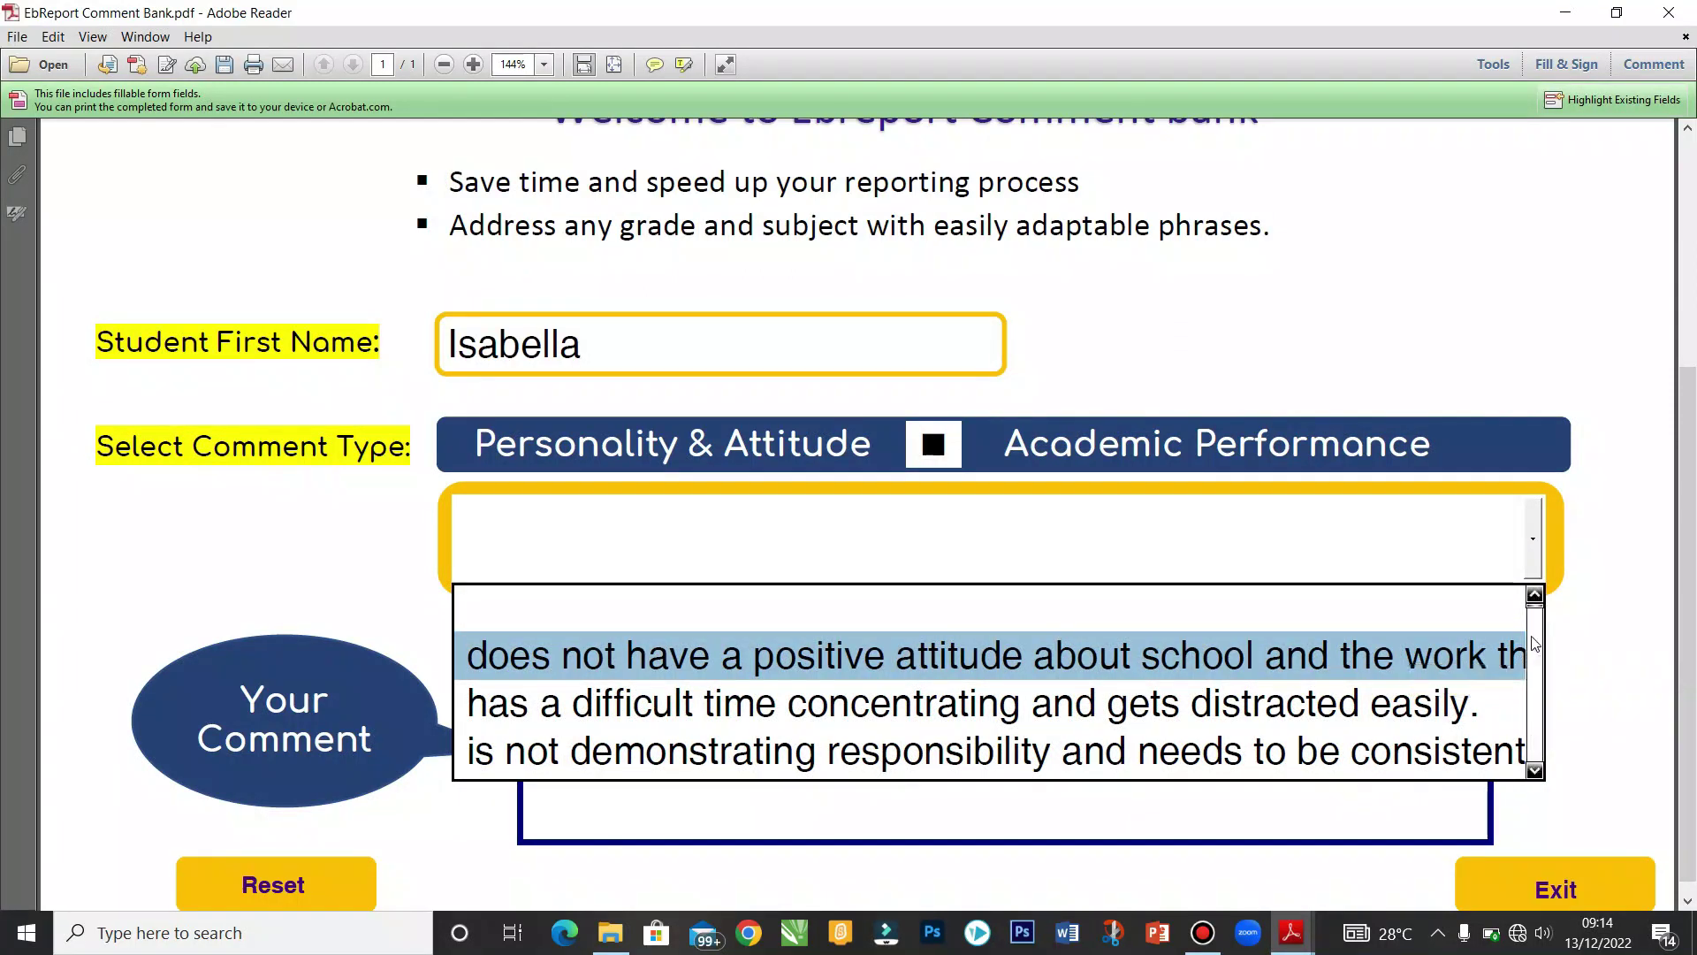
{"action": "scroll", "coordinate": [1533, 613], "scroll_direction": "down", "scroll_amount": 6}
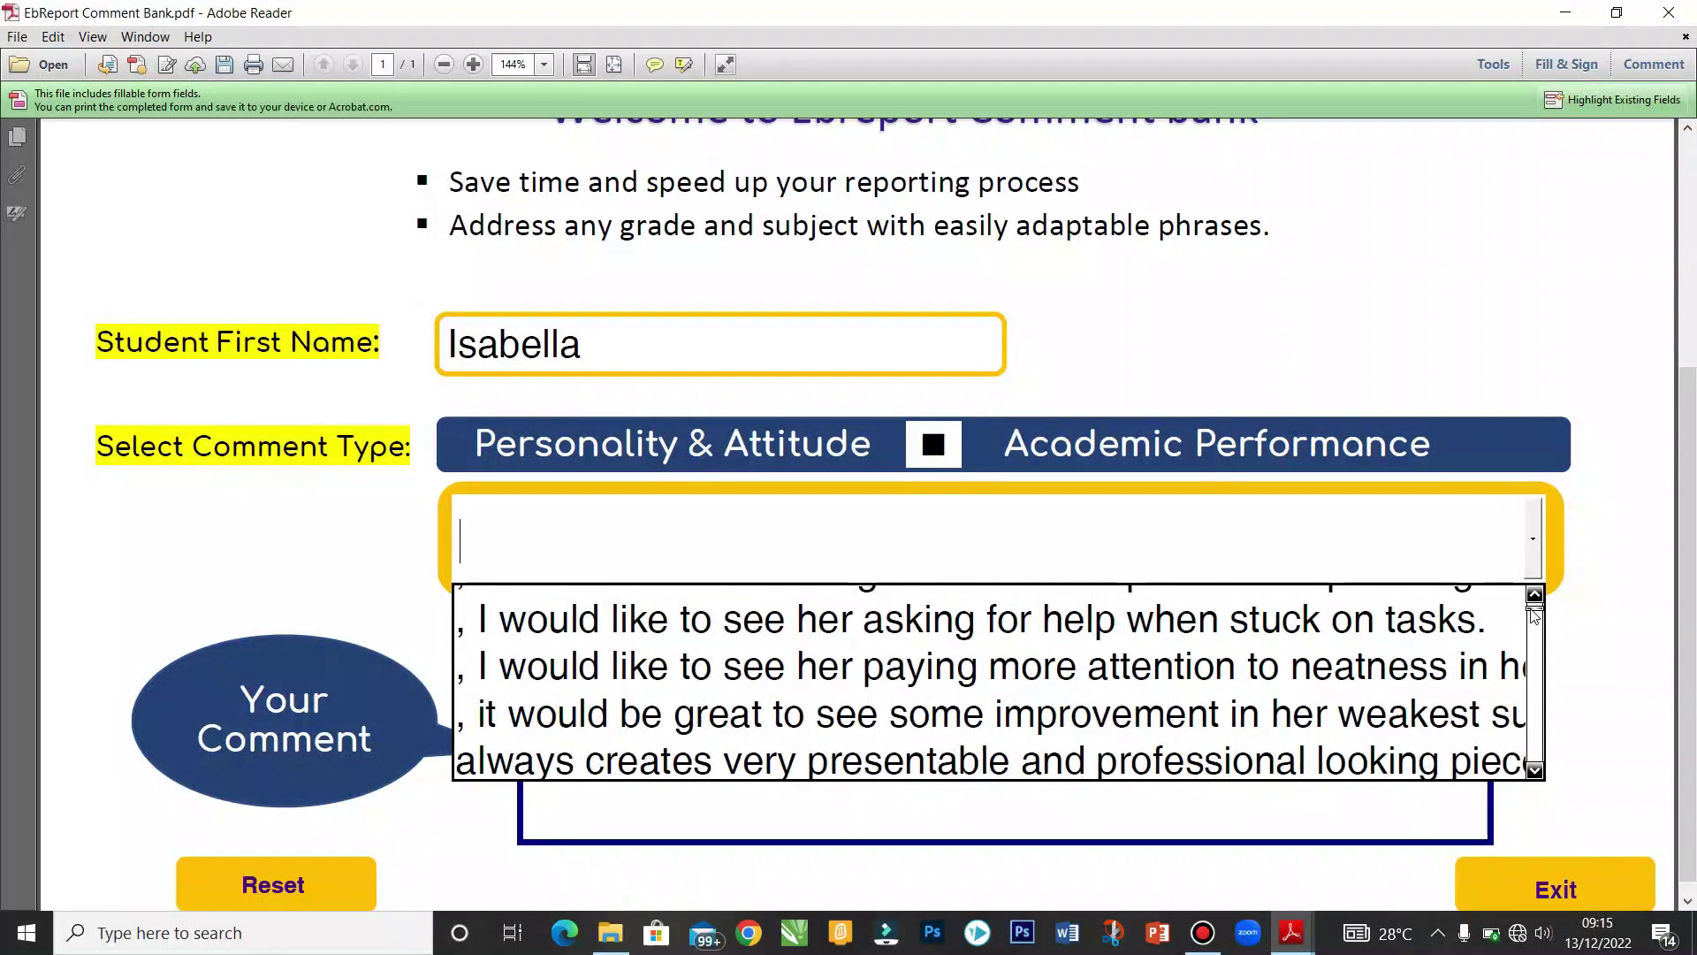
{"action": "scroll", "coordinate": [1534, 616], "scroll_direction": "down", "scroll_amount": 4}
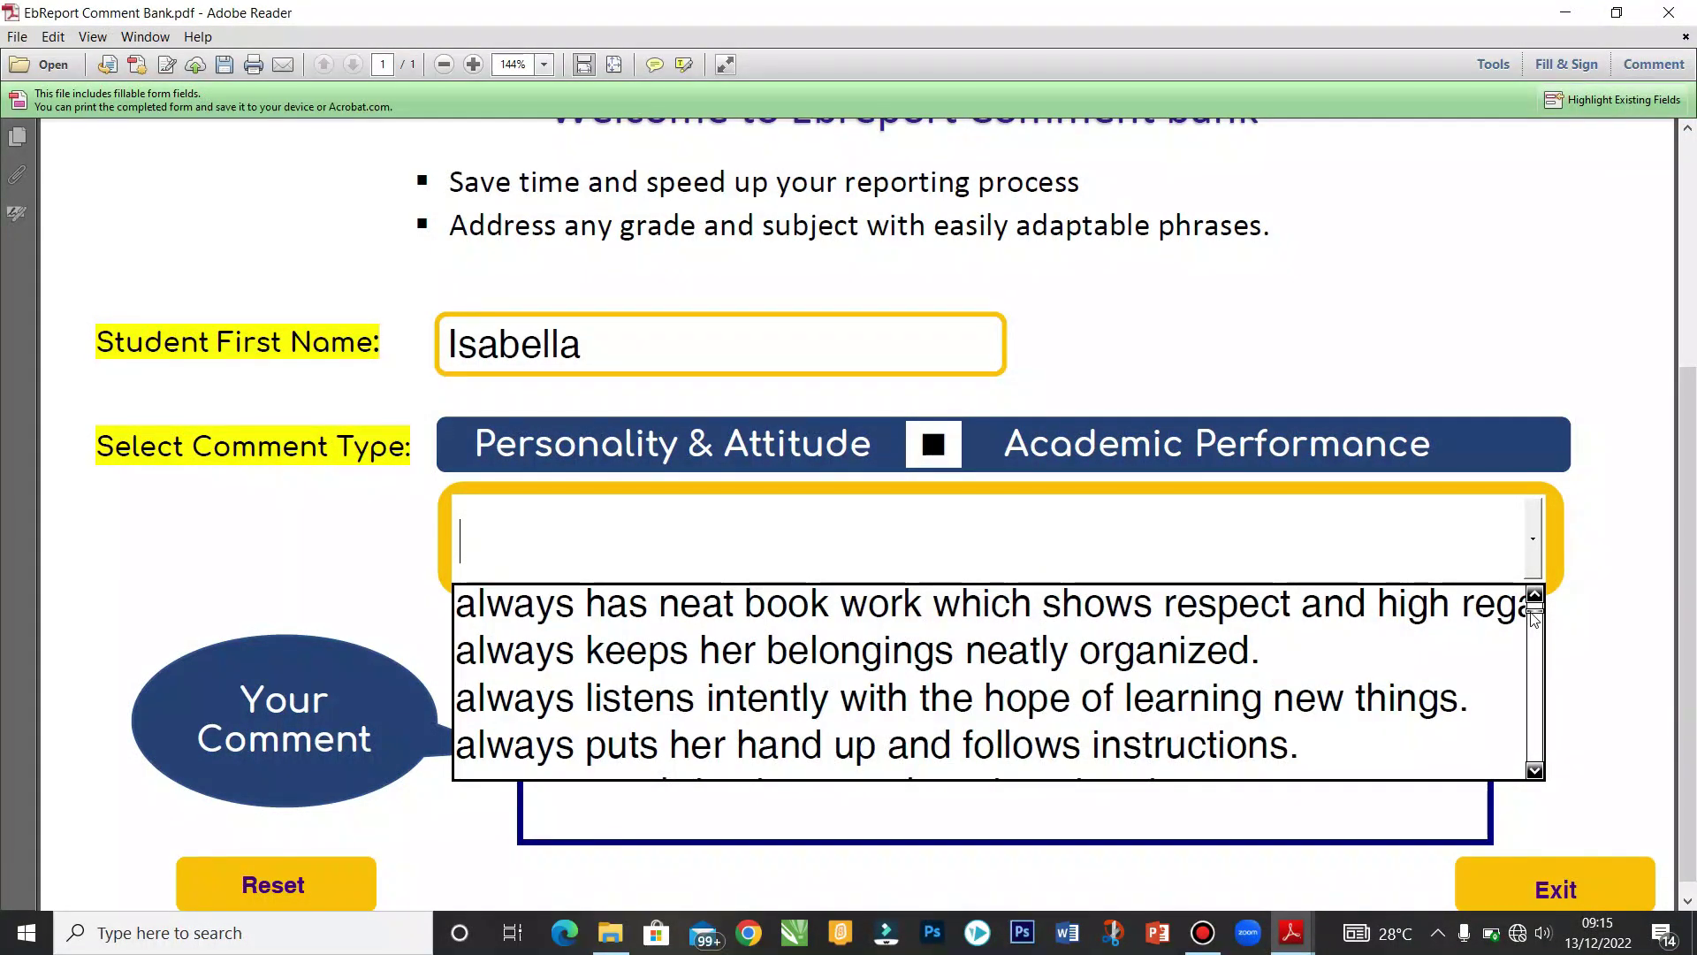
{"action": "scroll", "coordinate": [1534, 616], "scroll_direction": "down", "scroll_amount": 9}
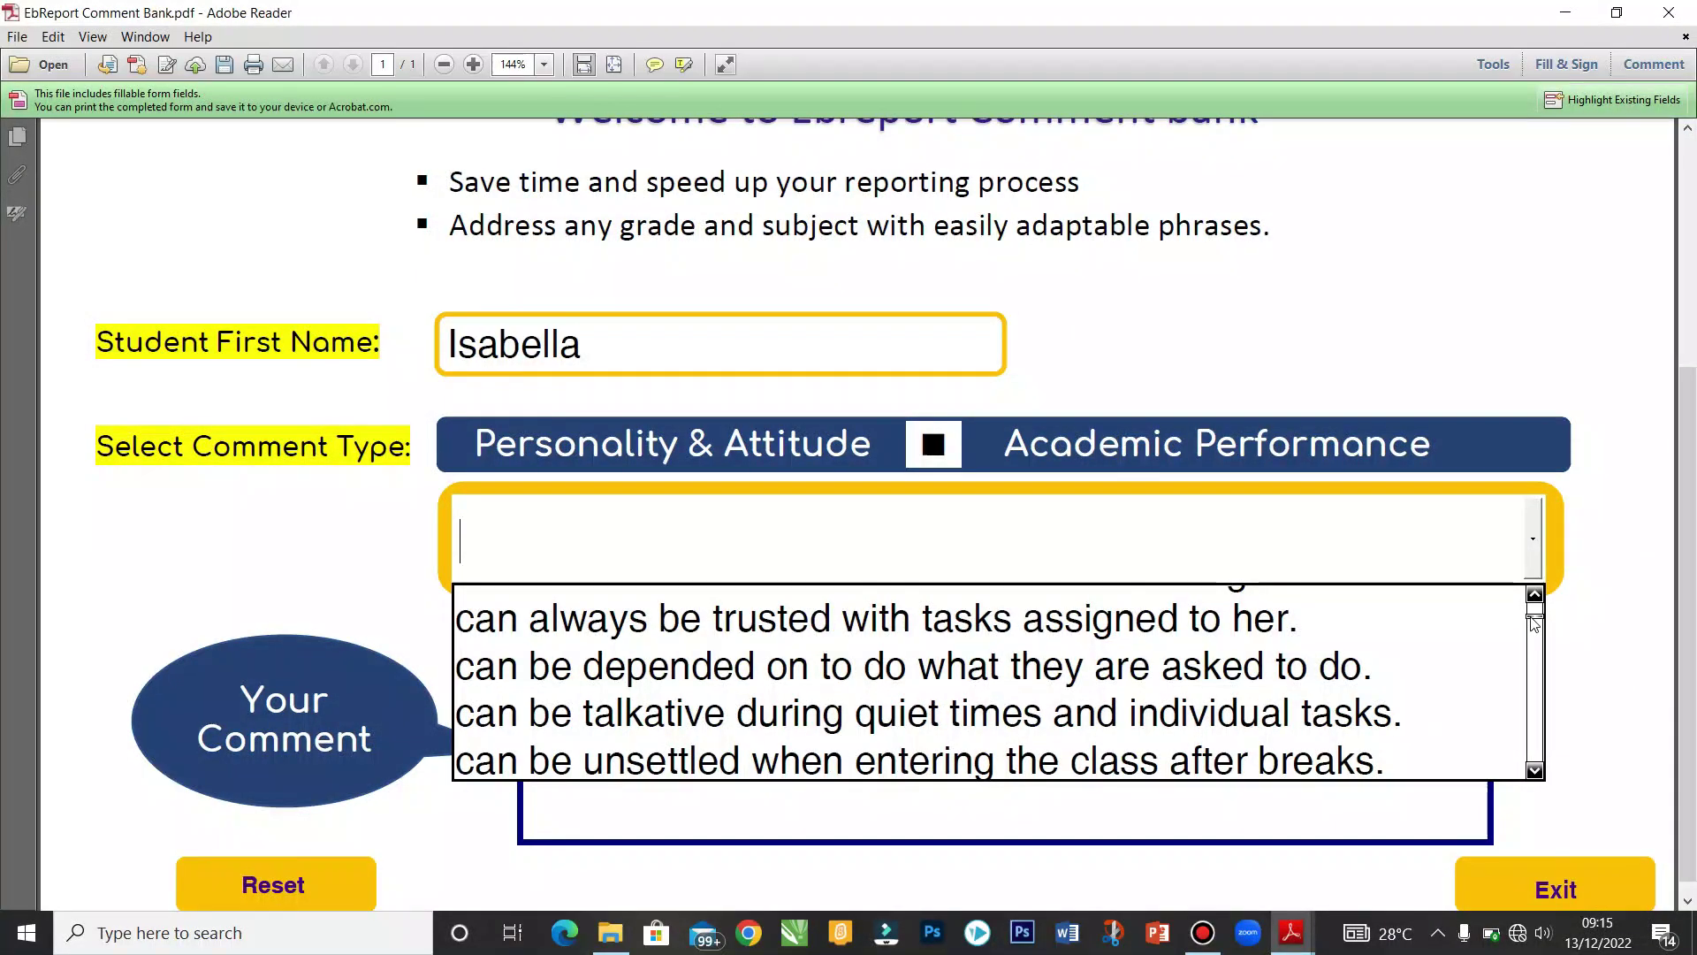
{"action": "left_click", "coordinate": [1127, 610]}
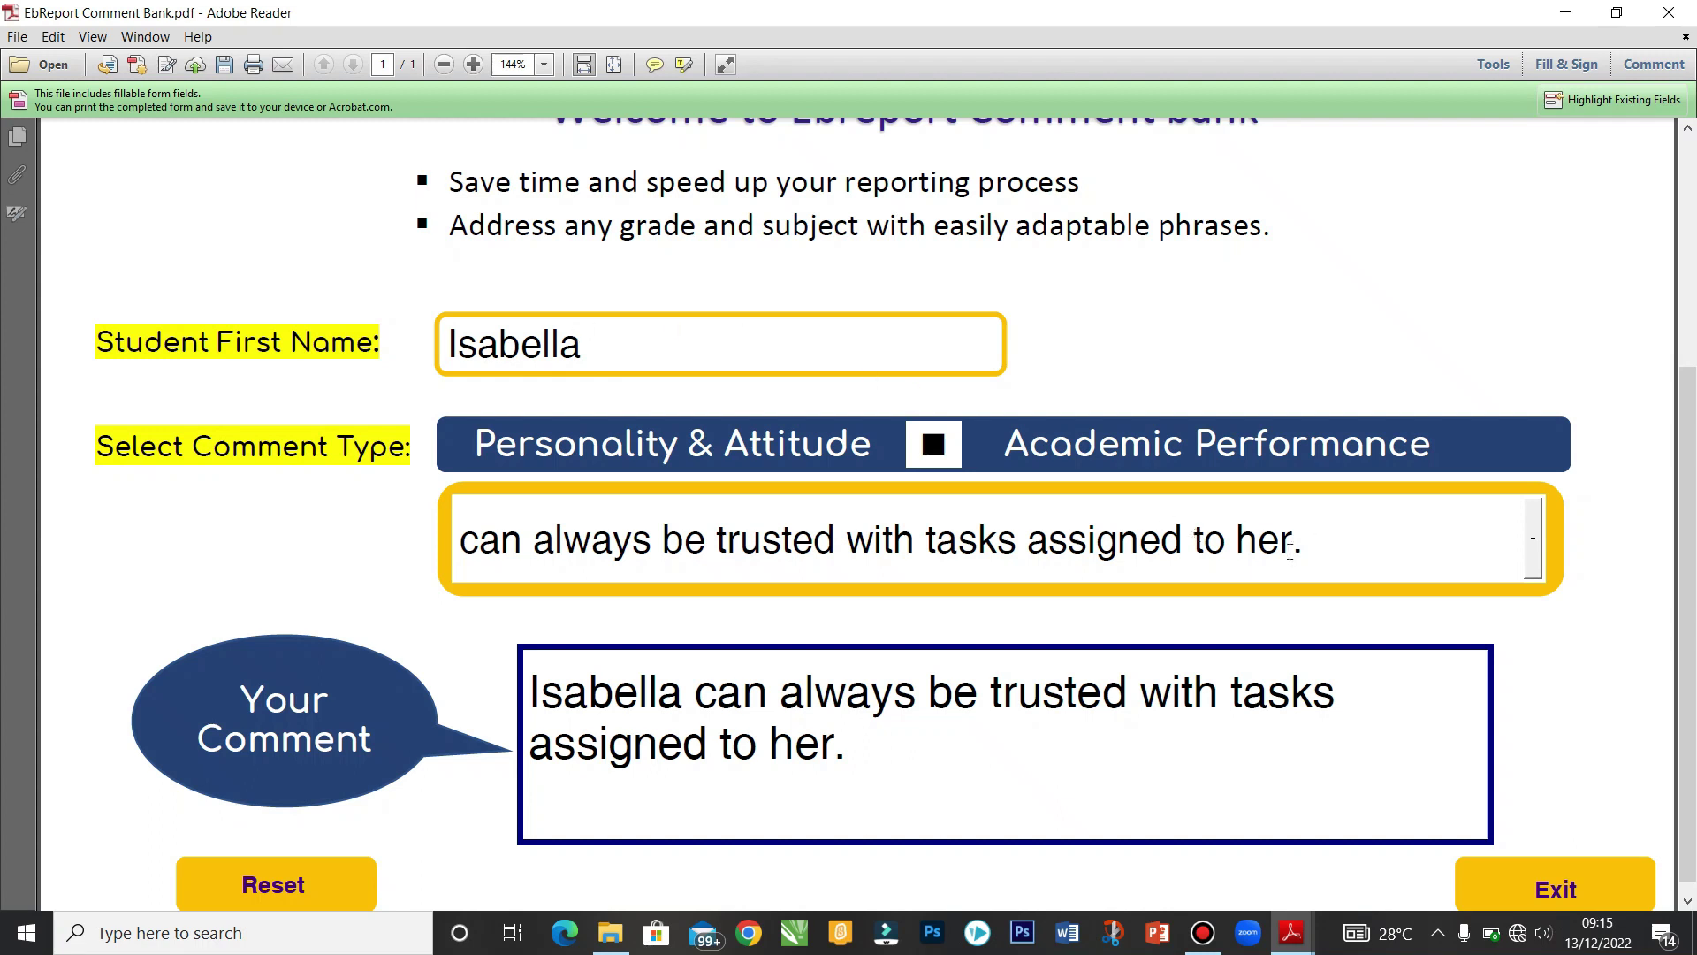
Step: Try changing the comment's pronoun 'her' to 'him', then restore it to 'her'
{"action": "left_click", "coordinate": [835, 753]}
{"action": "key", "text": "BackSpace"}
{"action": "type", "text": "im"}
{"action": "key", "text": "BackSpace"}
{"action": "key", "text": "BackSpace"}
{"action": "type", "text": "er"}
Step: Select the whole generated comment, copy it, and switch back to the Agiliti Junior Class report
{"action": "double_click", "coordinate": [859, 747]}
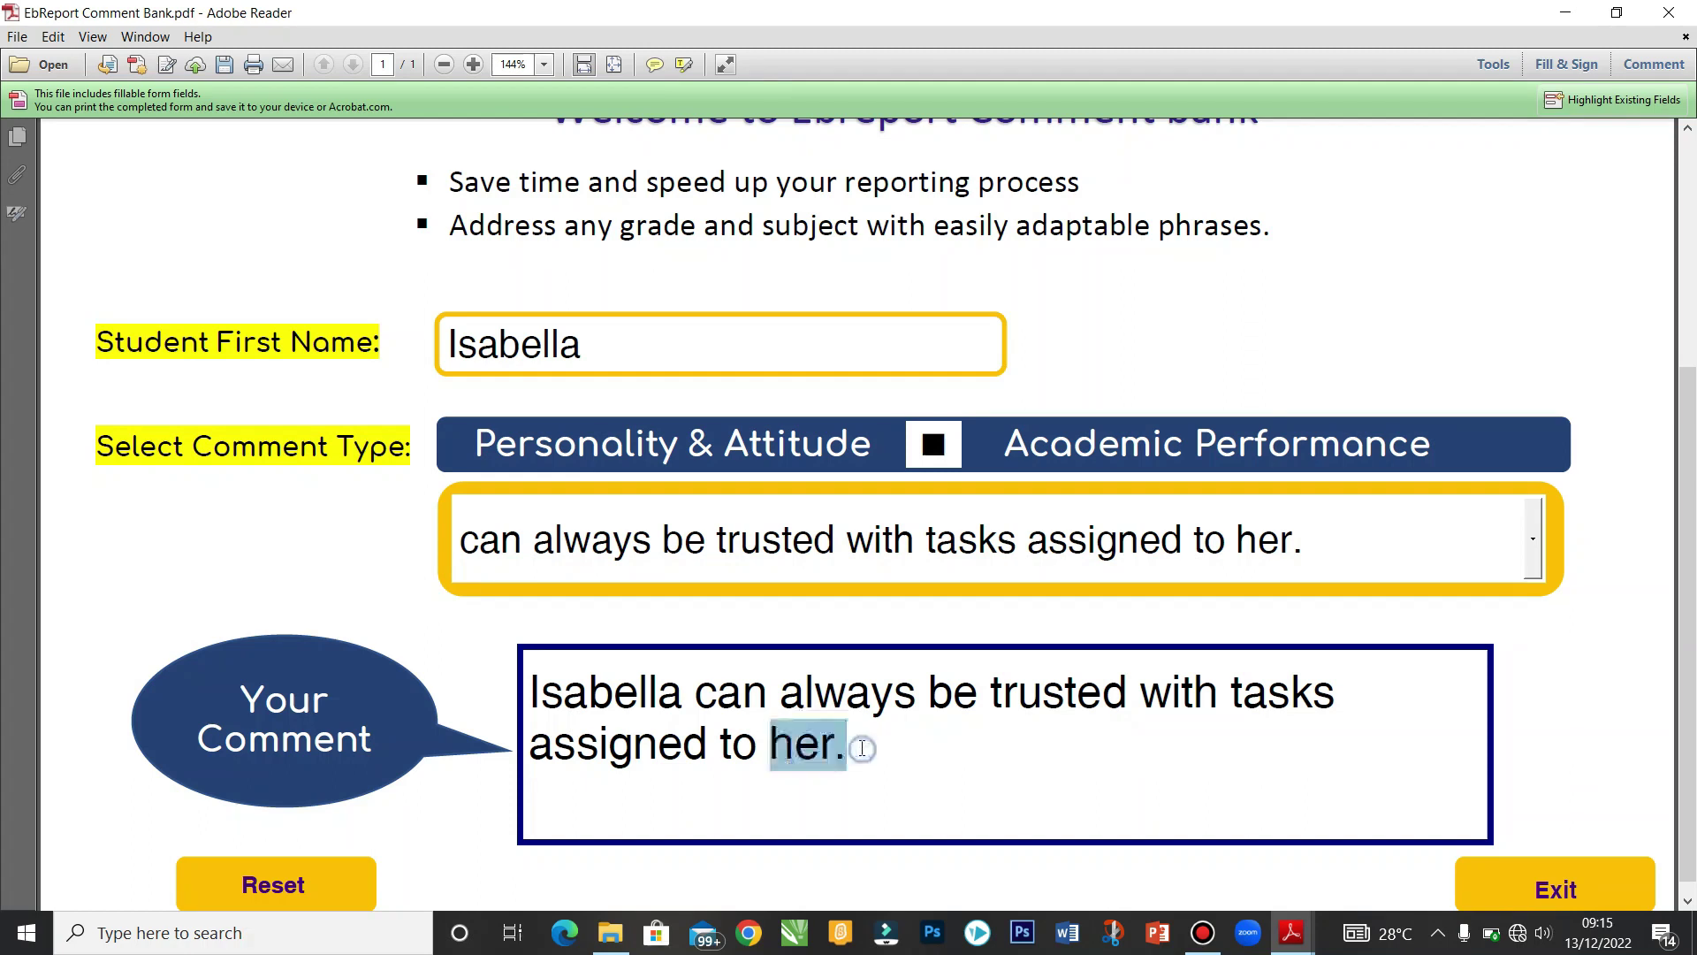
{"action": "triple_click", "coordinate": [857, 747]}
{"action": "left_click", "coordinate": [857, 747]}
{"action": "key", "text": "ctrl+a"}
{"action": "right_click", "coordinate": [816, 747]}
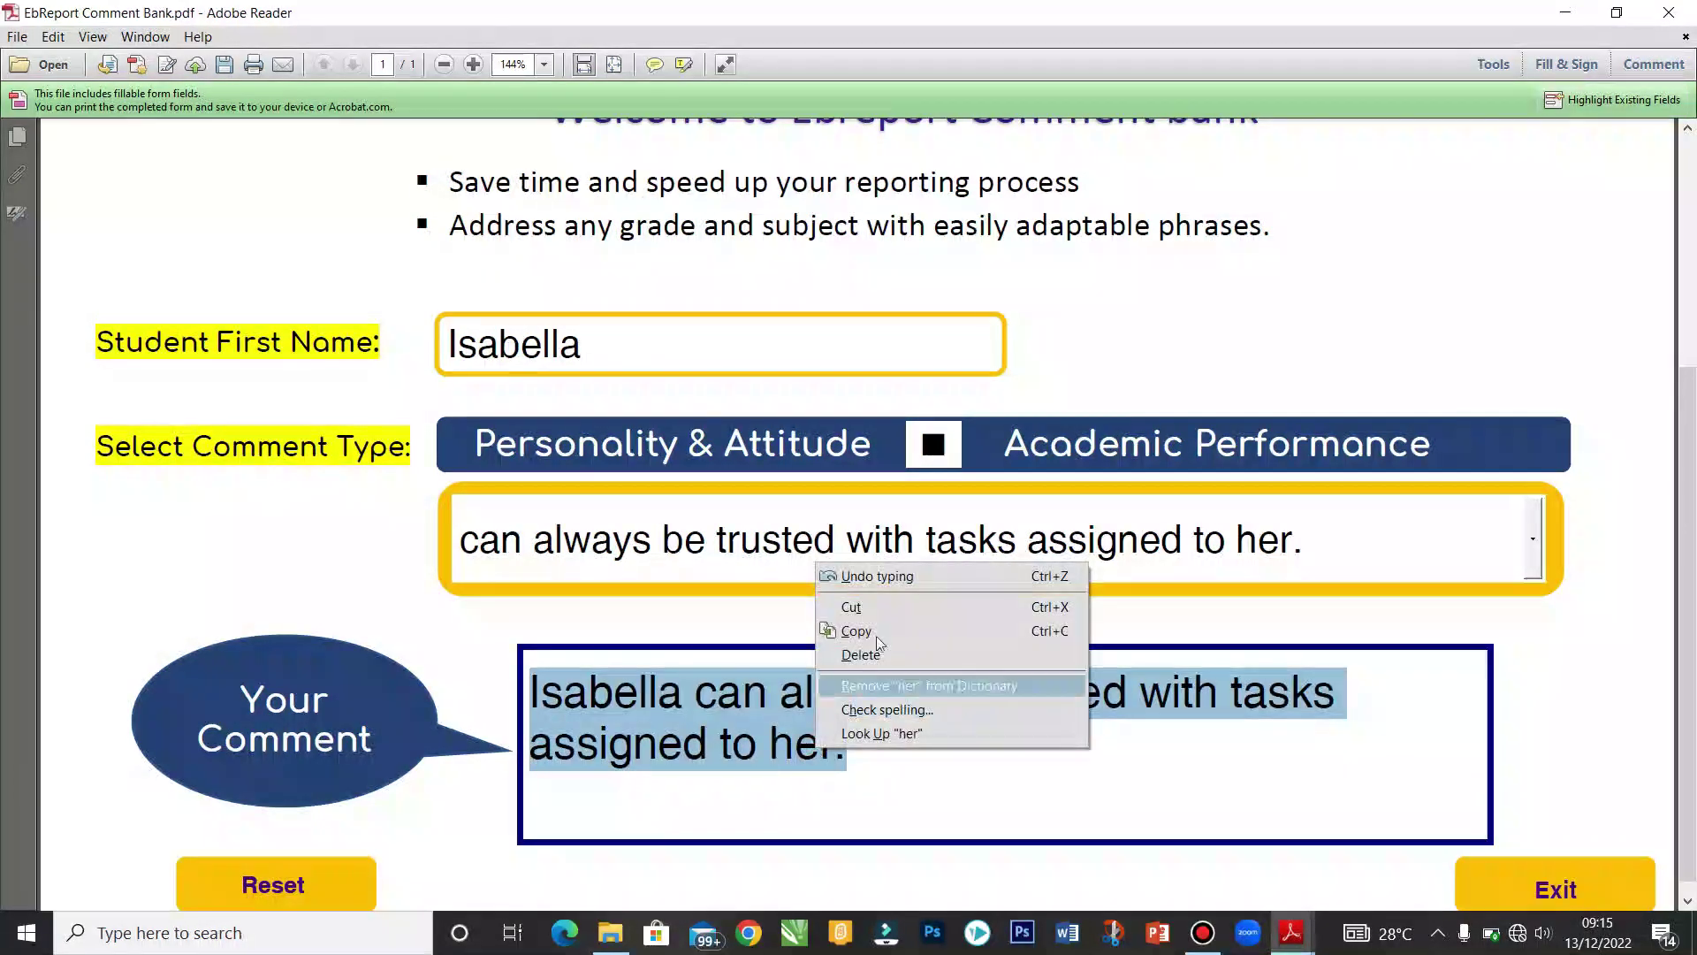
{"action": "left_click", "coordinate": [888, 628]}
{"action": "left_click", "coordinate": [918, 739]}
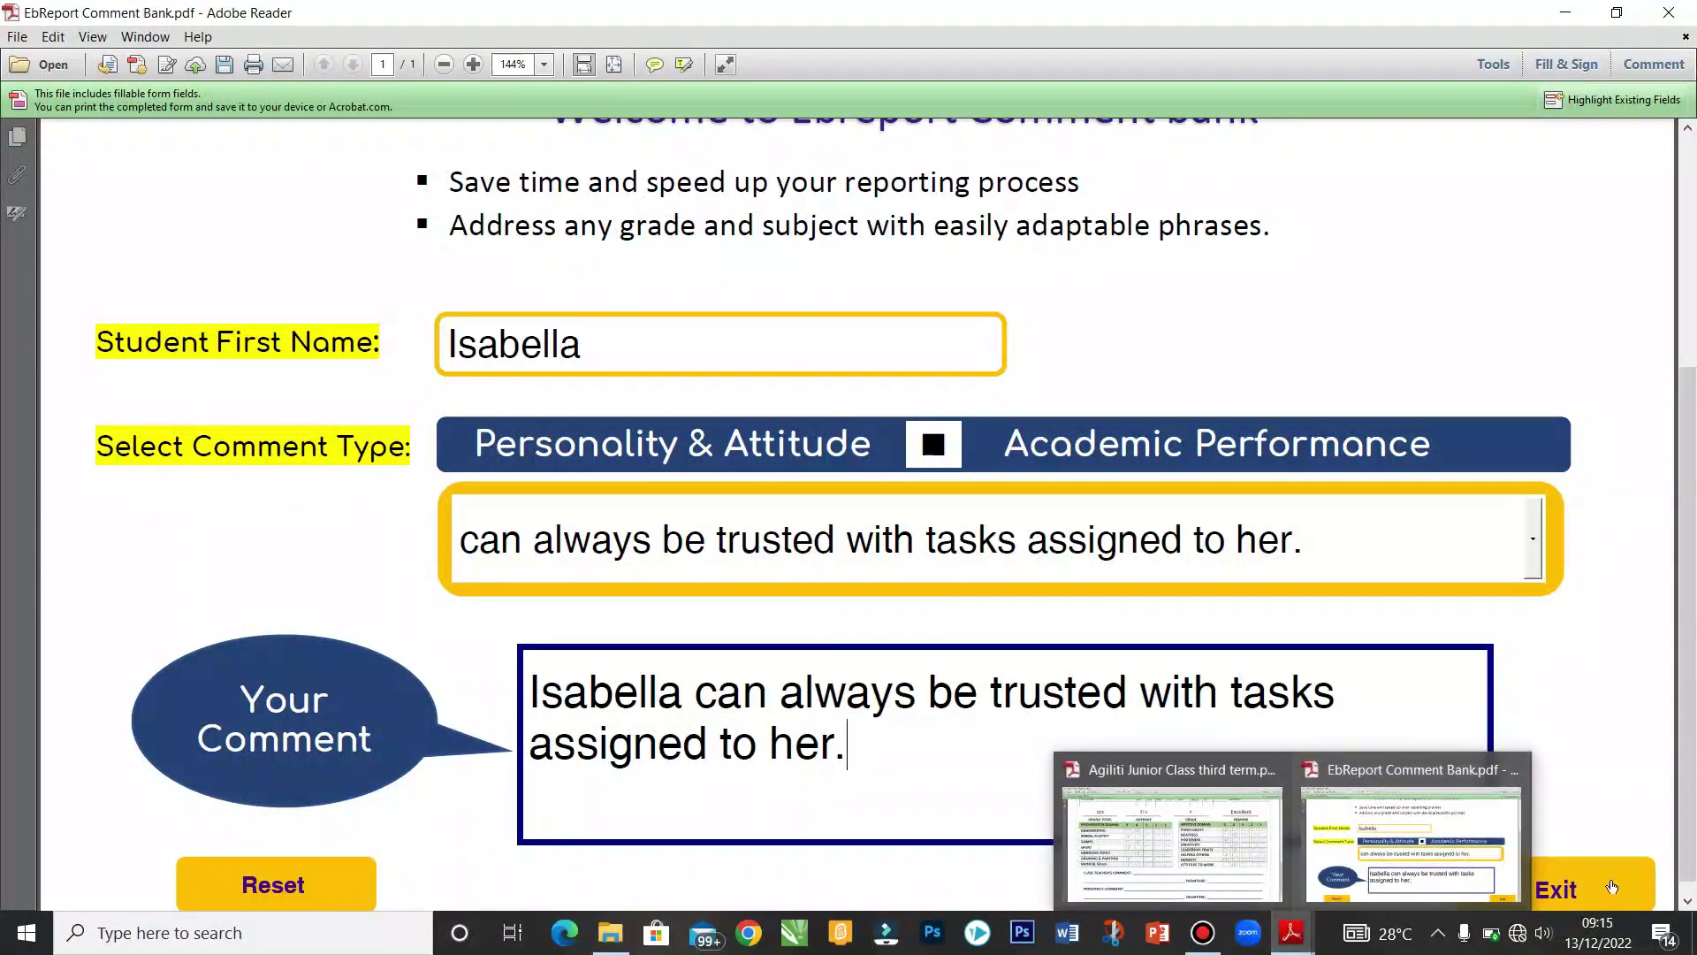
{"action": "left_click", "coordinate": [1171, 839]}
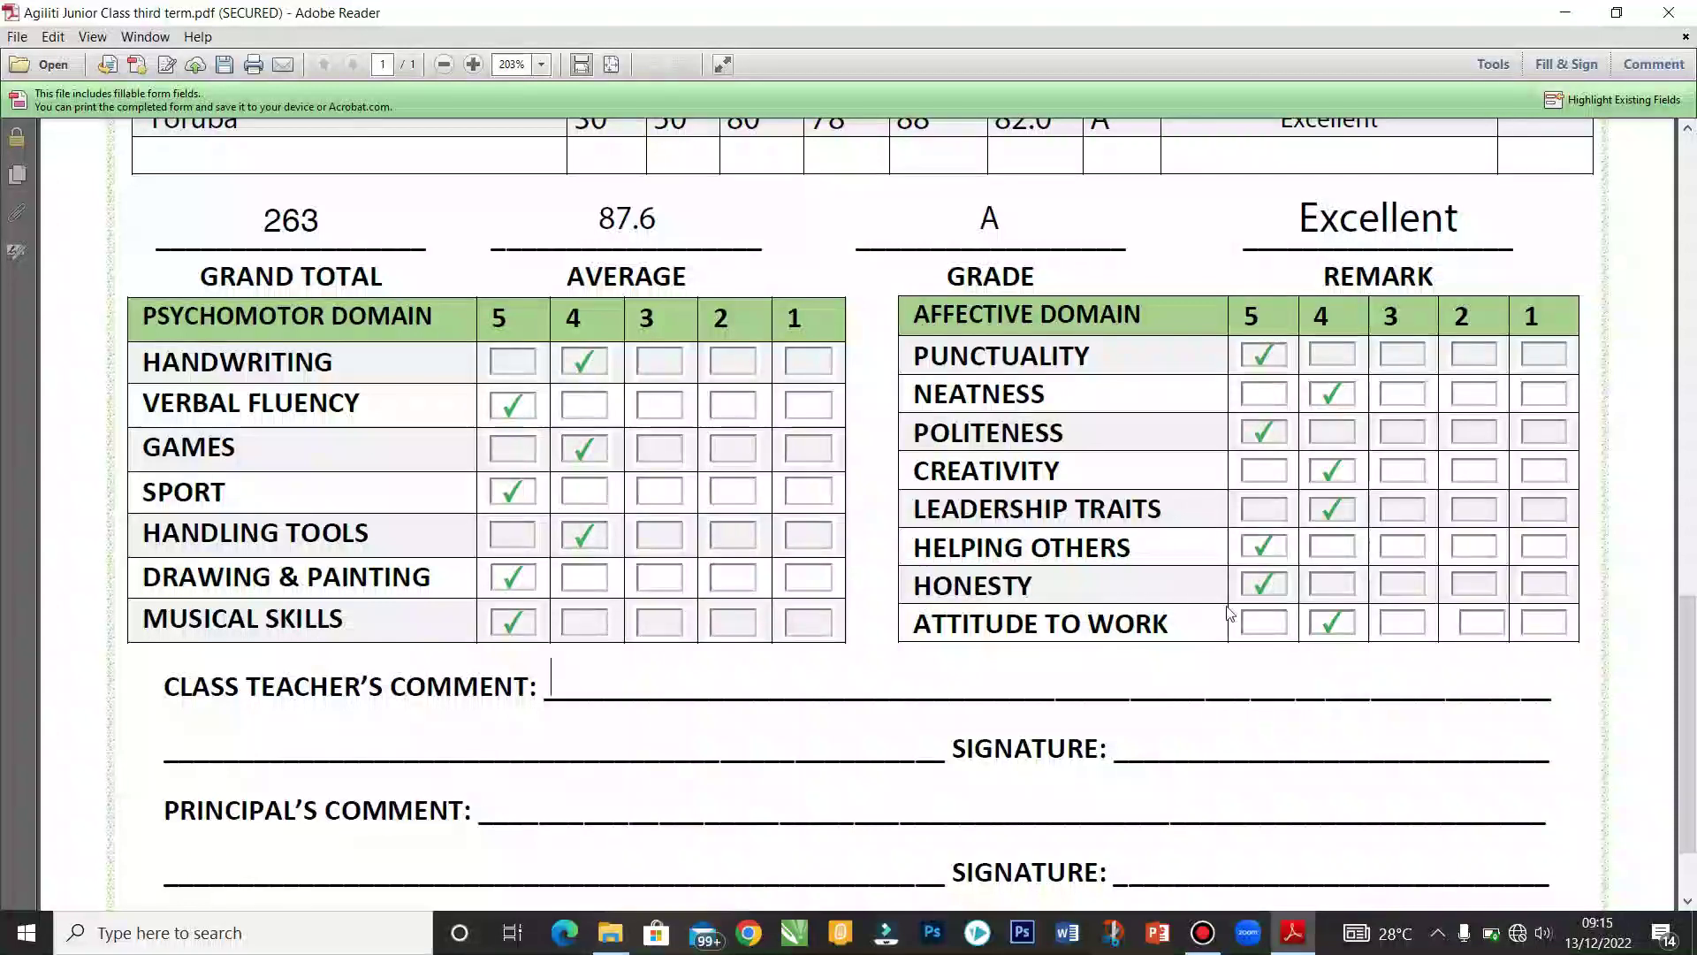
Step: Paste the copied comment into the Class Teacher's Comment field
{"action": "right_click", "coordinate": [554, 694]}
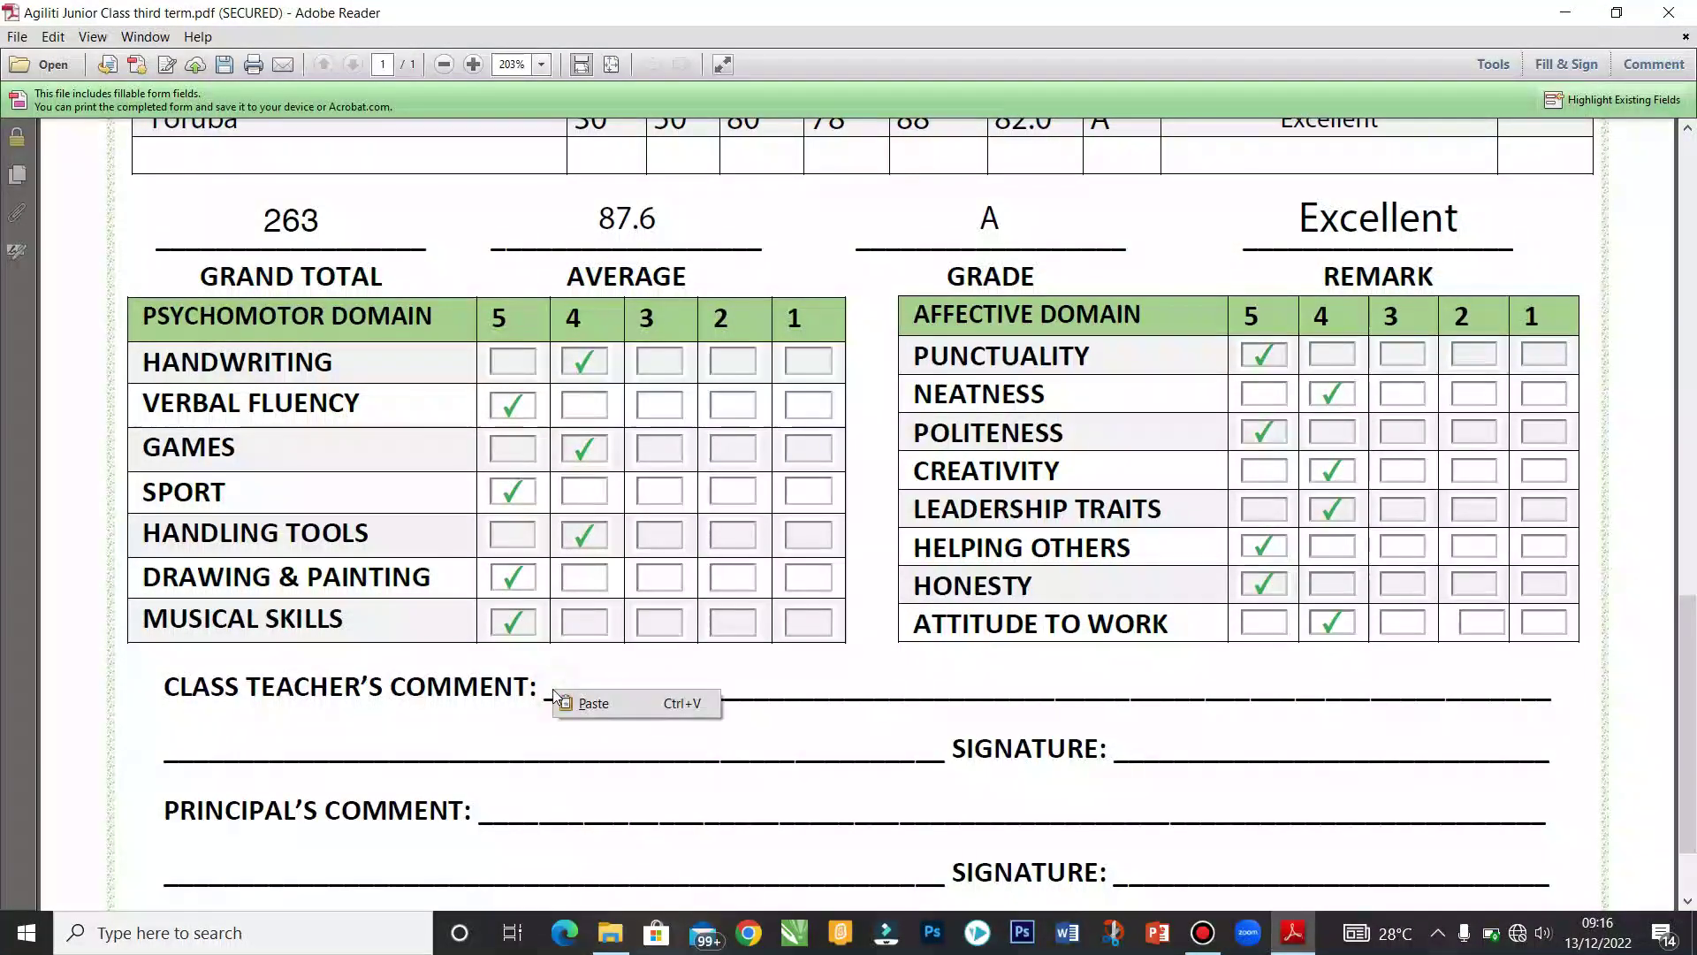
{"action": "left_click", "coordinate": [584, 703]}
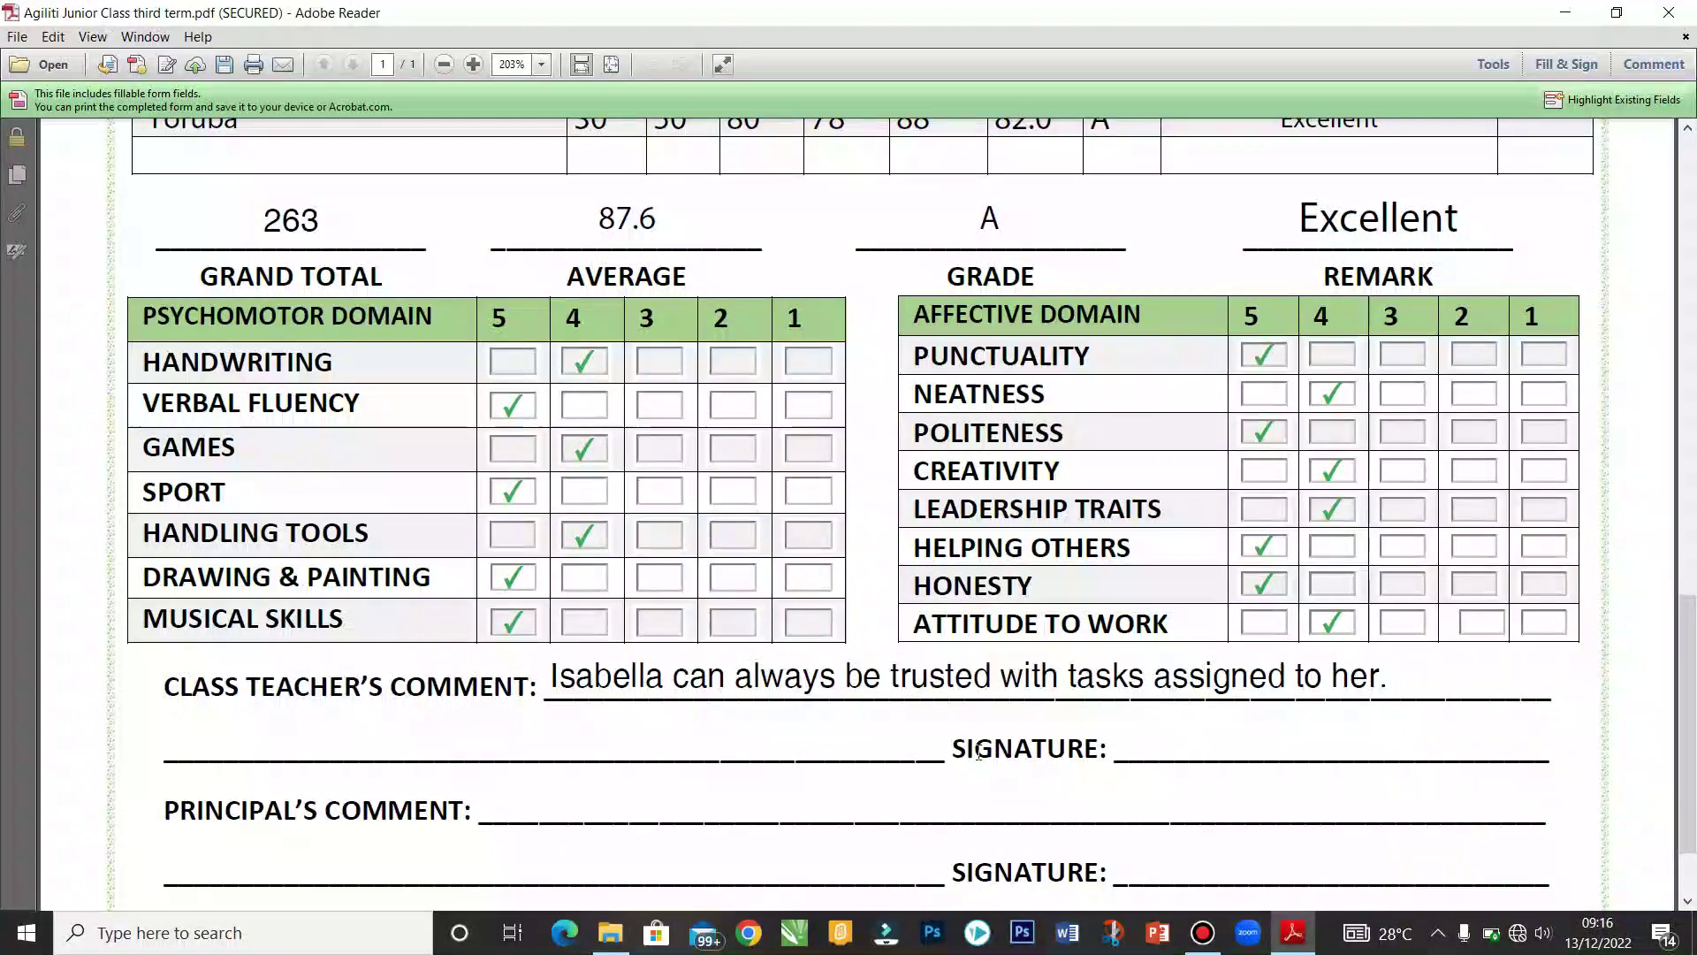
{"action": "scroll", "coordinate": [1690, 676], "scroll_direction": "down", "scroll_amount": 2}
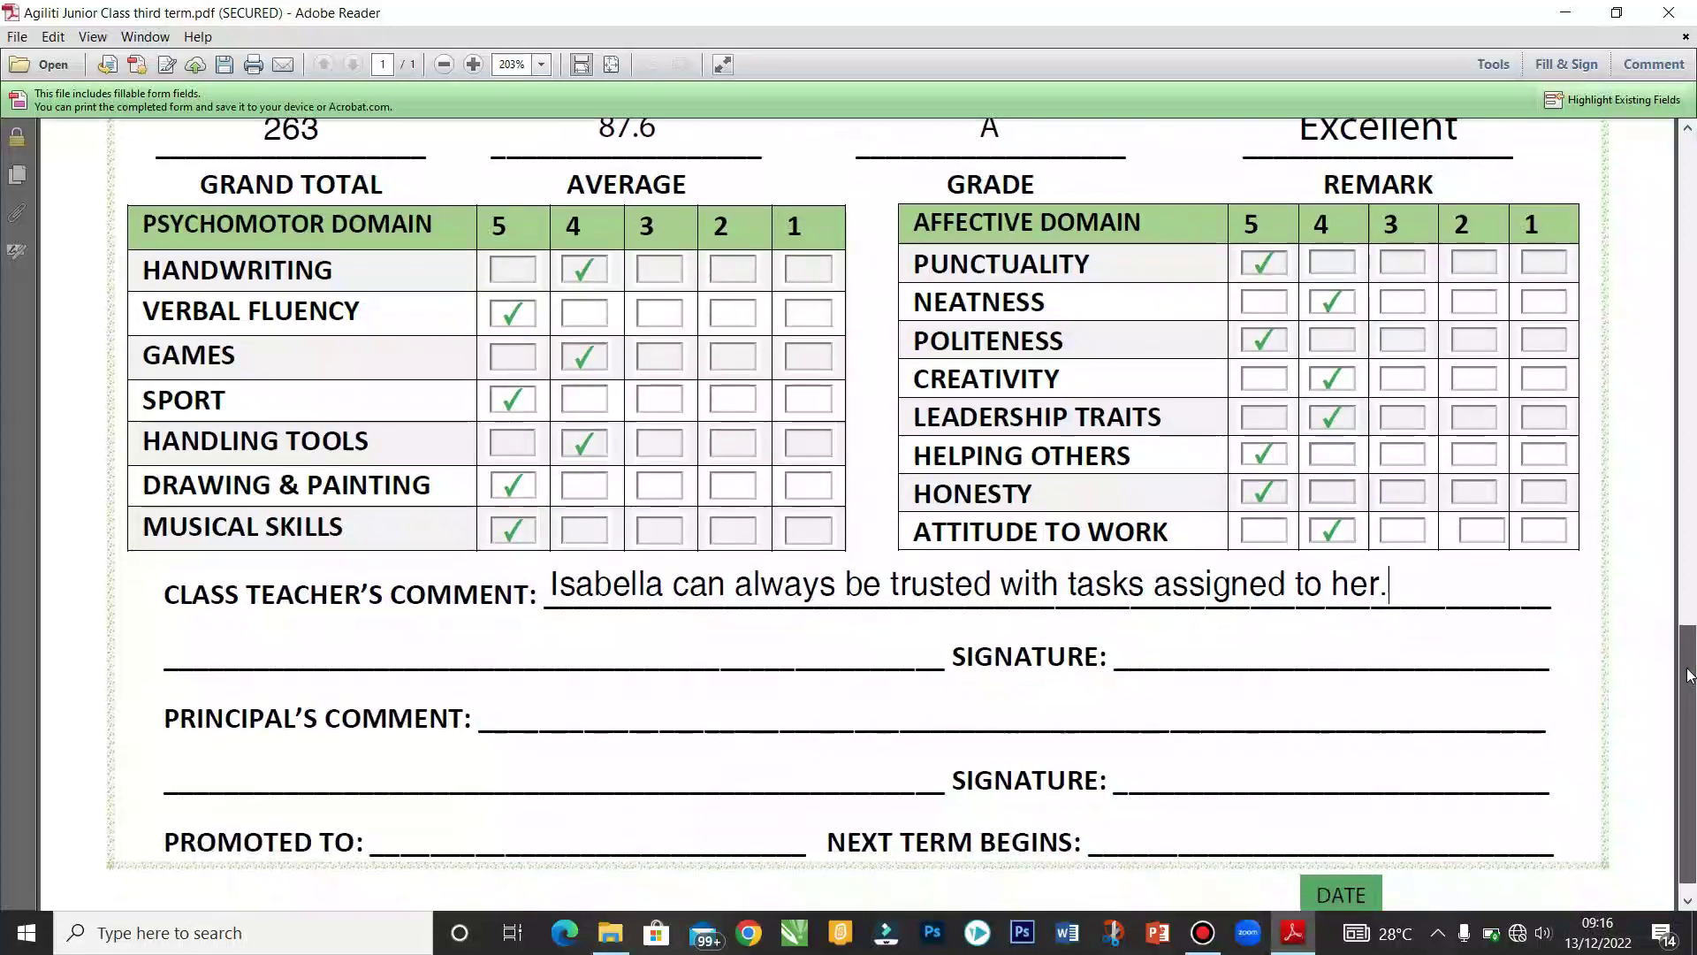
{"action": "scroll", "coordinate": [1690, 676], "scroll_direction": "down", "scroll_amount": 1}
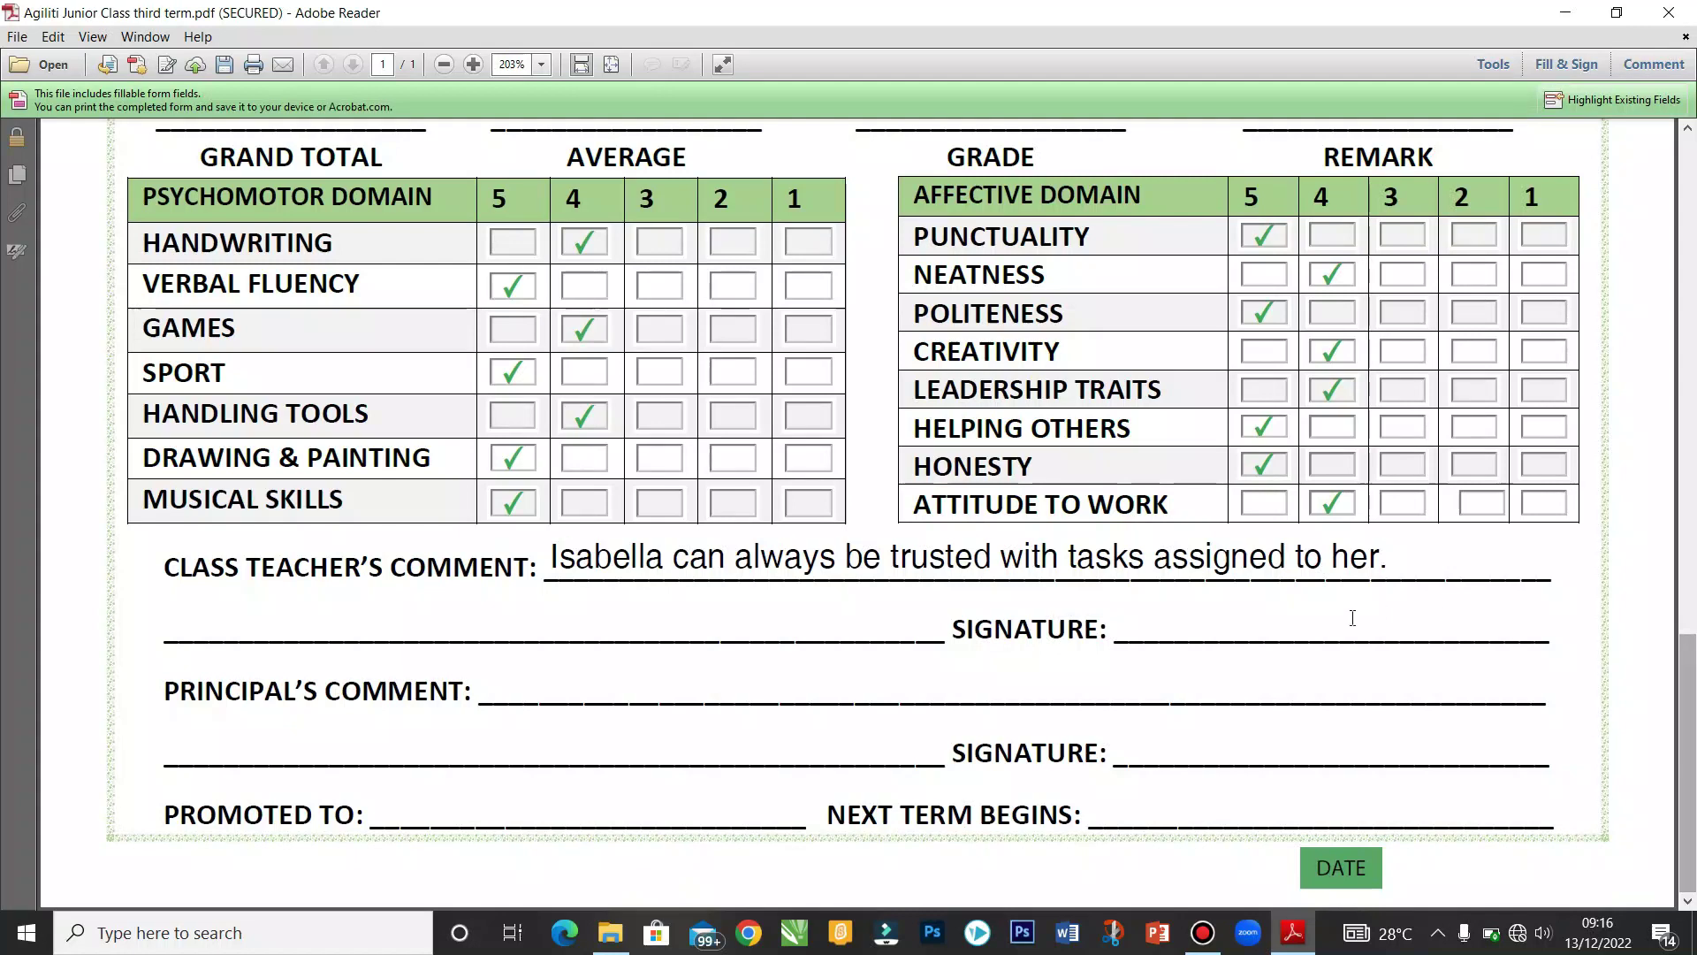
Step: Reopen EbReport Comment Bank.pdf from File Explorer and dismiss the thank-you message
{"action": "left_click", "coordinate": [609, 935]}
{"action": "double_click", "coordinate": [443, 317]}
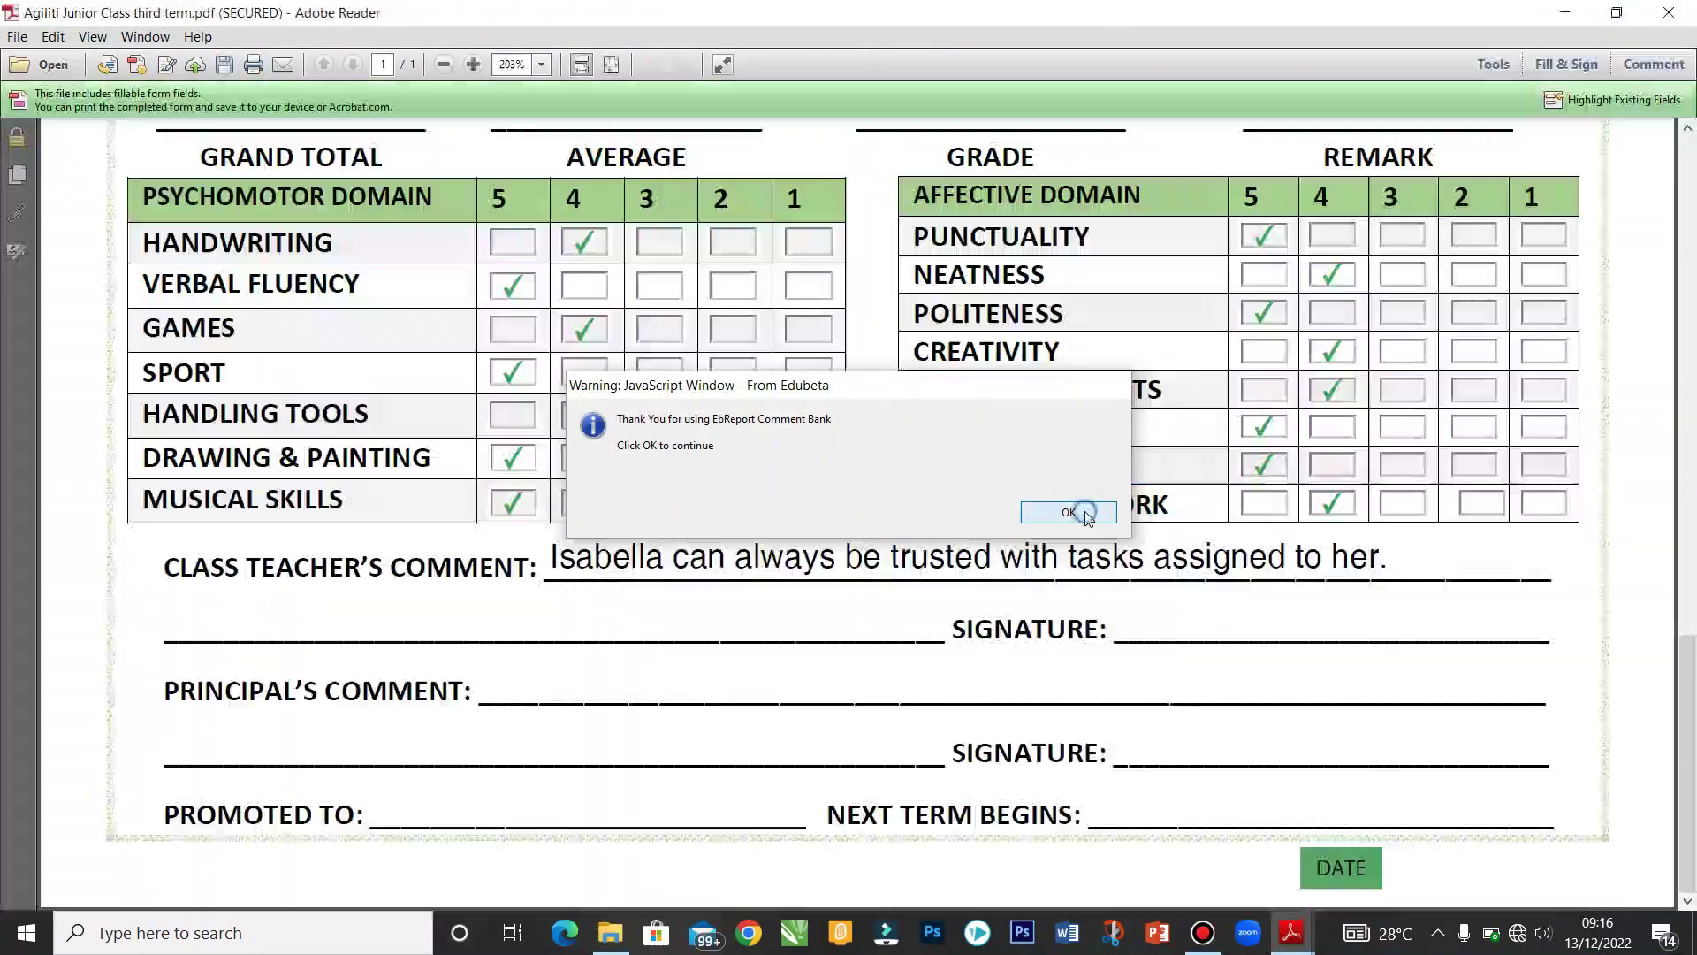
{"action": "left_click", "coordinate": [1088, 513]}
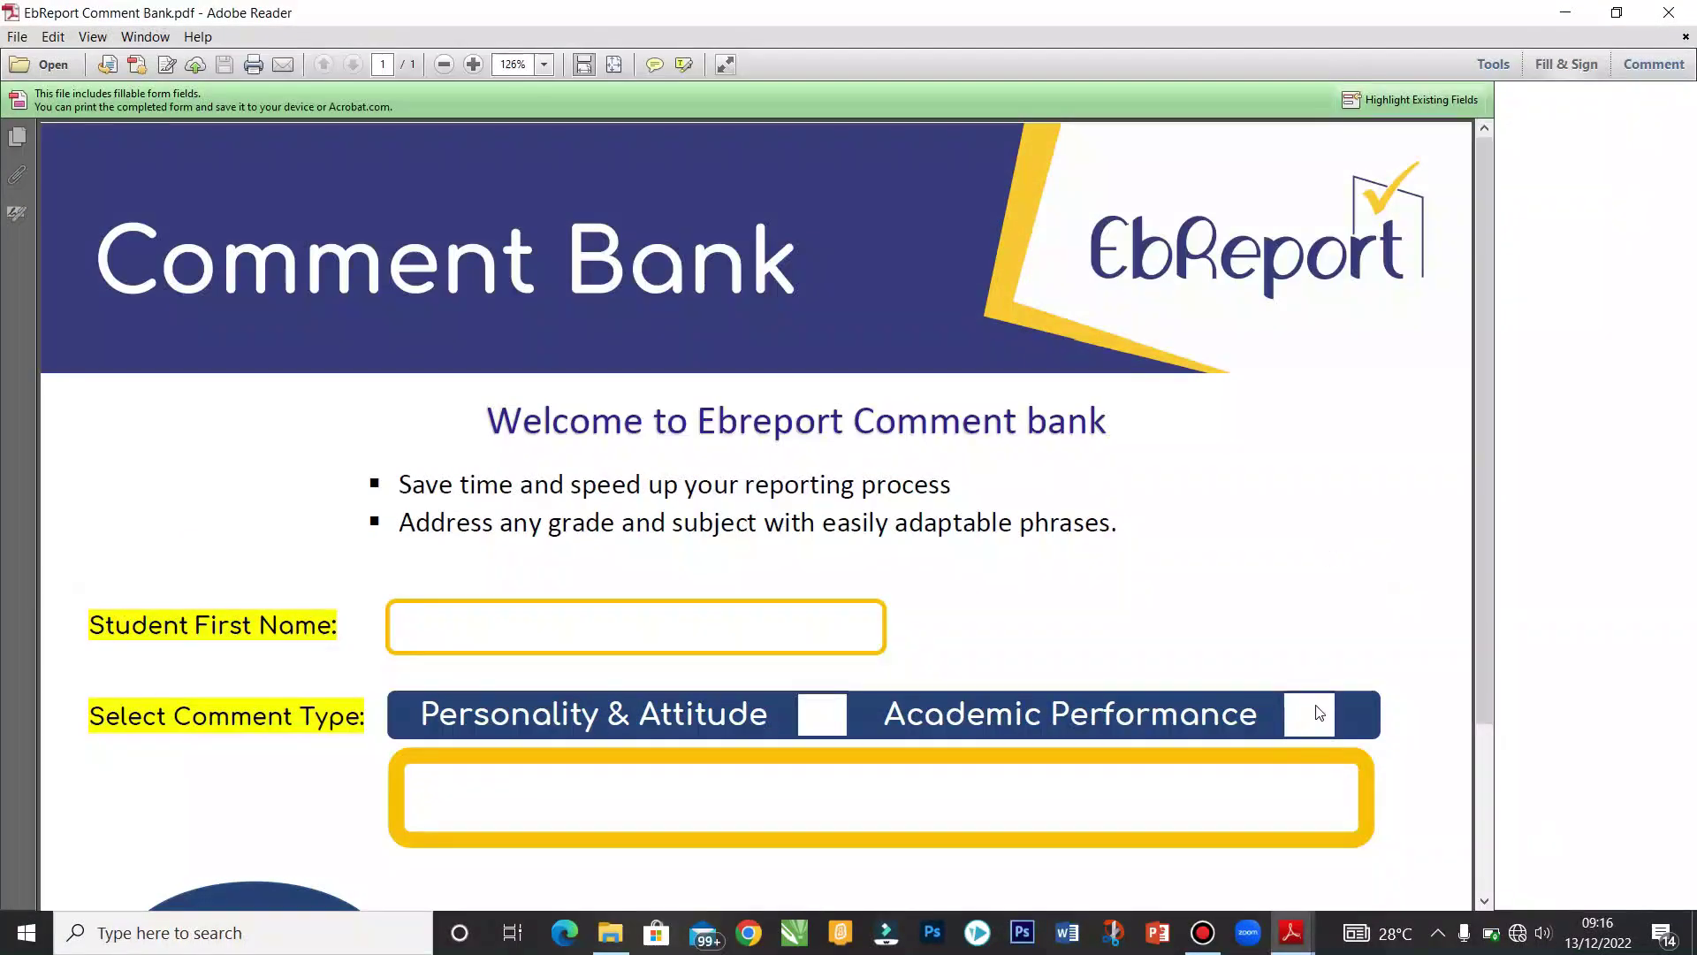
Step: Choose Academic Performance, enter the student's first name, and pick the 'A Great Performance!' comment
{"action": "left_click", "coordinate": [1311, 710]}
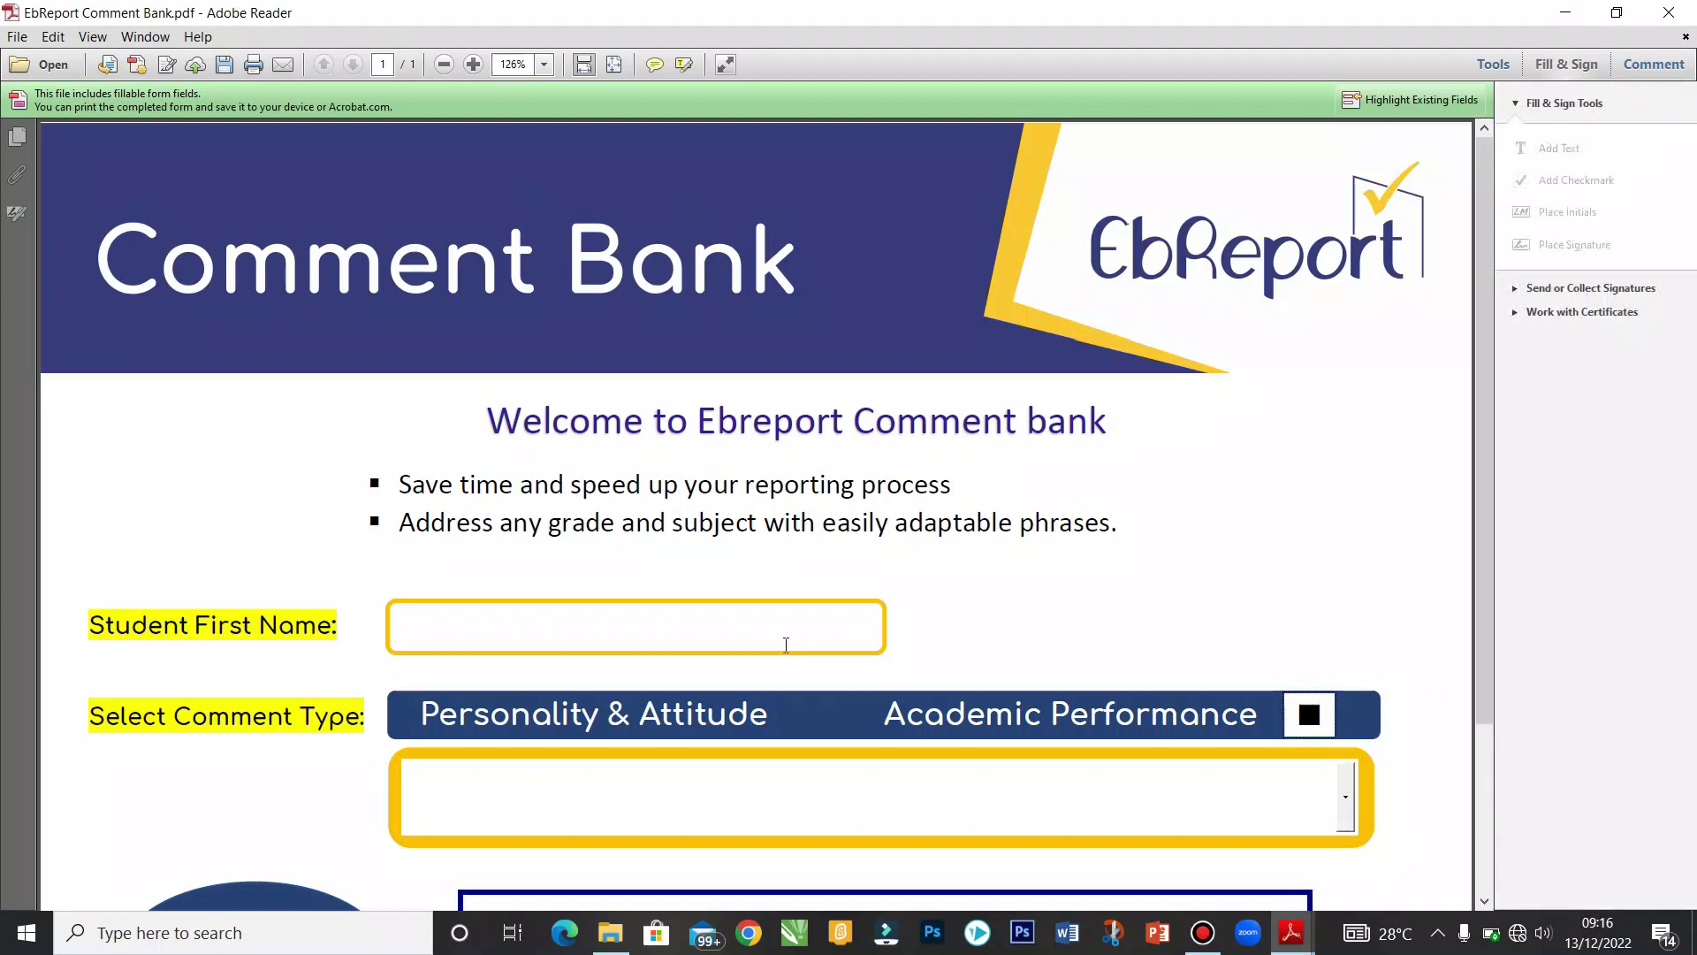
{"action": "left_click", "coordinate": [716, 624]}
{"action": "type", "text": "Isab"}
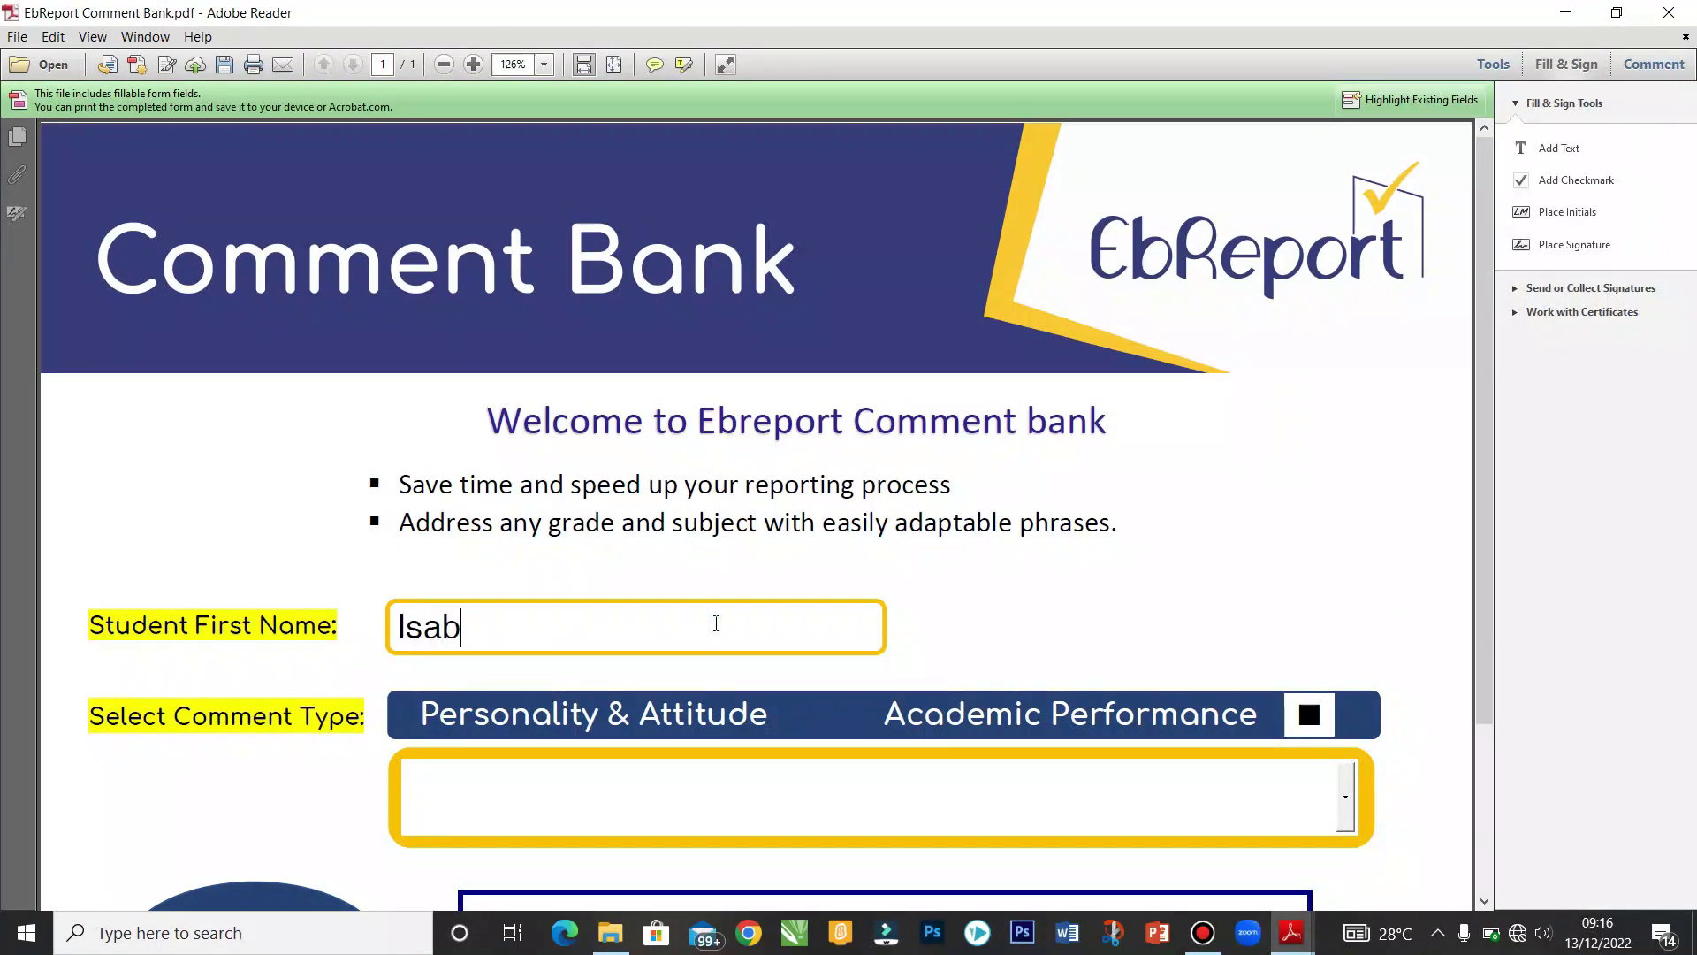
{"action": "type", "text": "ella"}
{"action": "left_click_drag", "start_coordinate": [1477, 582], "coordinate": [1481, 688]}
{"action": "left_click", "coordinate": [1347, 658]}
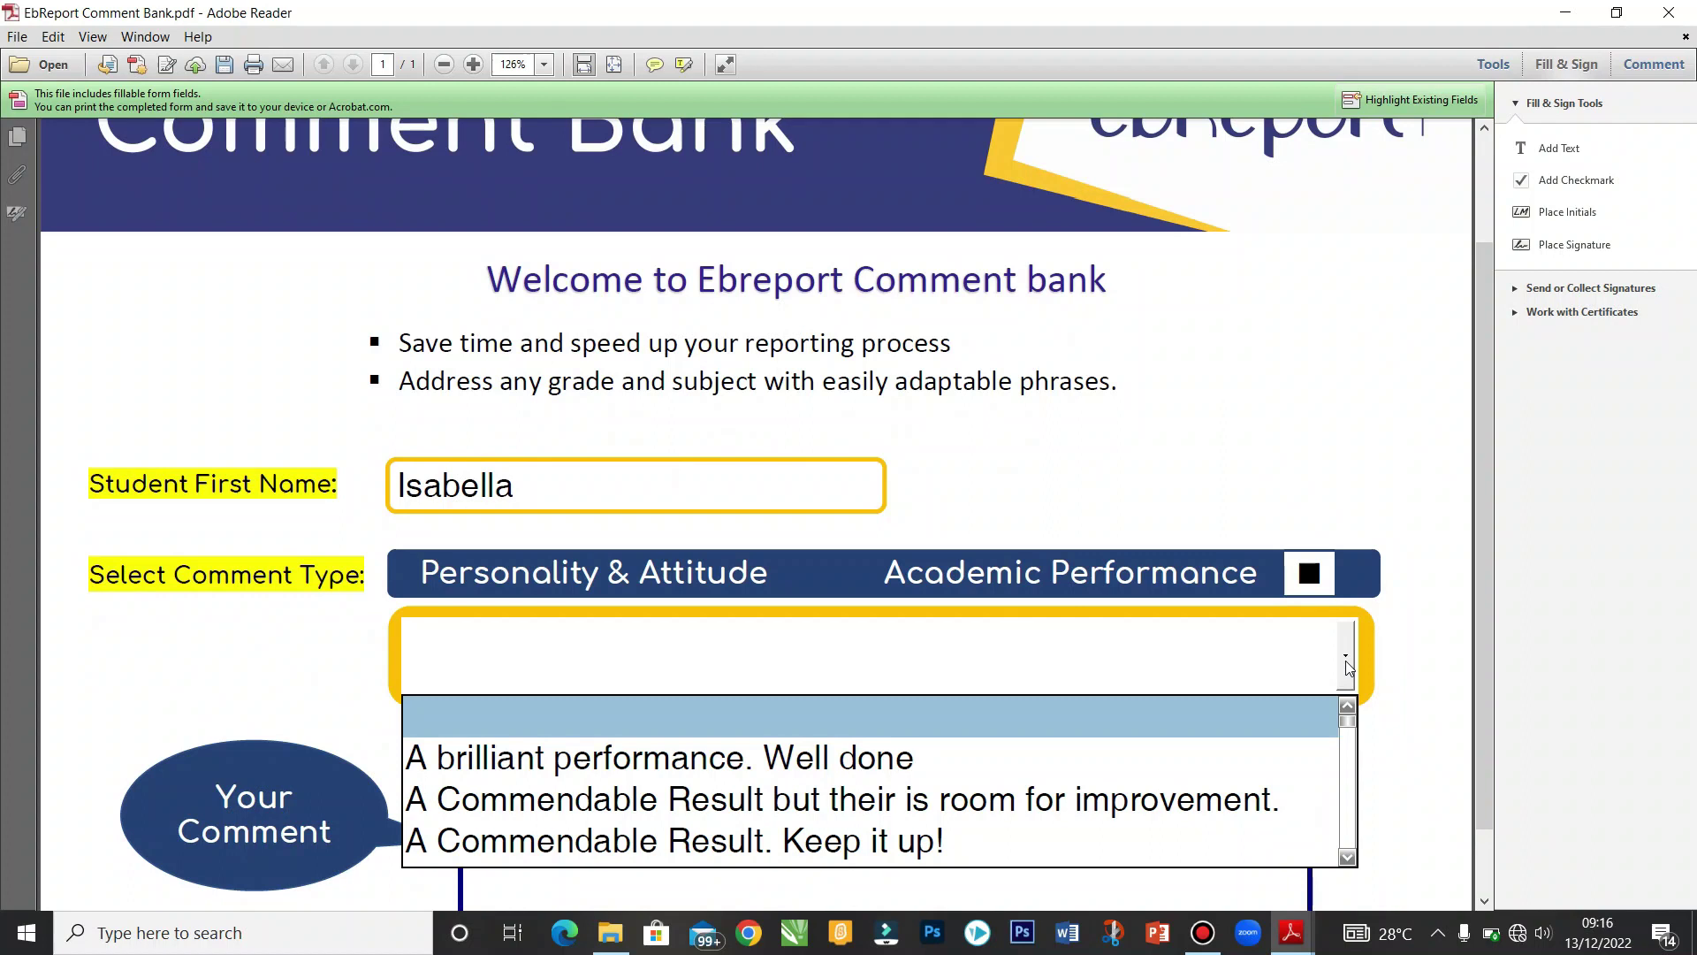
{"action": "left_click_drag", "start_coordinate": [1347, 721], "coordinate": [1351, 747]}
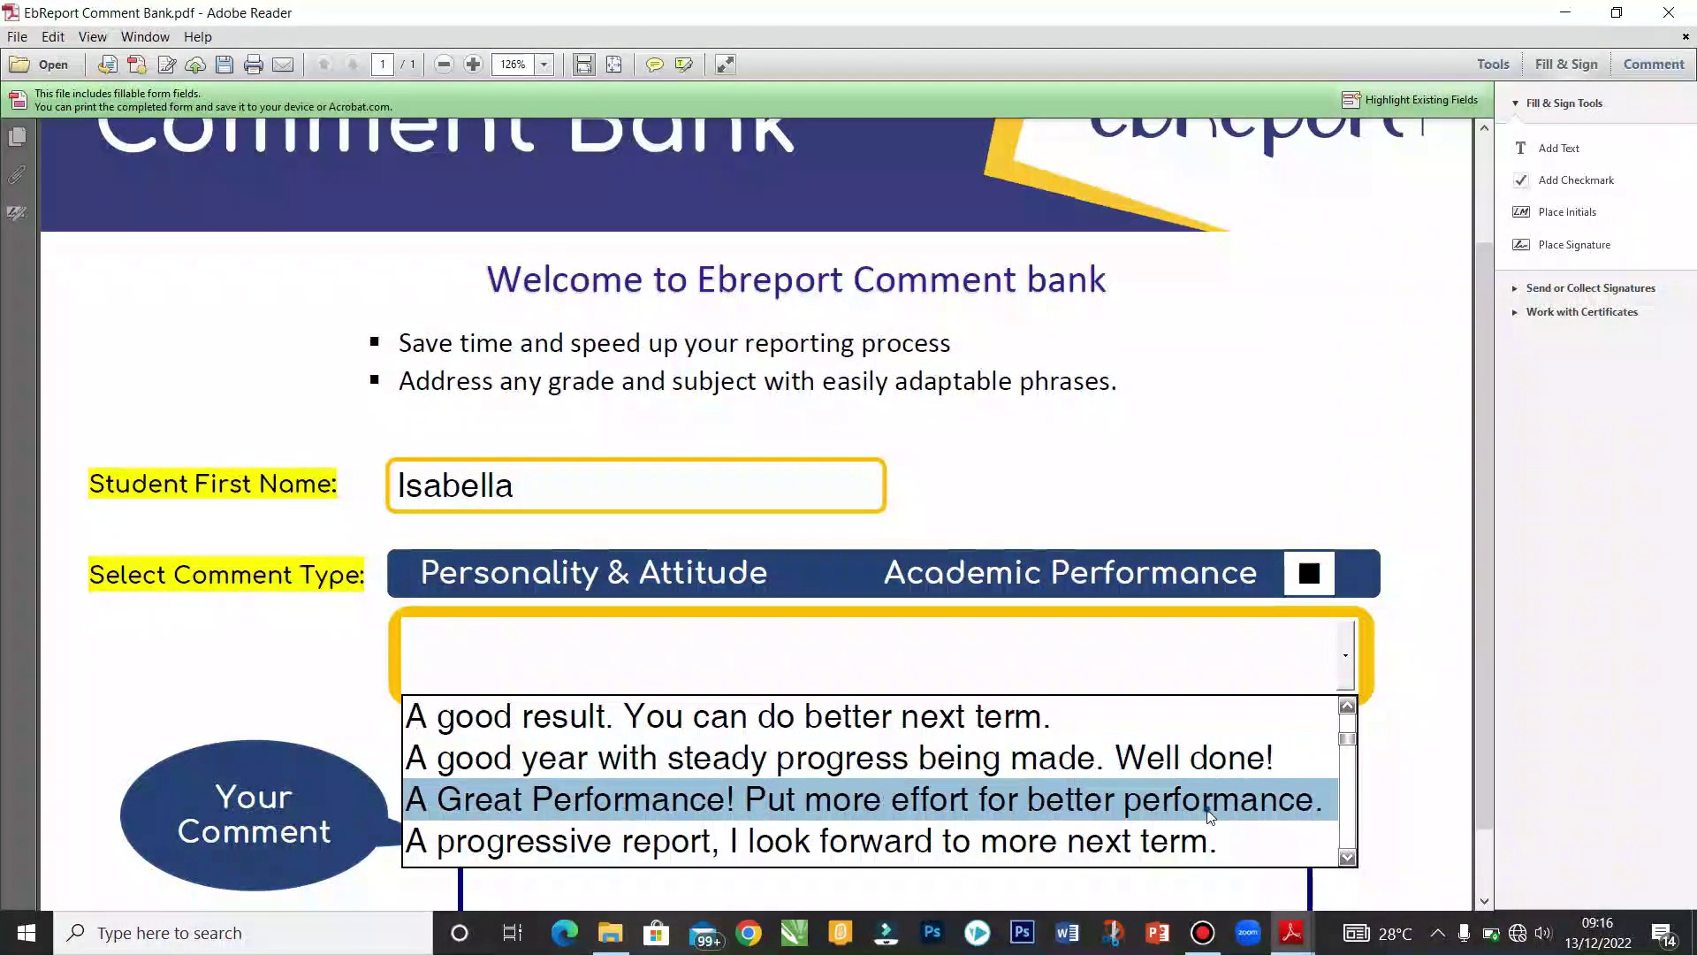
{"action": "left_click", "coordinate": [1207, 809]}
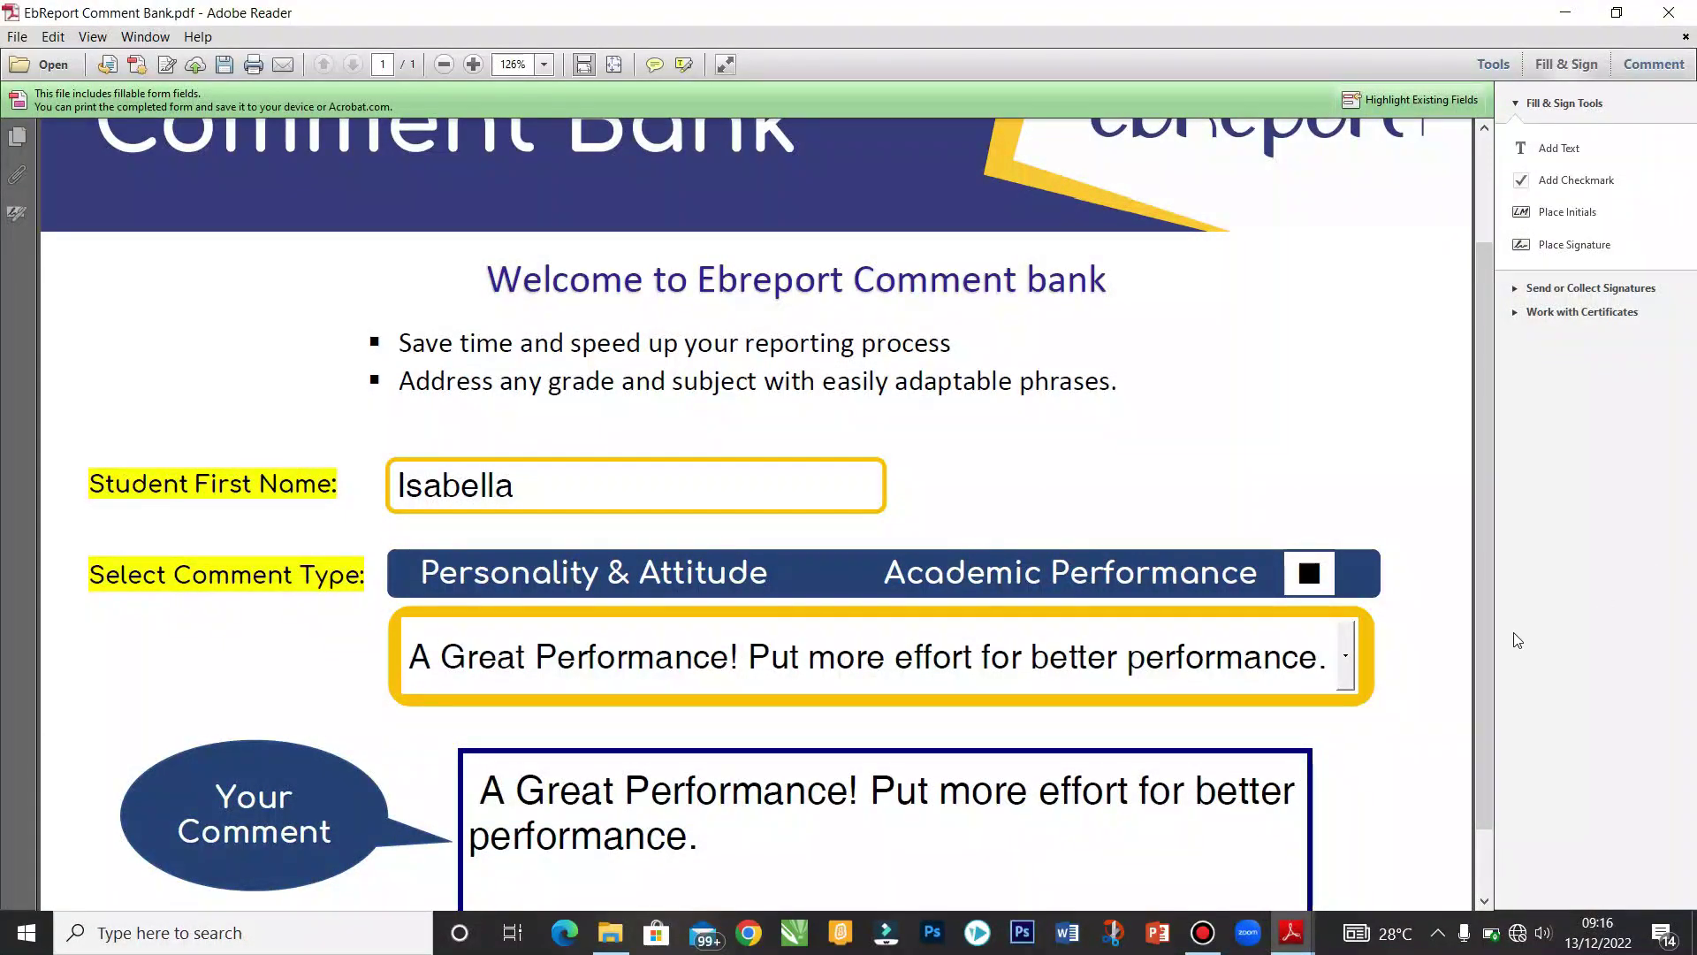
Step: Copy the generated comment, exit the Comment Bank, and paste it into Principal's Comment
{"action": "scroll", "coordinate": [1488, 672], "scroll_direction": "down", "scroll_amount": 2}
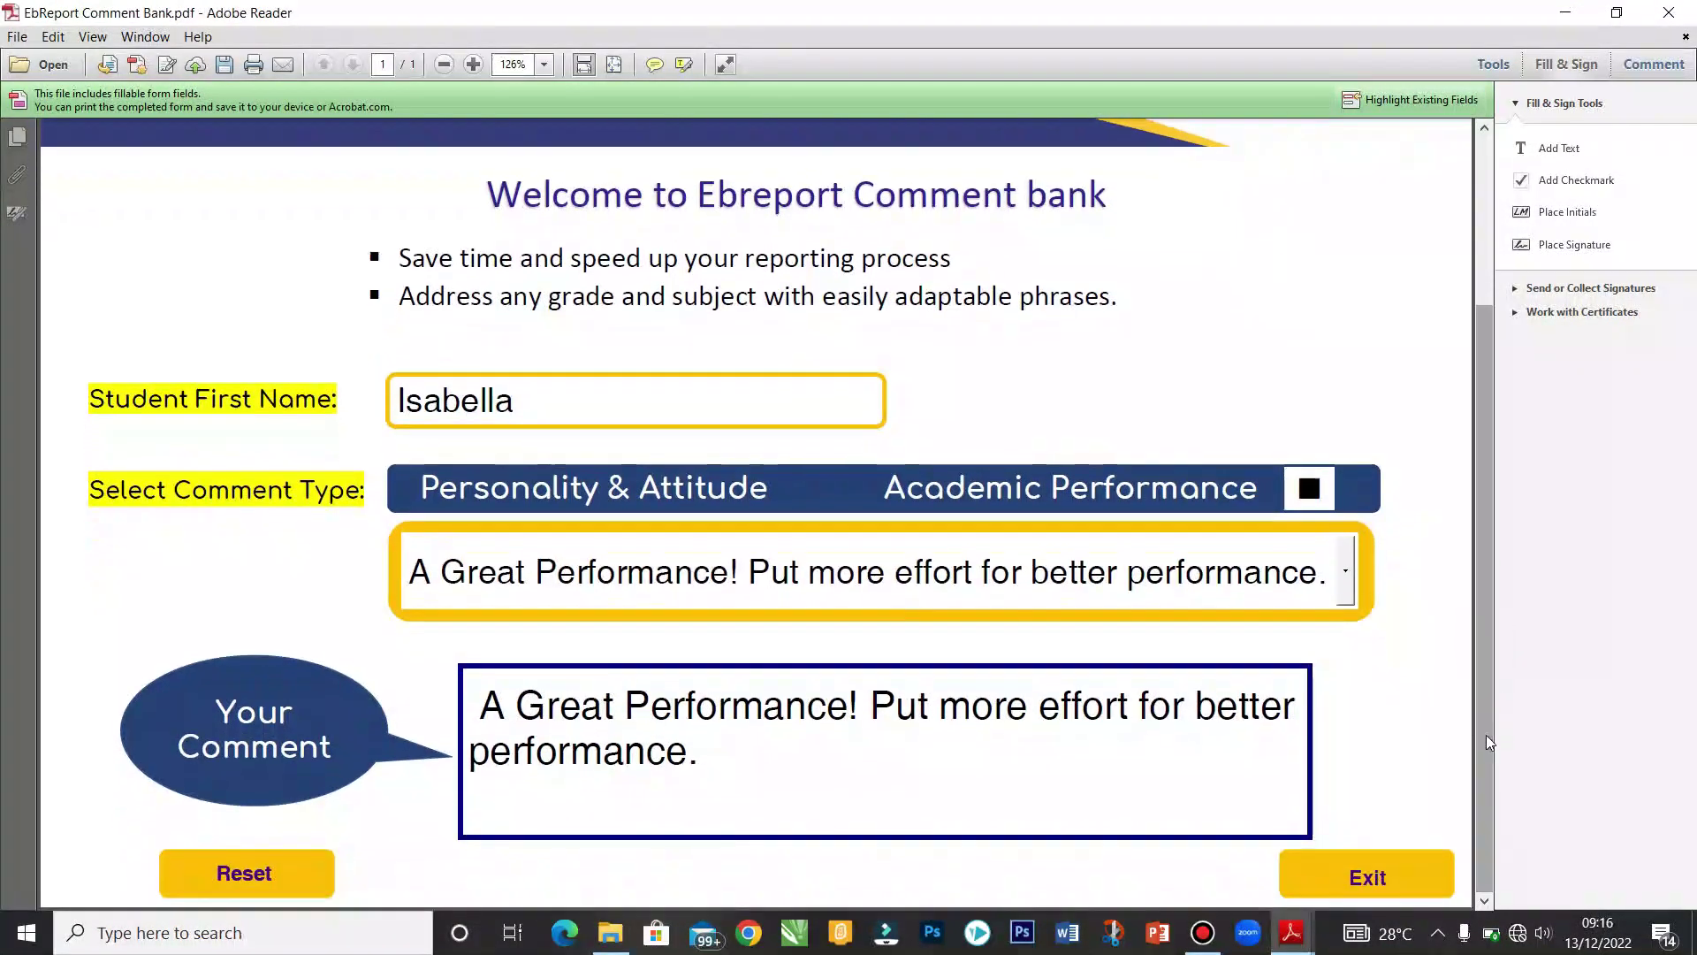
{"action": "left_click", "coordinate": [909, 796]}
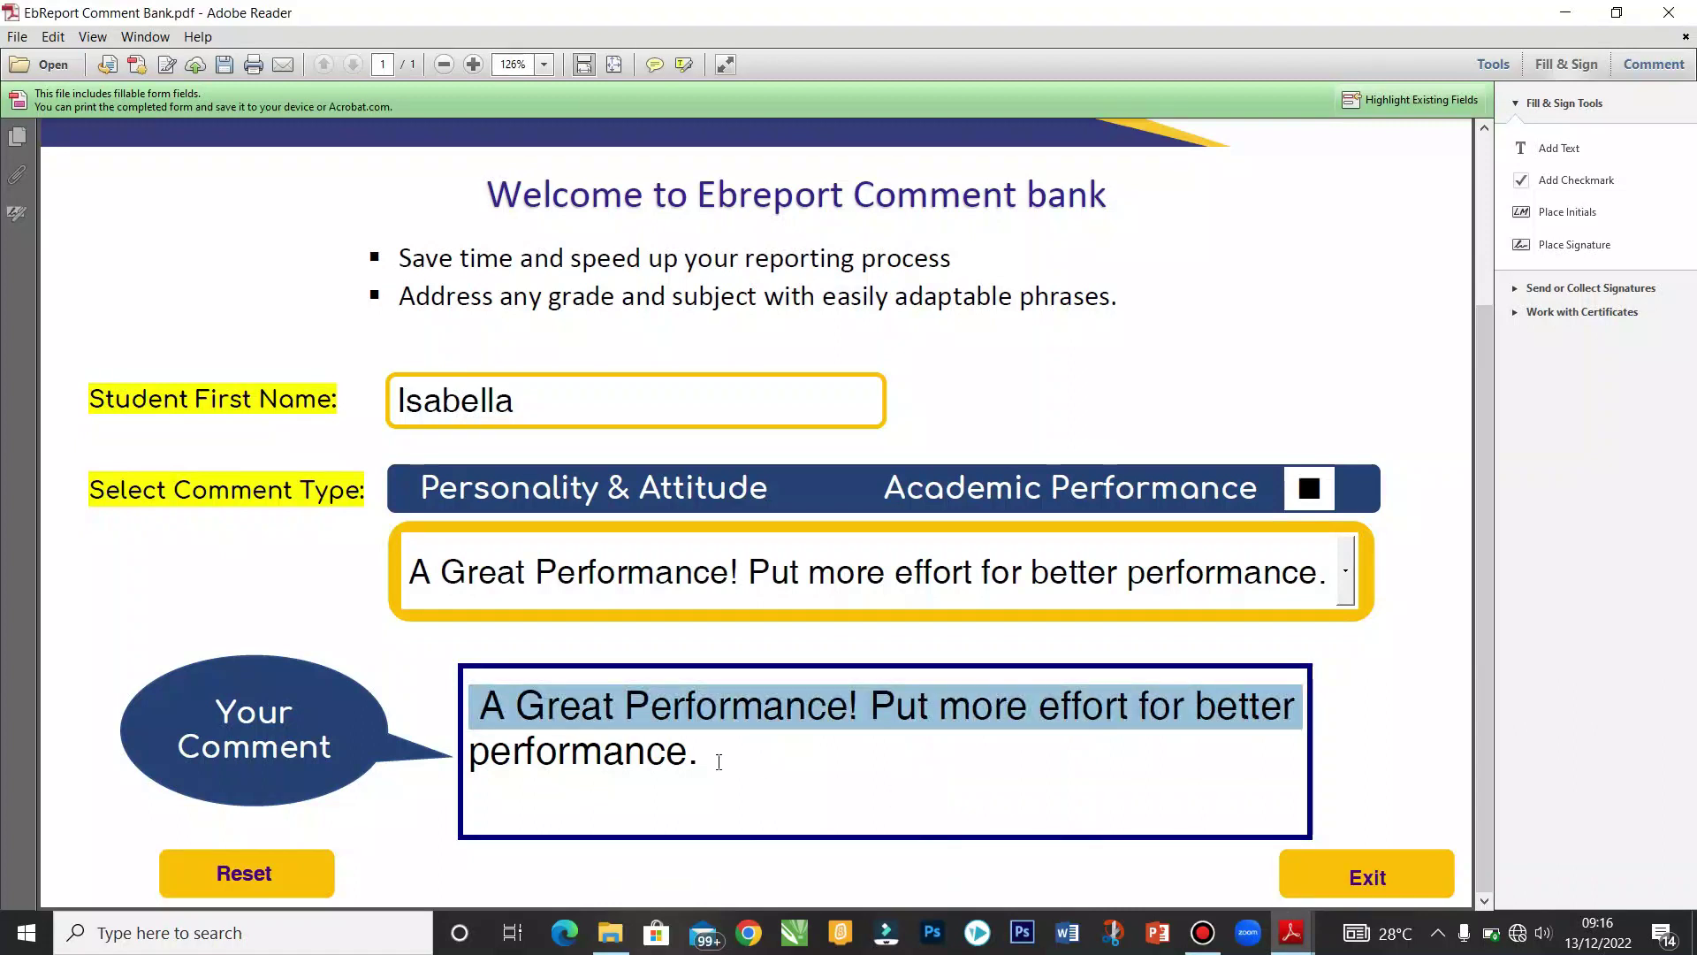
{"action": "left_click_drag", "start_coordinate": [716, 761], "coordinate": [701, 758]}
{"action": "right_click", "coordinate": [635, 745]}
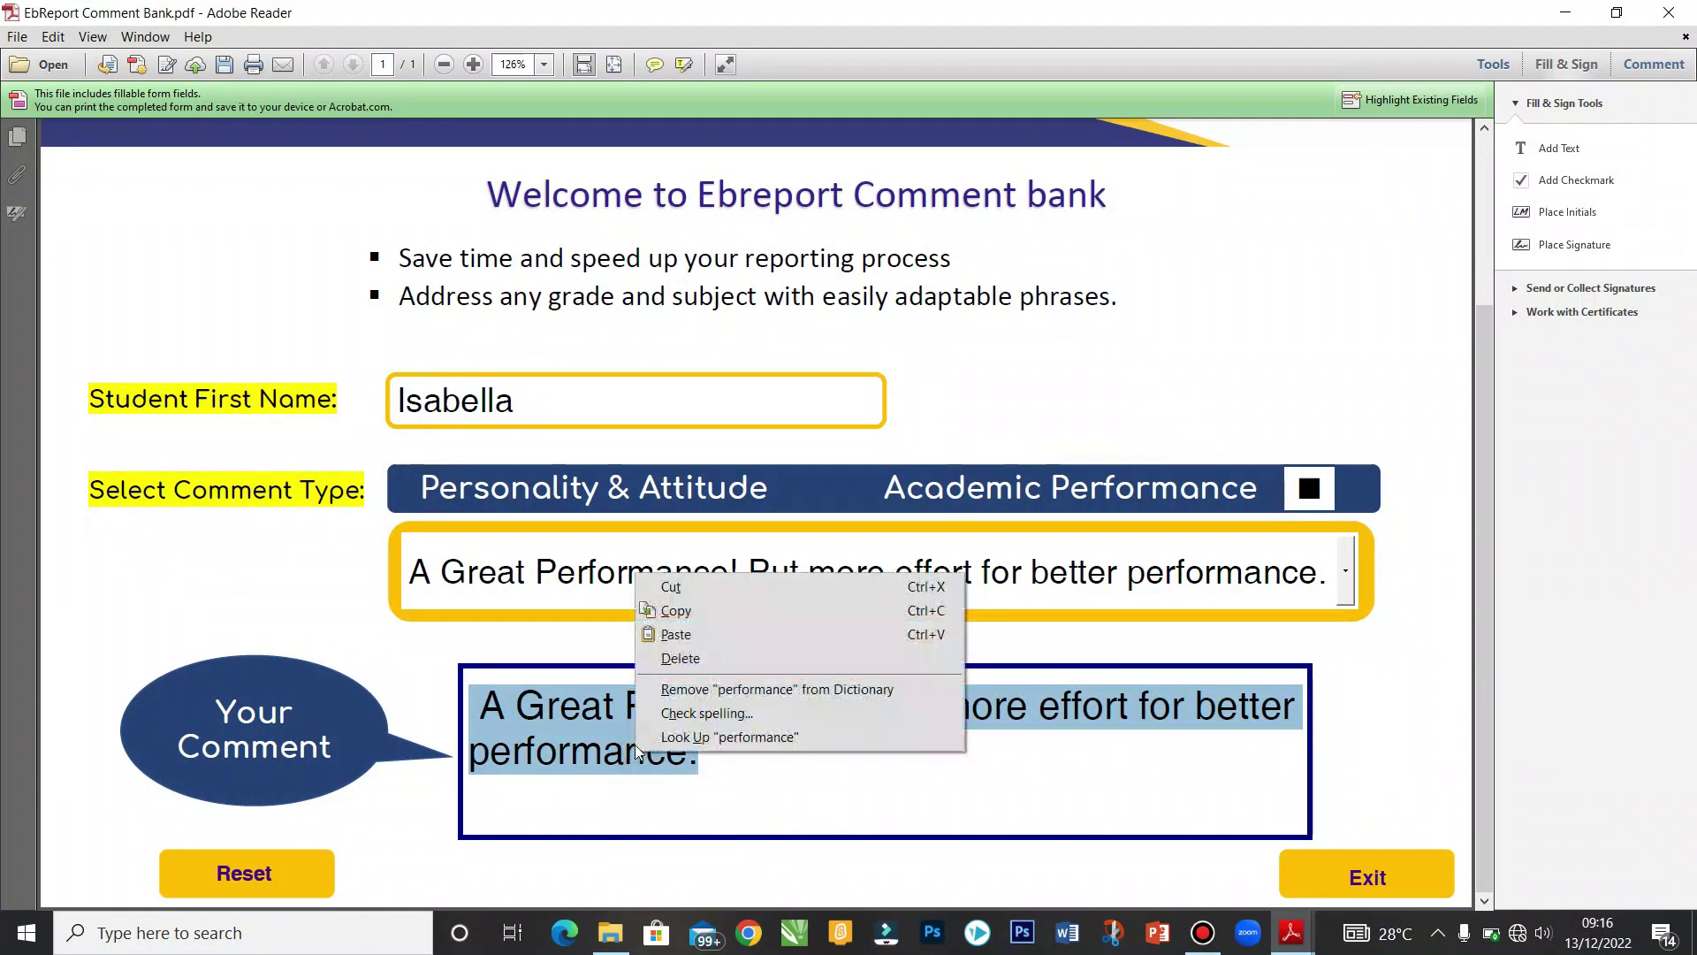
{"action": "left_click", "coordinate": [730, 608]}
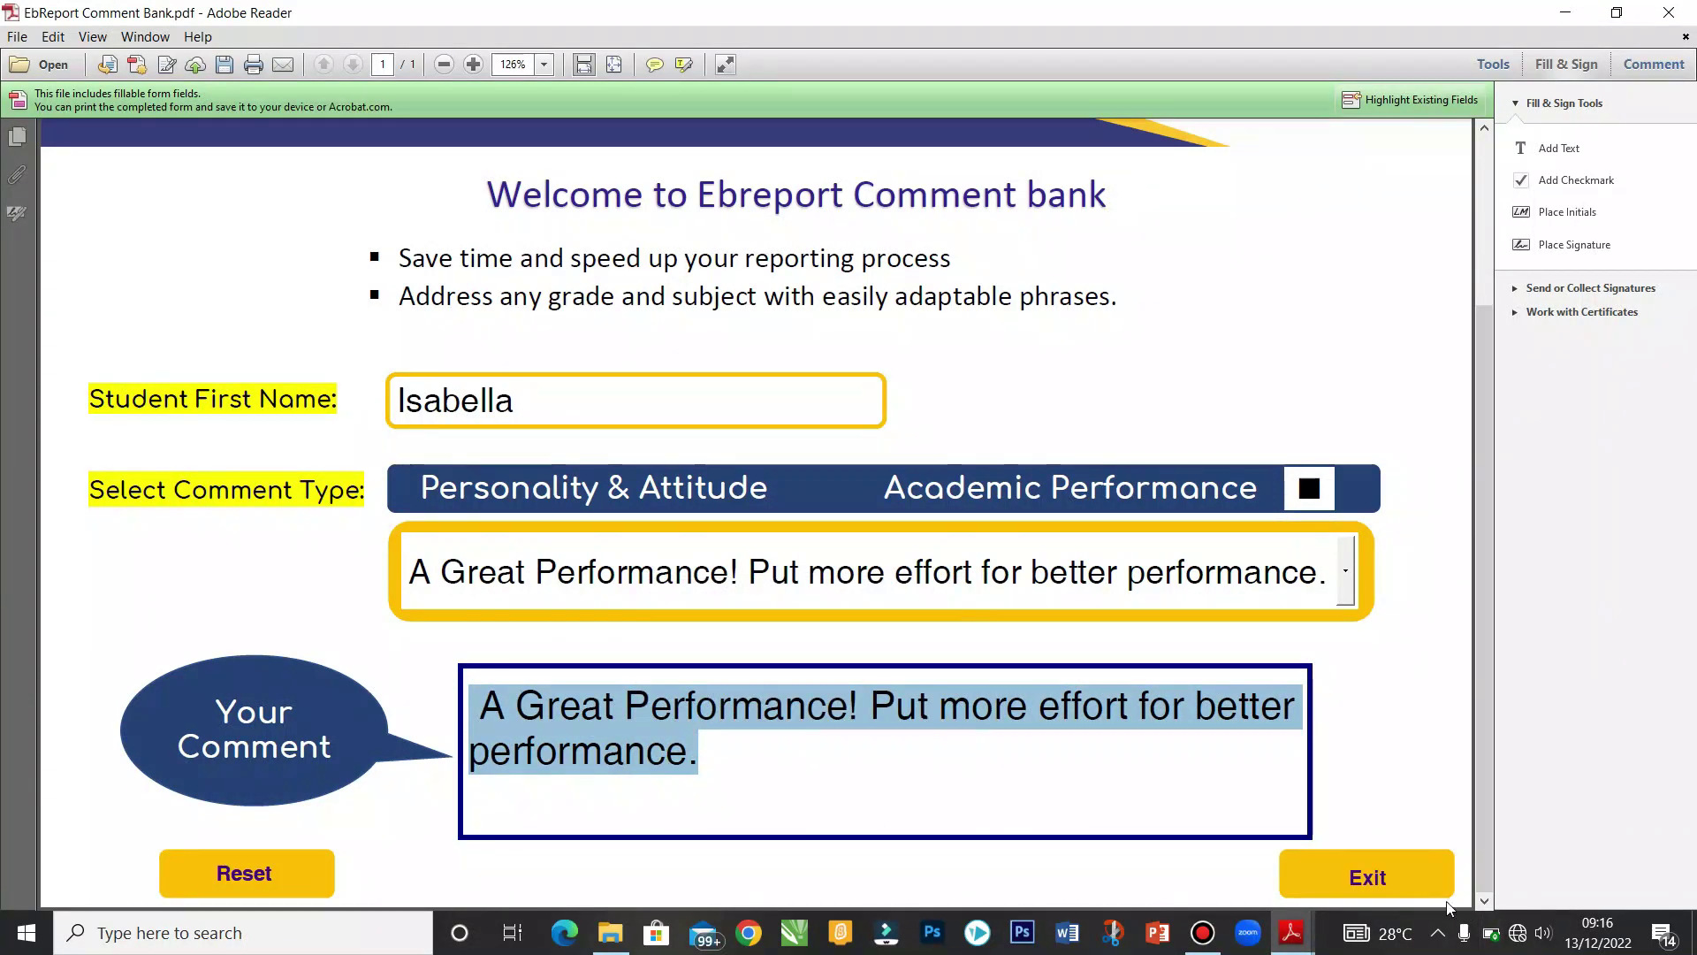
{"action": "left_click", "coordinate": [1419, 880]}
{"action": "right_click", "coordinate": [613, 683]}
{"action": "left_click", "coordinate": [638, 694]}
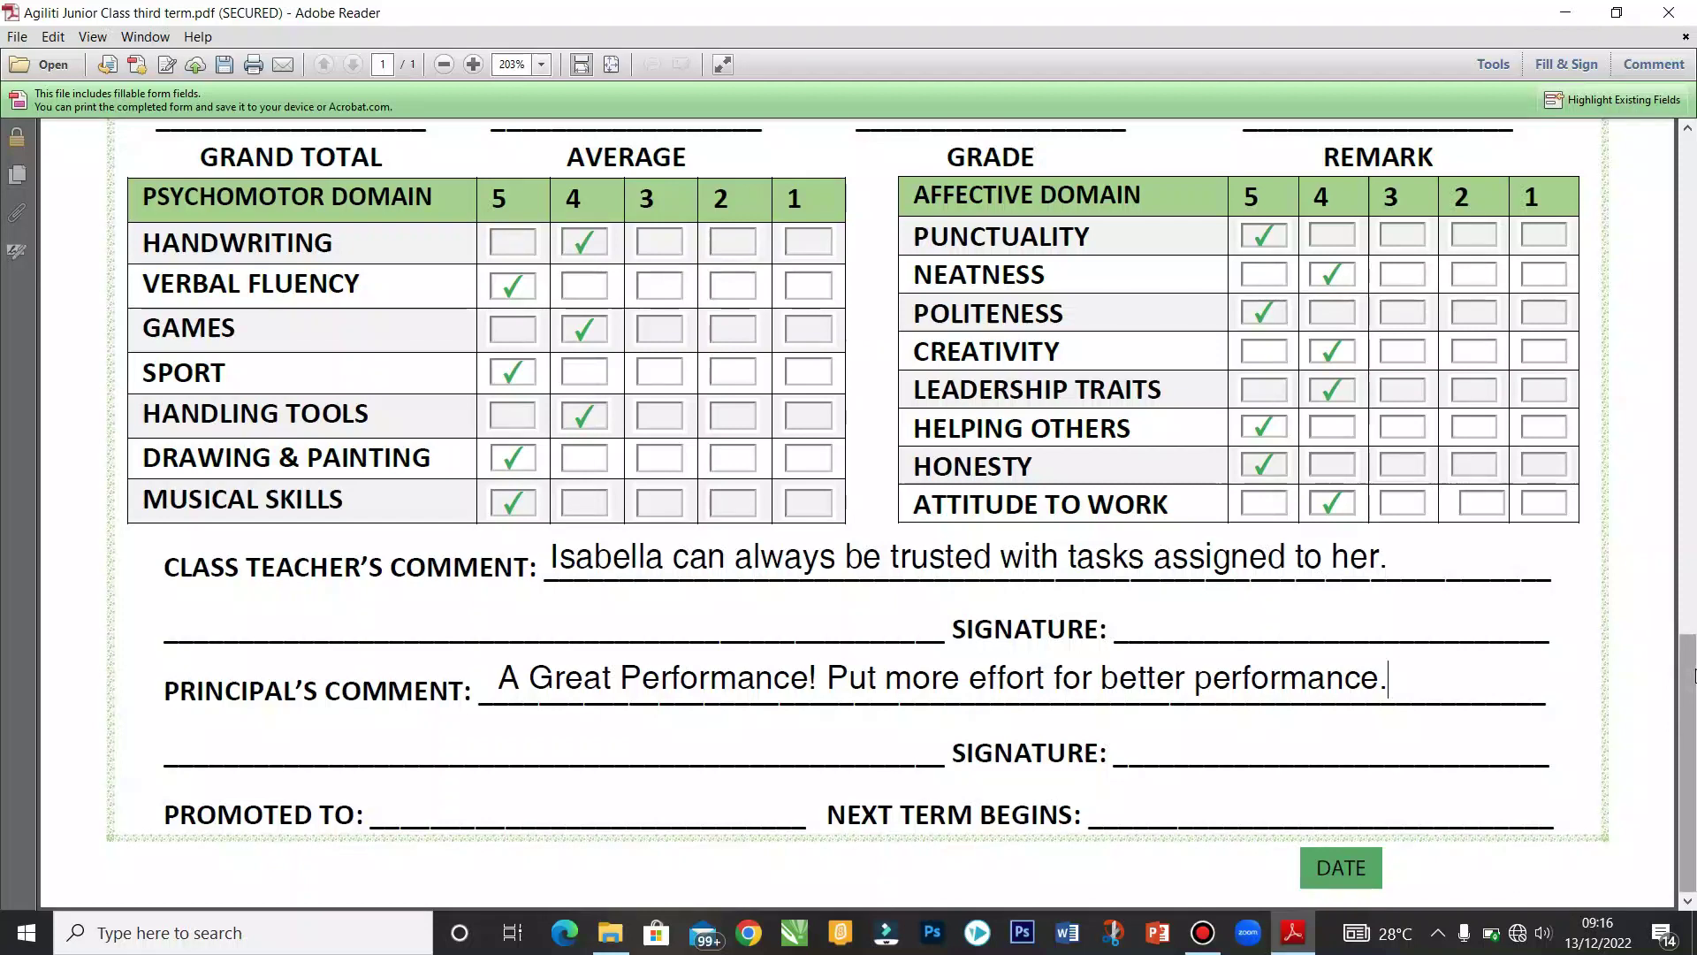
Step: Enter SS3 in the Promoted To field and bring up the DATE calendar
{"action": "left_click", "coordinate": [410, 804]}
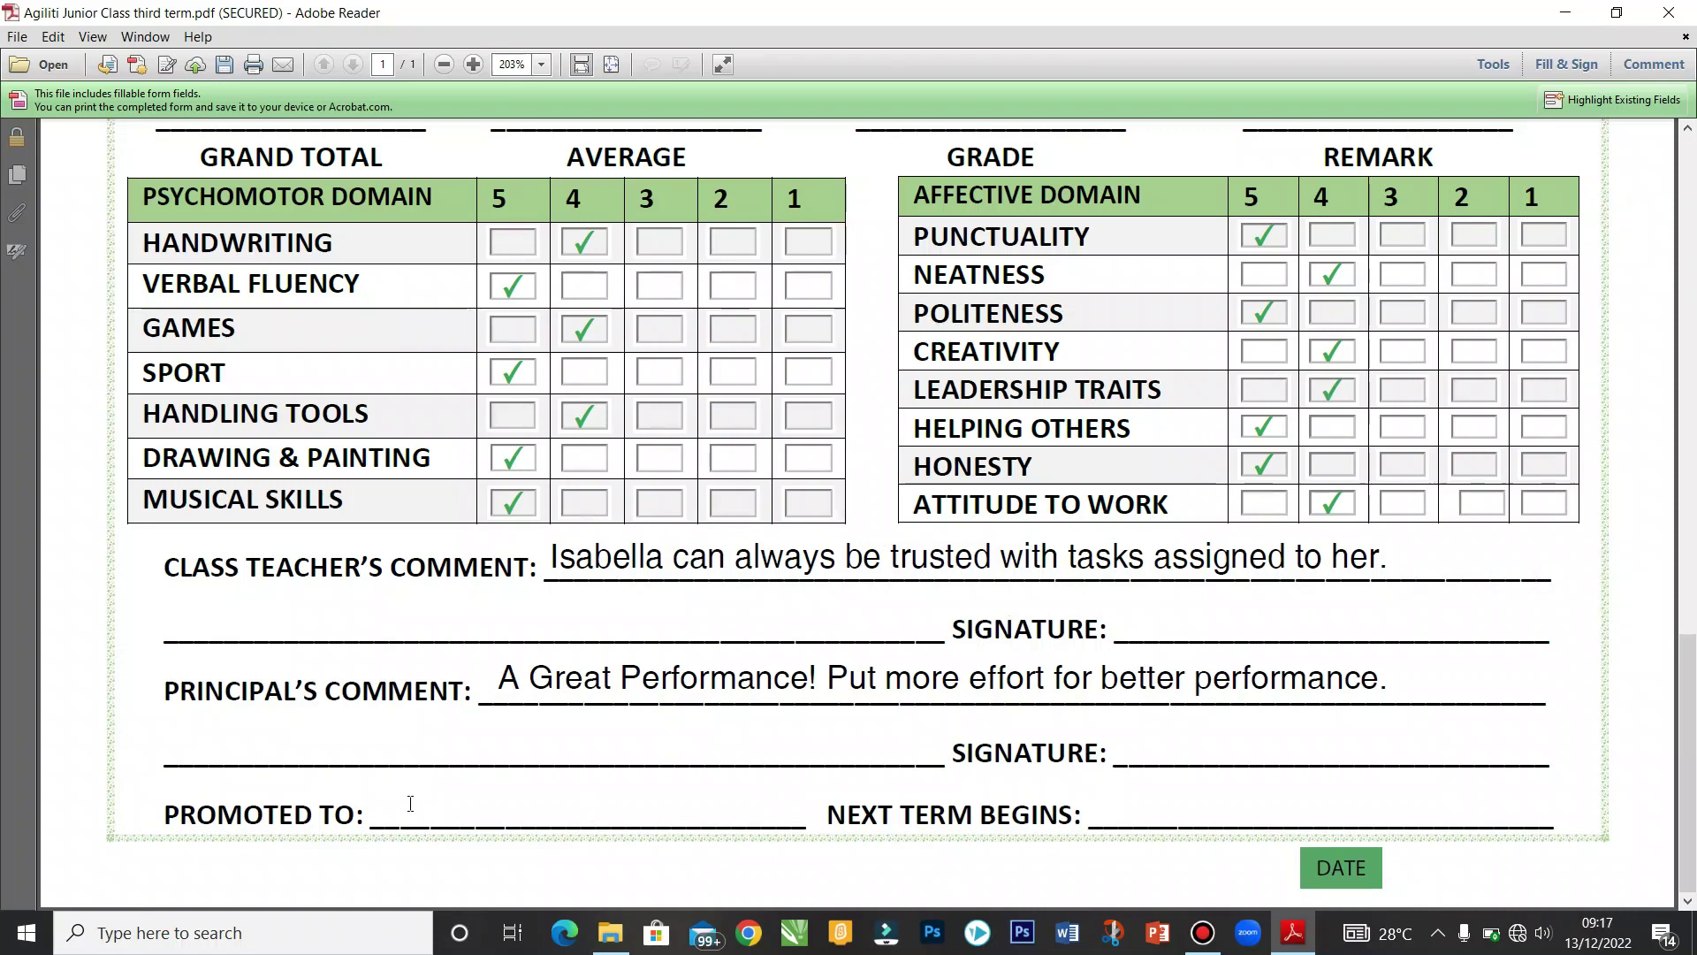
{"action": "type", "text": "SS3"}
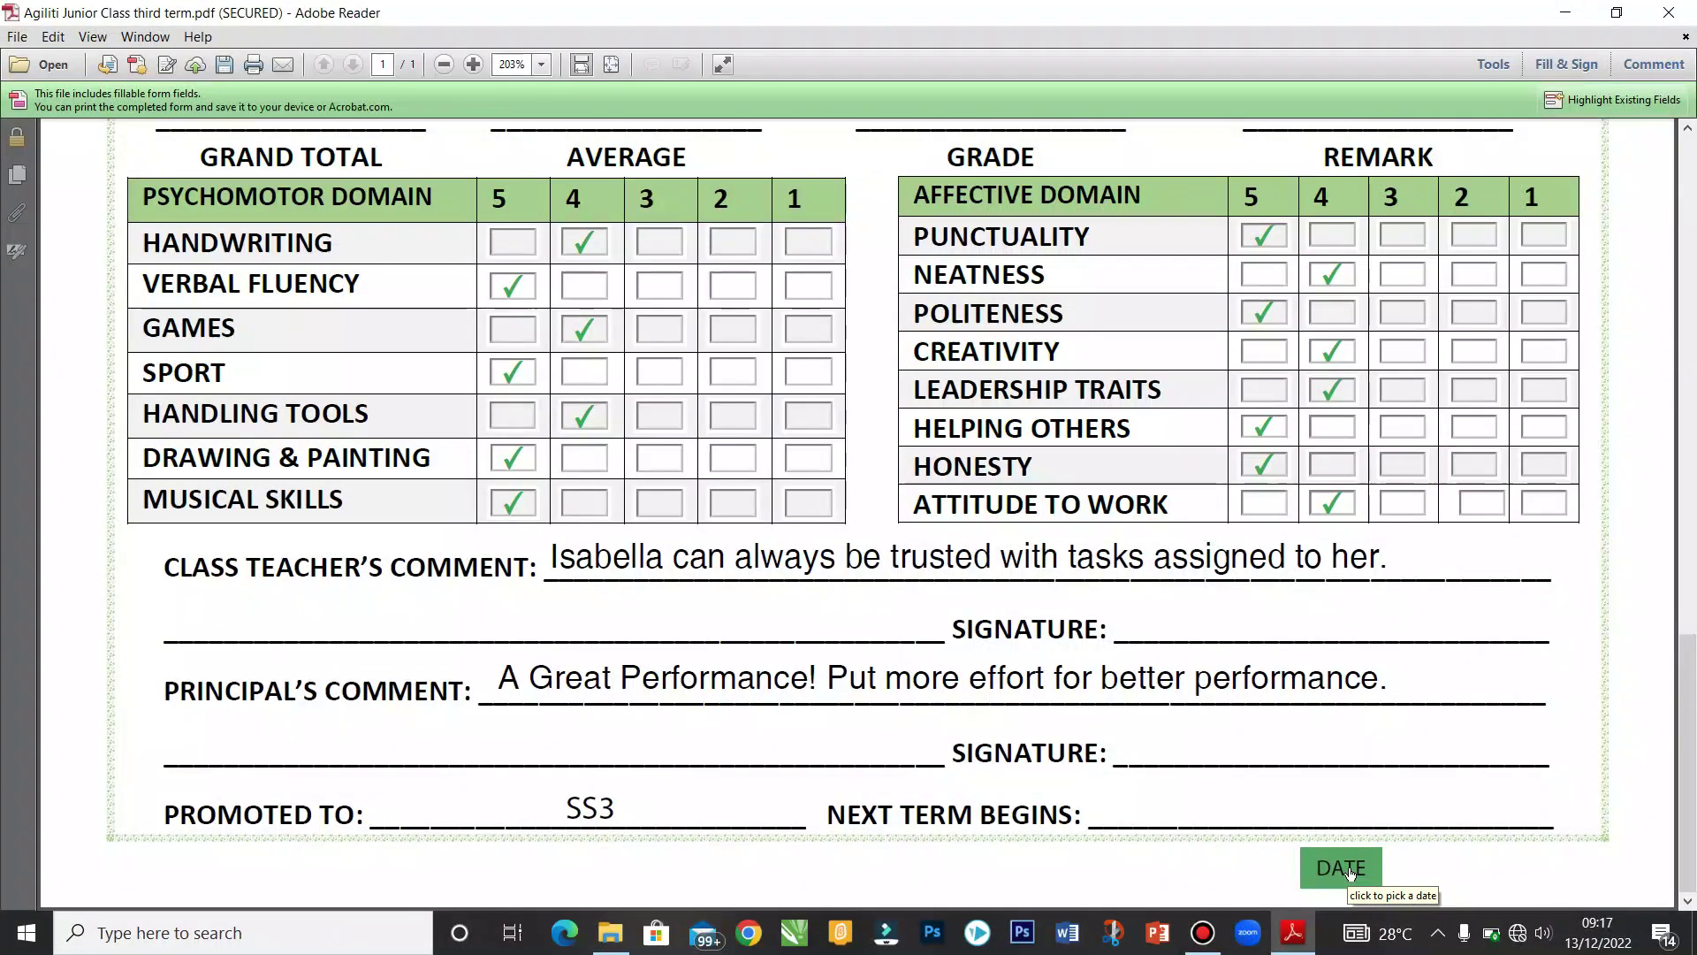
{"action": "left_click", "coordinate": [1349, 870]}
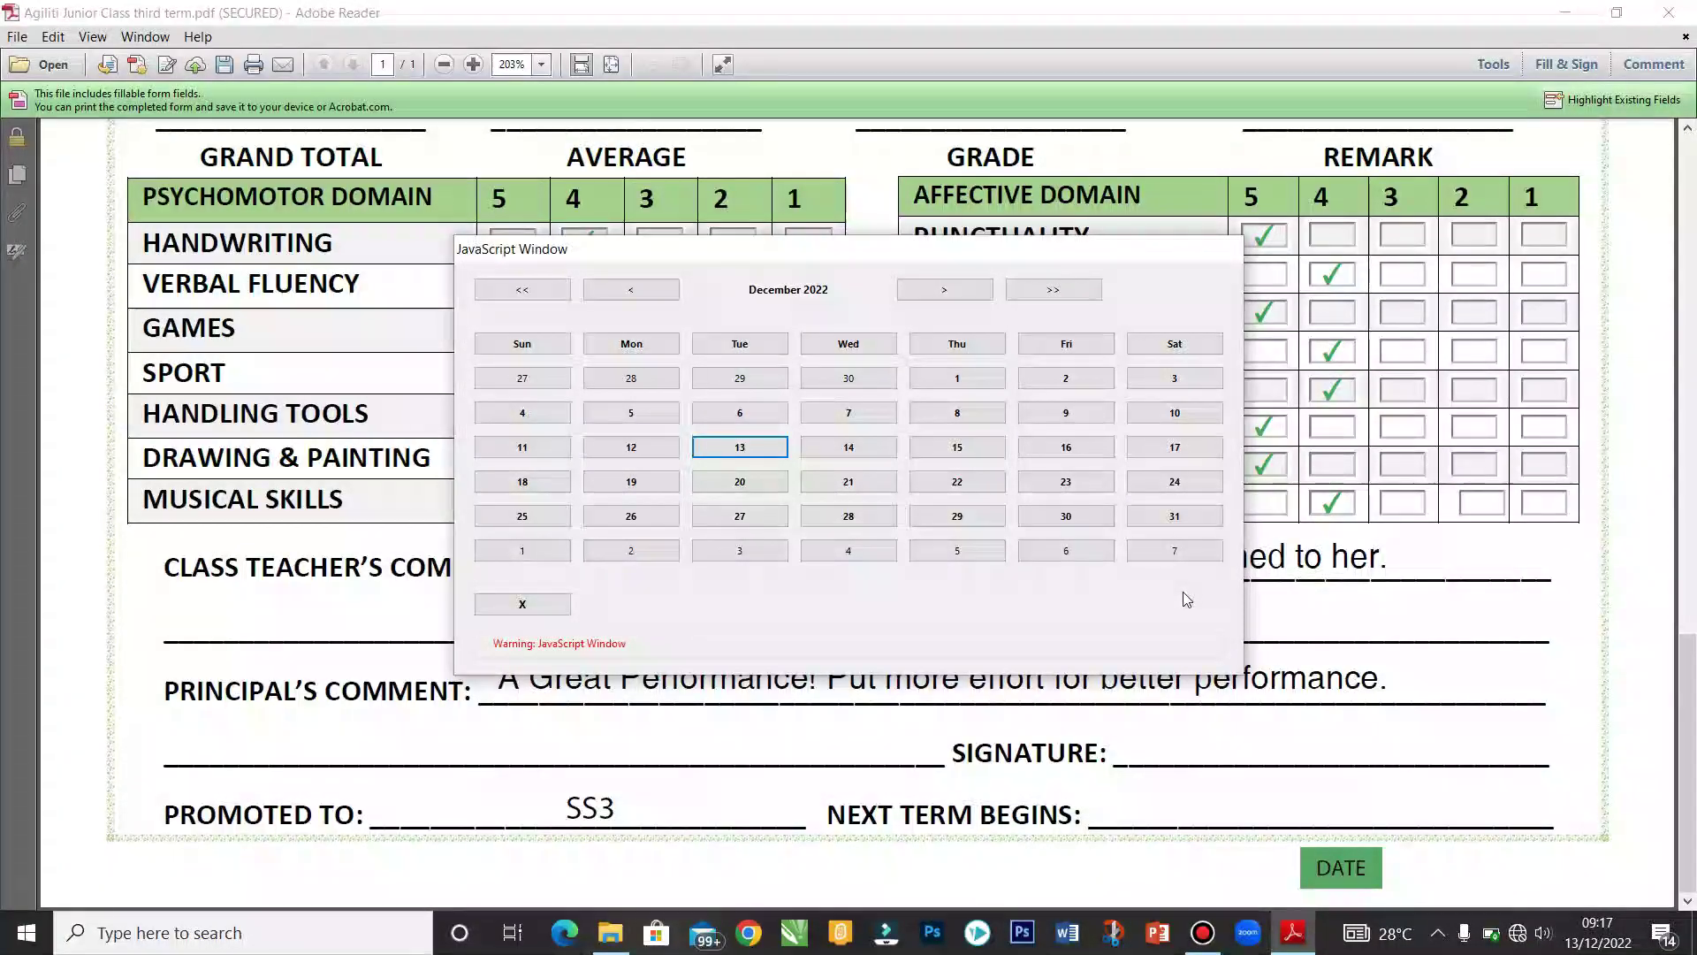
Step: Pick Monday January 9, 2023 in the calendar and return to the top of the form
{"action": "left_click", "coordinate": [964, 303]}
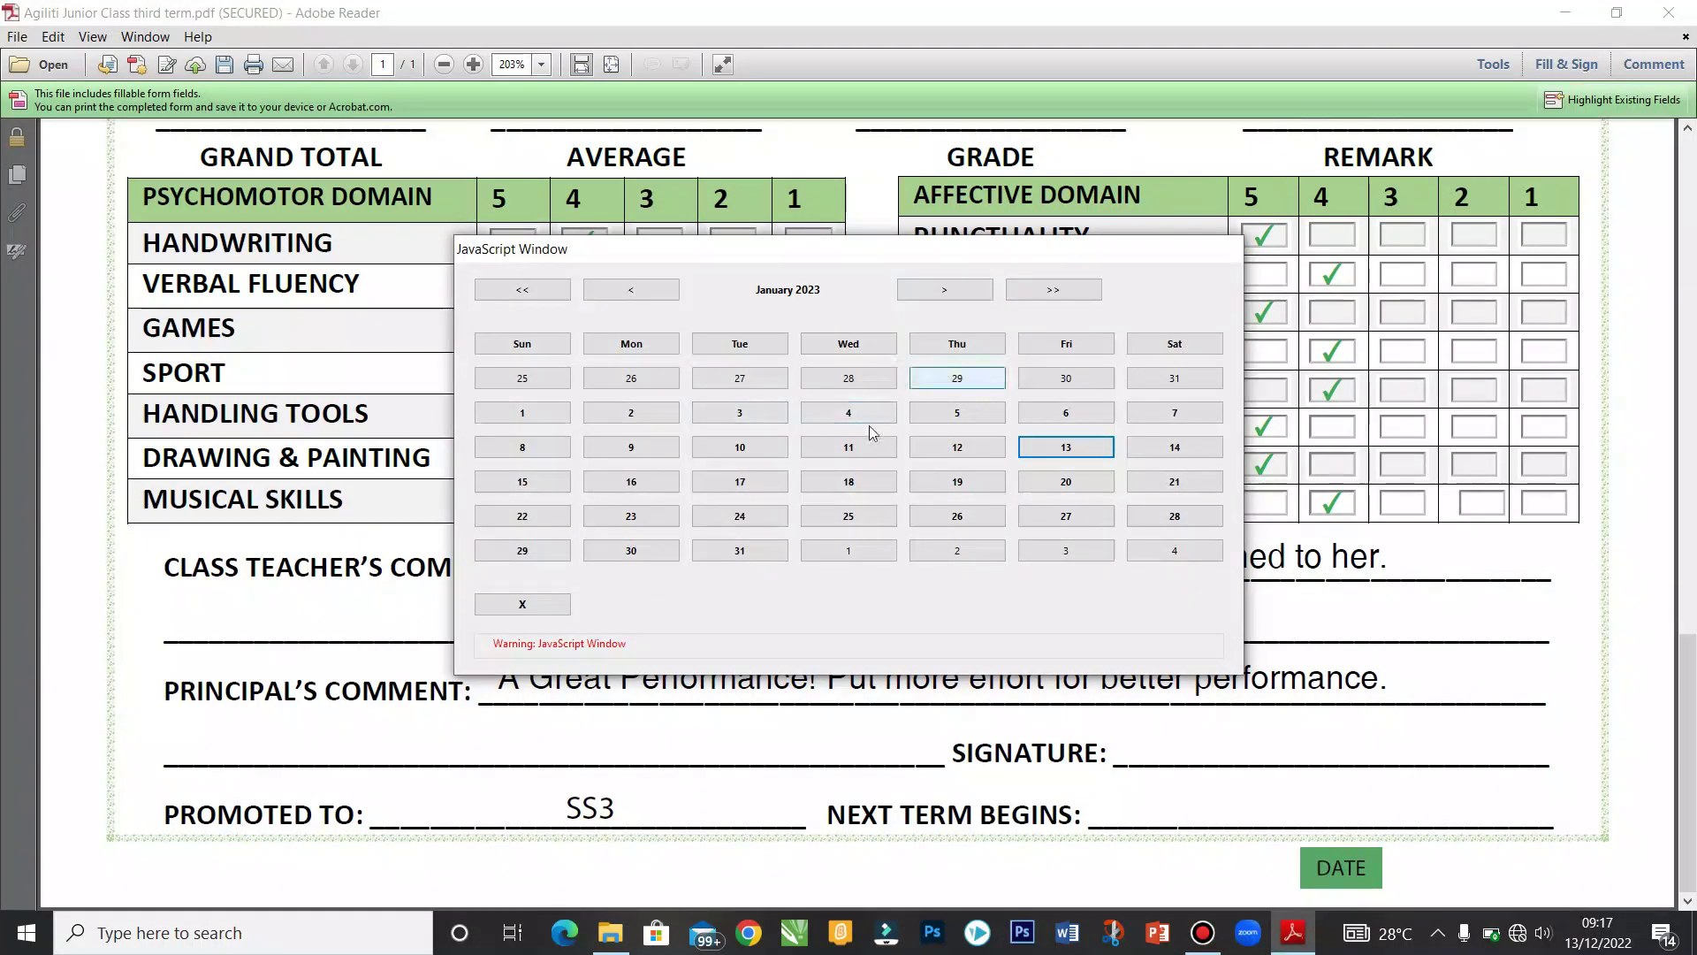
{"action": "left_click", "coordinate": [663, 448]}
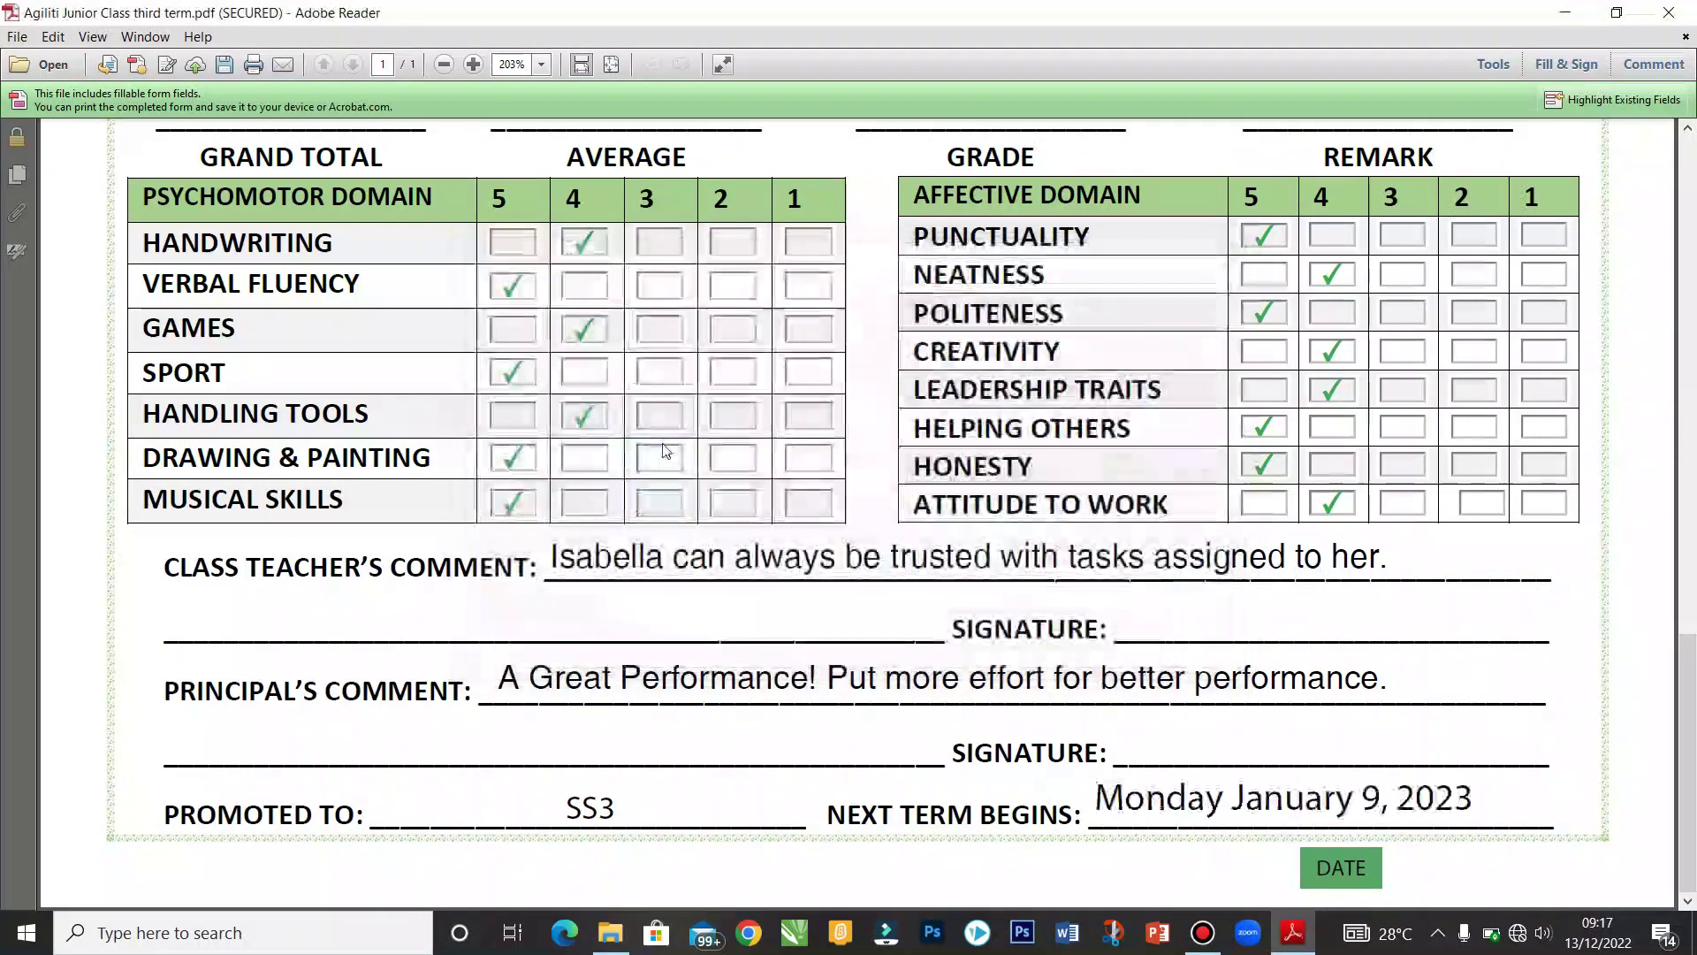
{"action": "scroll", "coordinate": [665, 451], "scroll_direction": "up", "scroll_amount": 5}
{"action": "scroll", "coordinate": [1690, 550], "scroll_direction": "down", "scroll_amount": 1}
{"action": "left_click_drag", "start_coordinate": [1692, 550], "coordinate": [1690, 119]}
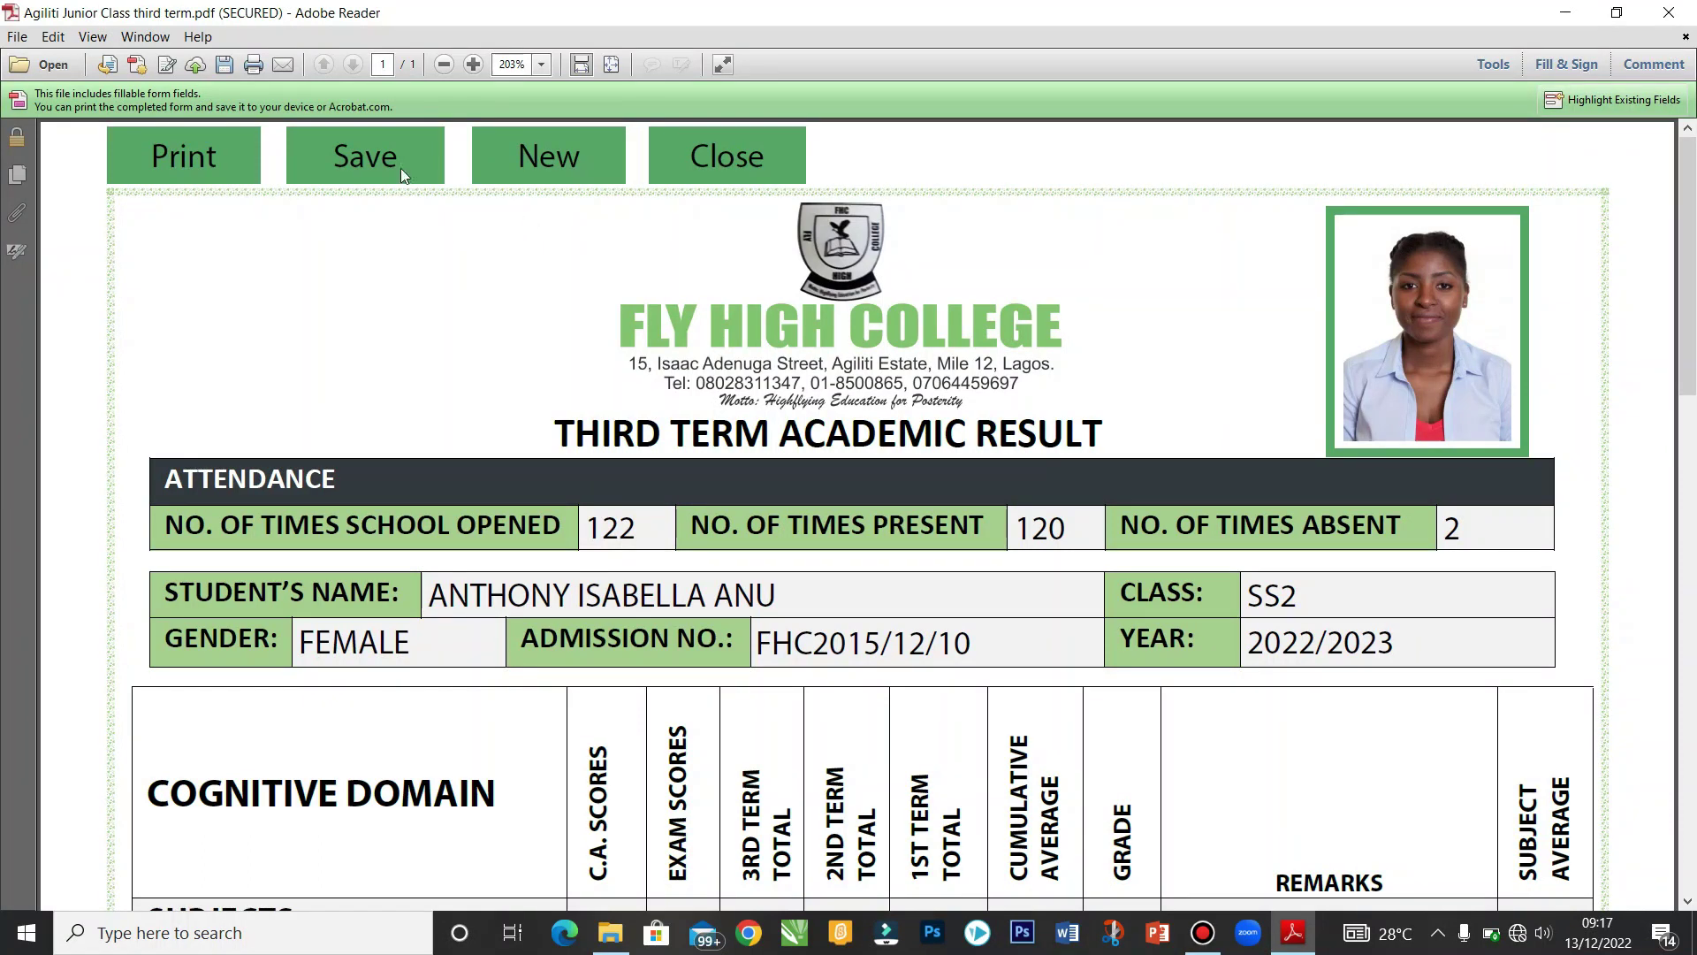
Step: Save the filled report in the FHC folder with the student's full name as file name
{"action": "left_click", "coordinate": [359, 146]}
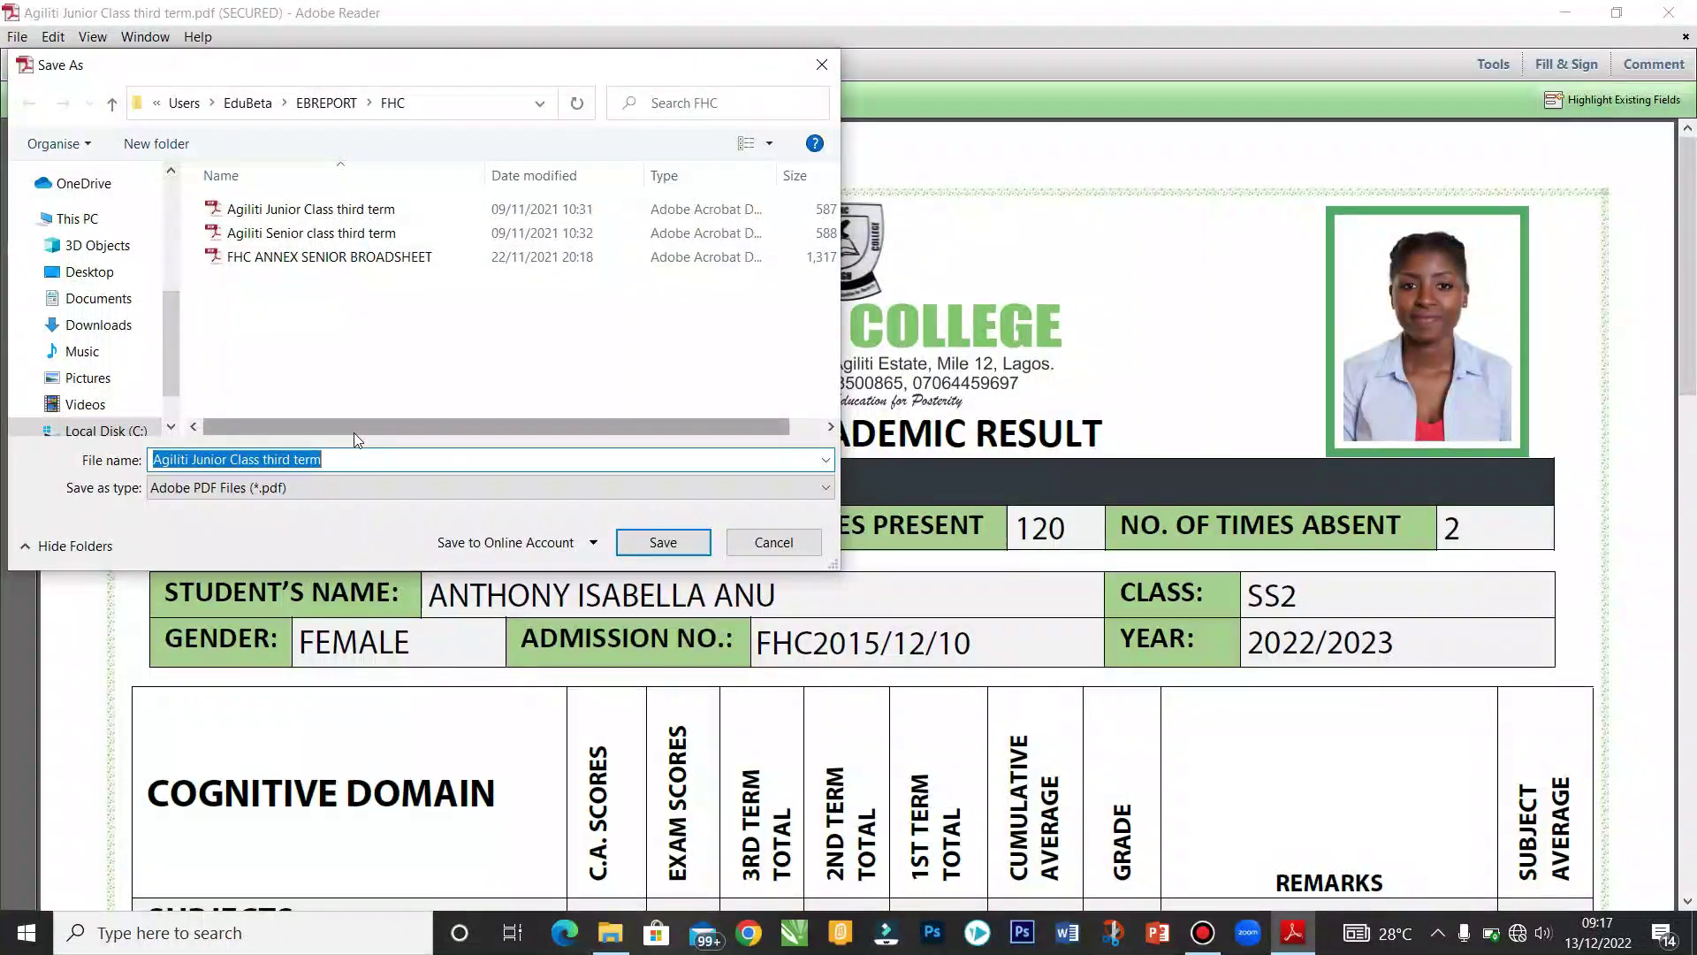
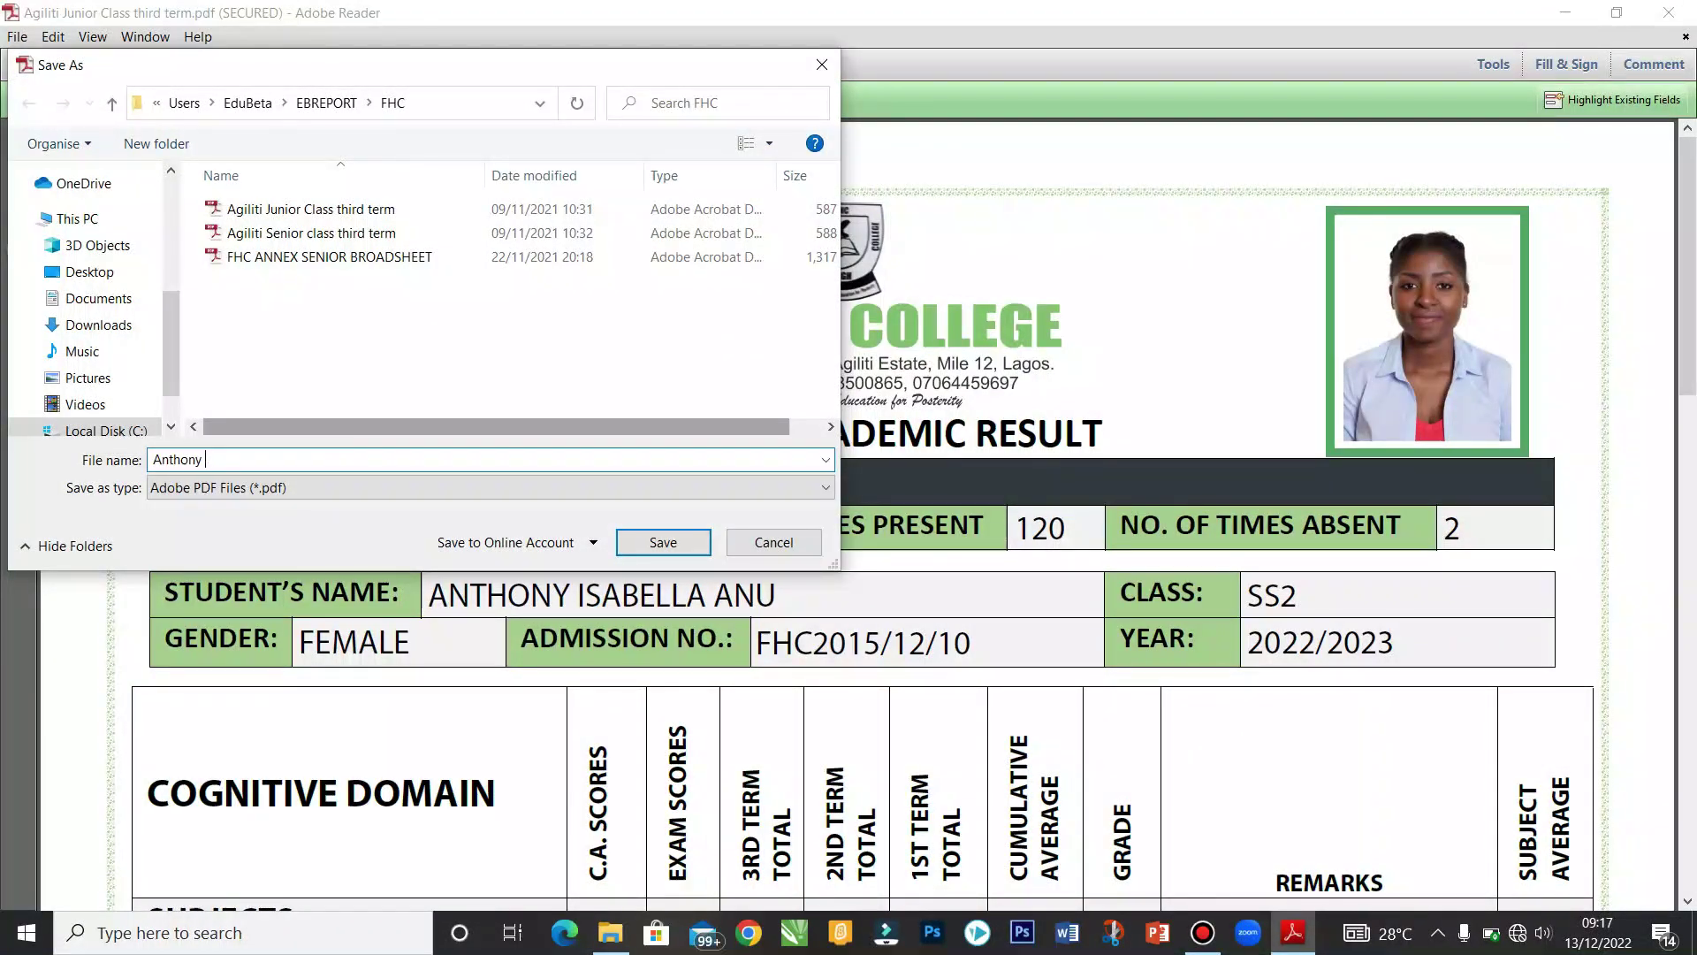
{"action": "left_click", "coordinate": [661, 542]}
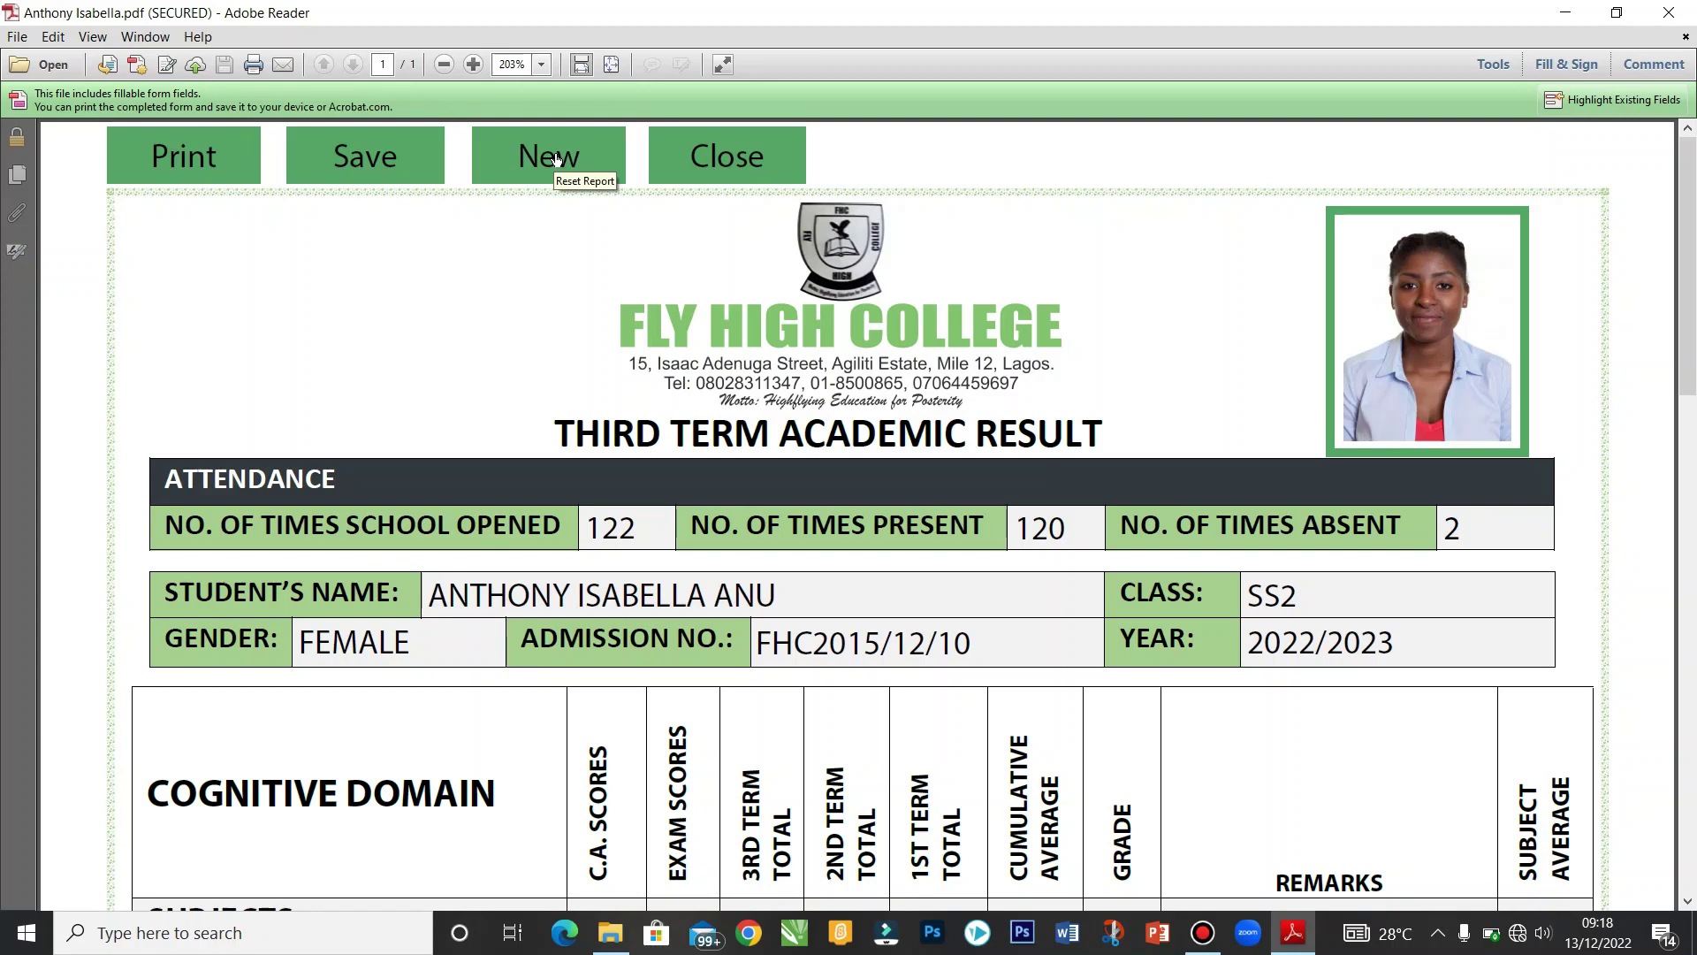
Step: Reset all report fields with the form's New button, then close the document
{"action": "left_click", "coordinate": [556, 158]}
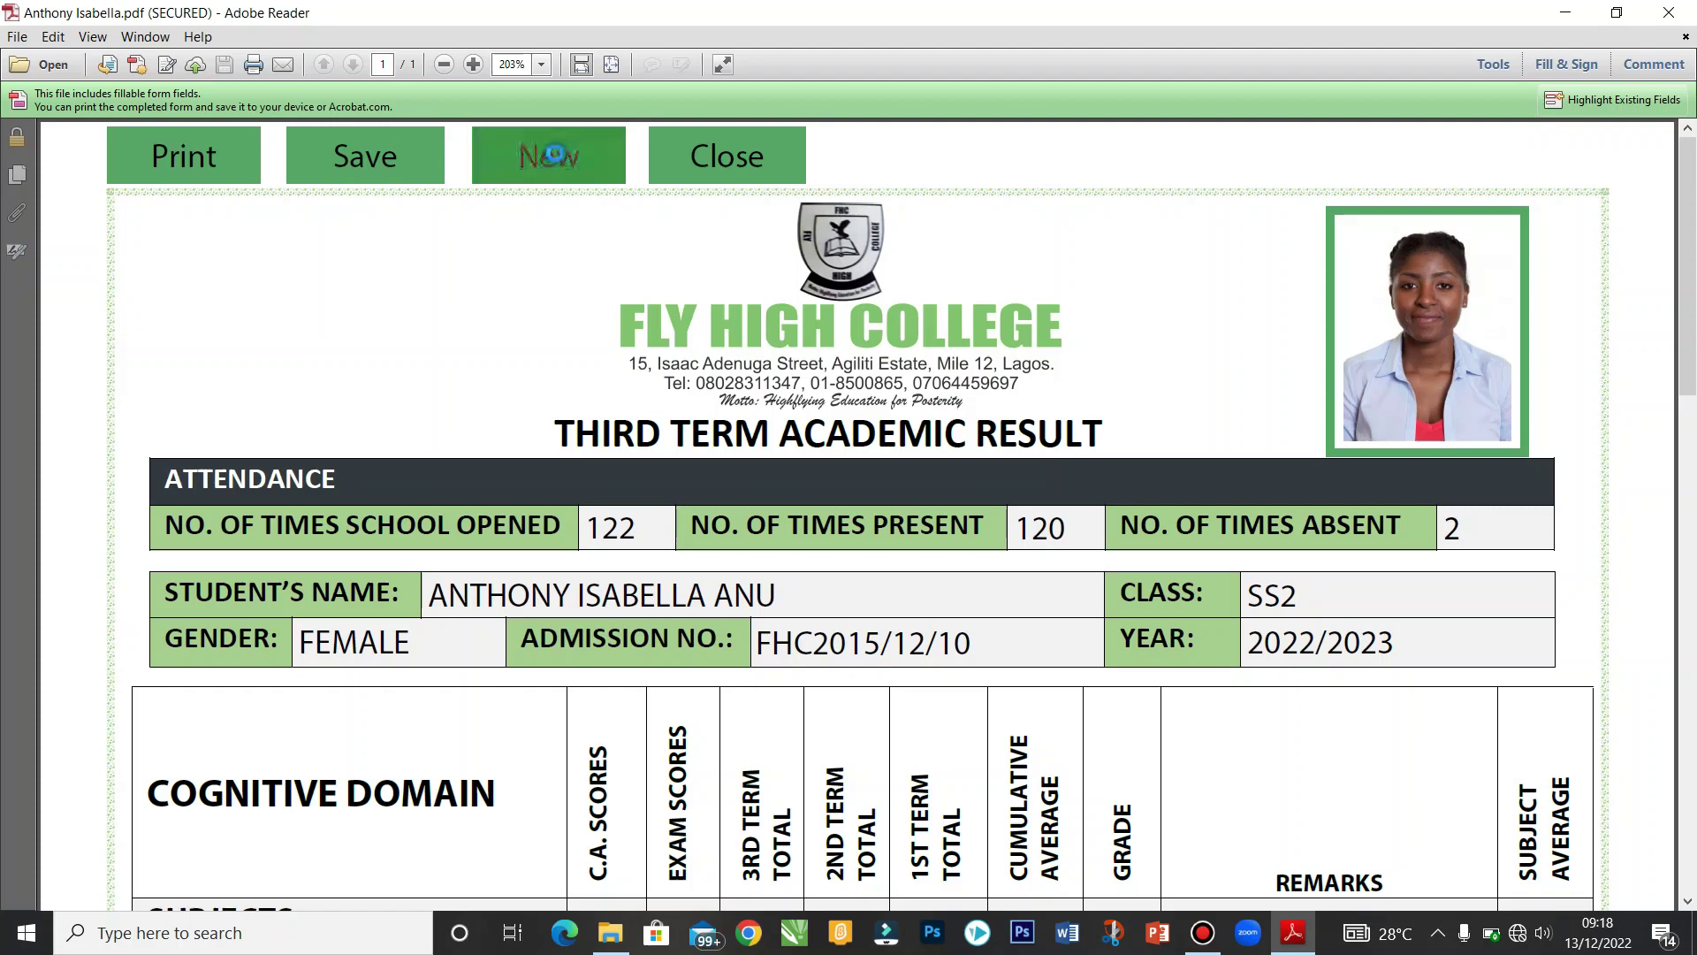
{"action": "left_click_drag", "start_coordinate": [1686, 343], "coordinate": [1694, 194]}
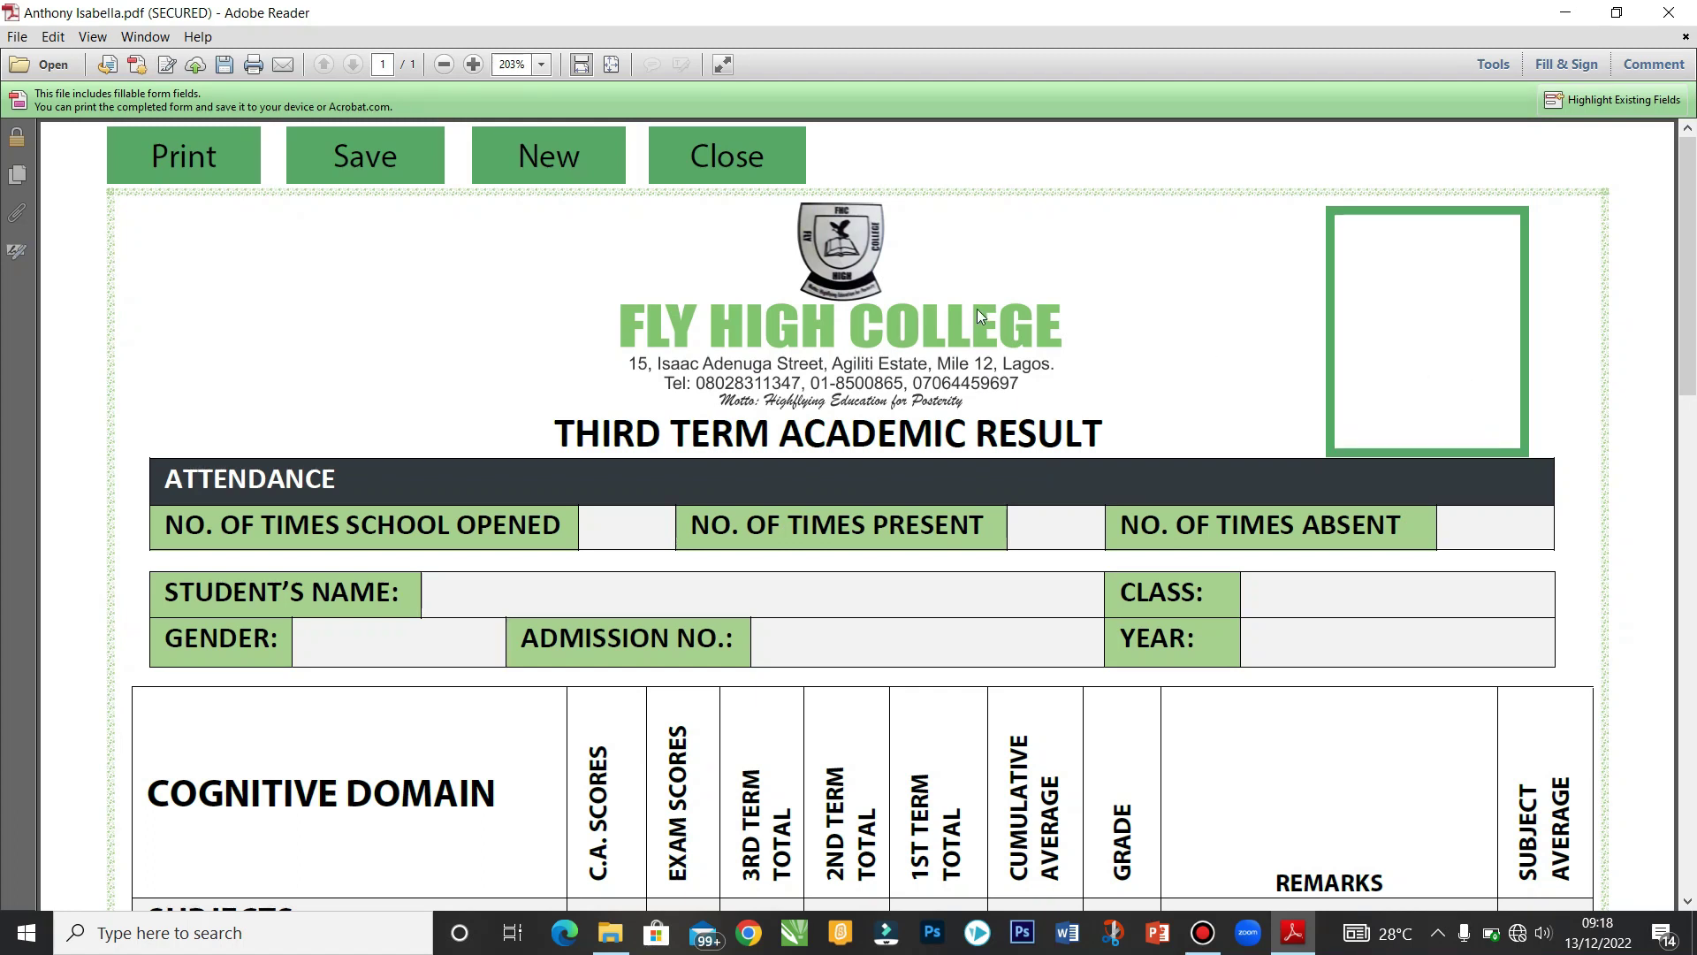
{"action": "left_click", "coordinate": [745, 170]}
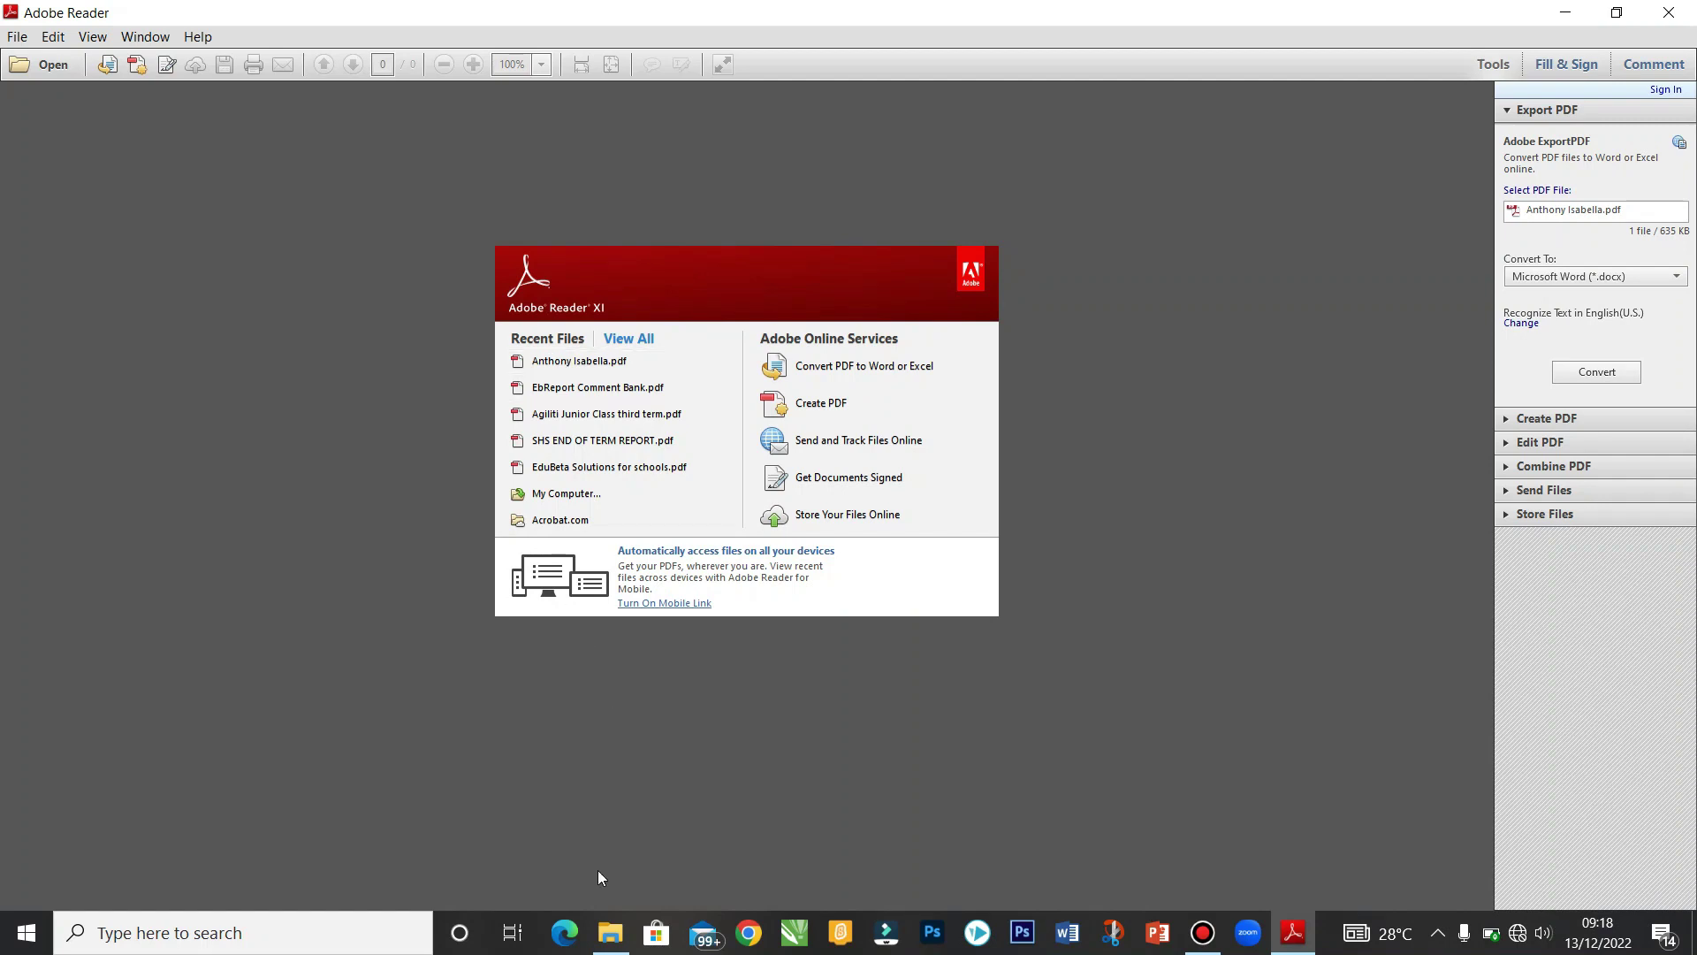
Step: Go to the FHC folder in File Explorer and open the student-named report PDF
{"action": "left_click", "coordinate": [610, 933]}
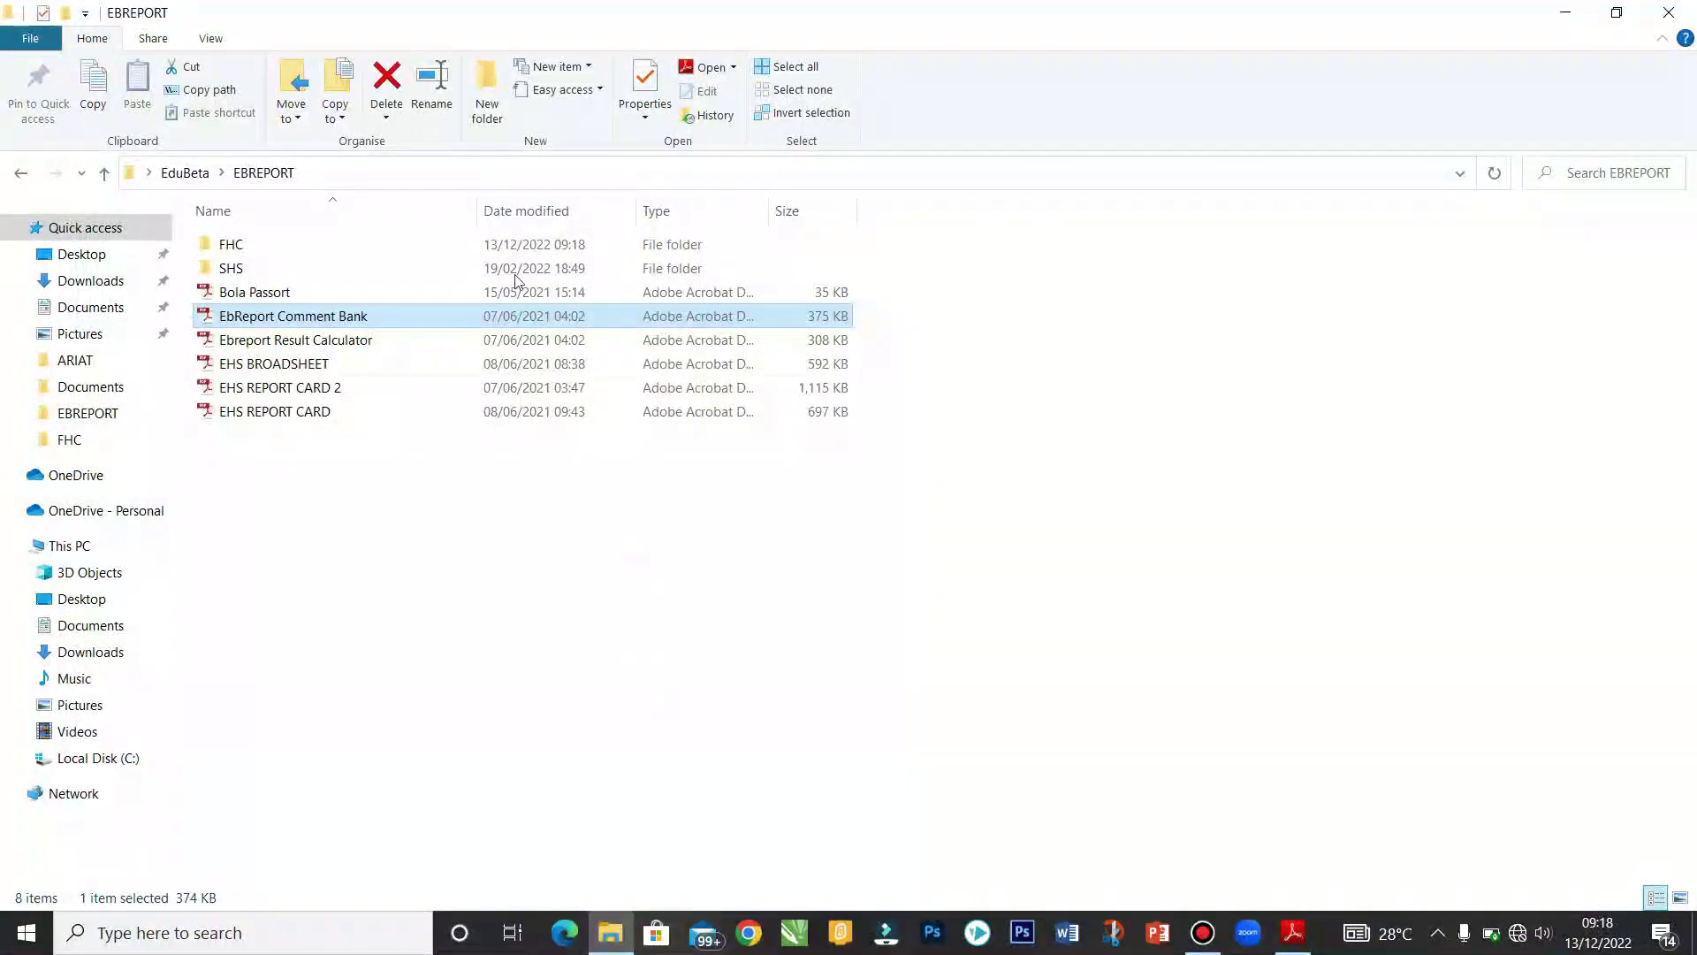
{"action": "double_click", "coordinate": [513, 248]}
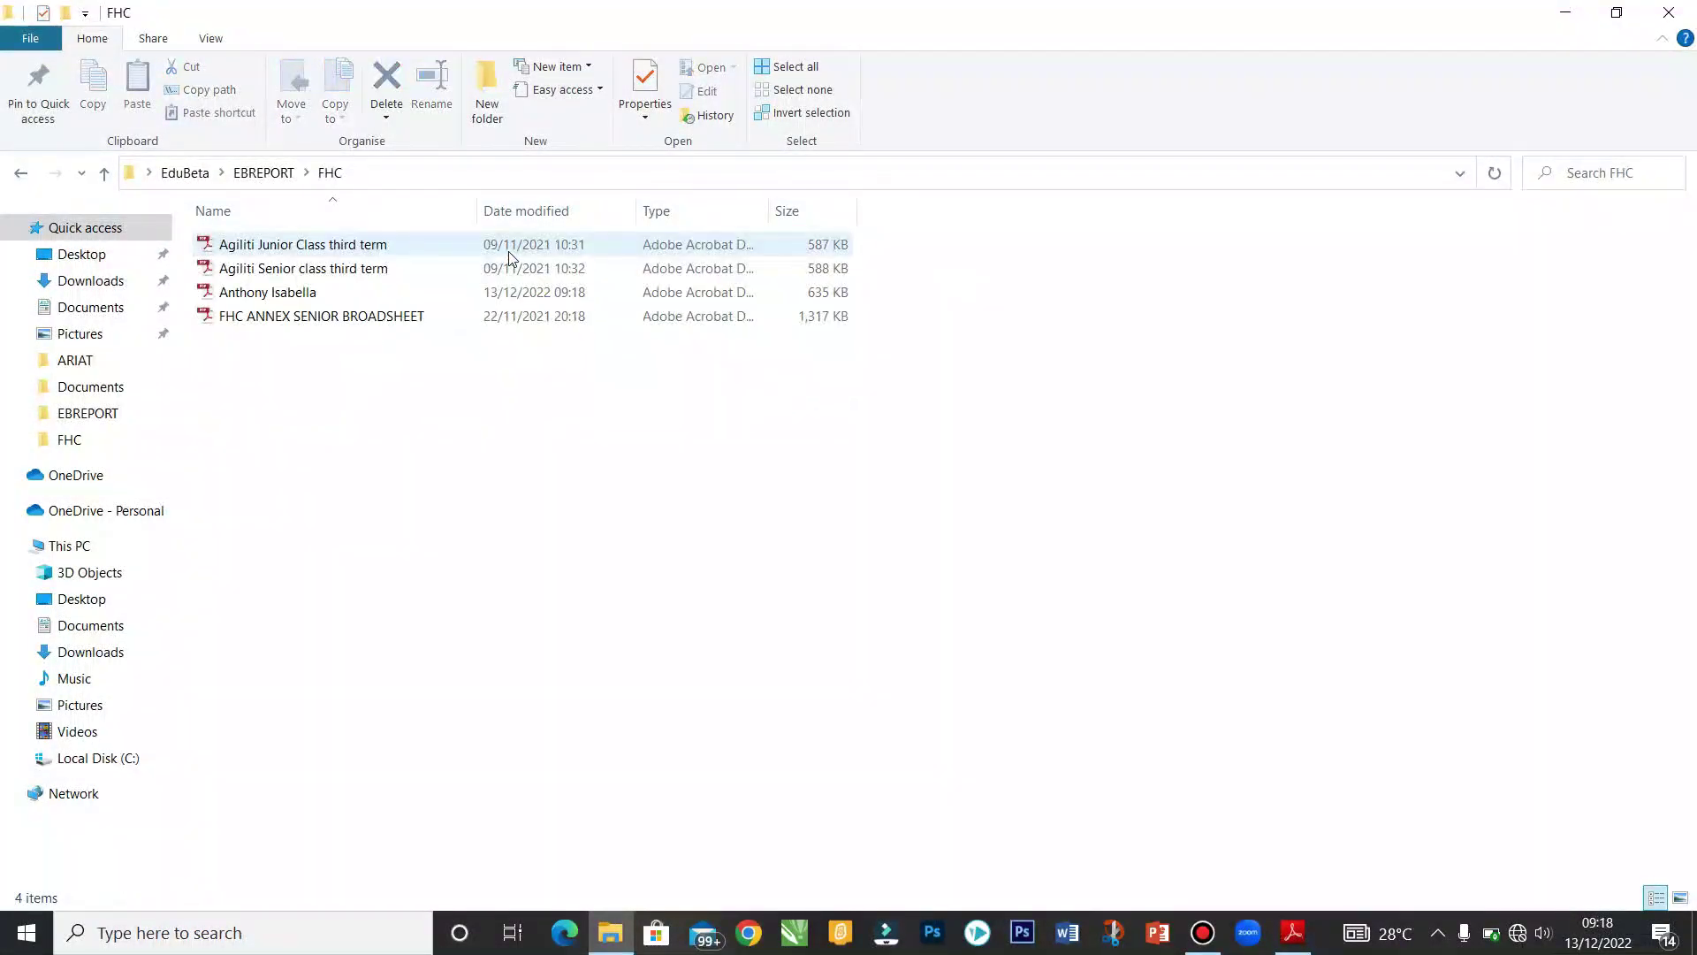
{"action": "double_click", "coordinate": [279, 295]}
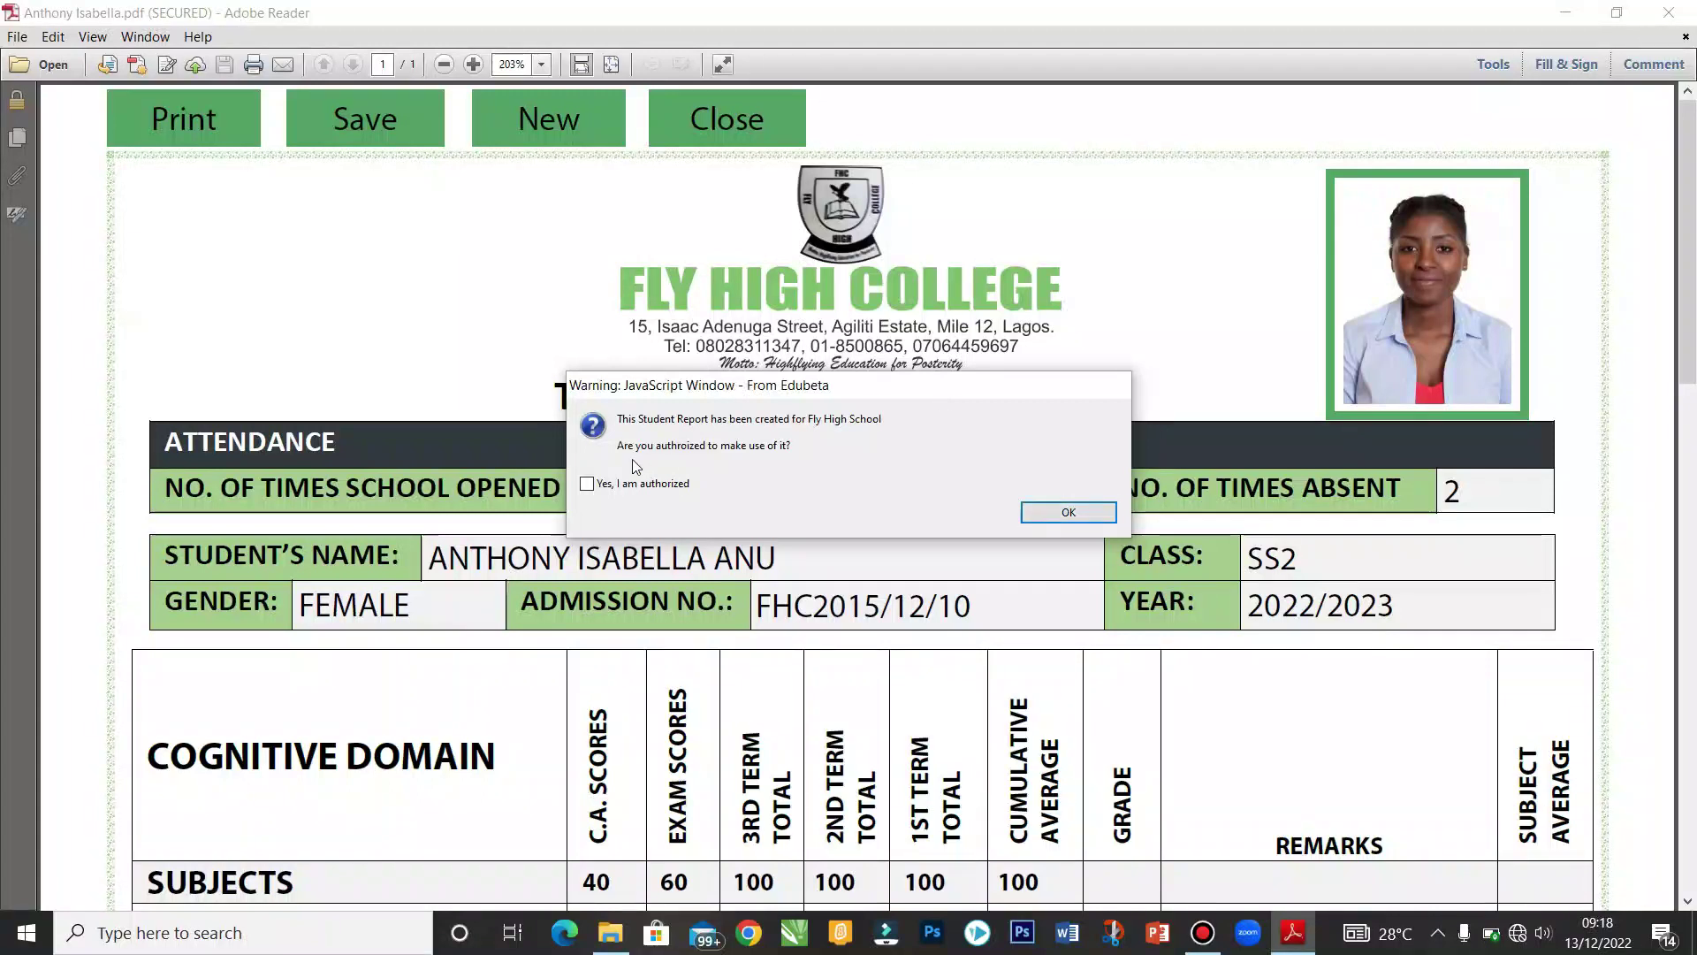
Step: Declare 'Yes, I am authorized' and dismiss the authorization warning and follow-up message
{"action": "left_click", "coordinate": [587, 483]}
{"action": "left_click", "coordinate": [1111, 518]}
{"action": "left_click", "coordinate": [1111, 518]}
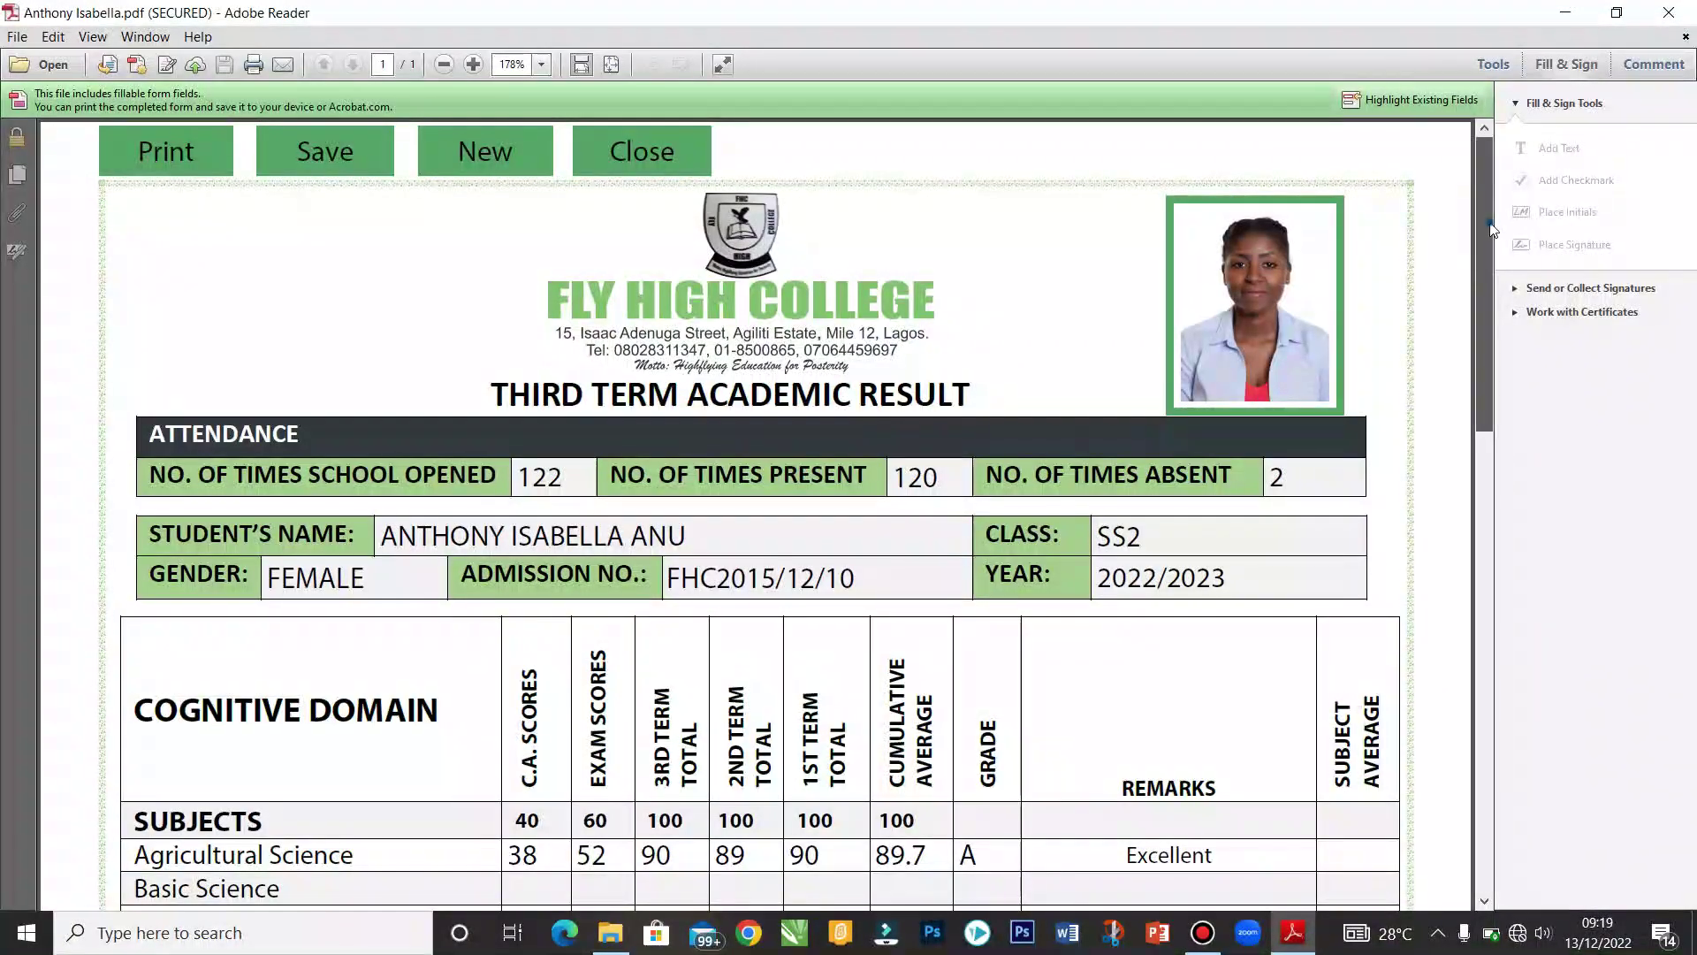
Step: Preview the report for printing with Fit scaling, cancel without printing, and close the report
{"action": "mouse_move", "coordinate": [1483, 208]}
{"action": "left_mouse_down"}
{"action": "mouse_move", "coordinate": [1475, 518]}
{"action": "mouse_move", "coordinate": [1492, 714]}
{"action": "mouse_move", "coordinate": [1460, 484]}
{"action": "mouse_move", "coordinate": [1471, 182]}
{"action": "left_mouse_up"}
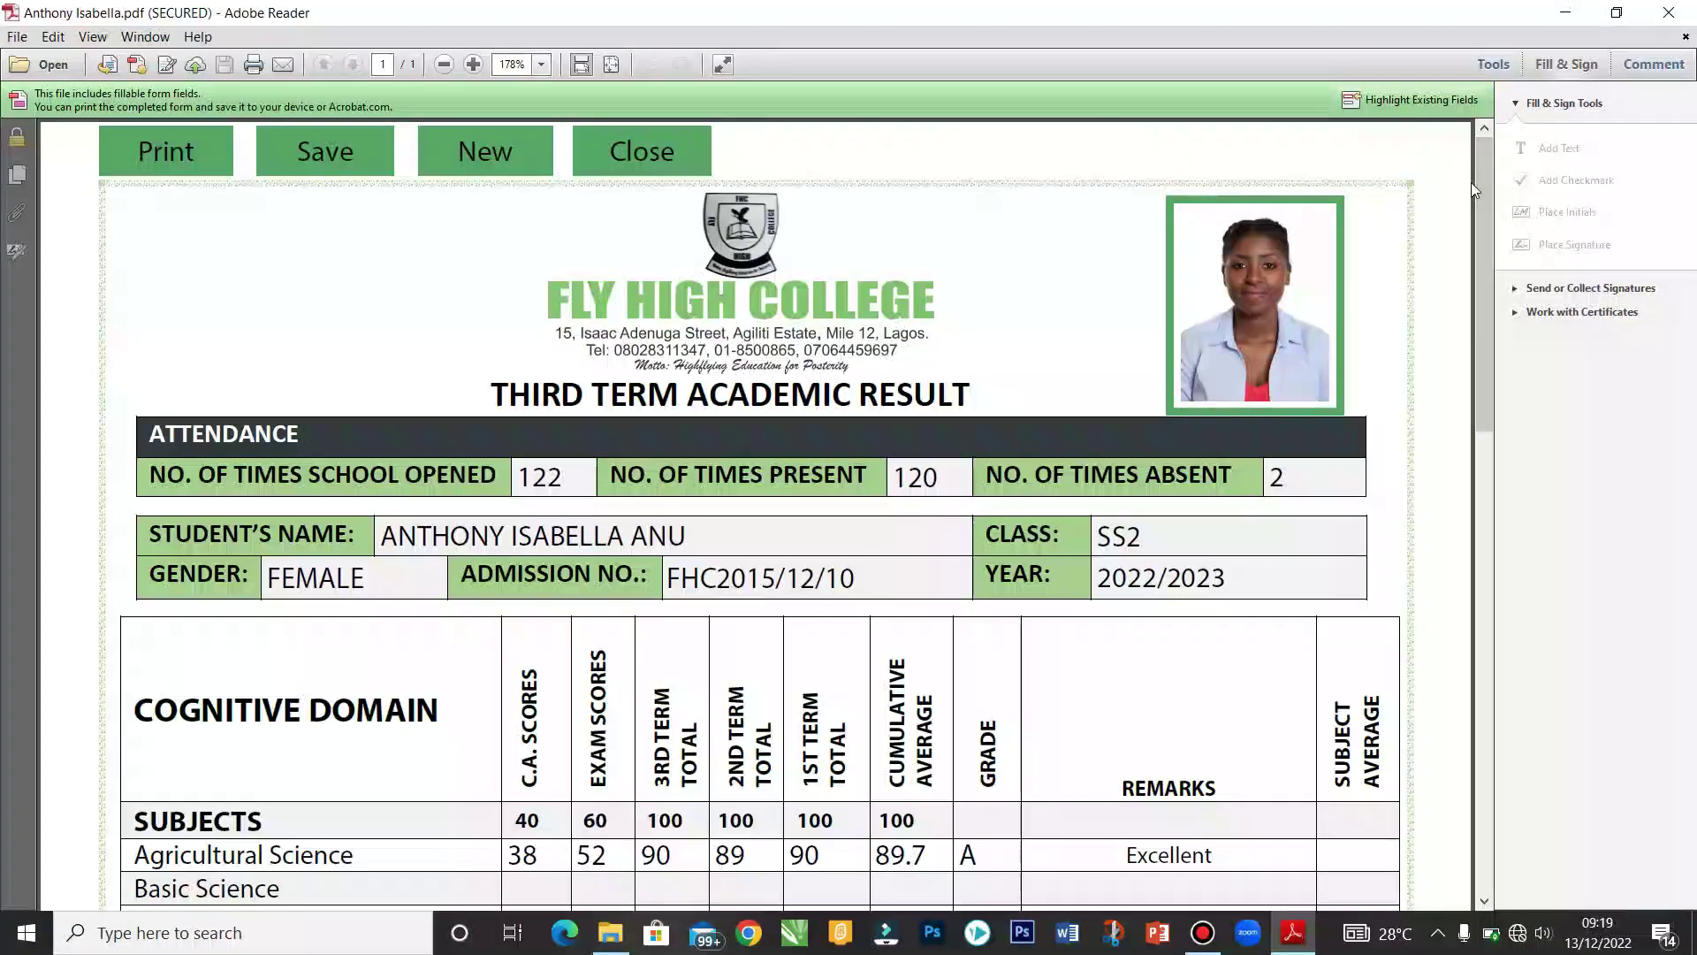
{"action": "left_click", "coordinate": [206, 156]}
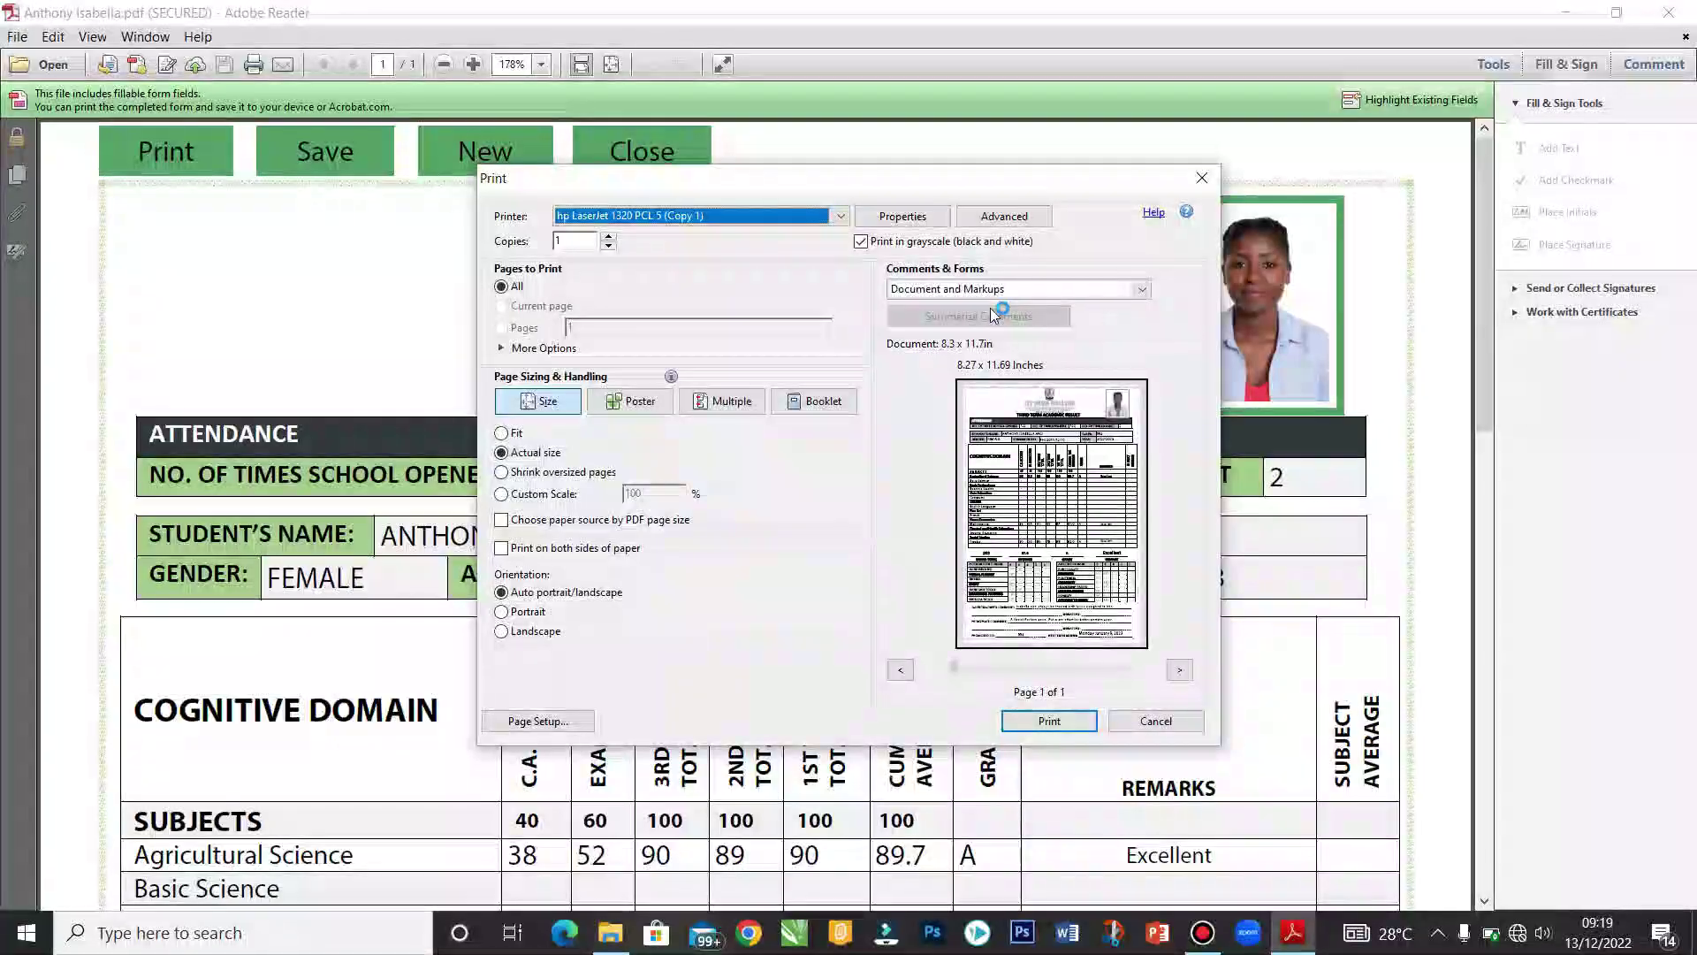
{"action": "left_click", "coordinate": [510, 433]}
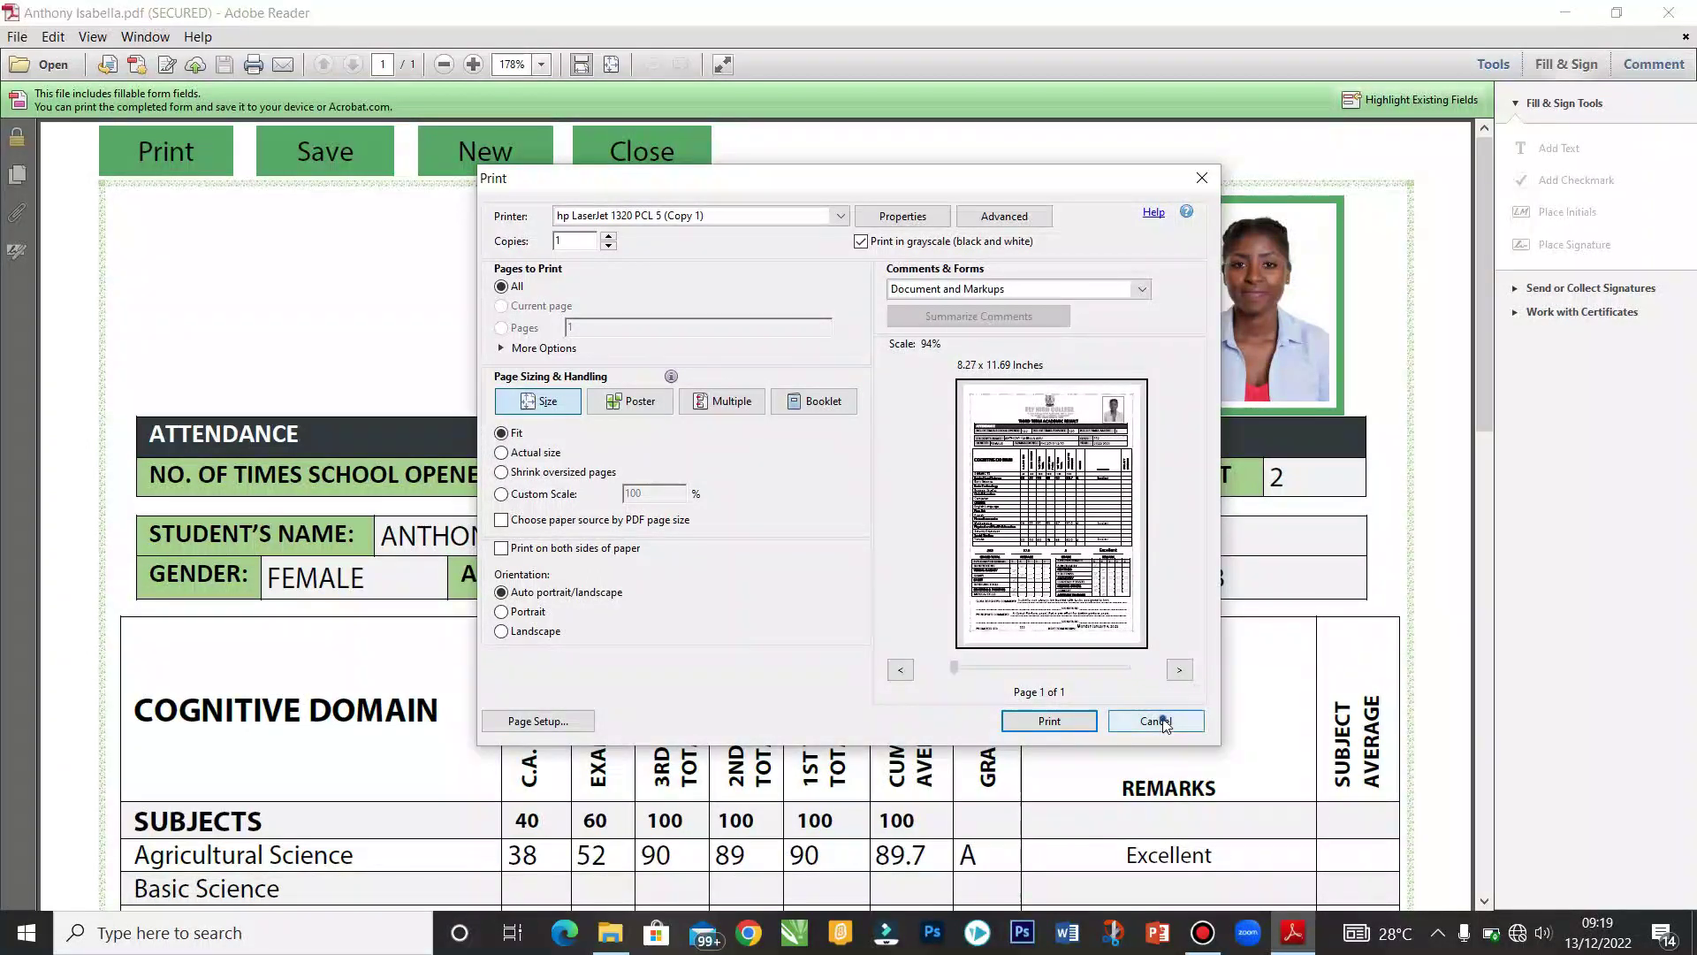
{"action": "left_click", "coordinate": [1157, 721]}
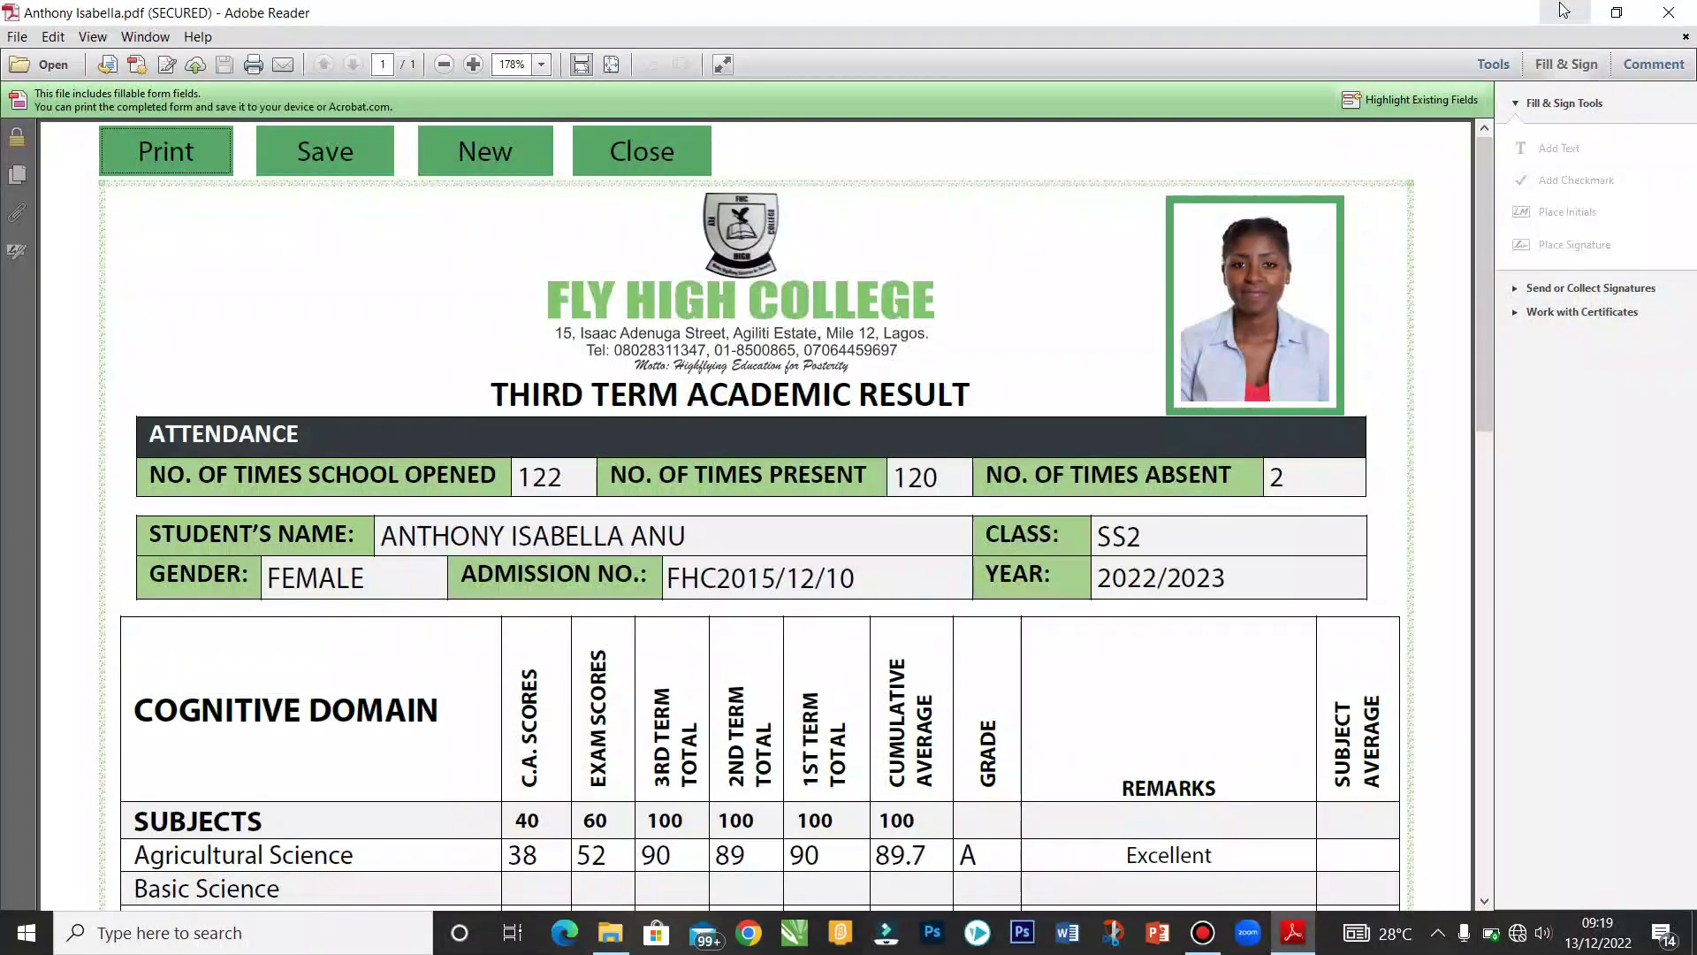
{"action": "left_click", "coordinate": [656, 172]}
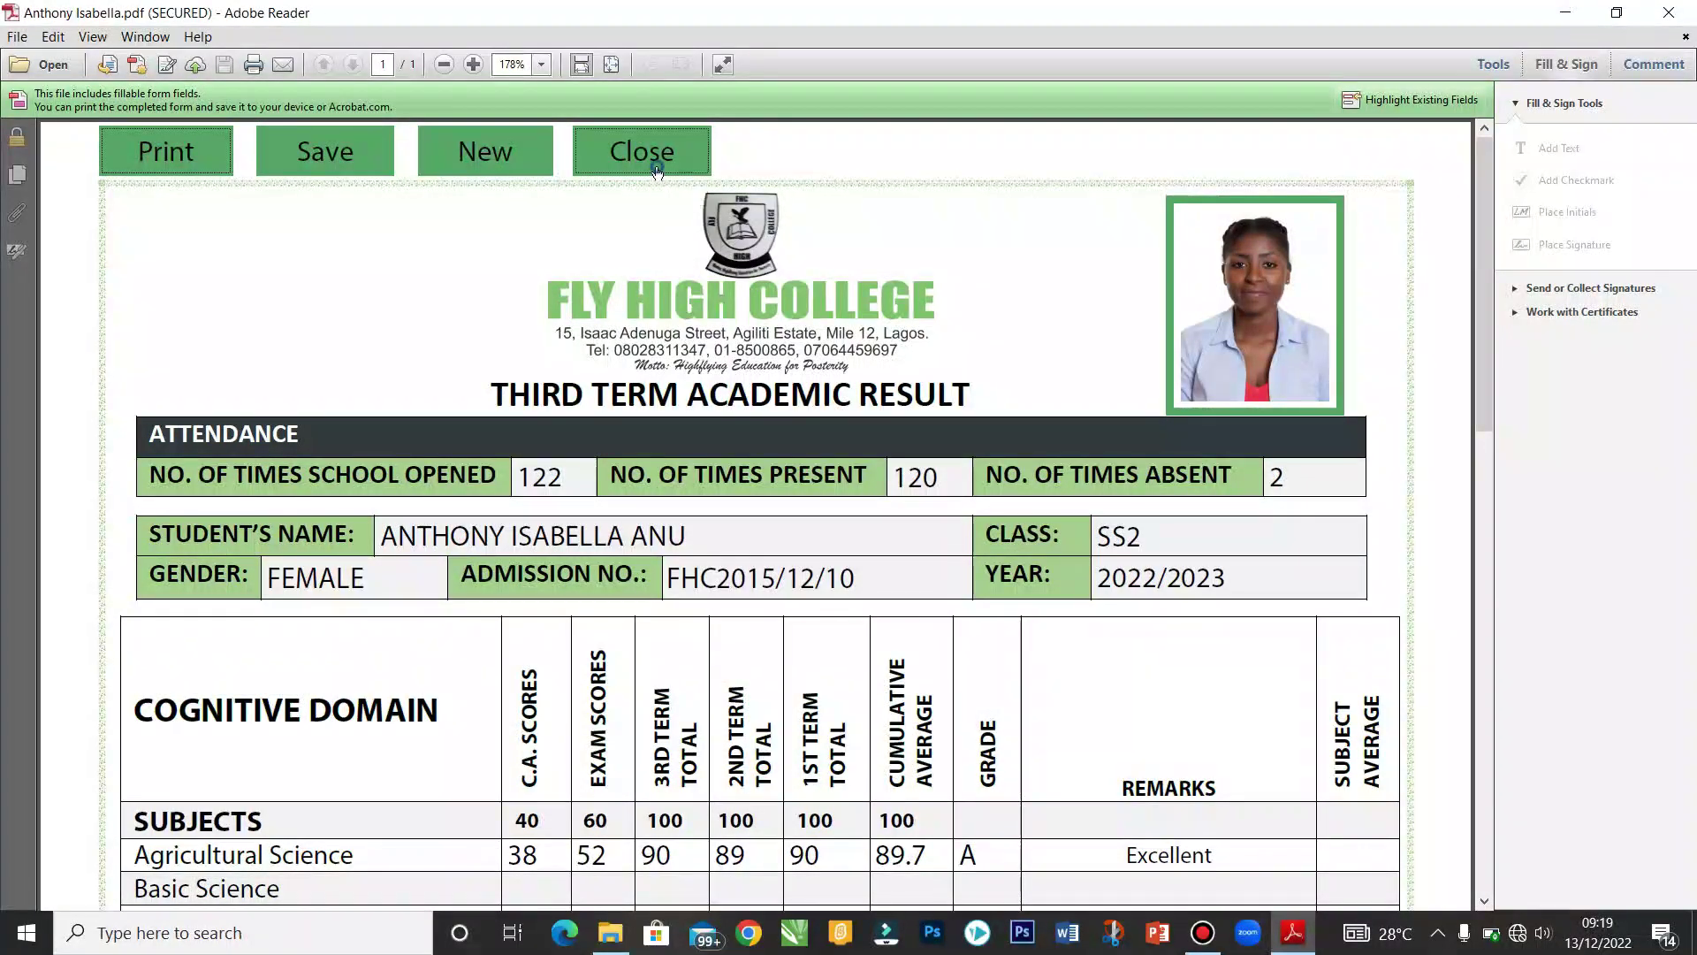
Step: Open PRY CLASS REPORT.pdf from the EBREPORT > SHS folder in File Explorer
{"action": "left_click", "coordinate": [612, 932]}
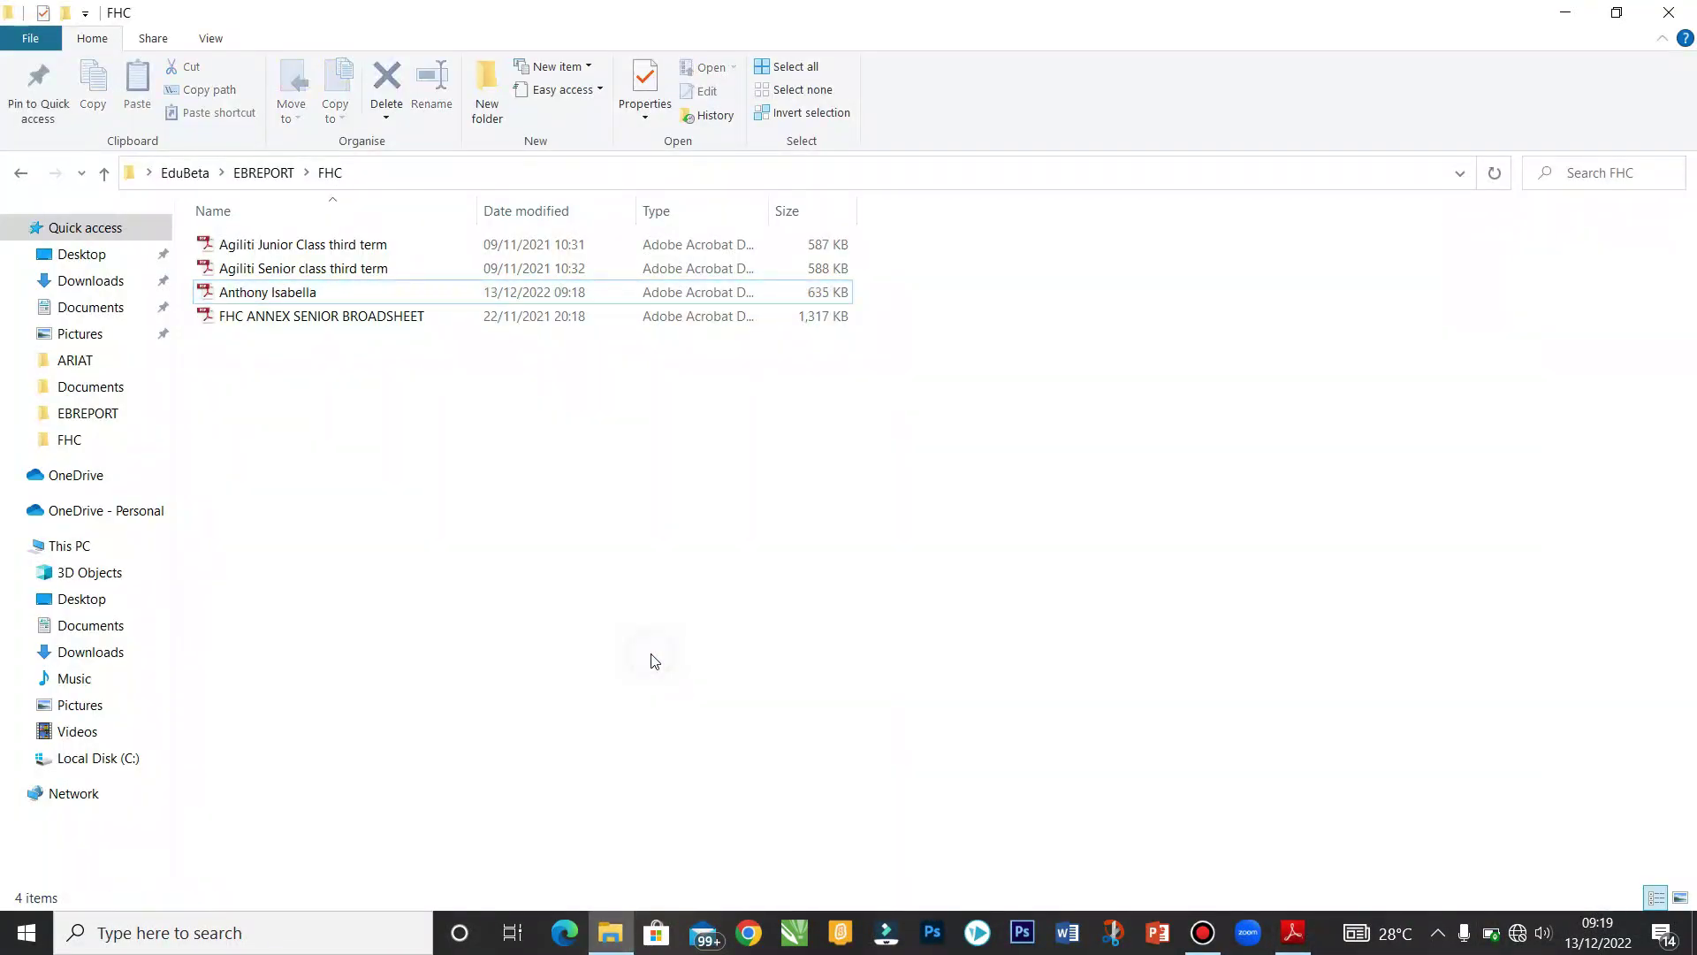
{"action": "left_click", "coordinate": [103, 181]}
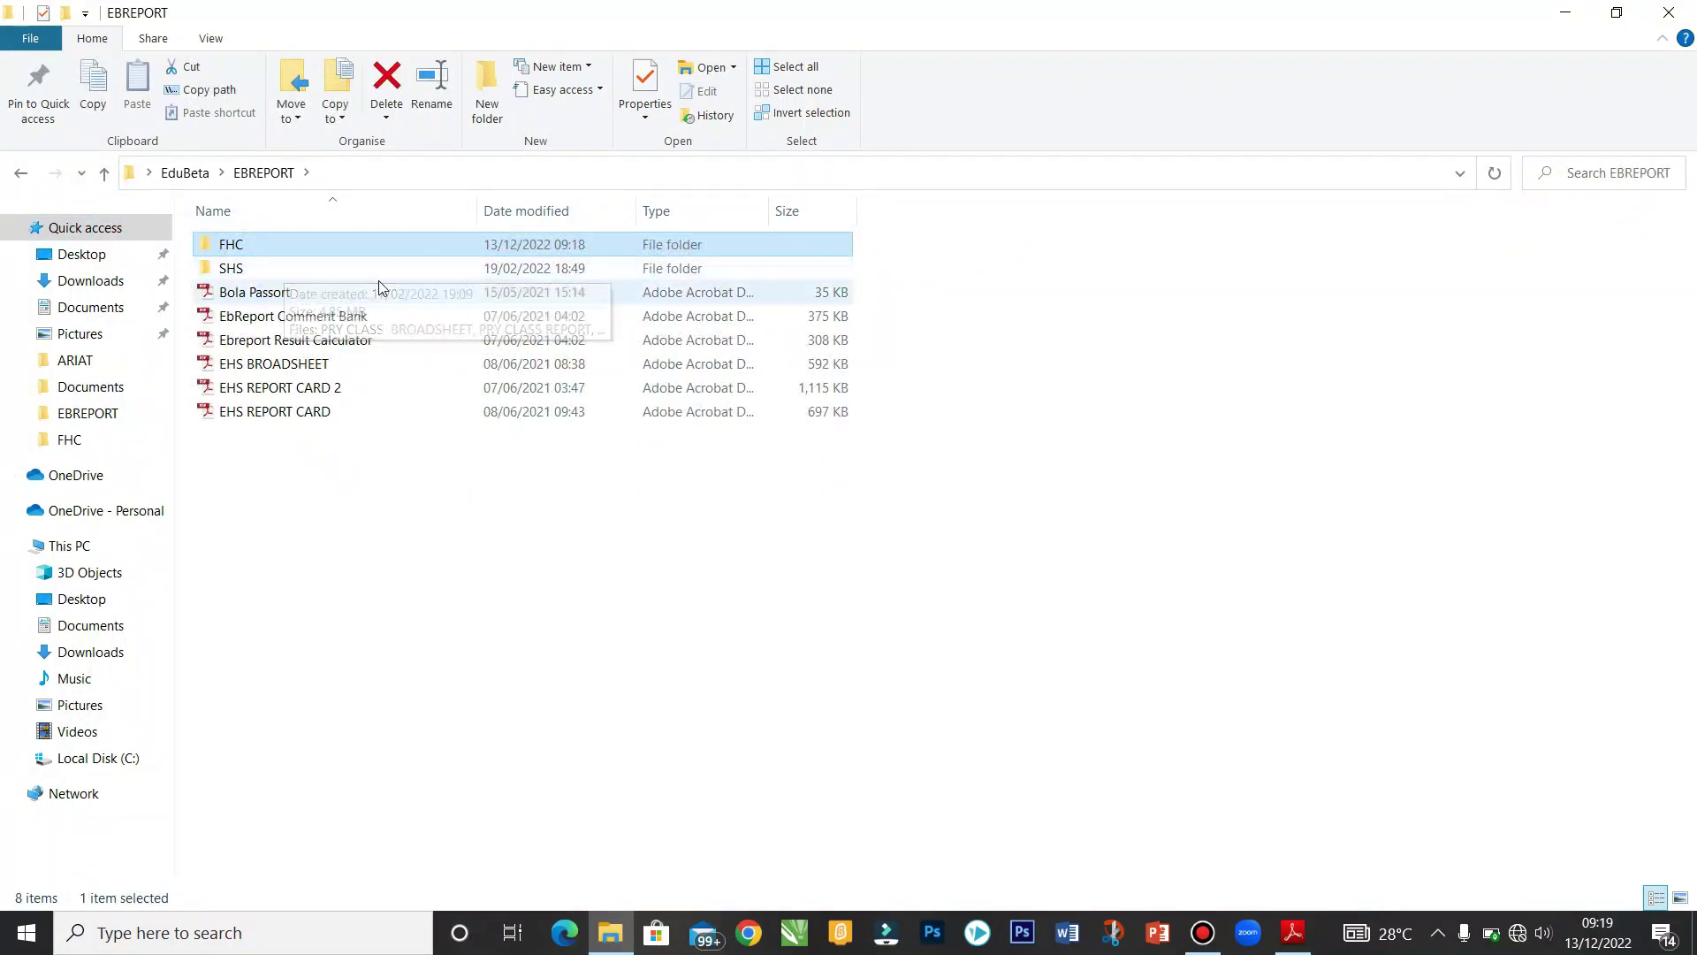
{"action": "double_click", "coordinate": [239, 270]}
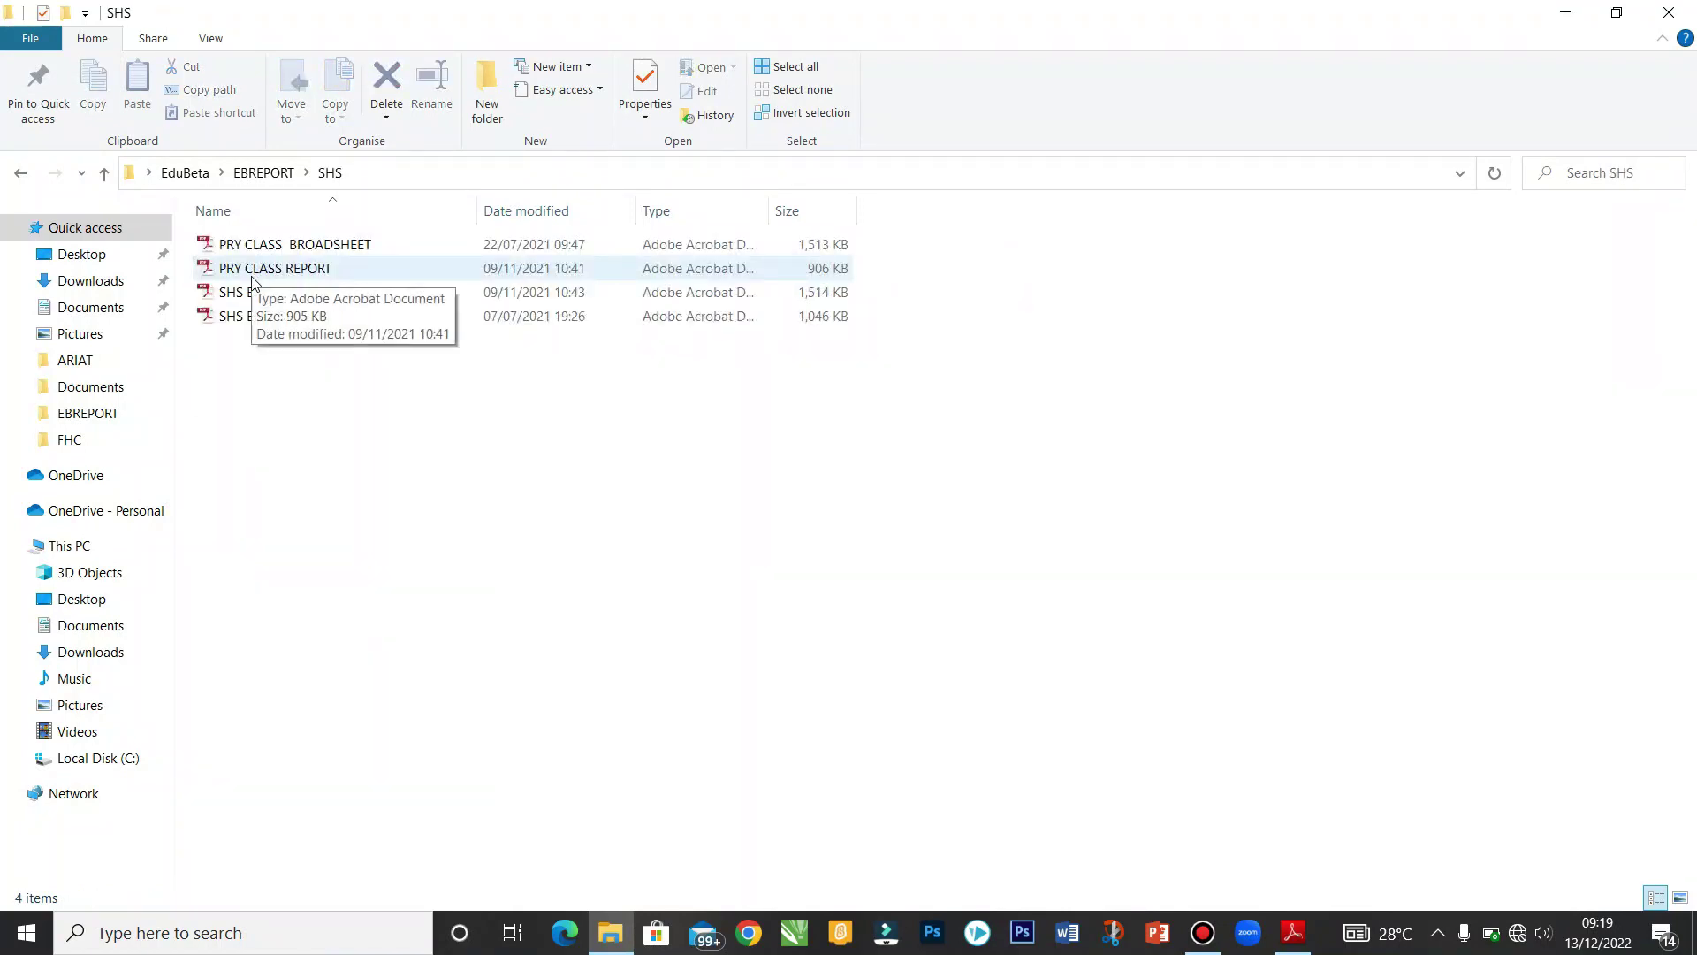
{"action": "double_click", "coordinate": [277, 270]}
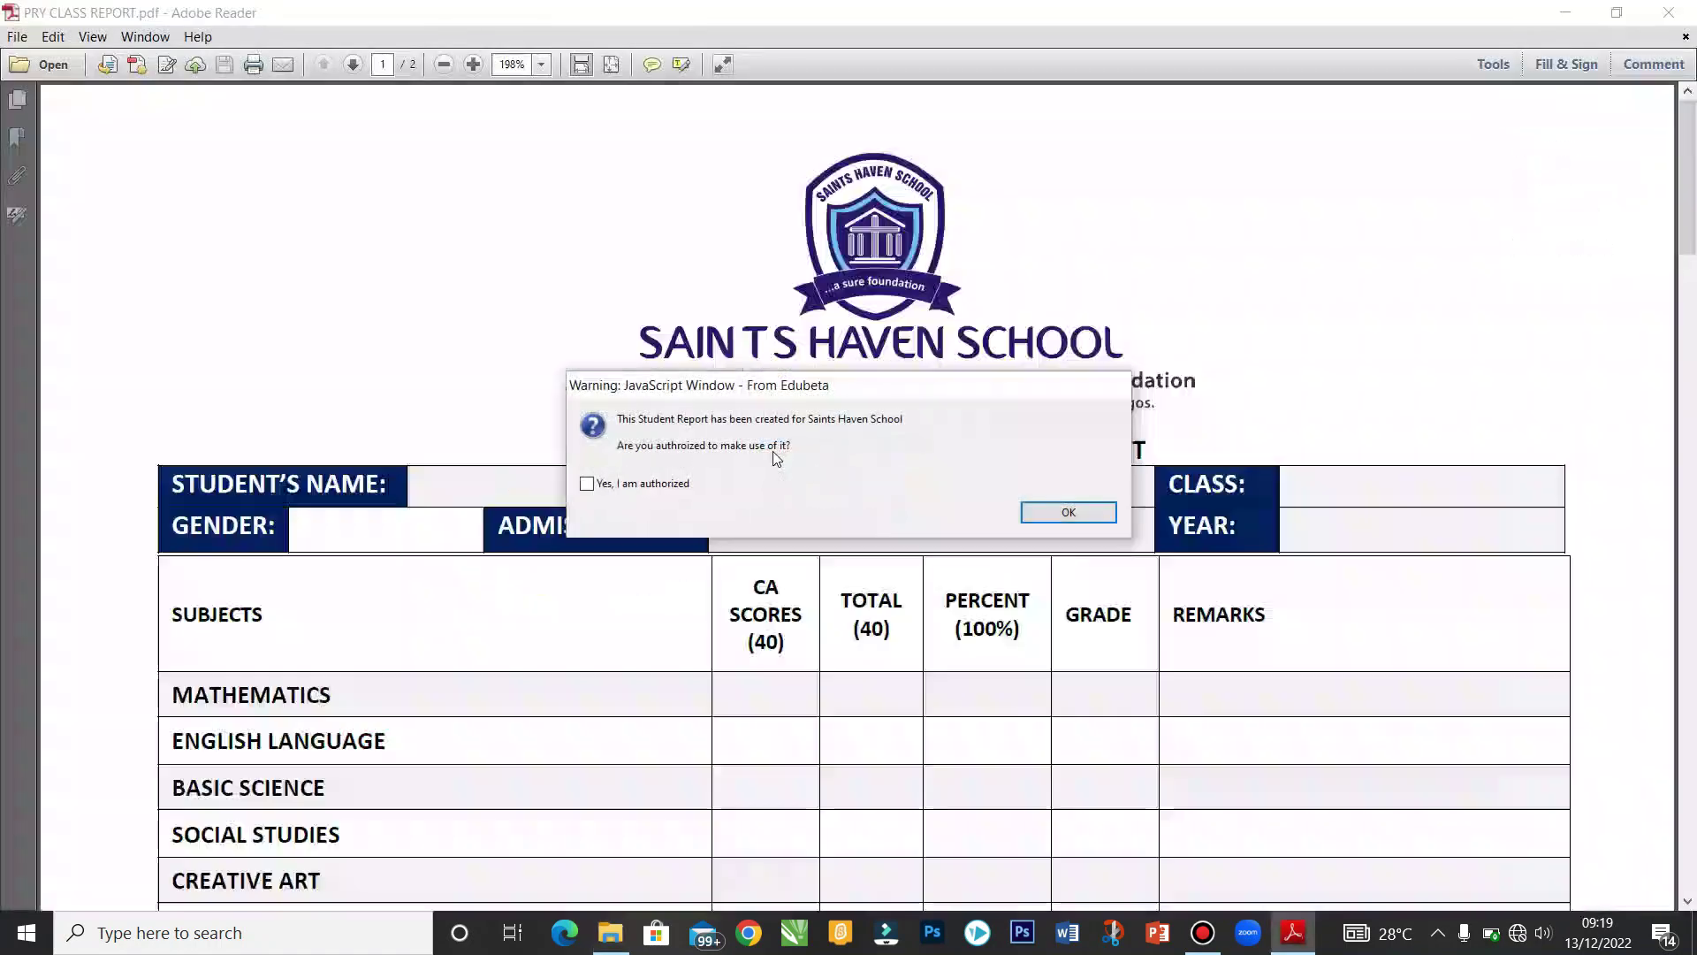
Step: Dismiss the JavaScript warning and thank-you dialog, then scroll through the blank mid-term report
{"action": "left_click", "coordinate": [1061, 509]}
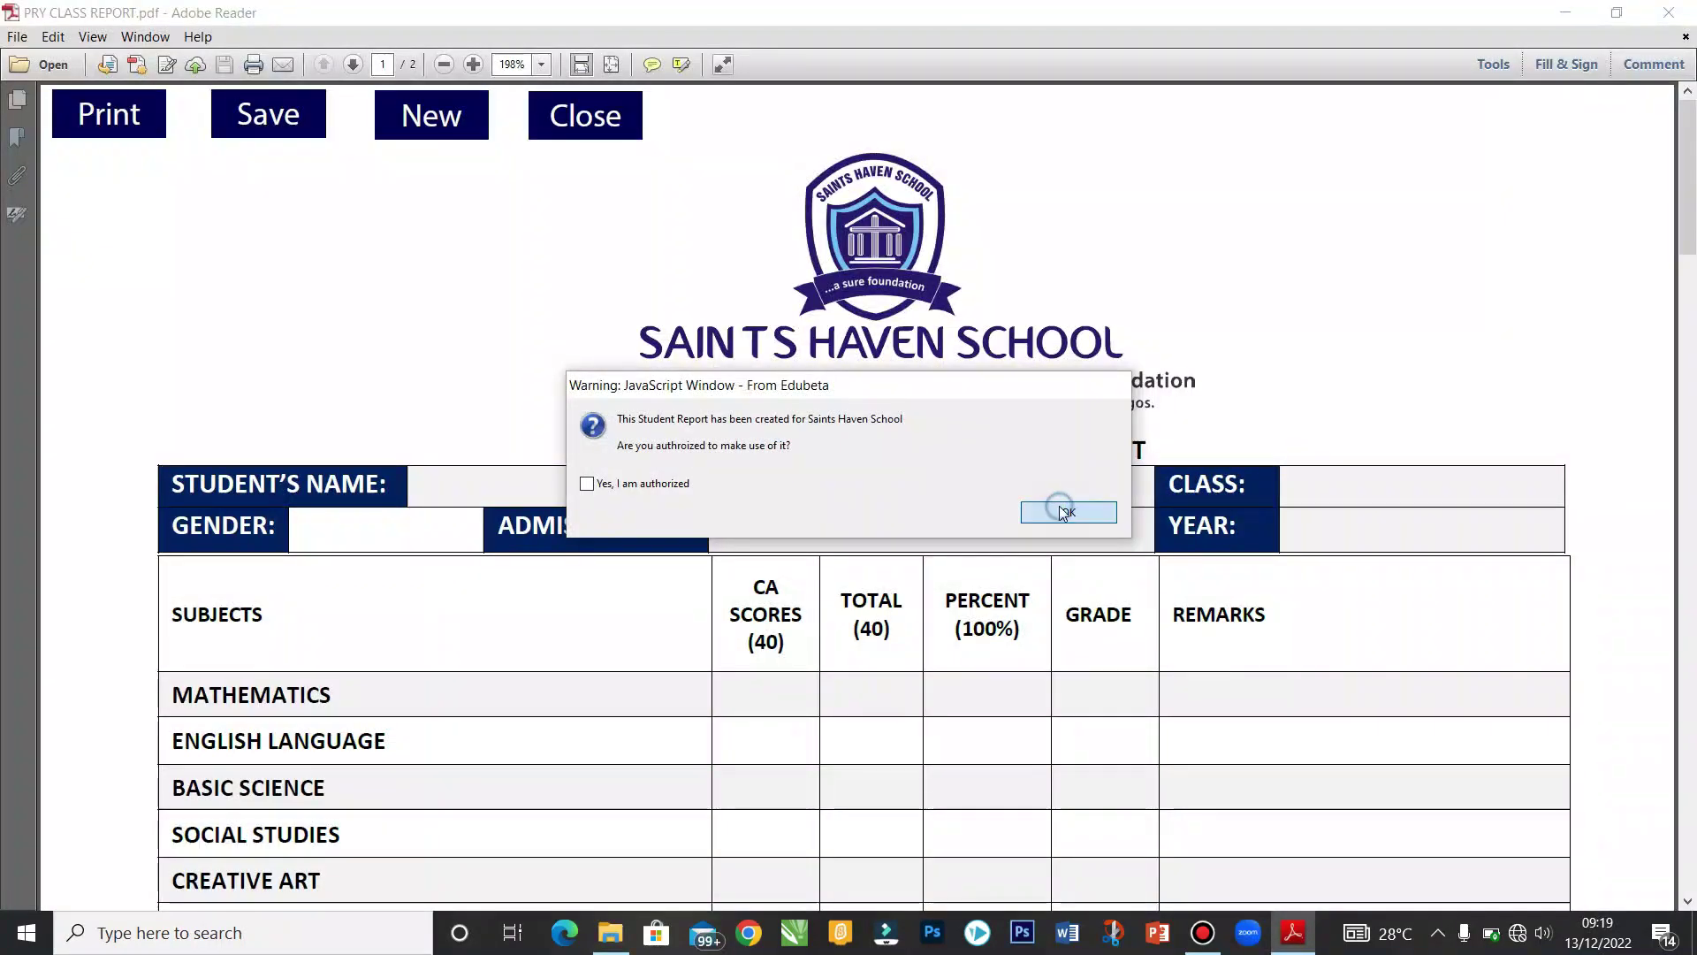
{"action": "left_click", "coordinate": [1062, 512]}
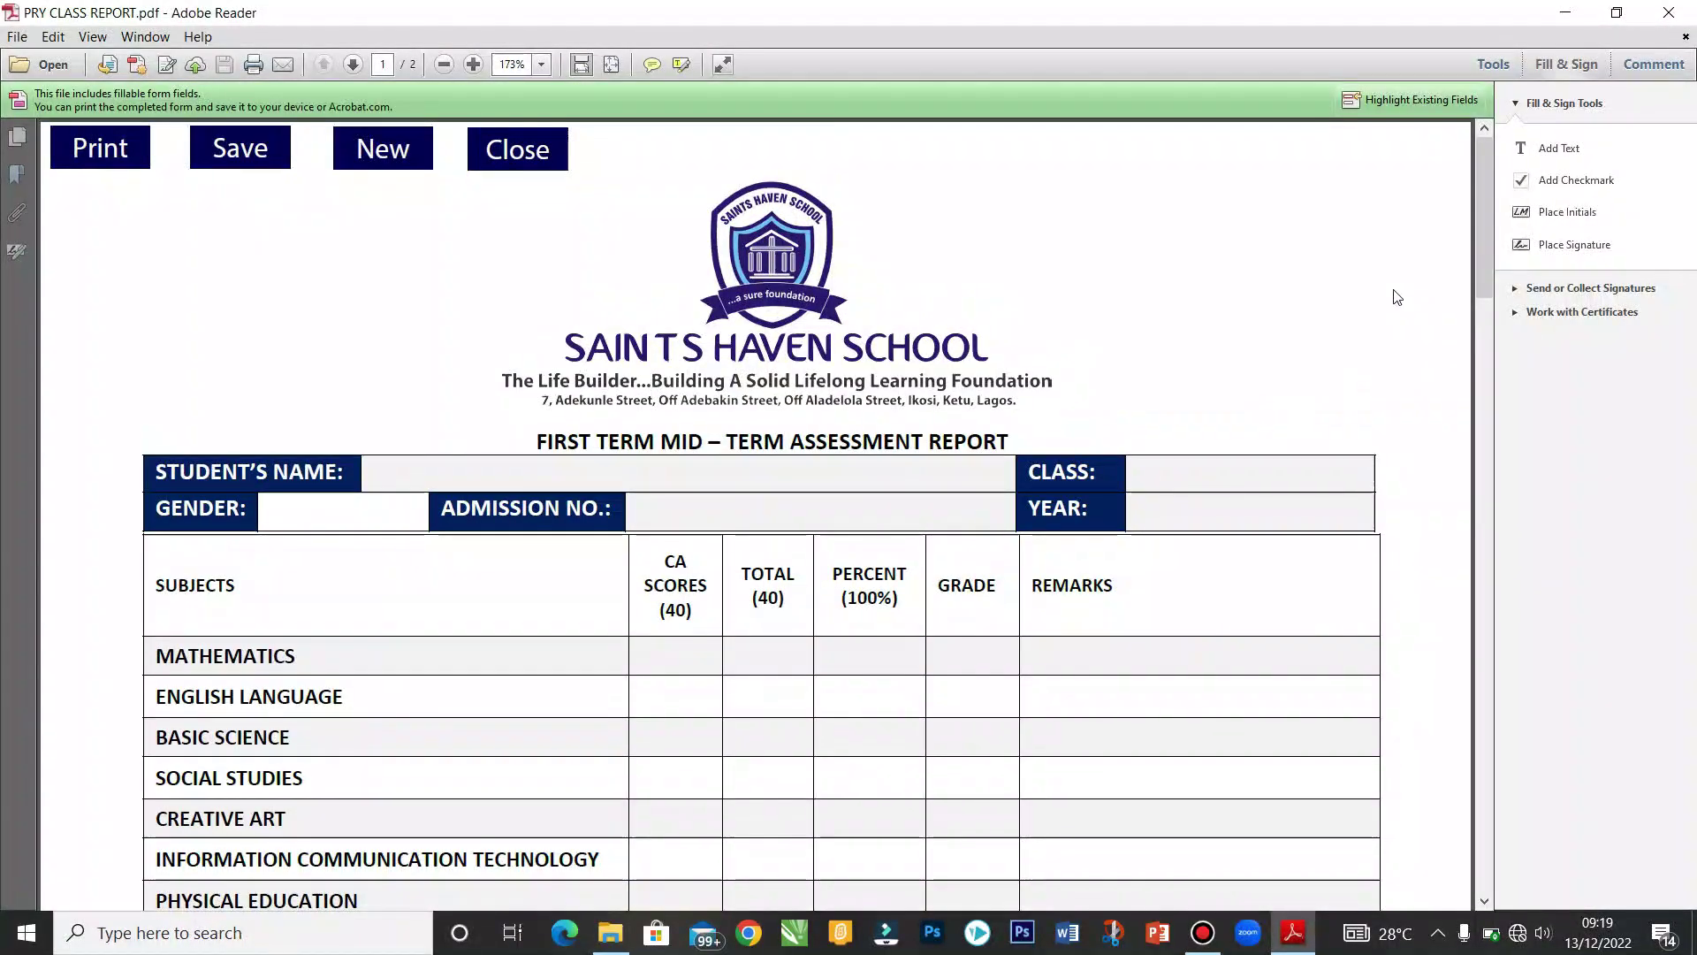
{"action": "mouse_move", "coordinate": [1488, 221]}
{"action": "left_mouse_down"}
{"action": "mouse_move", "coordinate": [1483, 529]}
{"action": "mouse_move", "coordinate": [1482, 188]}
{"action": "mouse_move", "coordinate": [1150, 310]}
{"action": "left_mouse_up"}
{"action": "mouse_move", "coordinate": [1486, 230]}
{"action": "left_mouse_down"}
{"action": "mouse_move", "coordinate": [1466, 581]}
{"action": "mouse_move", "coordinate": [1459, 235]}
{"action": "left_mouse_up"}
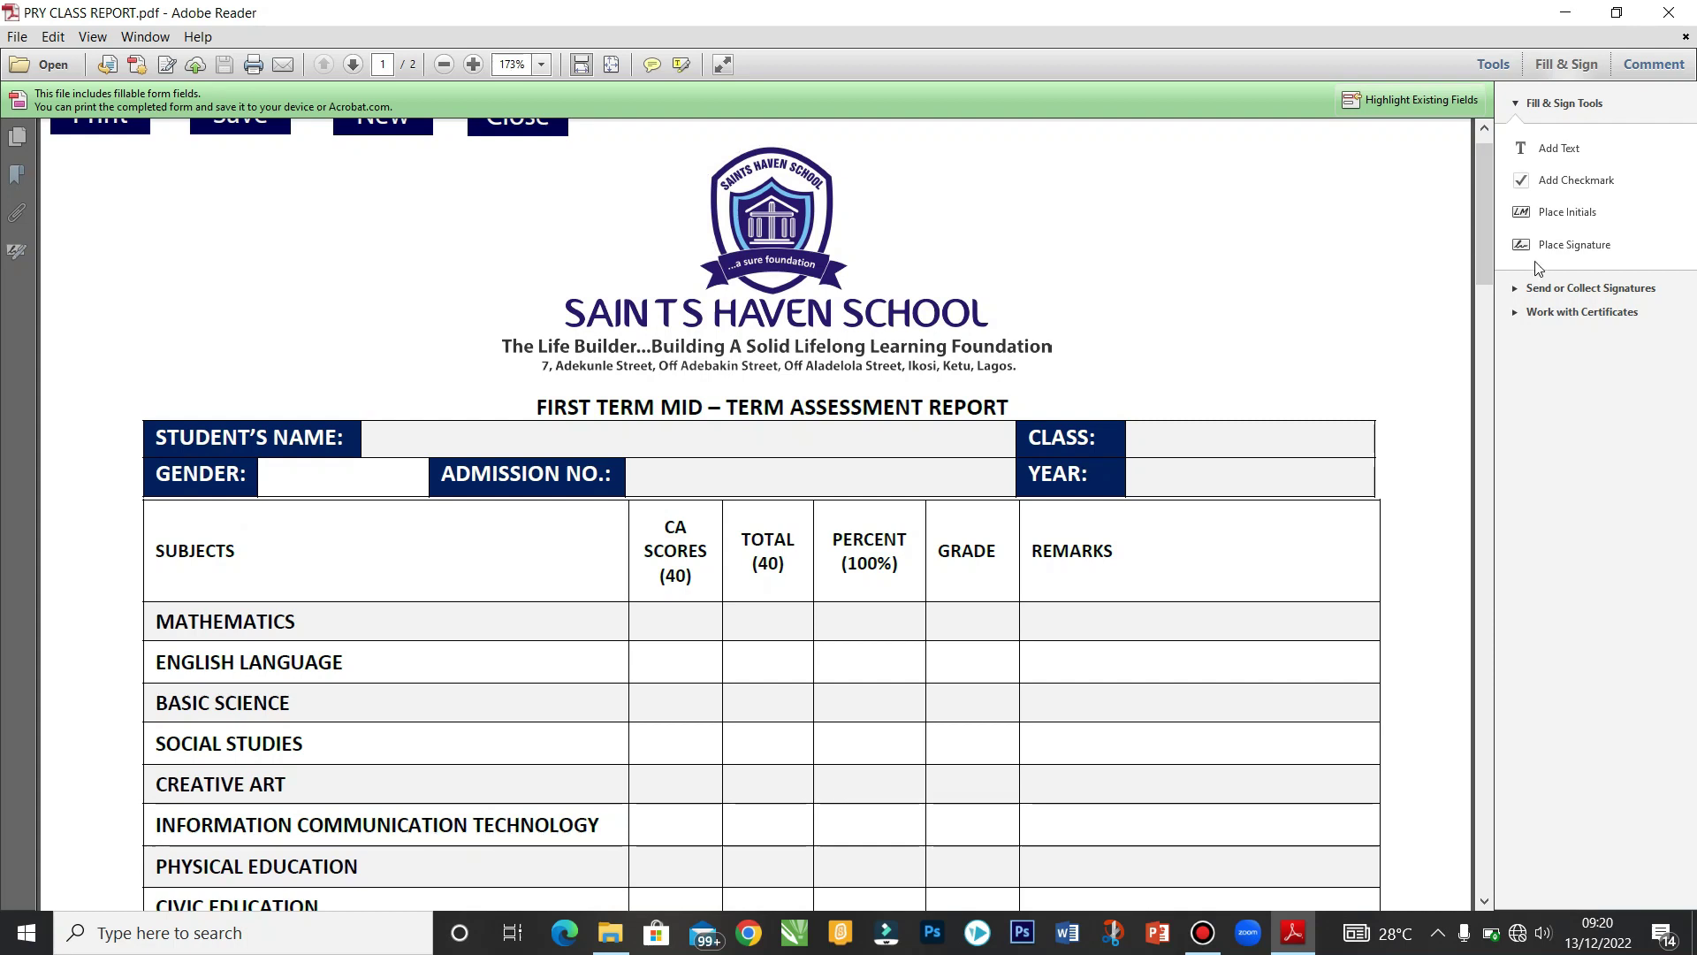
{"action": "scroll", "coordinate": [1489, 235], "scroll_direction": "up", "scroll_amount": 1}
{"action": "left_click_drag", "start_coordinate": [1485, 215], "coordinate": [747, 546]}
Step: Enter the student's name, class PRIMARY FIVE, gender FEMALE, admission number and year 2022/2023
{"action": "left_click", "coordinate": [635, 383]}
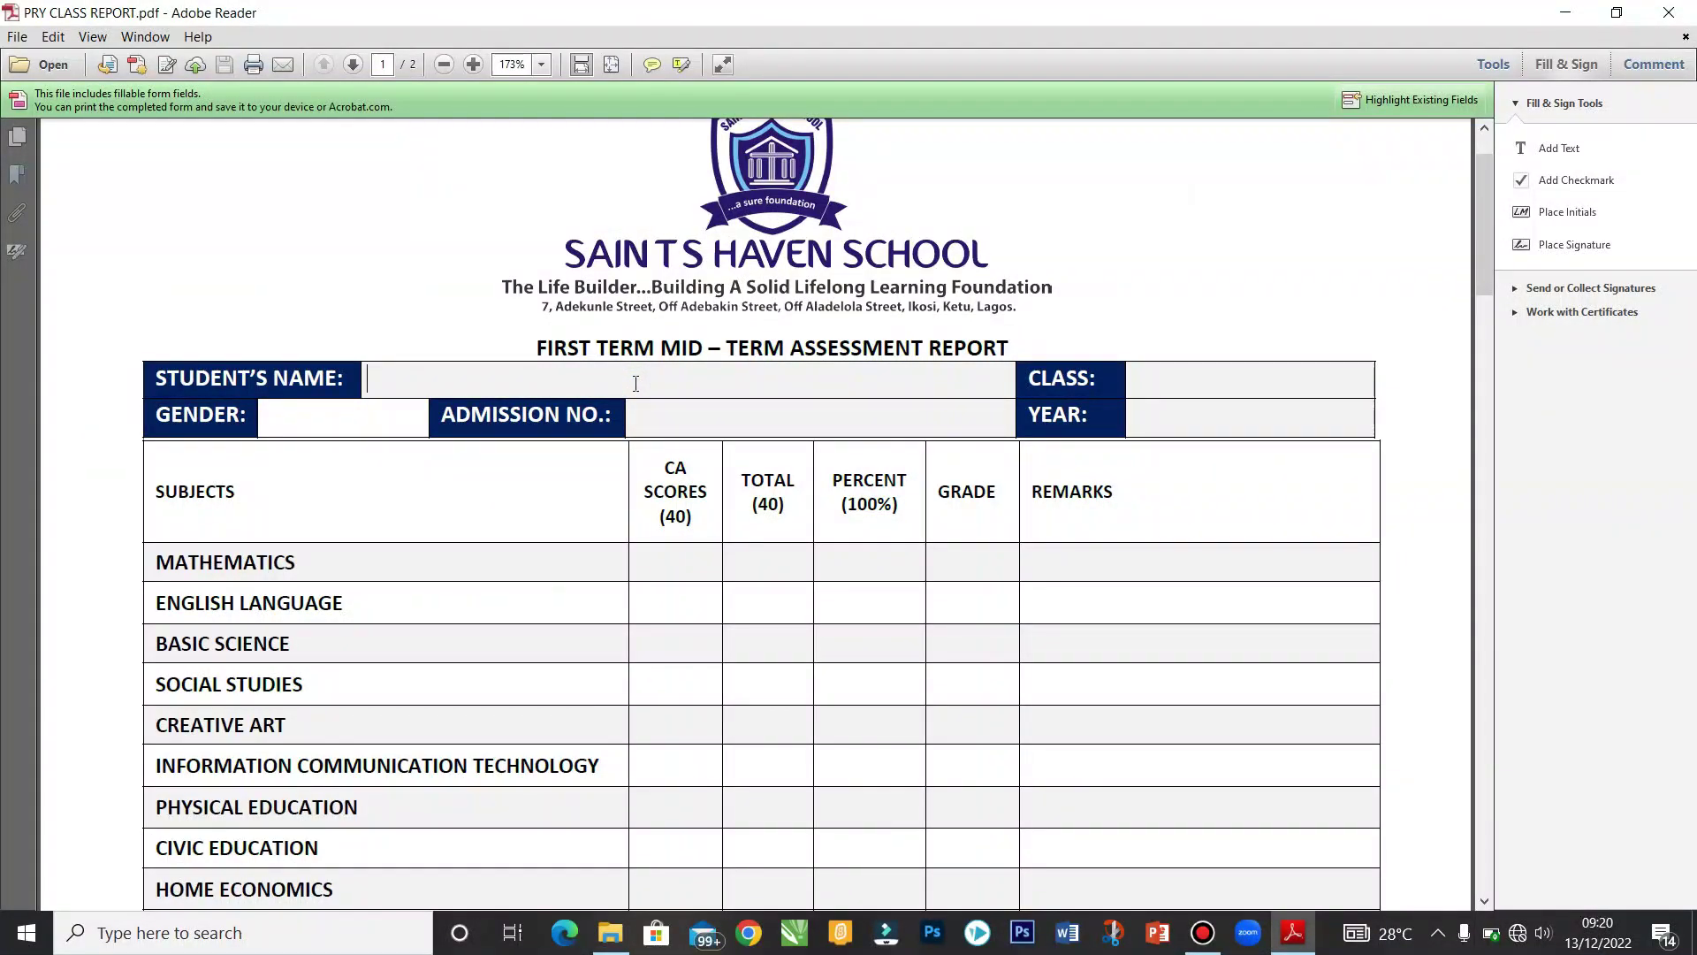
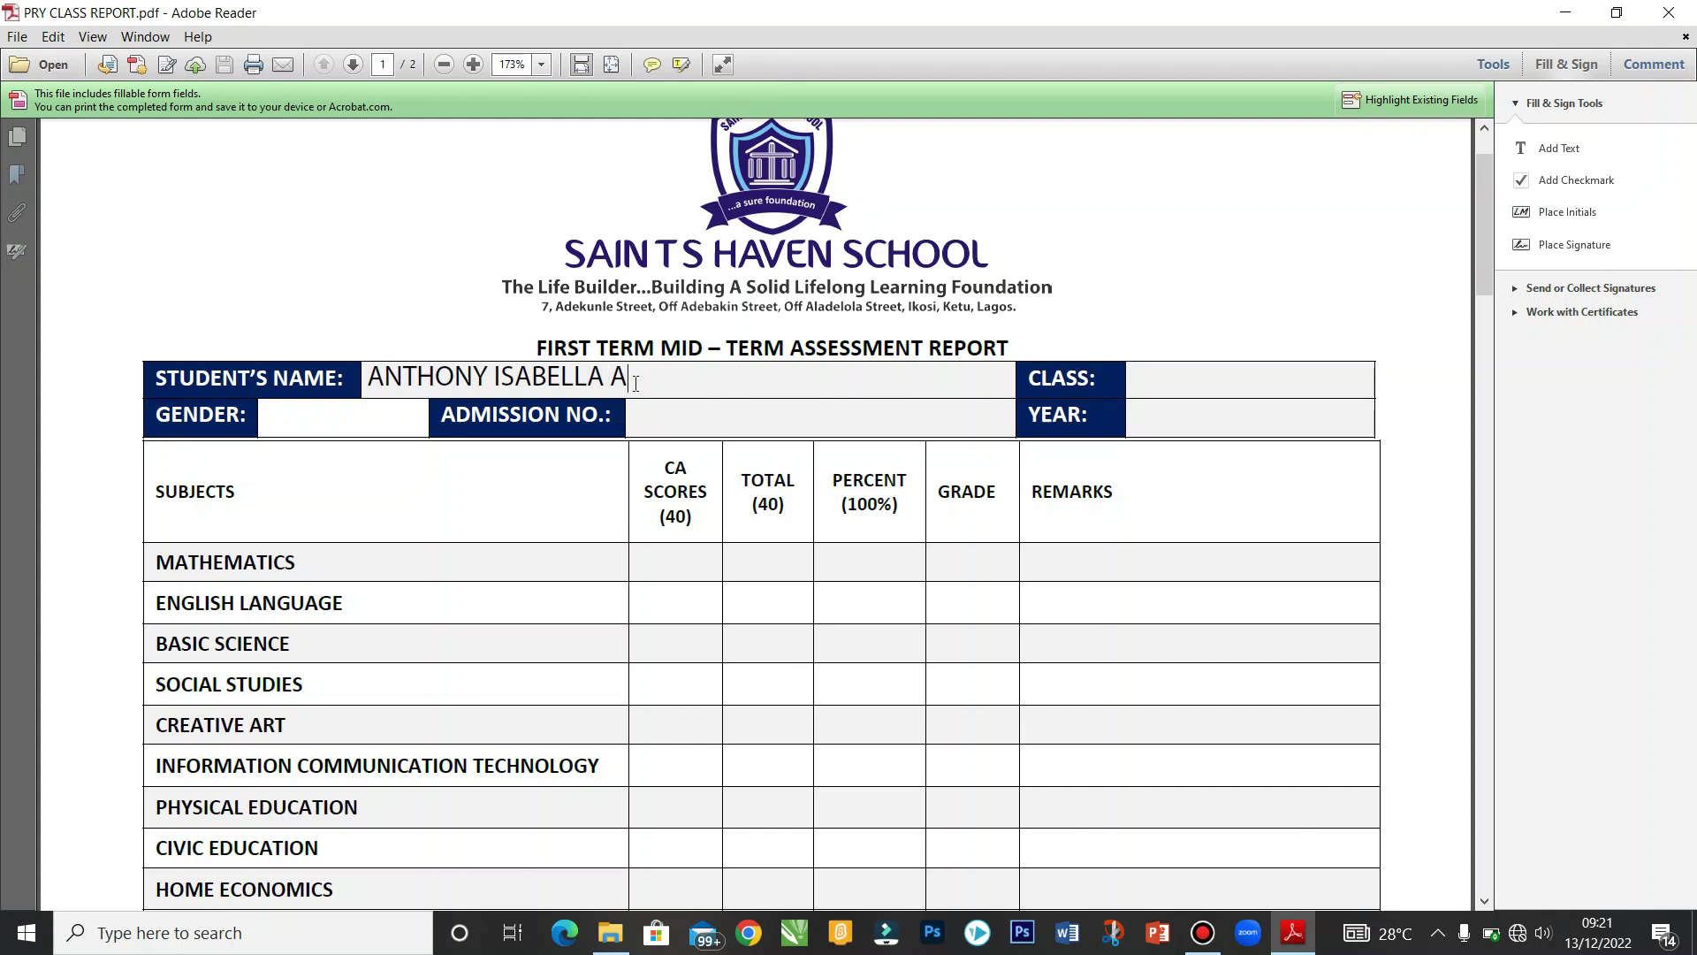
{"action": "key", "text": "Tab"}
{"action": "type", "text": "FEMALE"}
{"action": "key", "text": "Tab"}
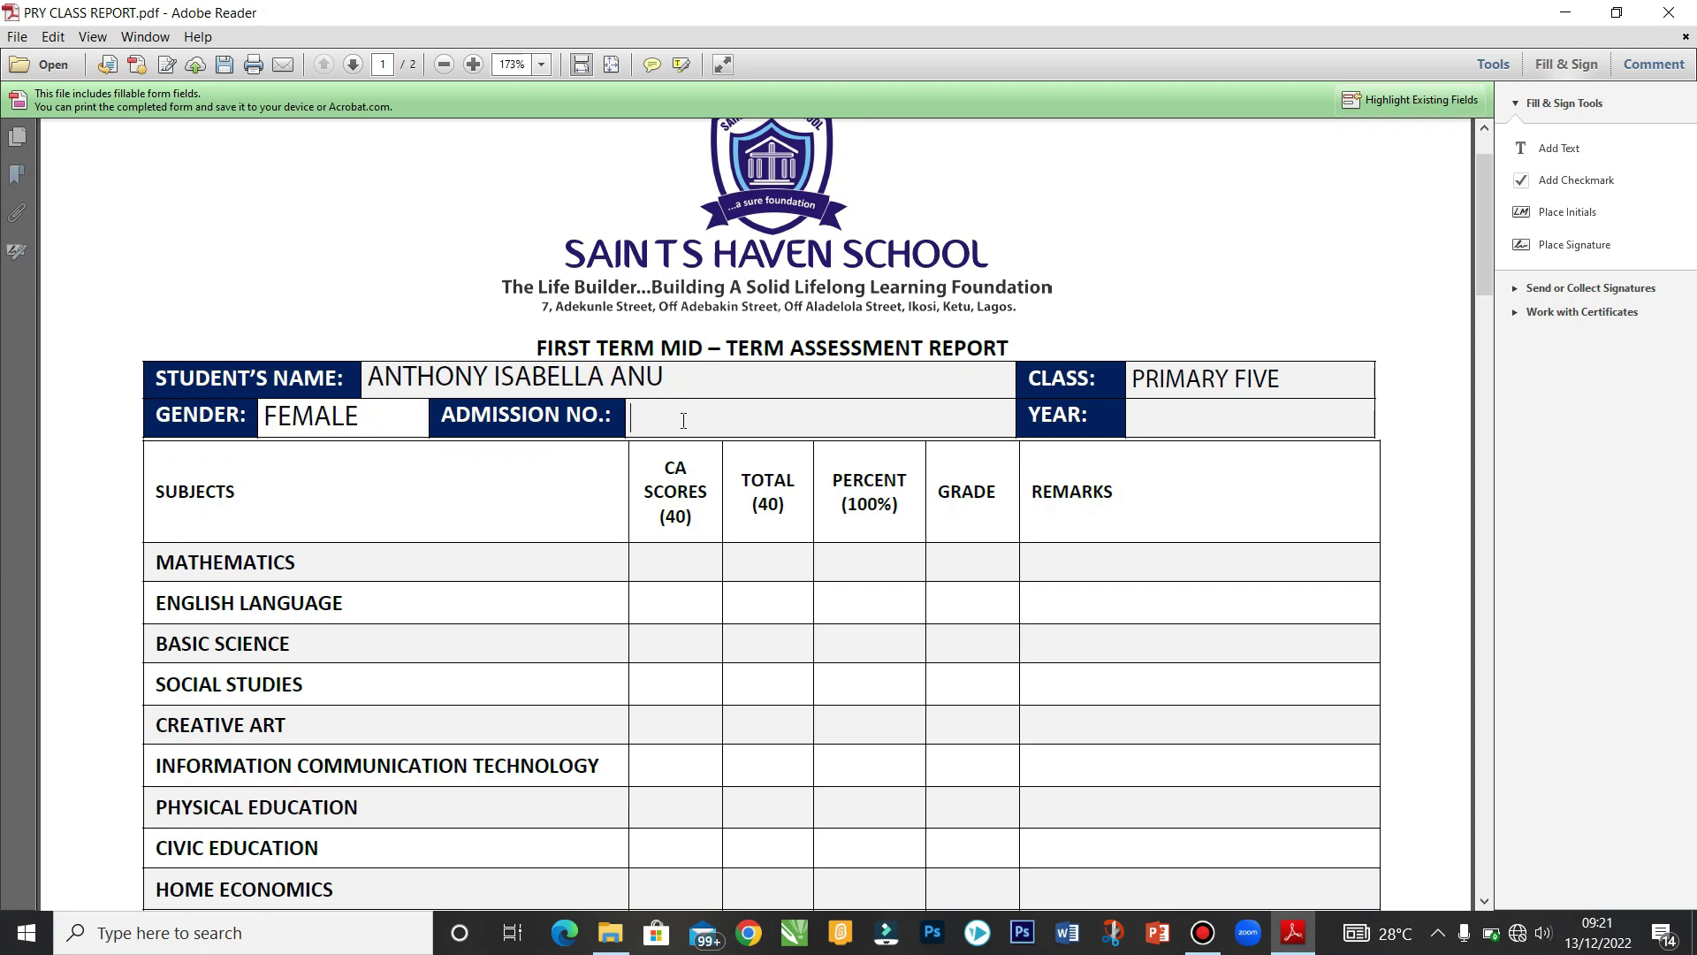
{"action": "left_click", "coordinate": [1165, 419]}
{"action": "type", "text": "2022/2023"}
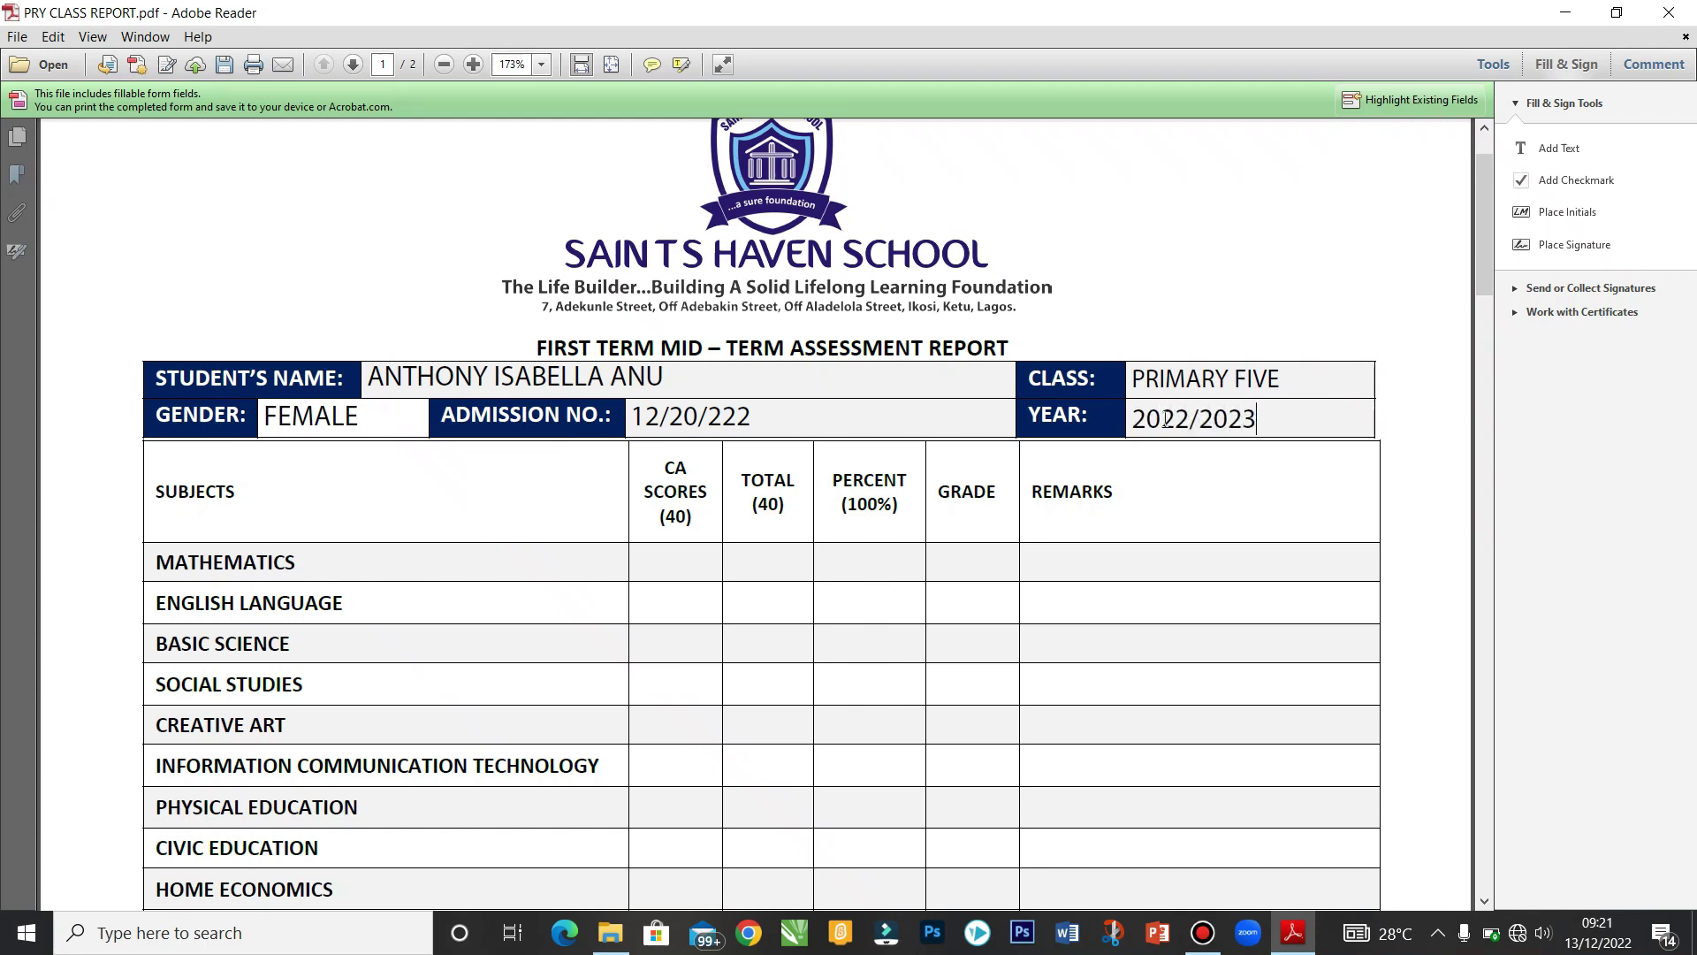
Step: Enter CA scores: Mathematics 35, English 30, ICT 33 and Home Economics 13
{"action": "left_click", "coordinate": [691, 551]}
{"action": "type", "text": "35"}
{"action": "key", "text": "Tab"}
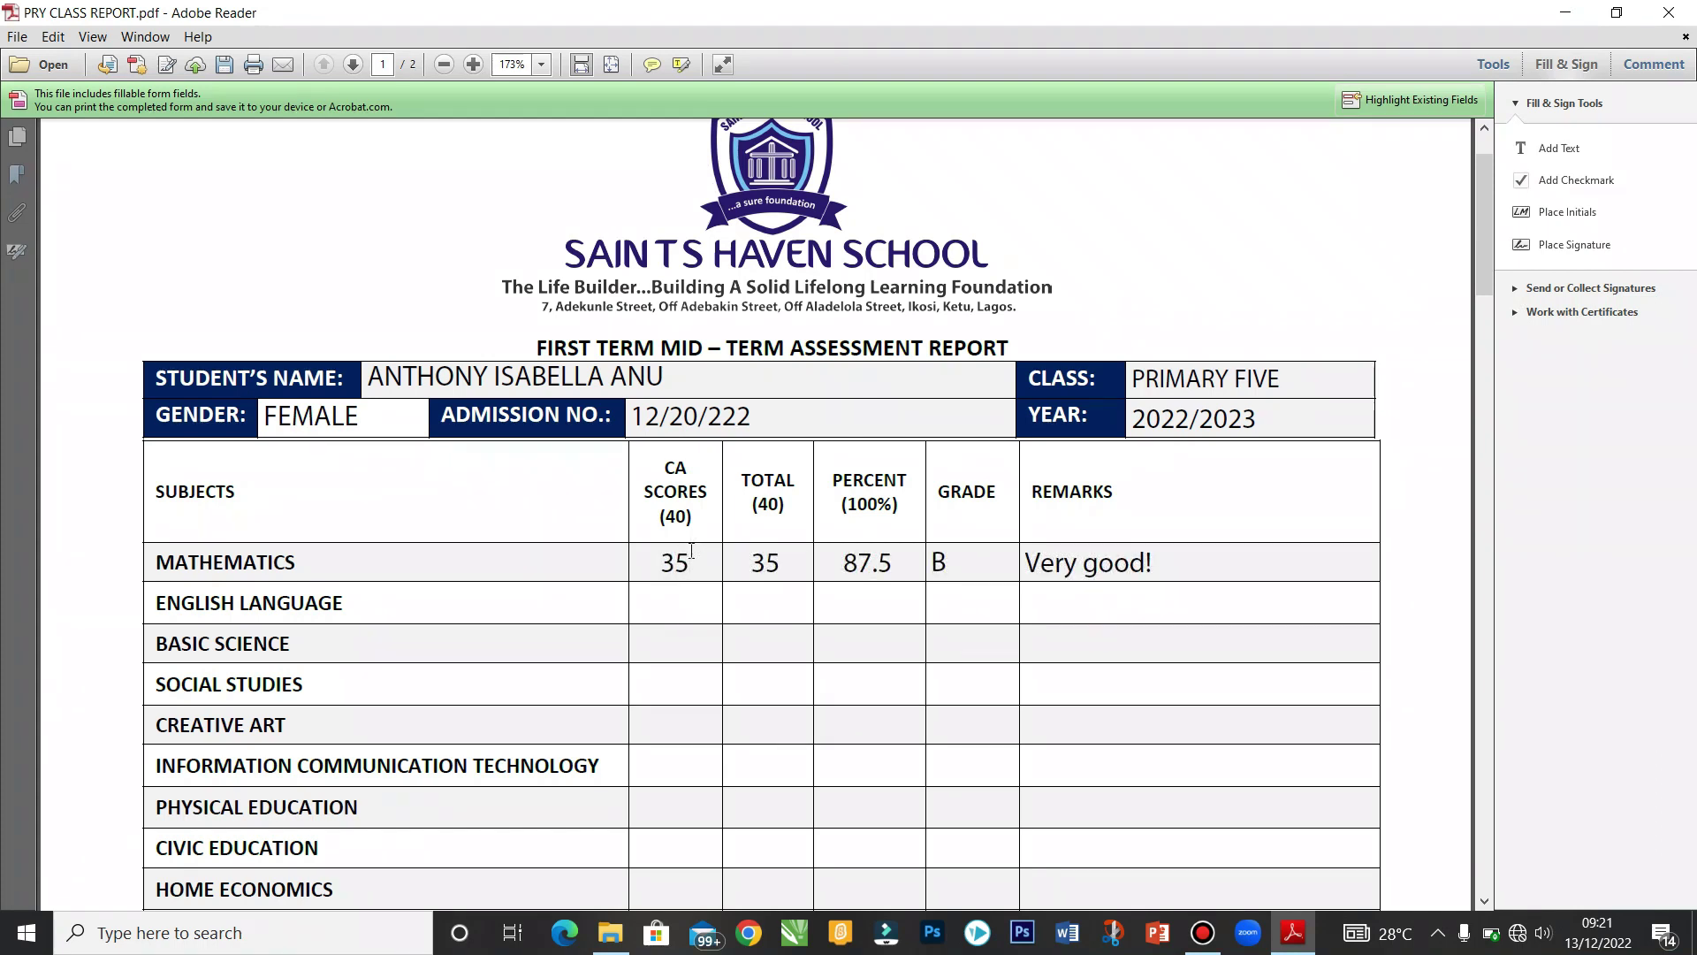
{"action": "type", "text": "30"}
{"action": "key", "text": "Tab"}
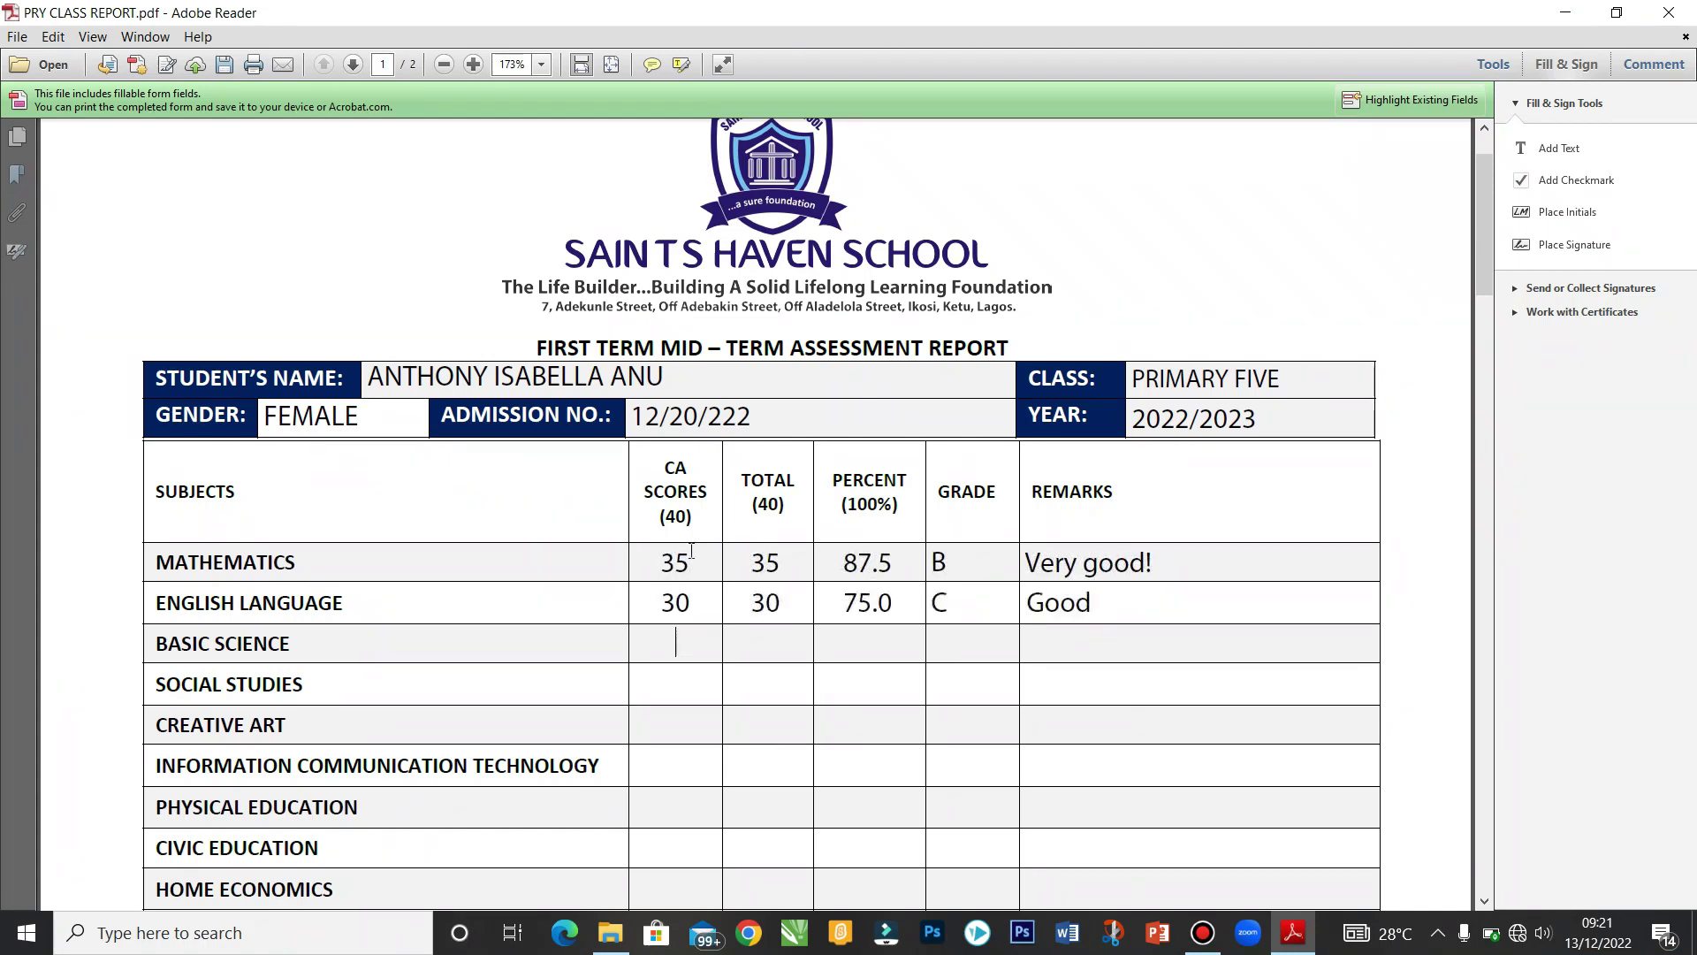
{"action": "left_click", "coordinate": [667, 765]}
{"action": "type", "text": "33"}
{"action": "key", "text": "Tab"}
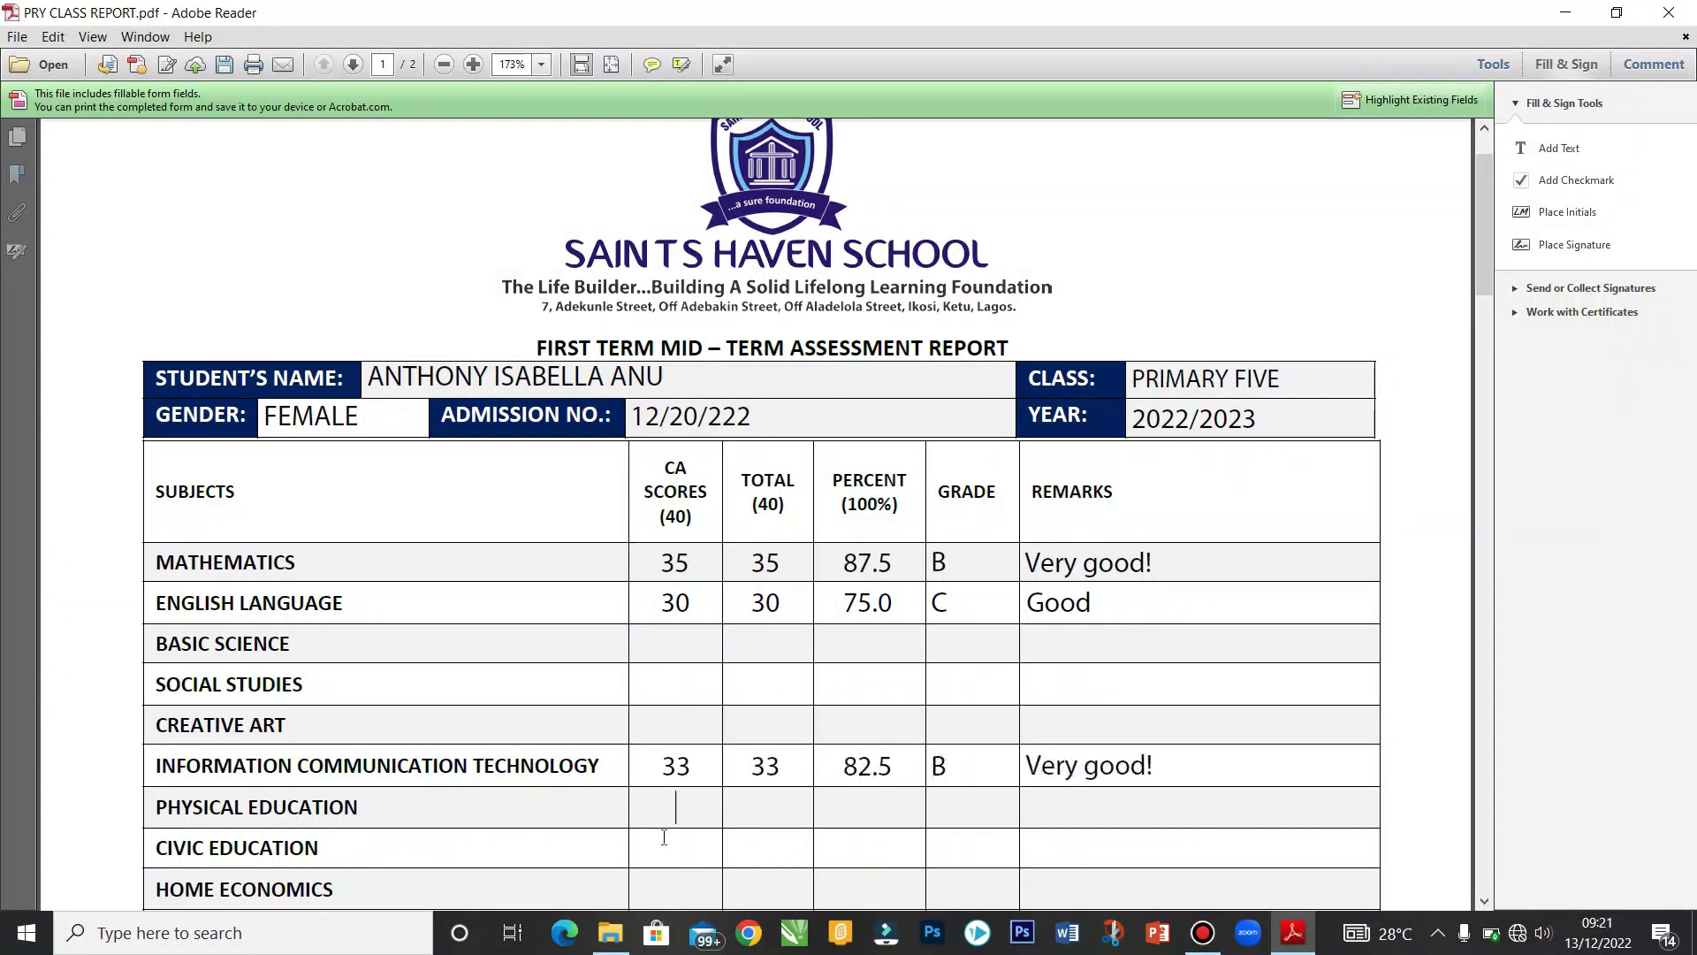
{"action": "left_click", "coordinate": [668, 889]}
{"action": "type", "text": "13"}
{"action": "key", "text": "Tab"}
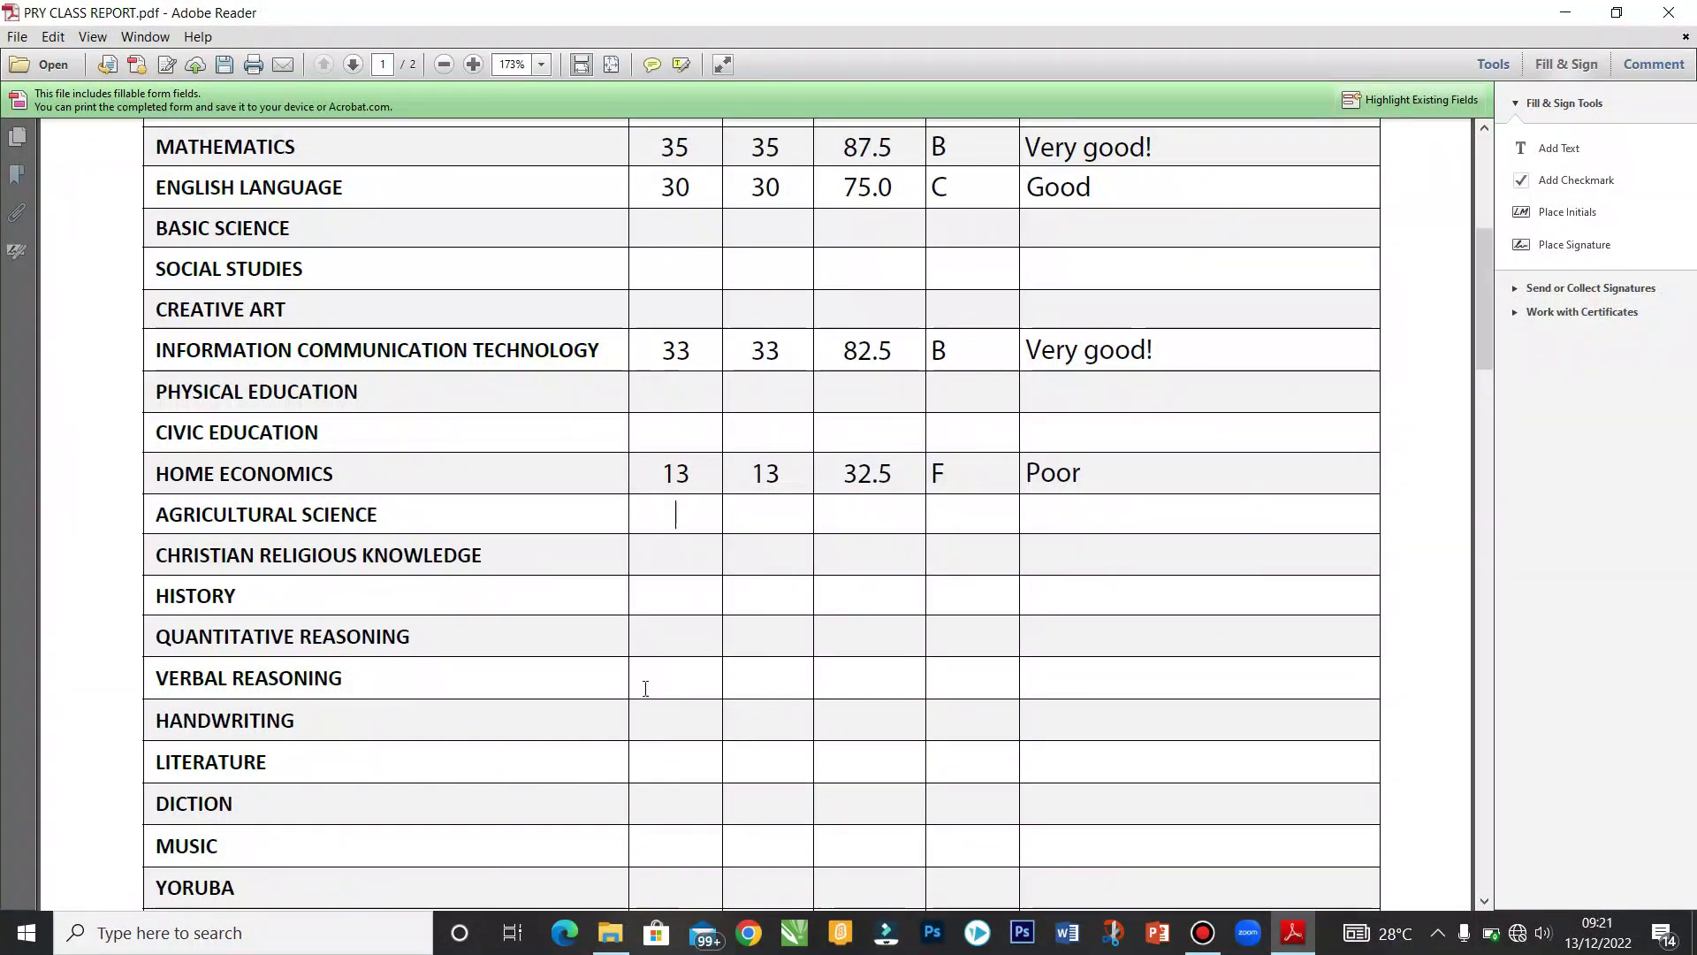
Step: Enter Quantitative Reasoning 25 and Verbal Reasoning 29 CA scores, then view the summary totals
{"action": "left_click", "coordinate": [684, 638]}
{"action": "type", "text": "25"}
{"action": "left_click", "coordinate": [689, 694]}
{"action": "type", "text": "29"}
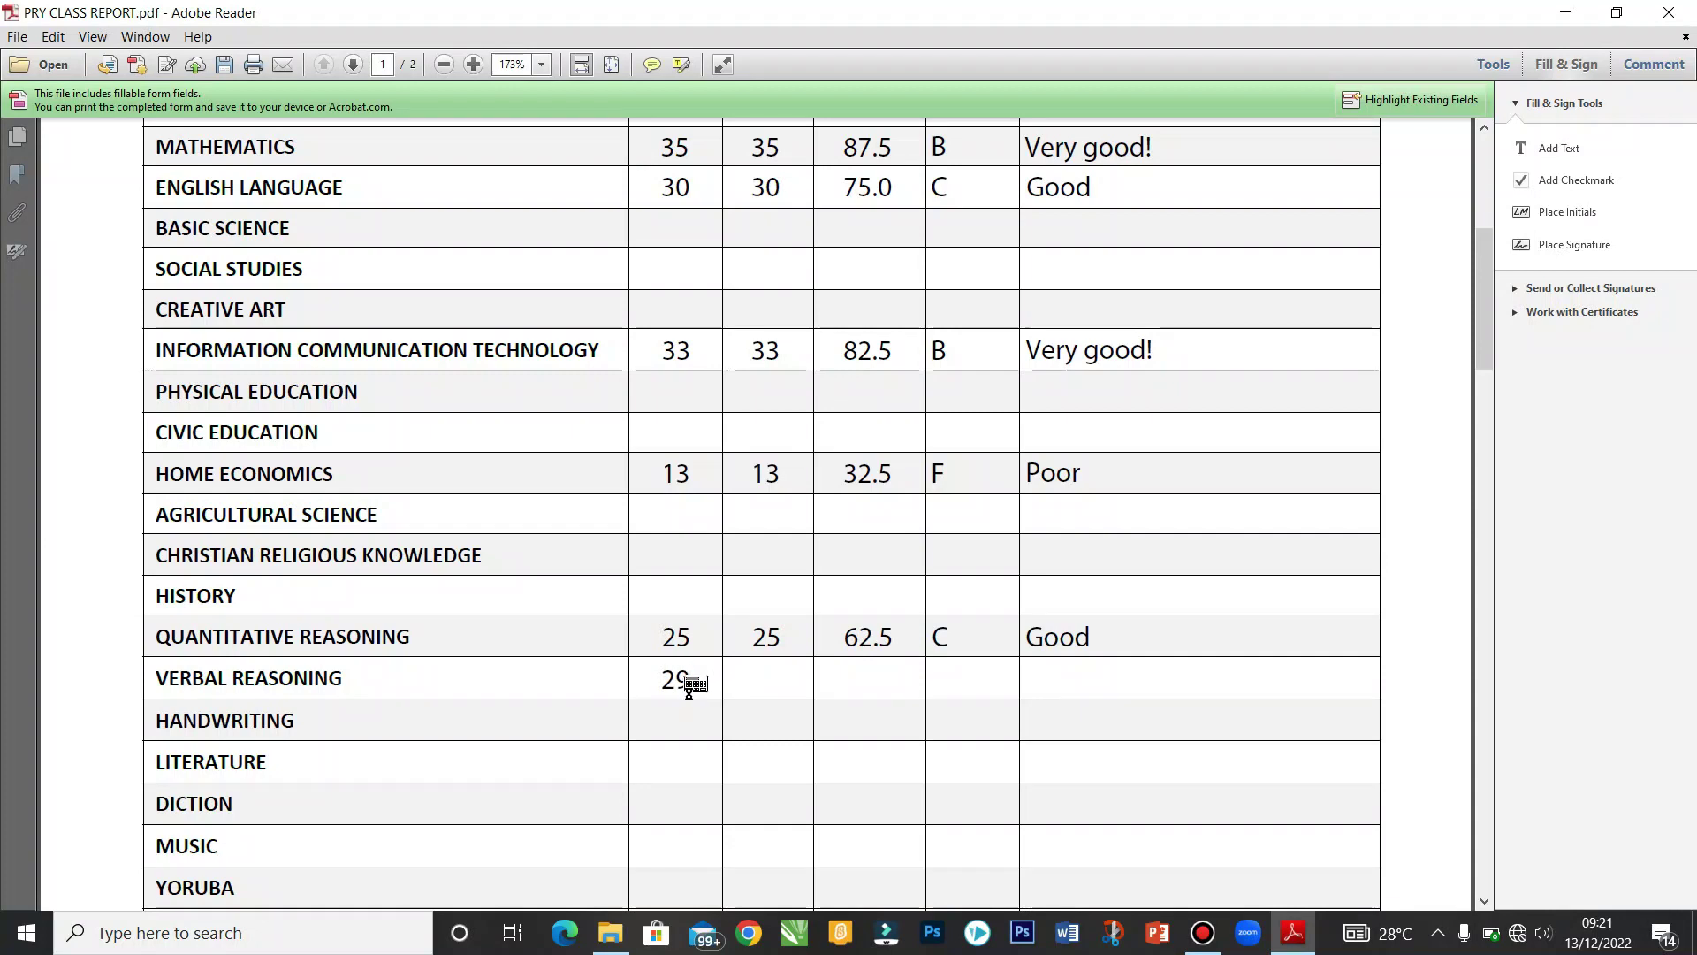
{"action": "key", "text": "Tab"}
{"action": "scroll", "coordinate": [1480, 371], "scroll_direction": "down", "scroll_amount": 5}
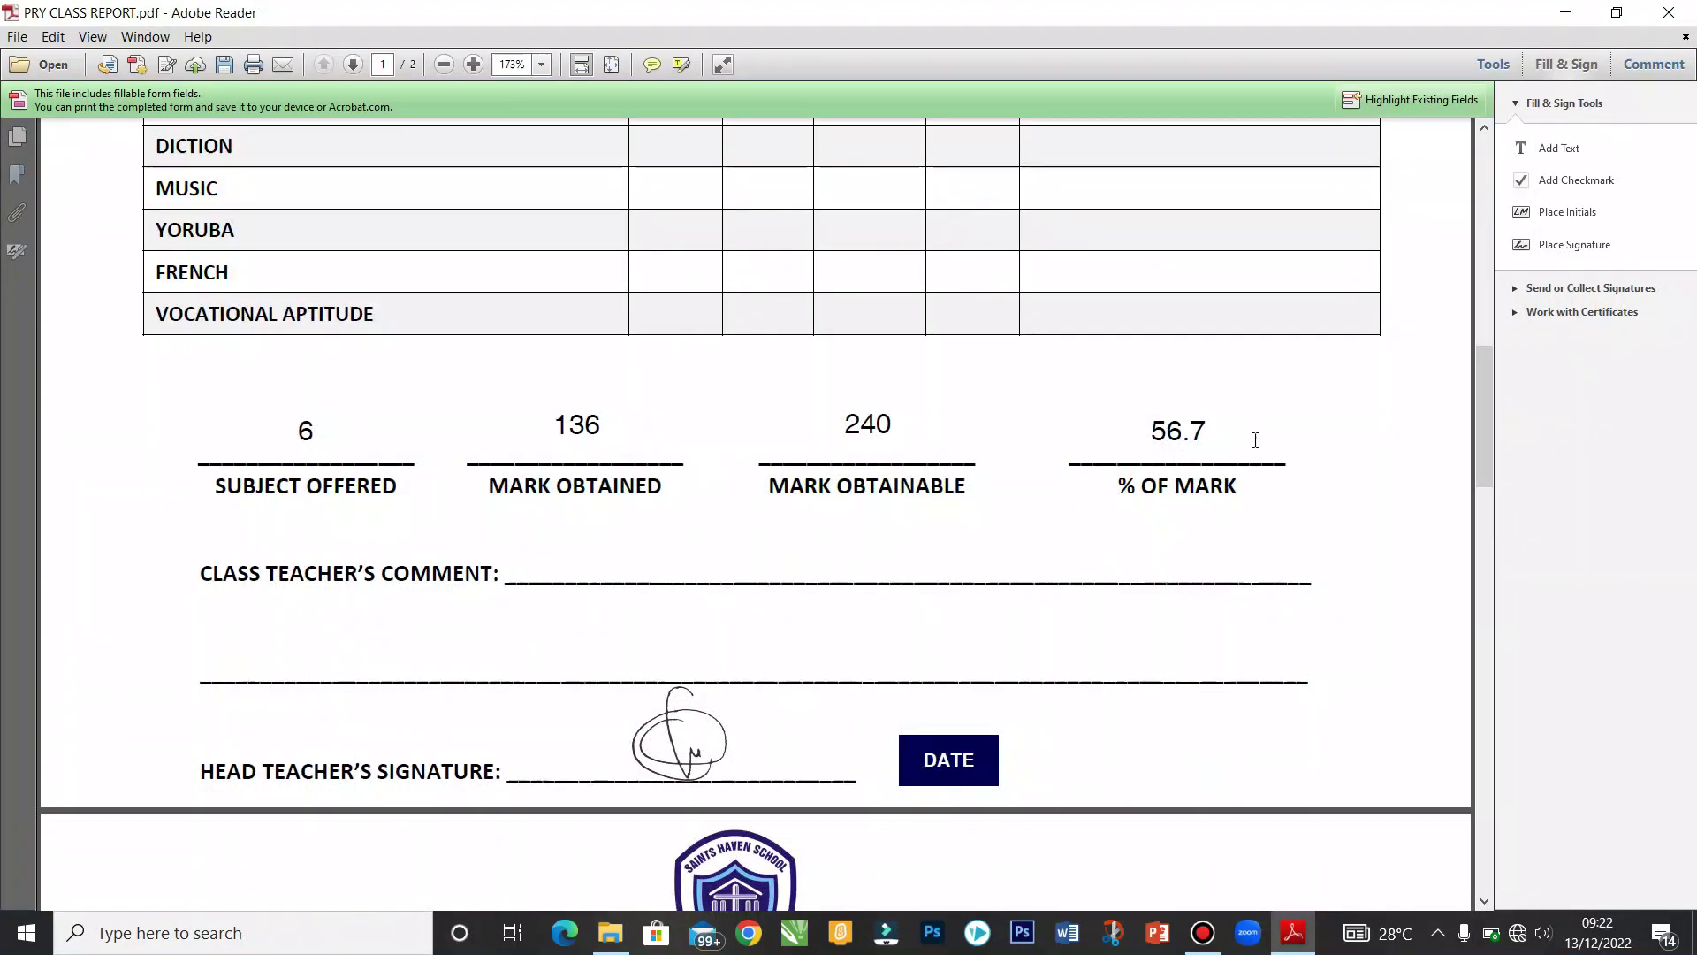
Step: Scroll to page 2 and position the view on the Cognitive Skills subject table
{"action": "mouse_move", "coordinate": [1488, 396]}
{"action": "left_mouse_down"}
{"action": "mouse_move", "coordinate": [1478, 370]}
{"action": "mouse_move", "coordinate": [1486, 602]}
{"action": "mouse_move", "coordinate": [1472, 496]}
{"action": "left_mouse_up"}
{"action": "left_click_drag", "start_coordinate": [1481, 495], "coordinate": [1469, 311]}
{"action": "left_click_drag", "start_coordinate": [1465, 425], "coordinate": [1459, 532]}
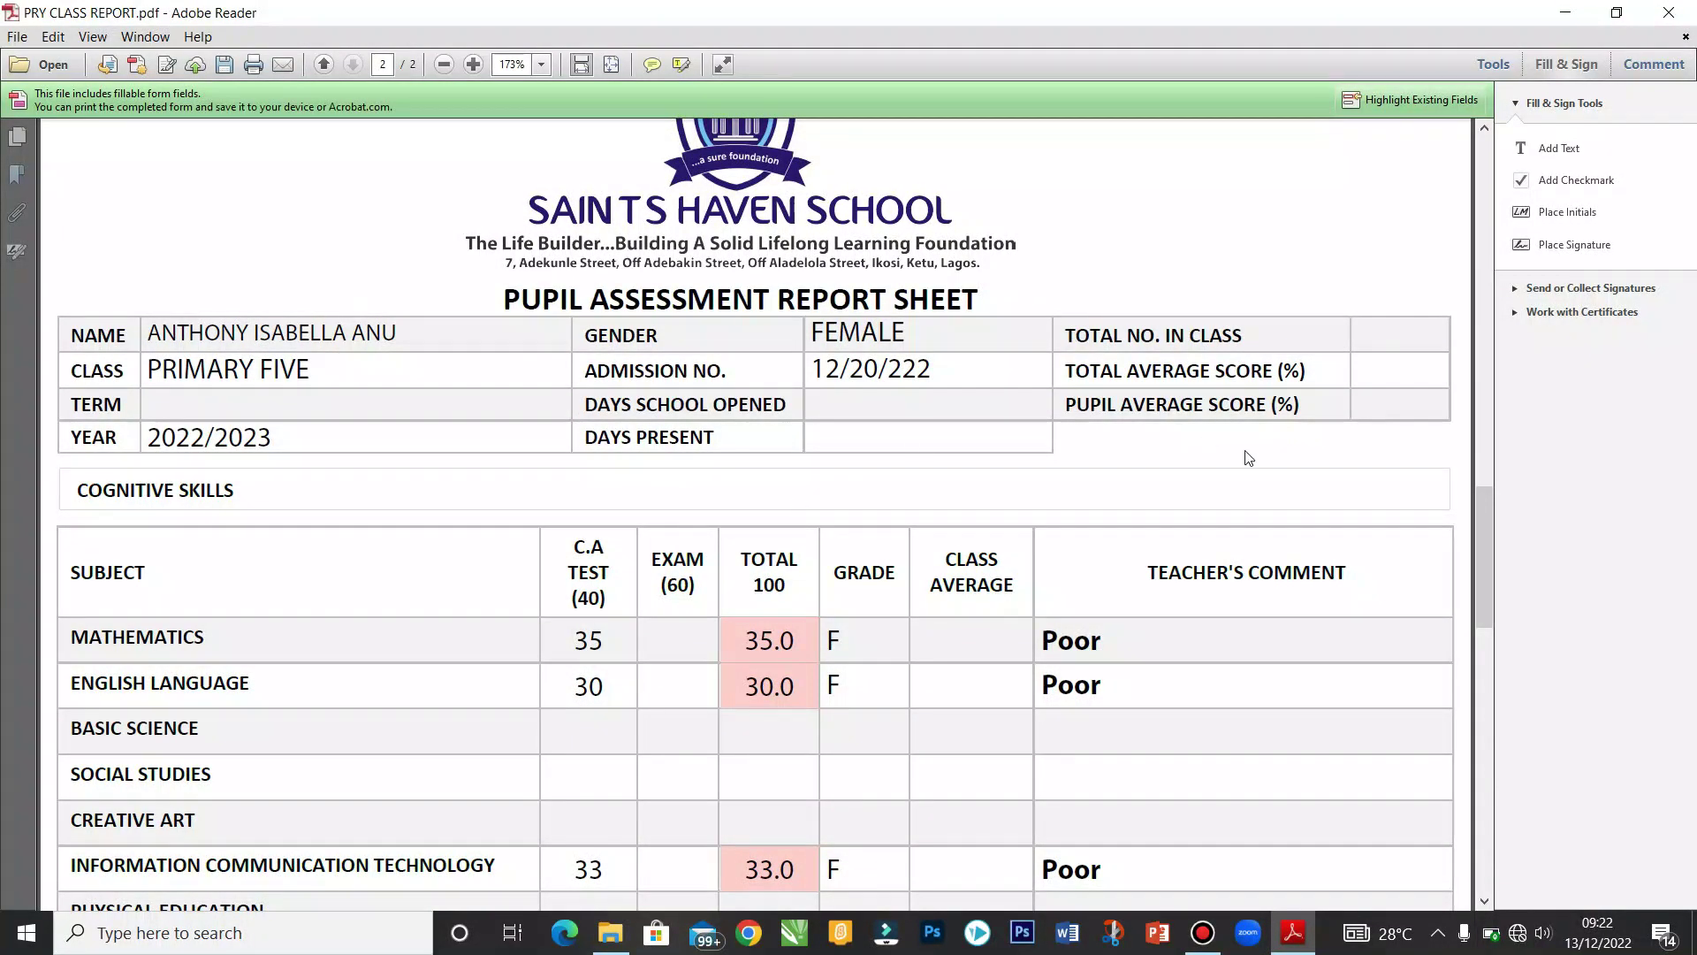
{"action": "left_click_drag", "start_coordinate": [1478, 505], "coordinate": [1476, 546]}
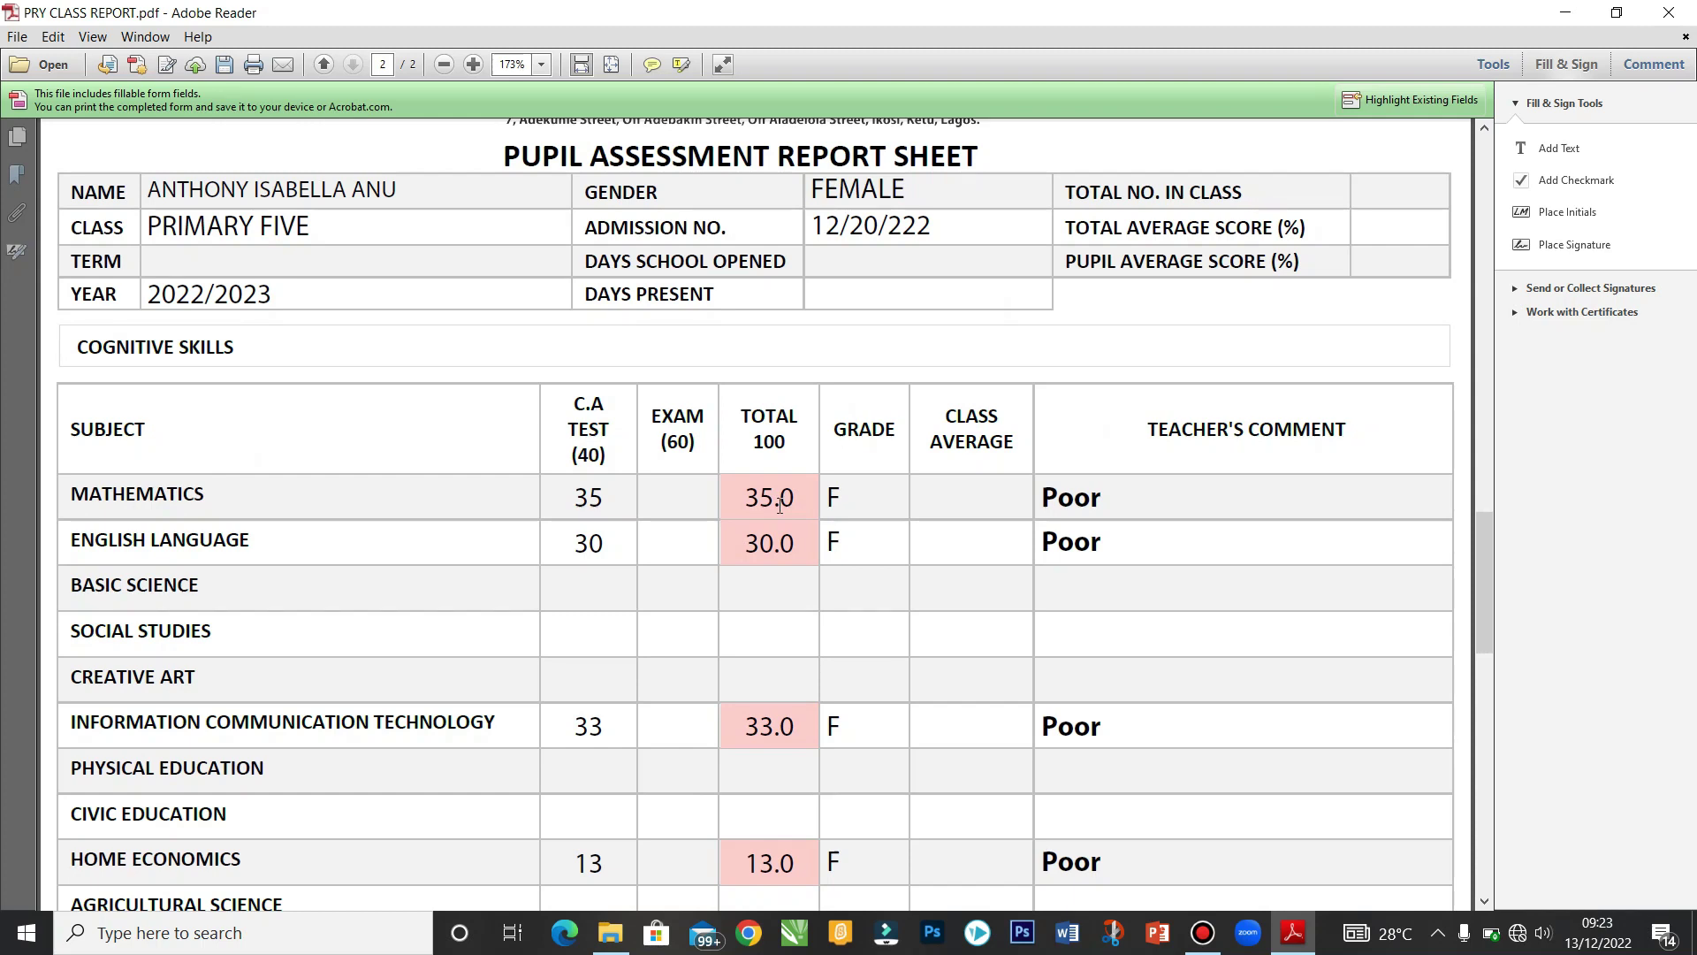
Step: Enter exam scores of 56 for Mathematics and 23 for English Language
{"action": "left_click", "coordinate": [667, 506]}
{"action": "type", "text": "56"}
{"action": "left_click", "coordinate": [658, 559]}
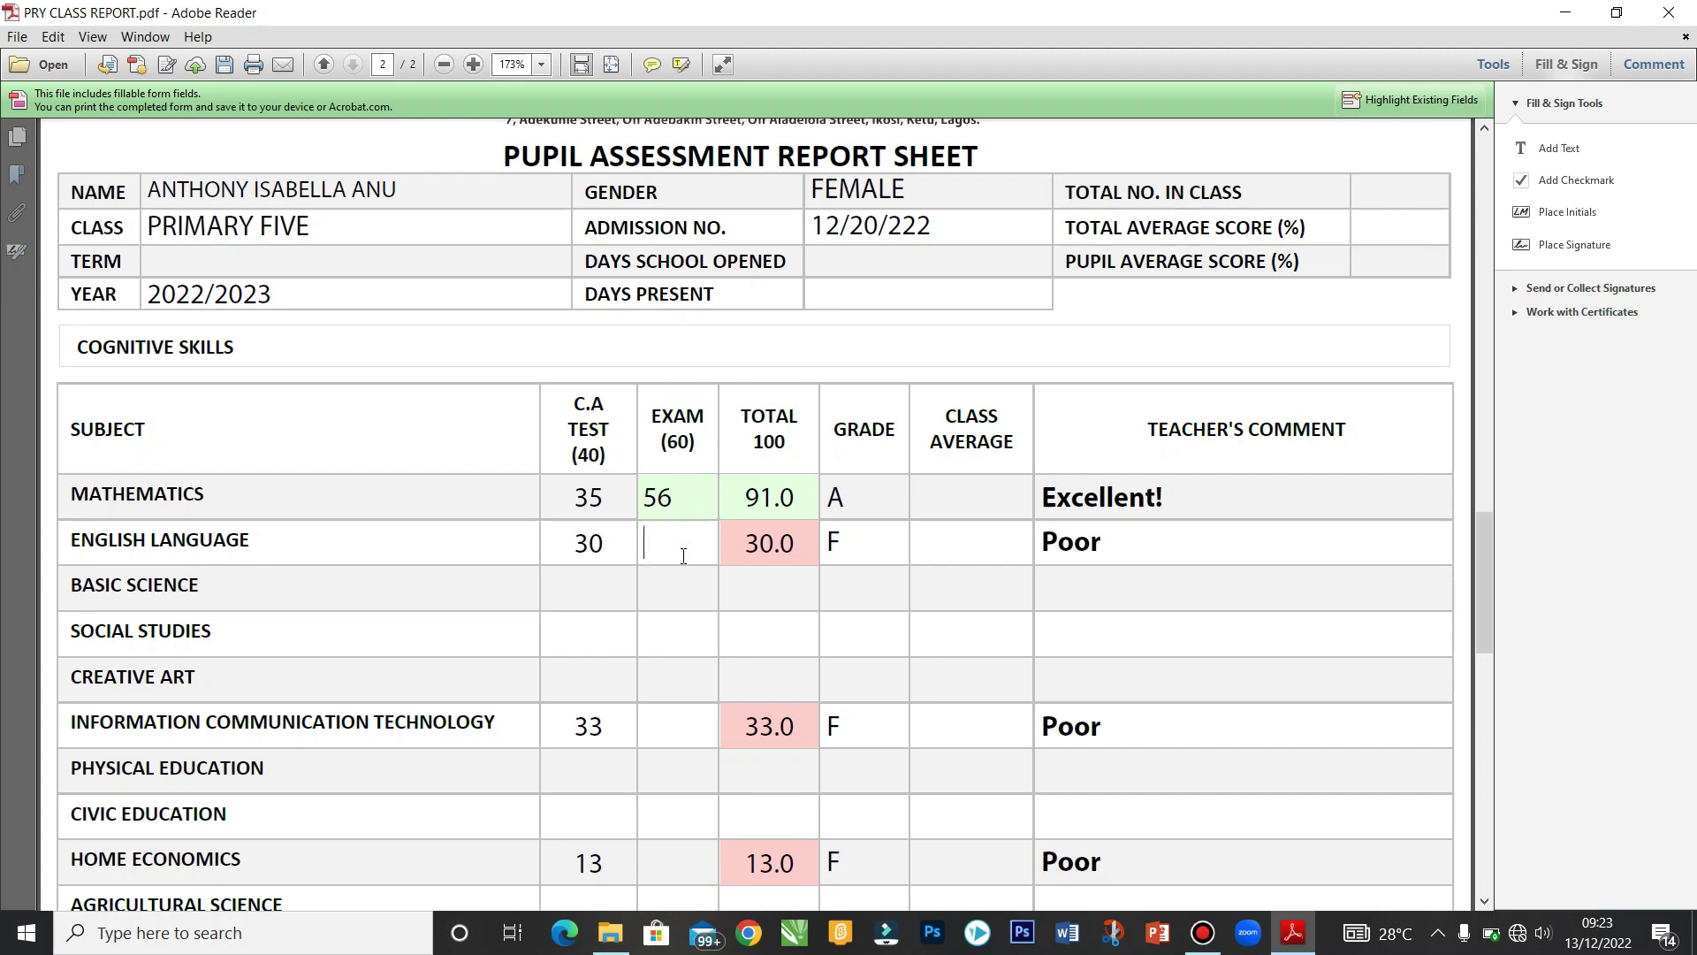
{"action": "type", "text": "23"}
{"action": "key", "text": "Tab"}
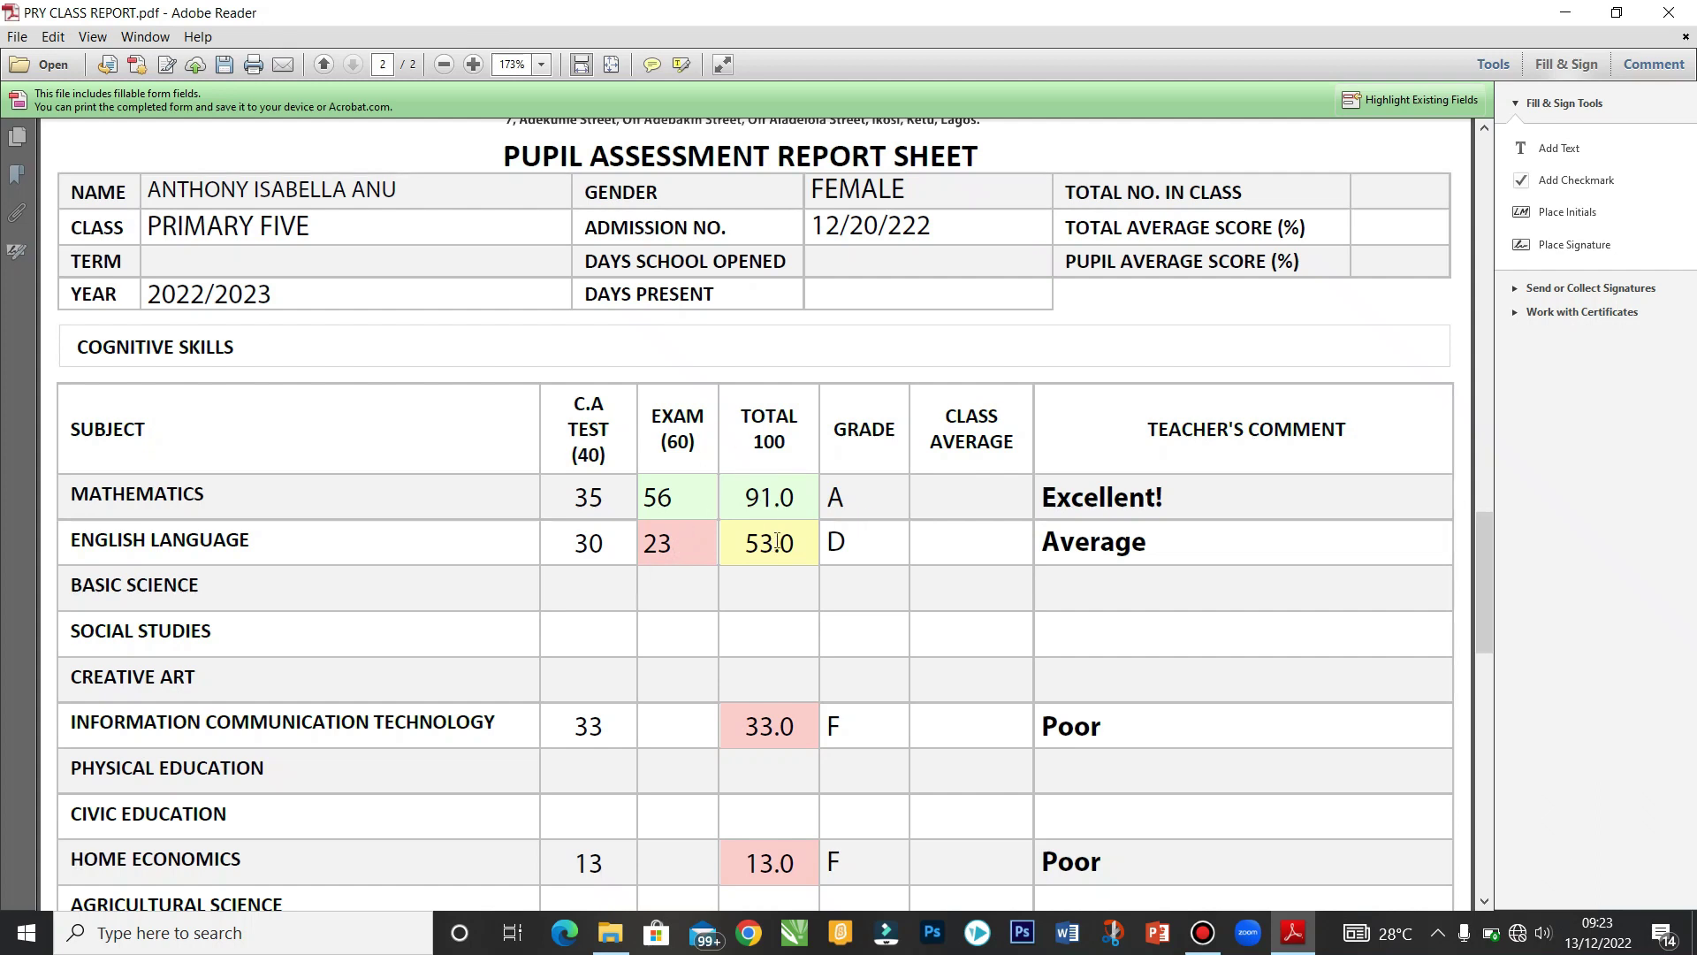
{"action": "left_click_drag", "start_coordinate": [1483, 522], "coordinate": [1474, 762]}
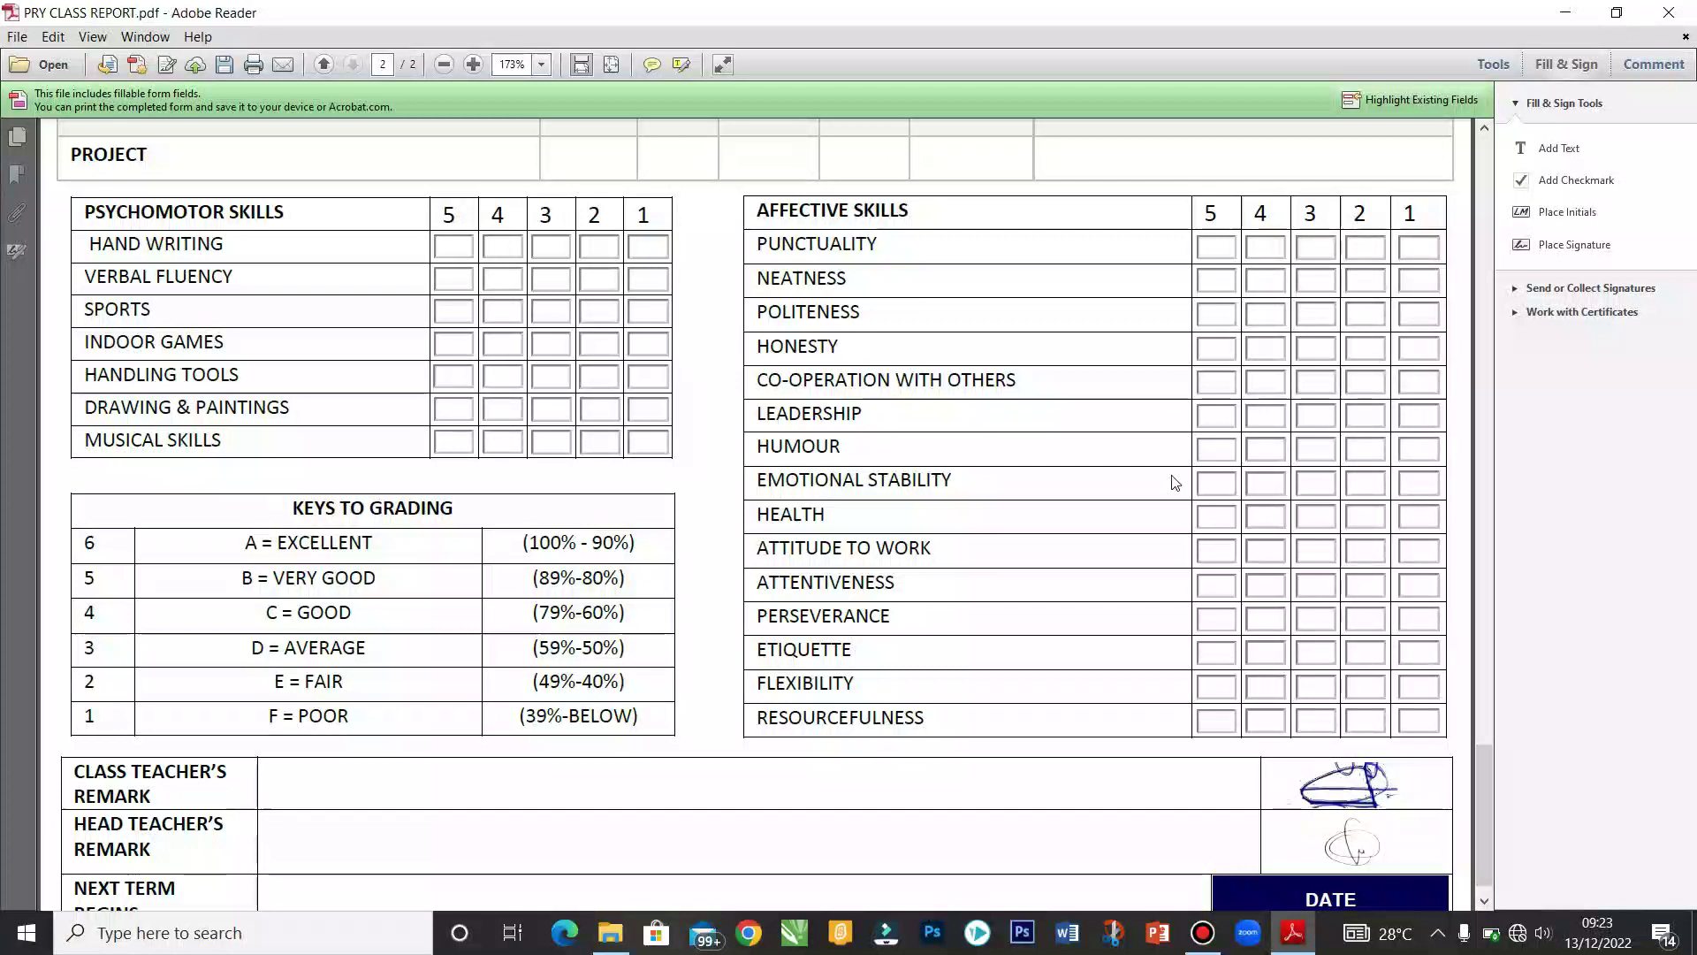
Step: Pick December 14, 2022 as the next term start date, then return to page 1
{"action": "scroll", "coordinate": [1489, 787], "scroll_direction": "down", "scroll_amount": 1}
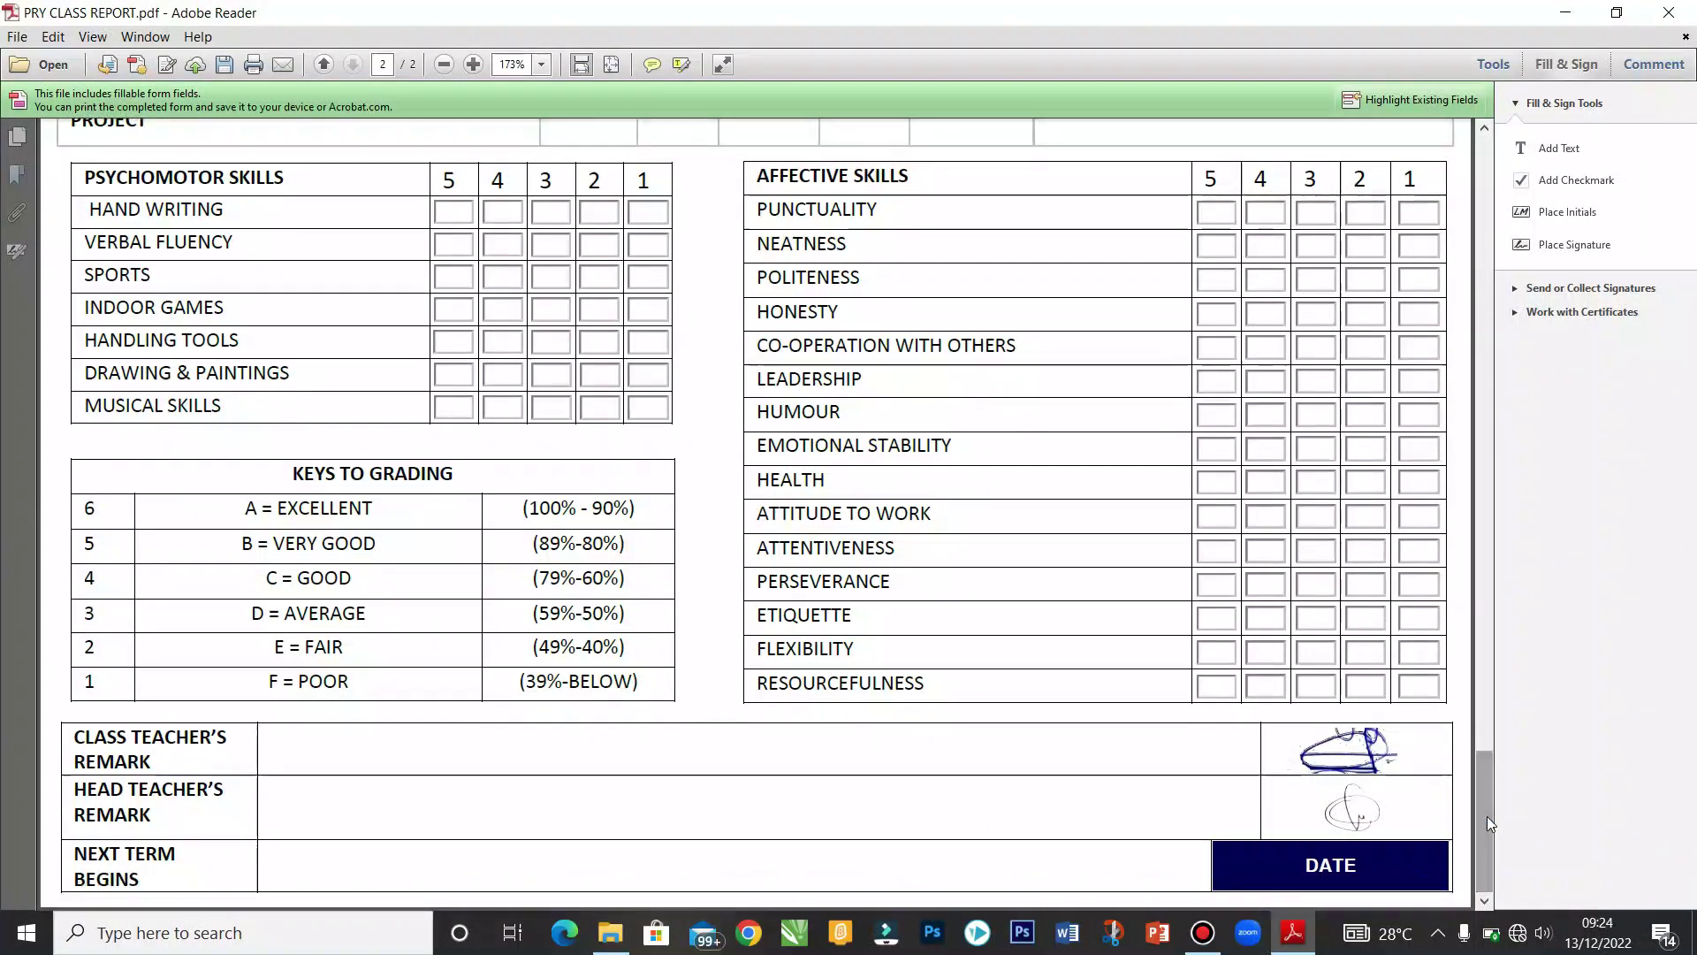
{"action": "left_click", "coordinate": [1354, 887]}
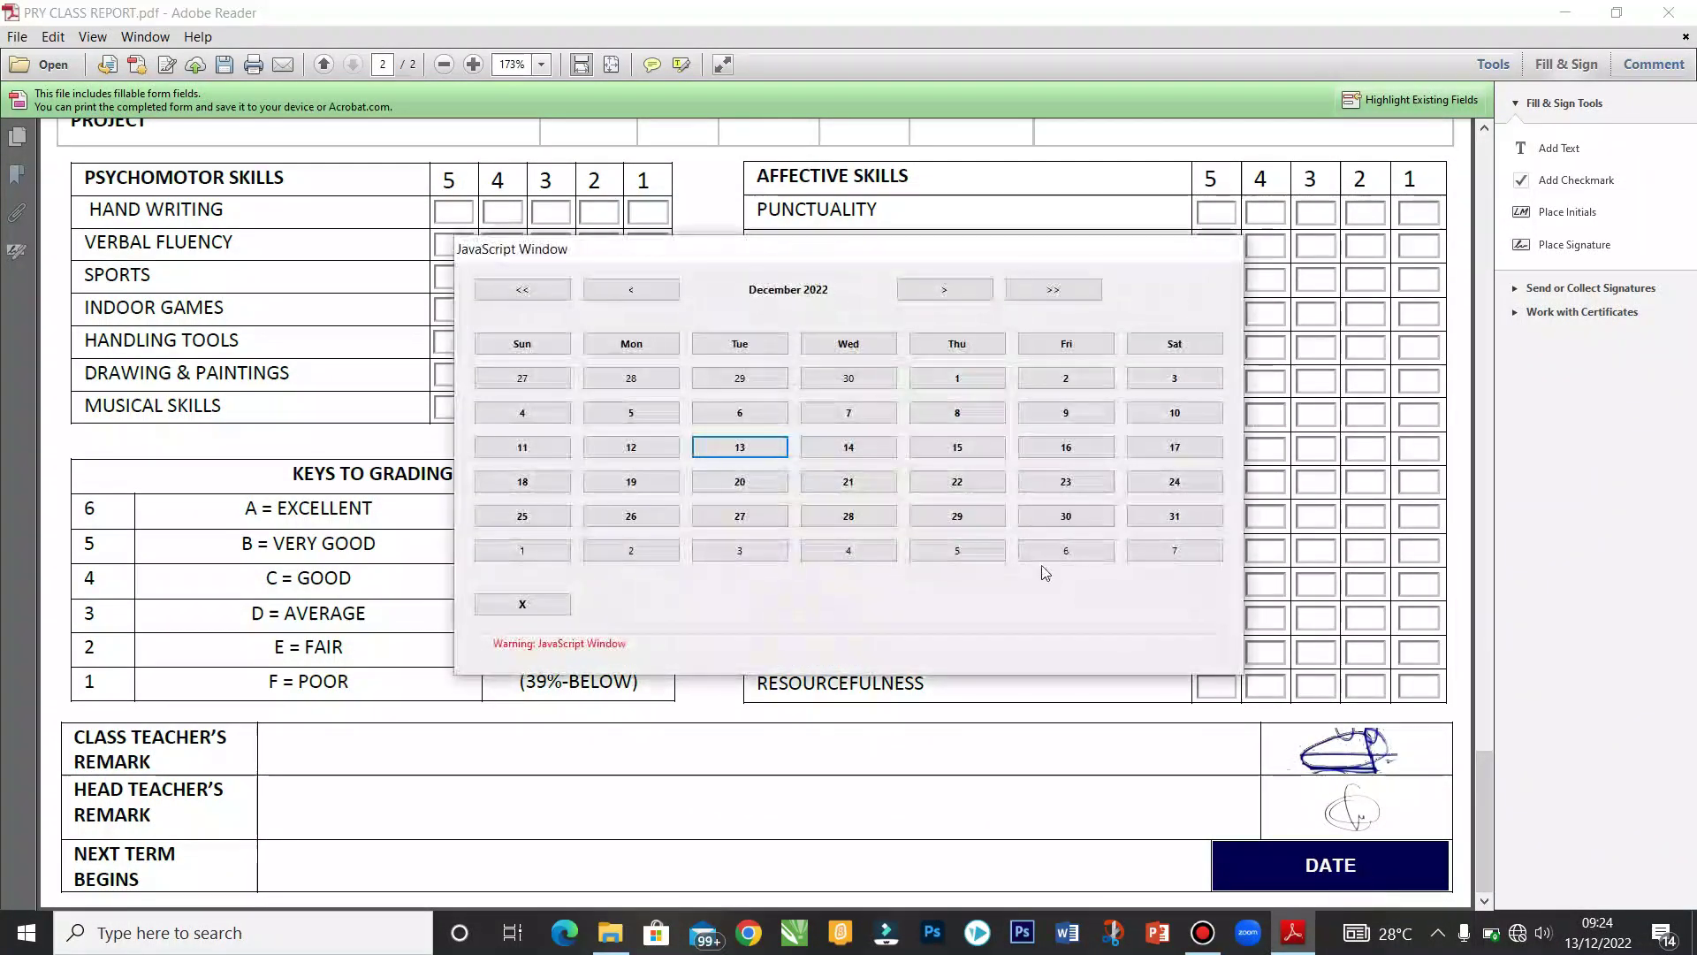
{"action": "left_click", "coordinate": [821, 447]}
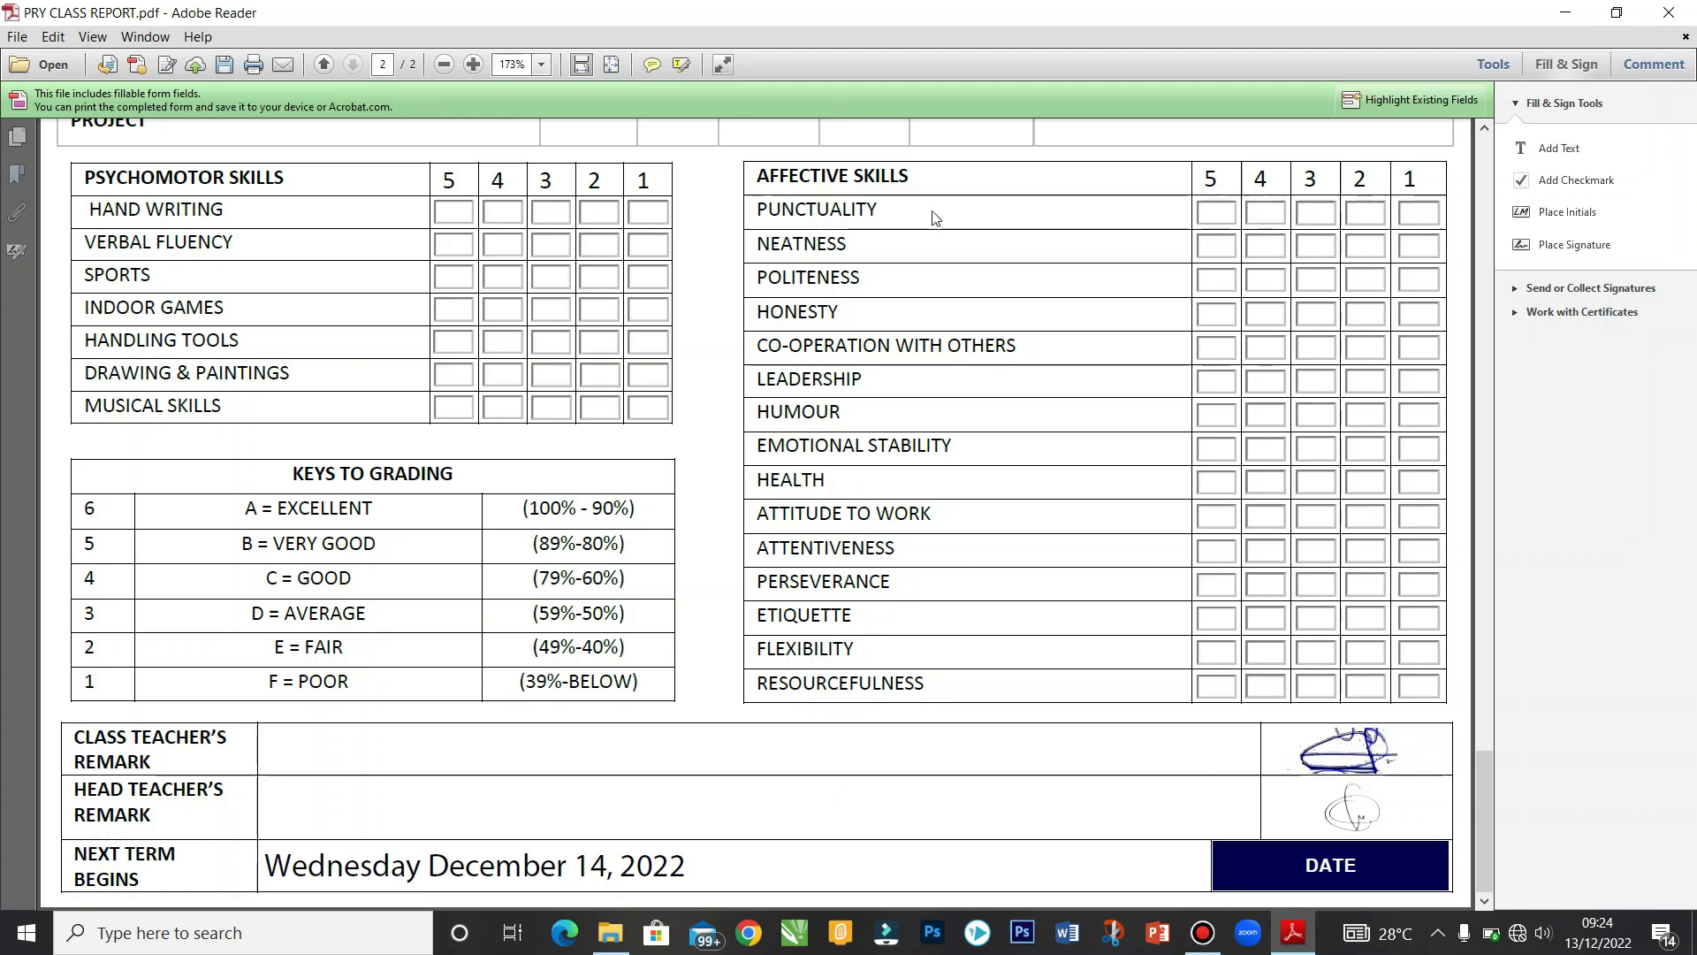
{"action": "left_click_drag", "start_coordinate": [1483, 794], "coordinate": [1480, 161]}
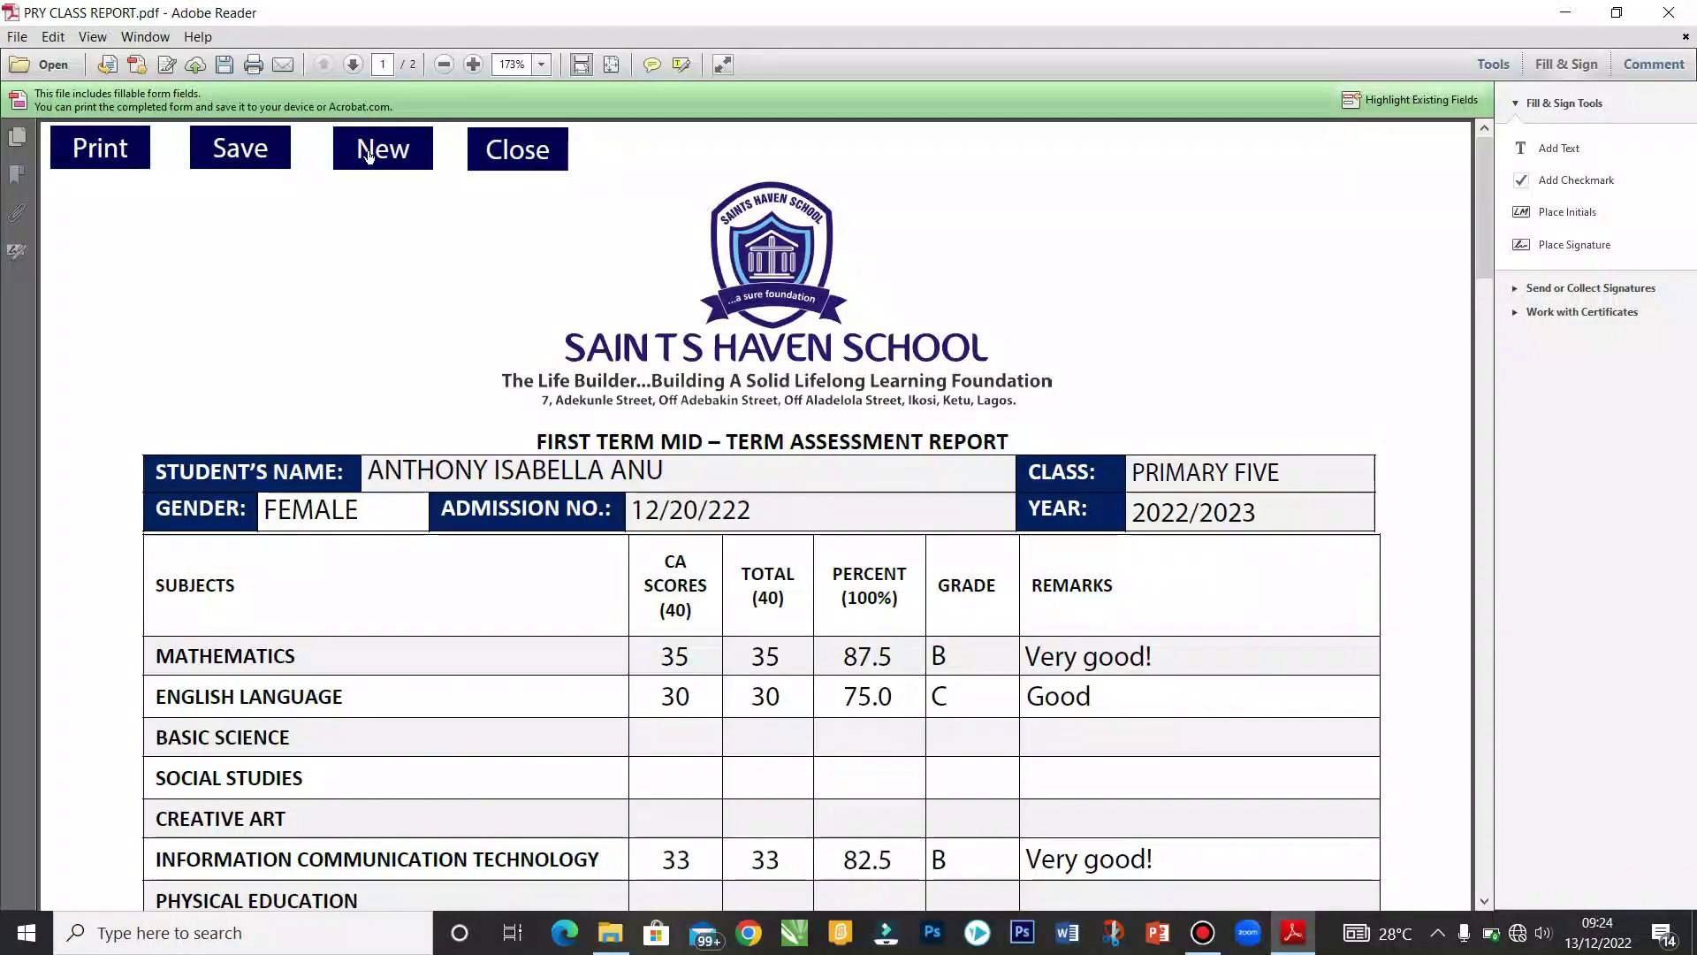
Step: Close the class report and open EHS BROADSHEET.pdf from the EBREPORT folder
{"action": "left_click", "coordinate": [487, 148]}
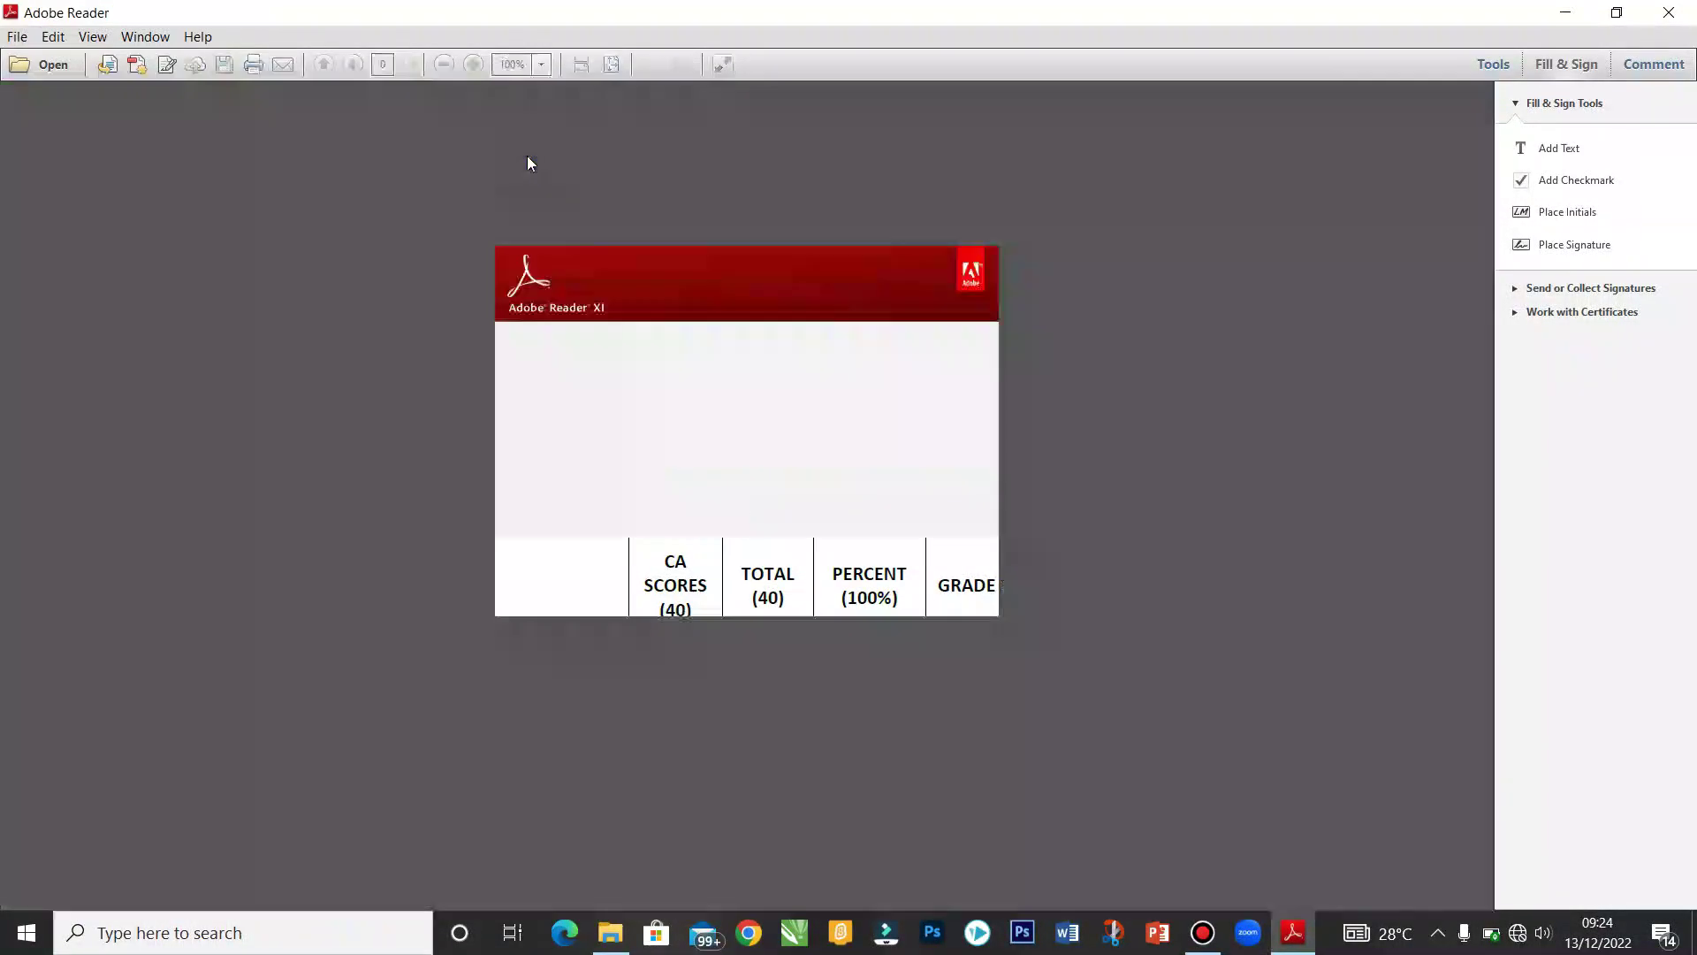
{"action": "left_click", "coordinate": [617, 928]}
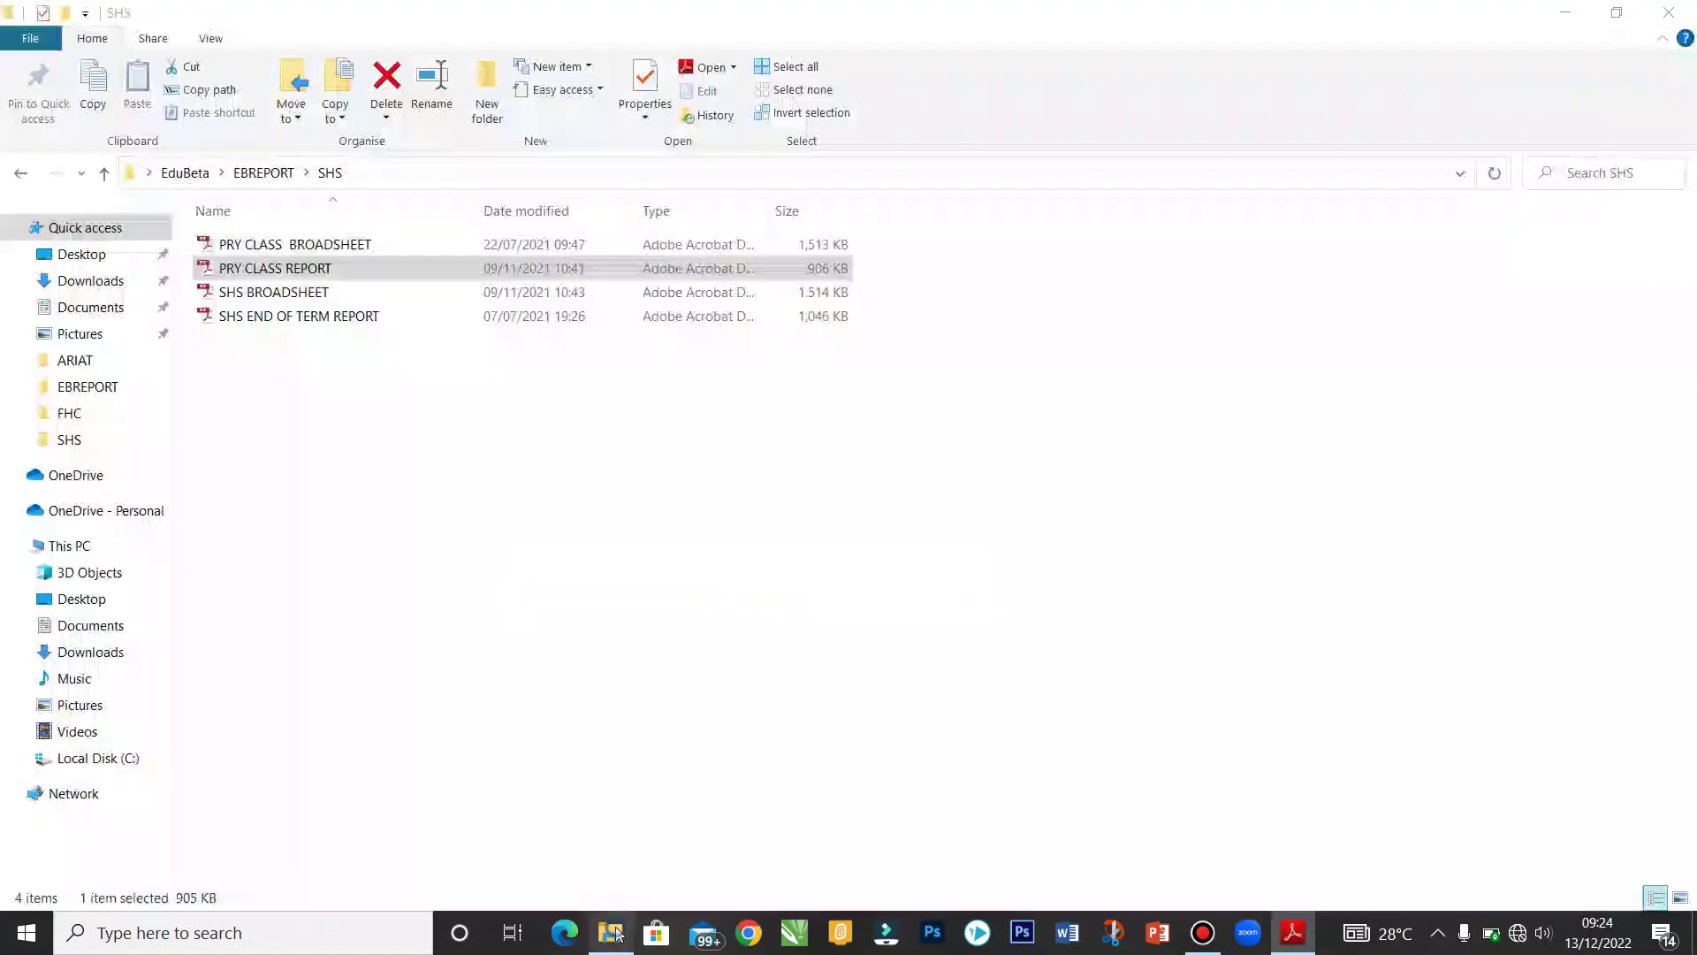
{"action": "left_click", "coordinate": [104, 174]}
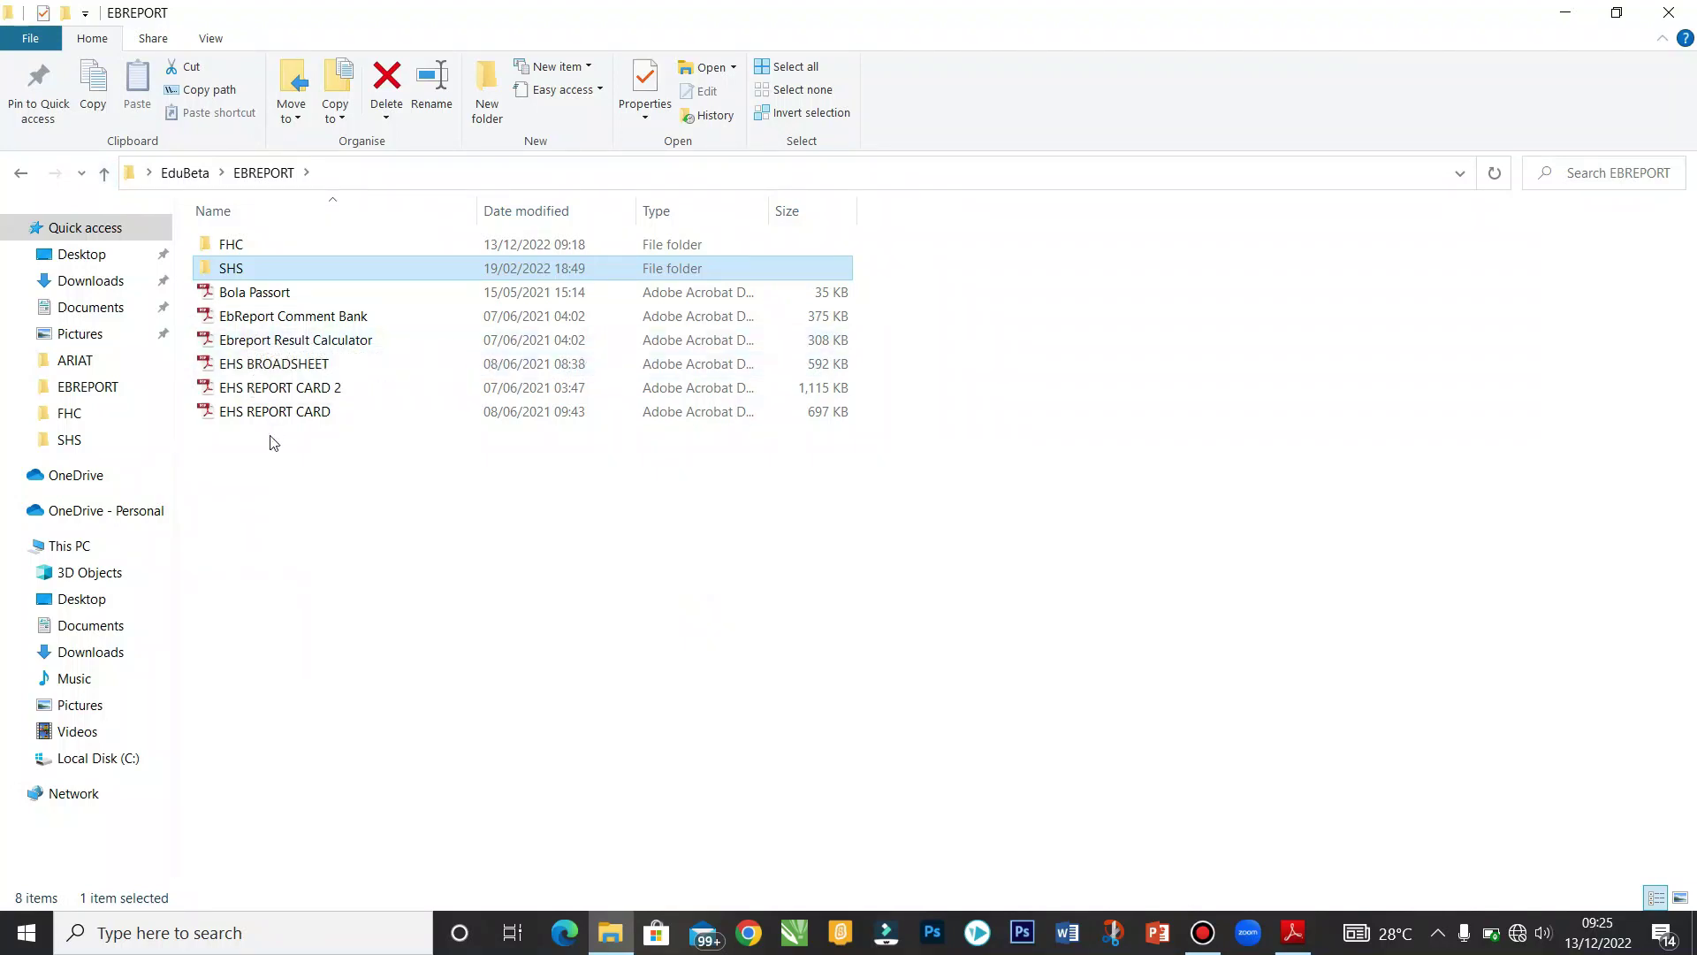
{"action": "double_click", "coordinate": [274, 364]}
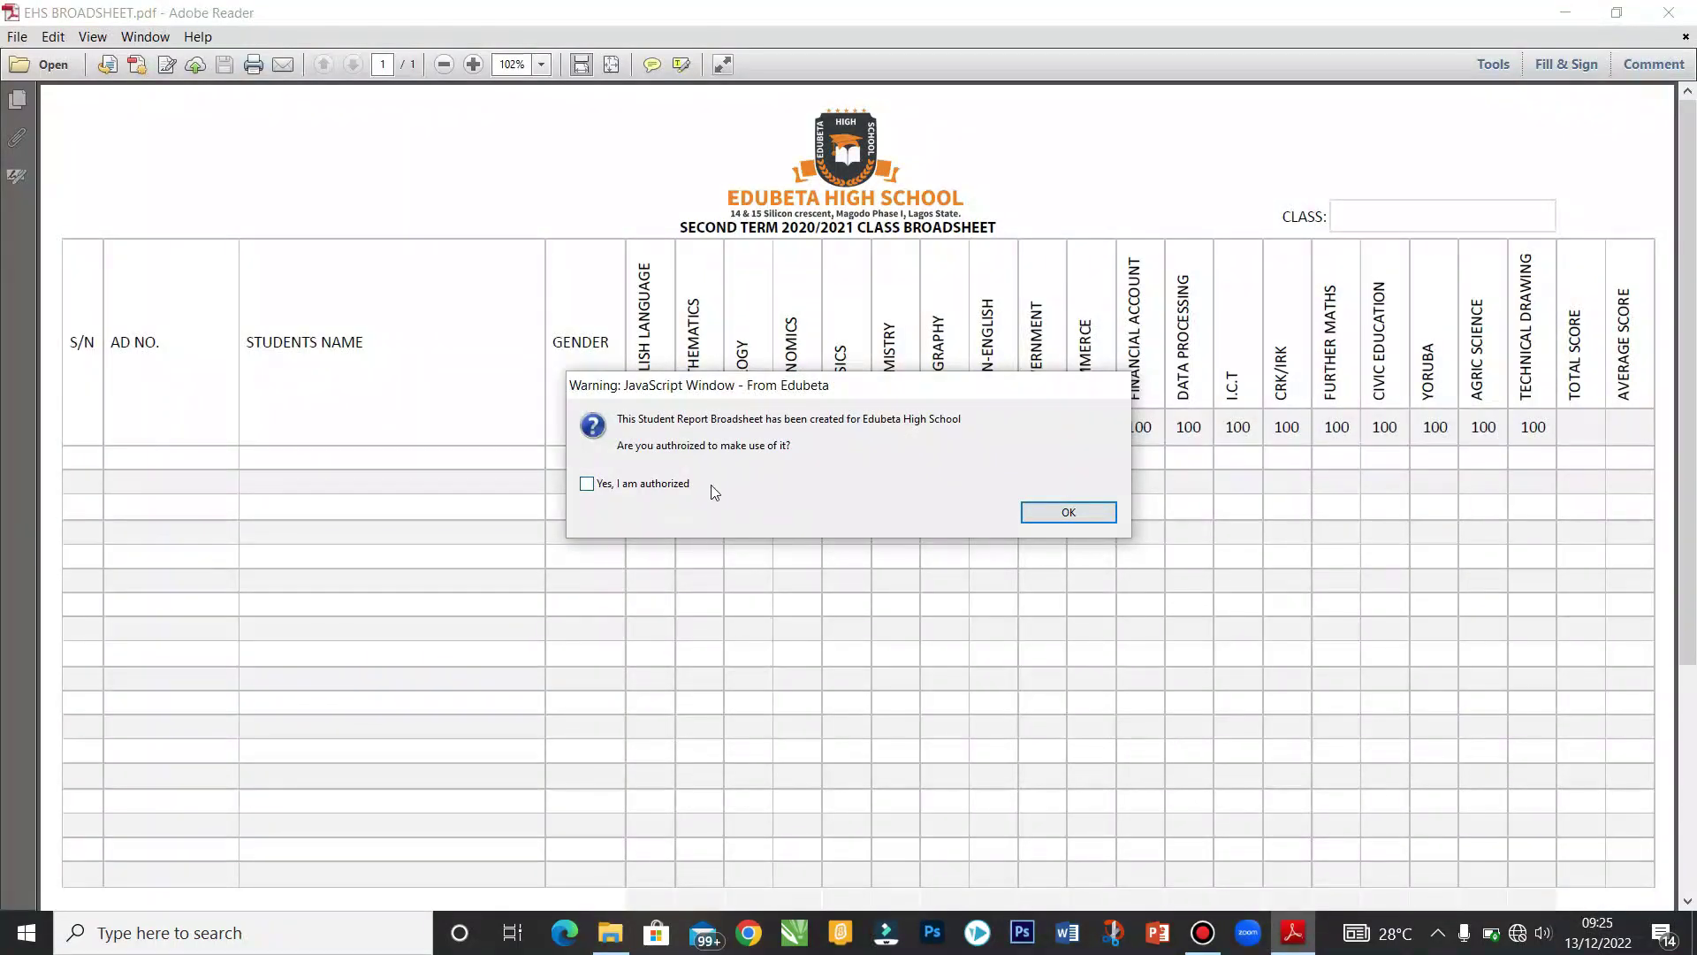
Step: Declare authorization, hide the Fill & Sign pane, and enter SS2 as the broadsheet's class
{"action": "left_click", "coordinate": [665, 486]}
{"action": "left_click", "coordinate": [1099, 513]}
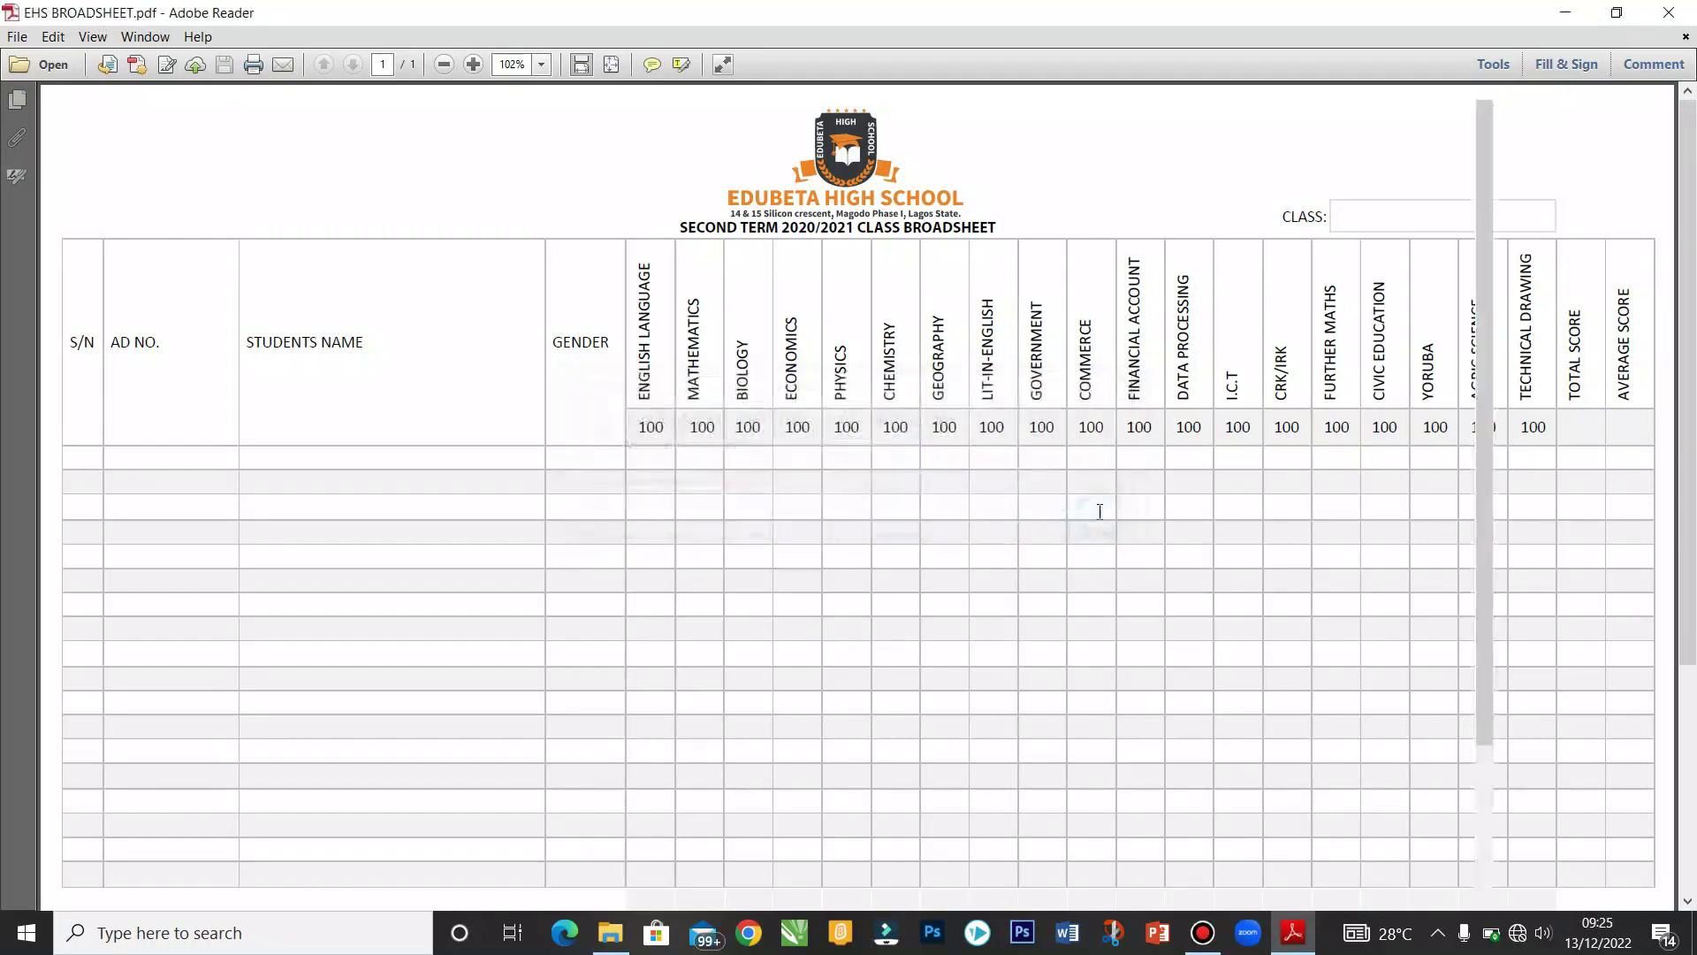
{"action": "left_click", "coordinate": [1566, 64]}
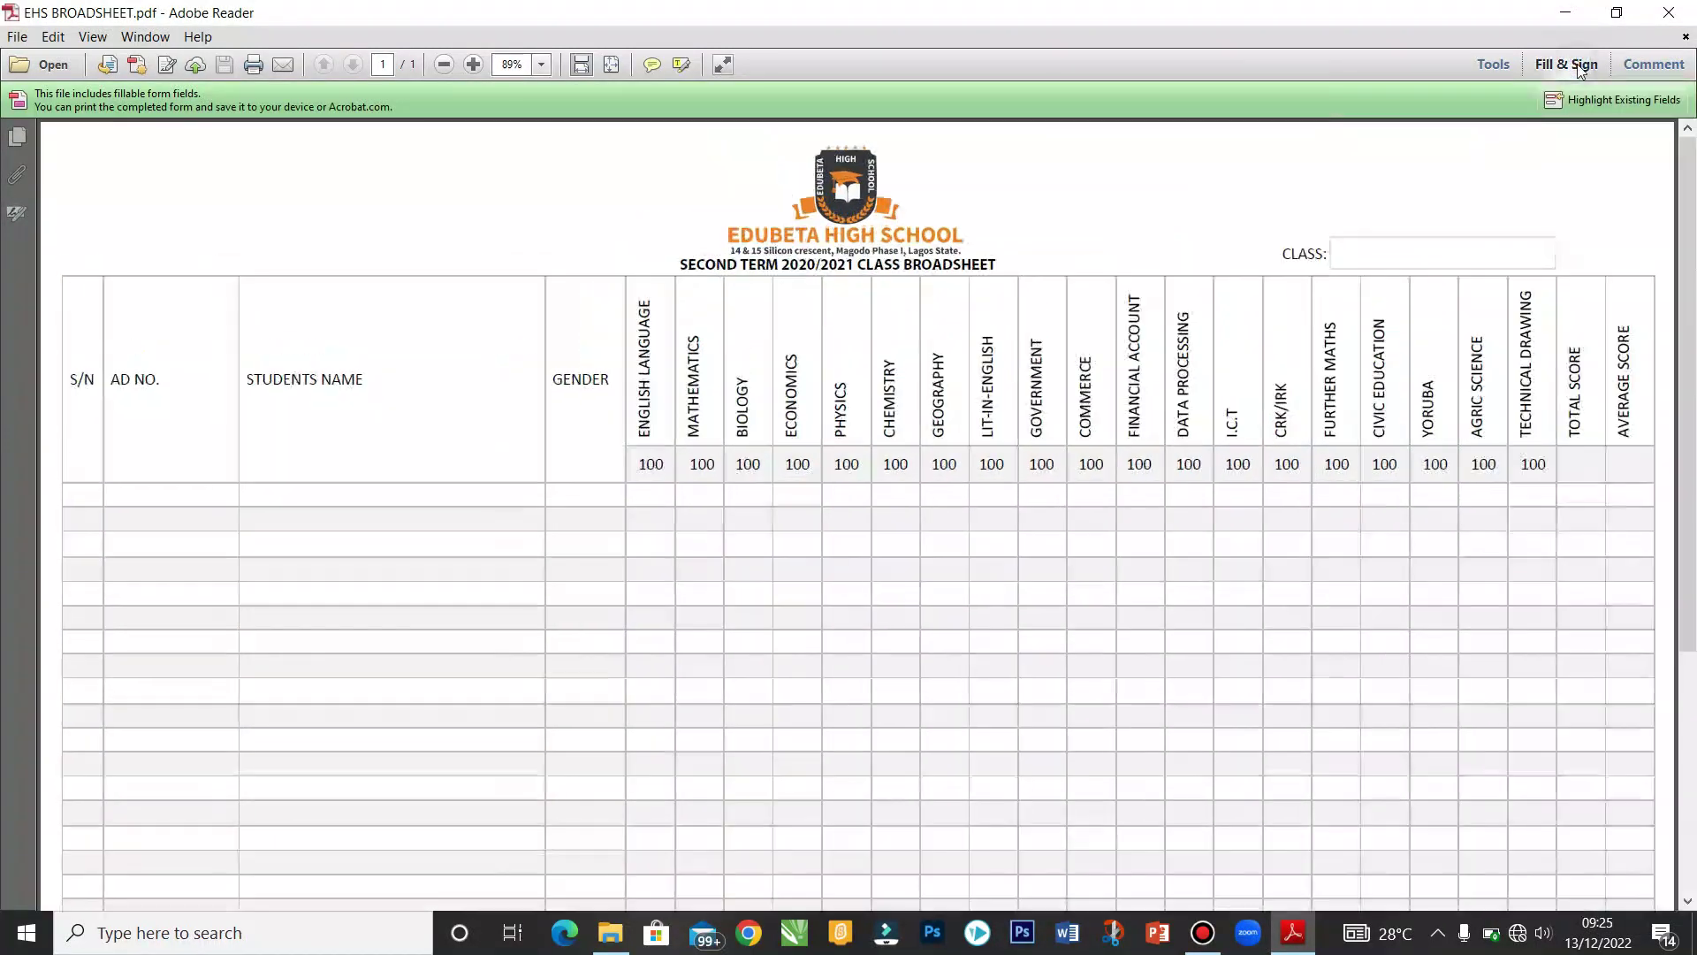
{"action": "left_click", "coordinate": [1495, 249]}
{"action": "type", "text": "SS2"}
{"action": "left_click_drag", "start_coordinate": [1689, 309], "coordinate": [1692, 261]}
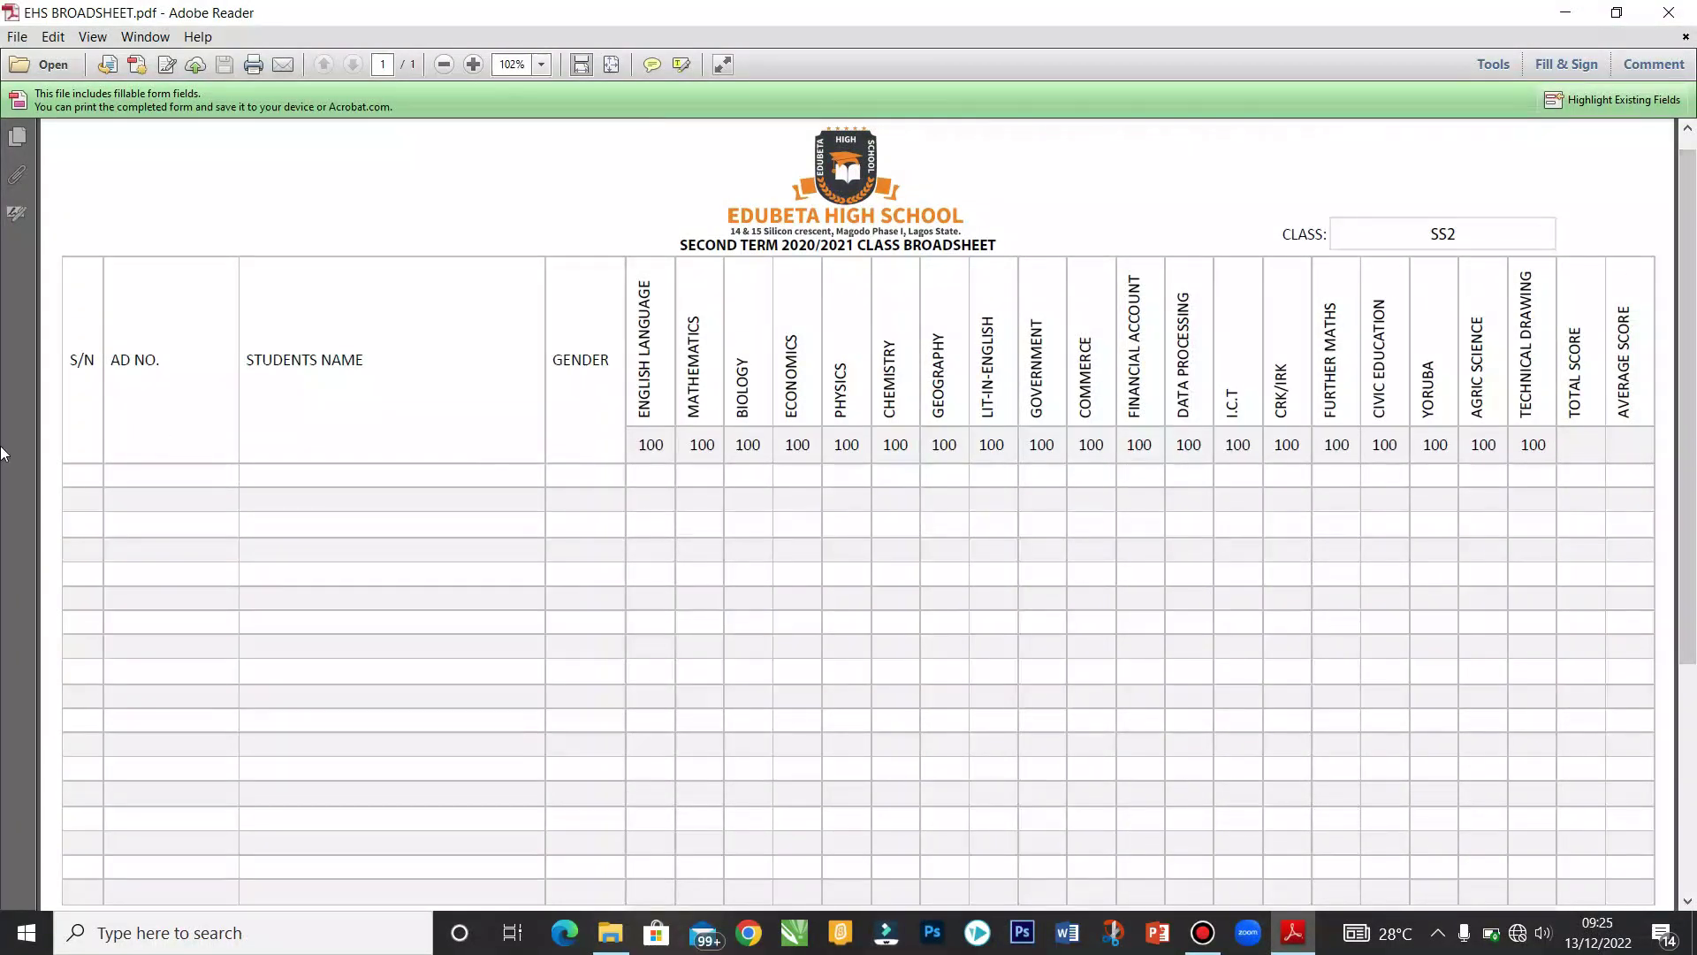
Step: Enter serial 1, the student's admission number and full name, and gender FEMALE in the first row
{"action": "left_click", "coordinate": [84, 470]}
{"action": "type", "text": "1"}
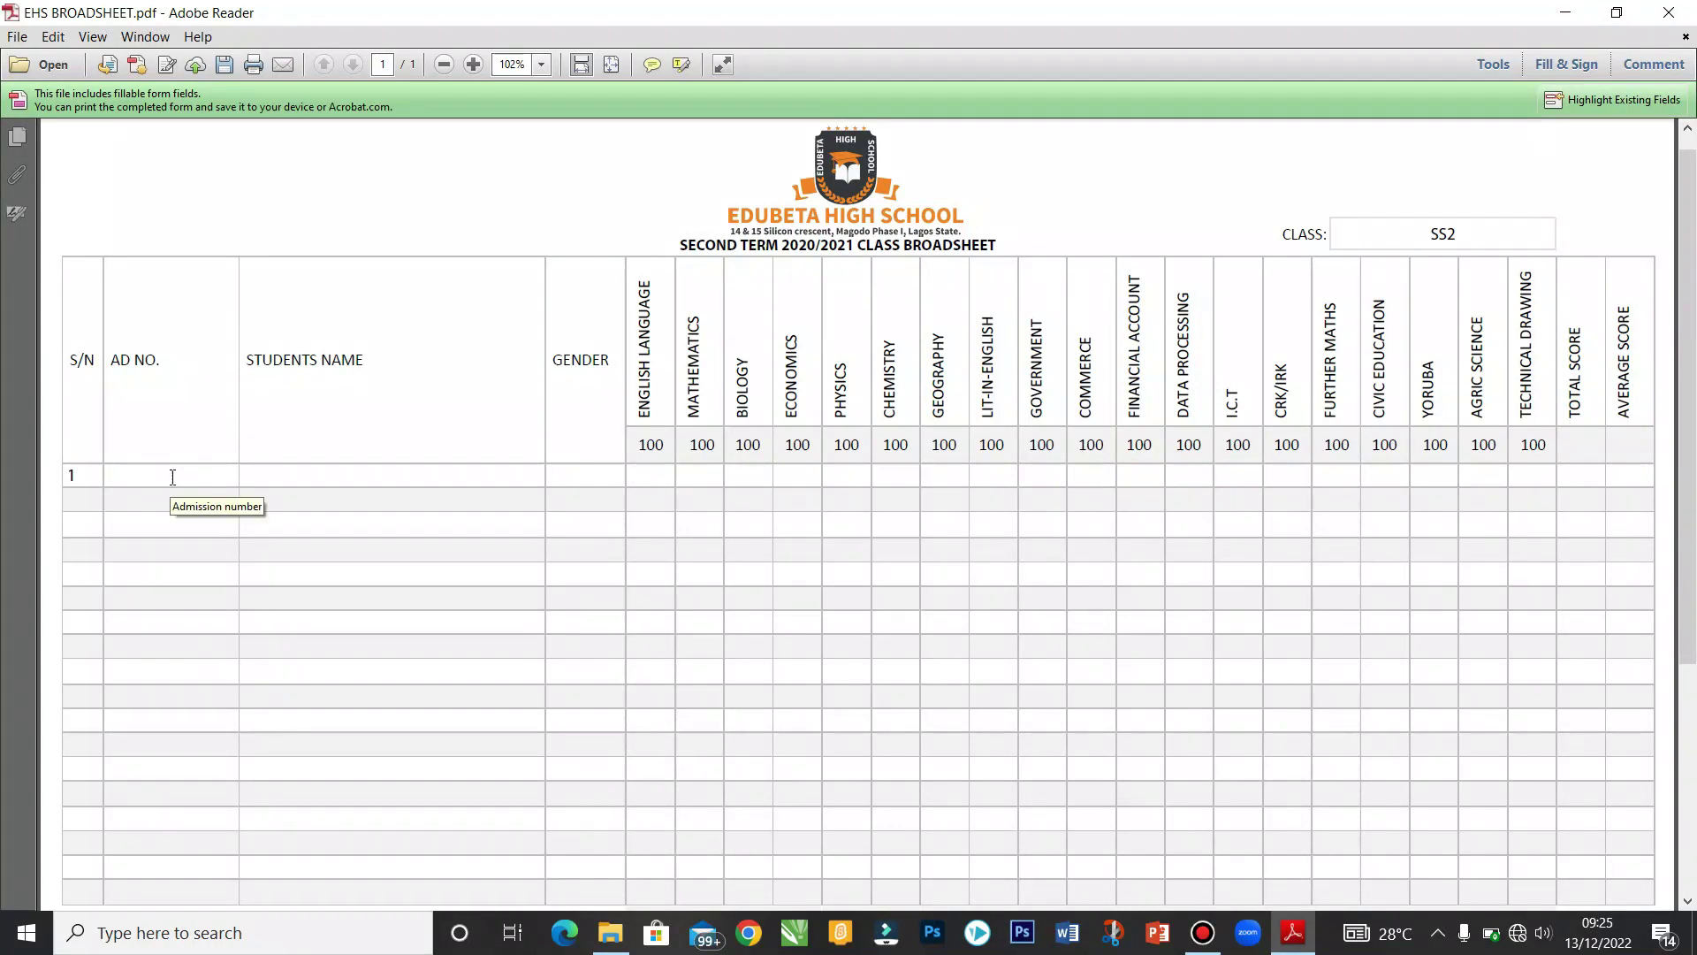
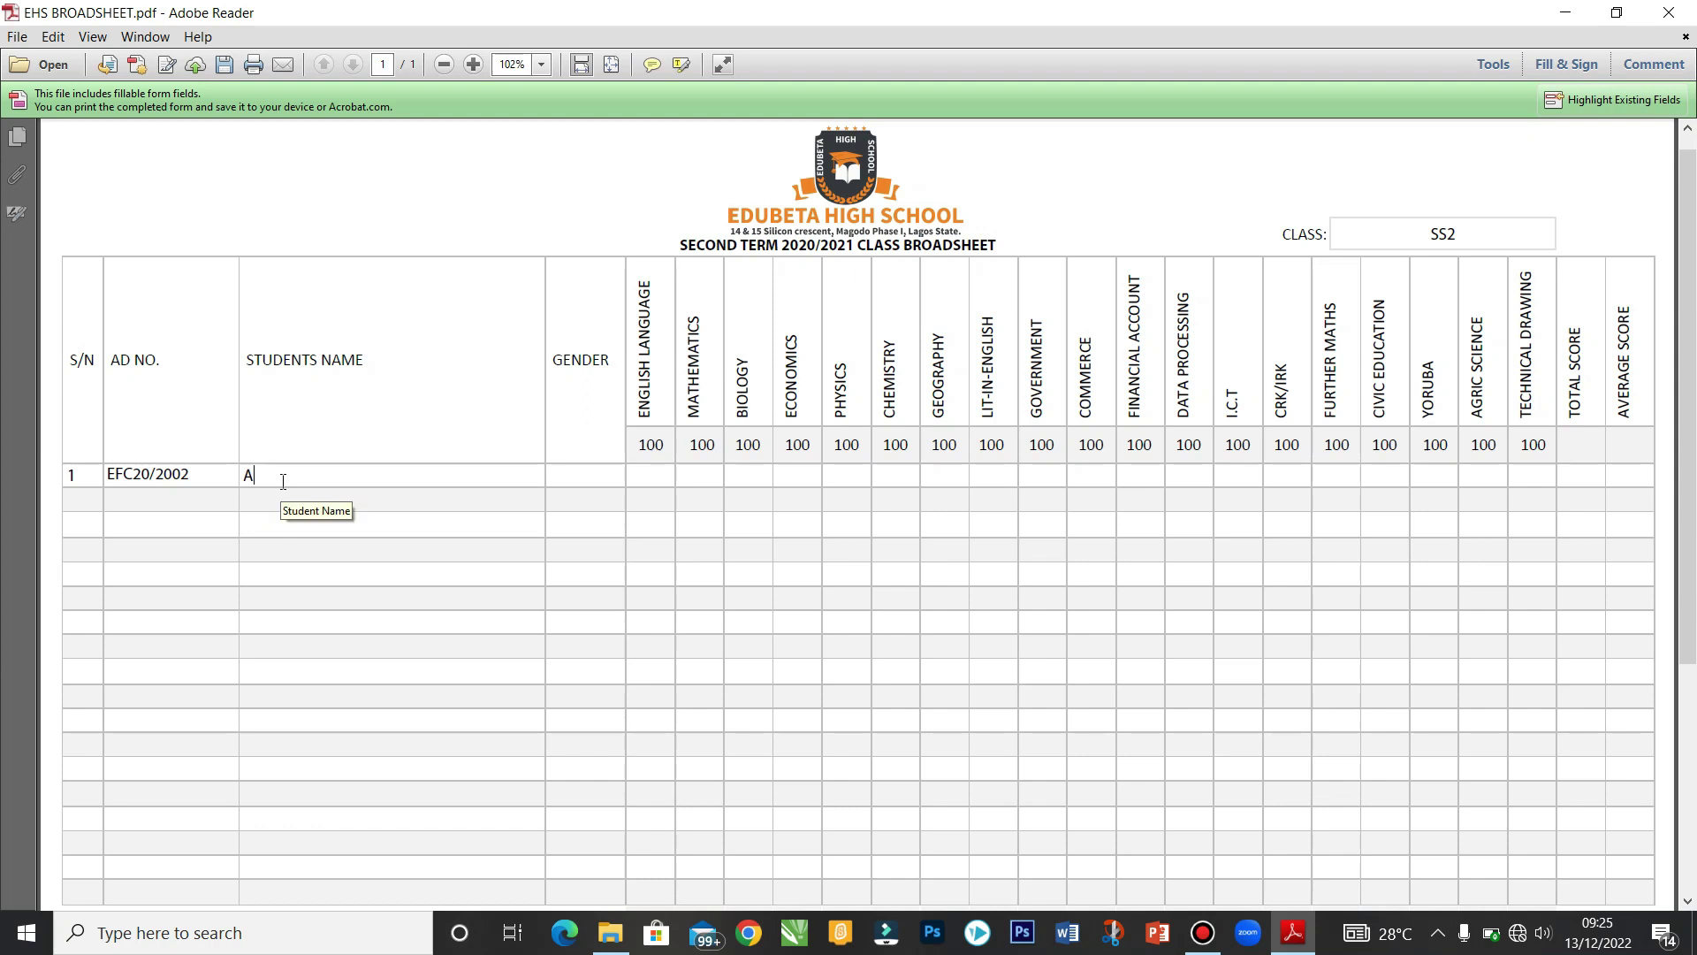
{"action": "key", "text": "Tab"}
{"action": "type", "text": "FEMALE"}
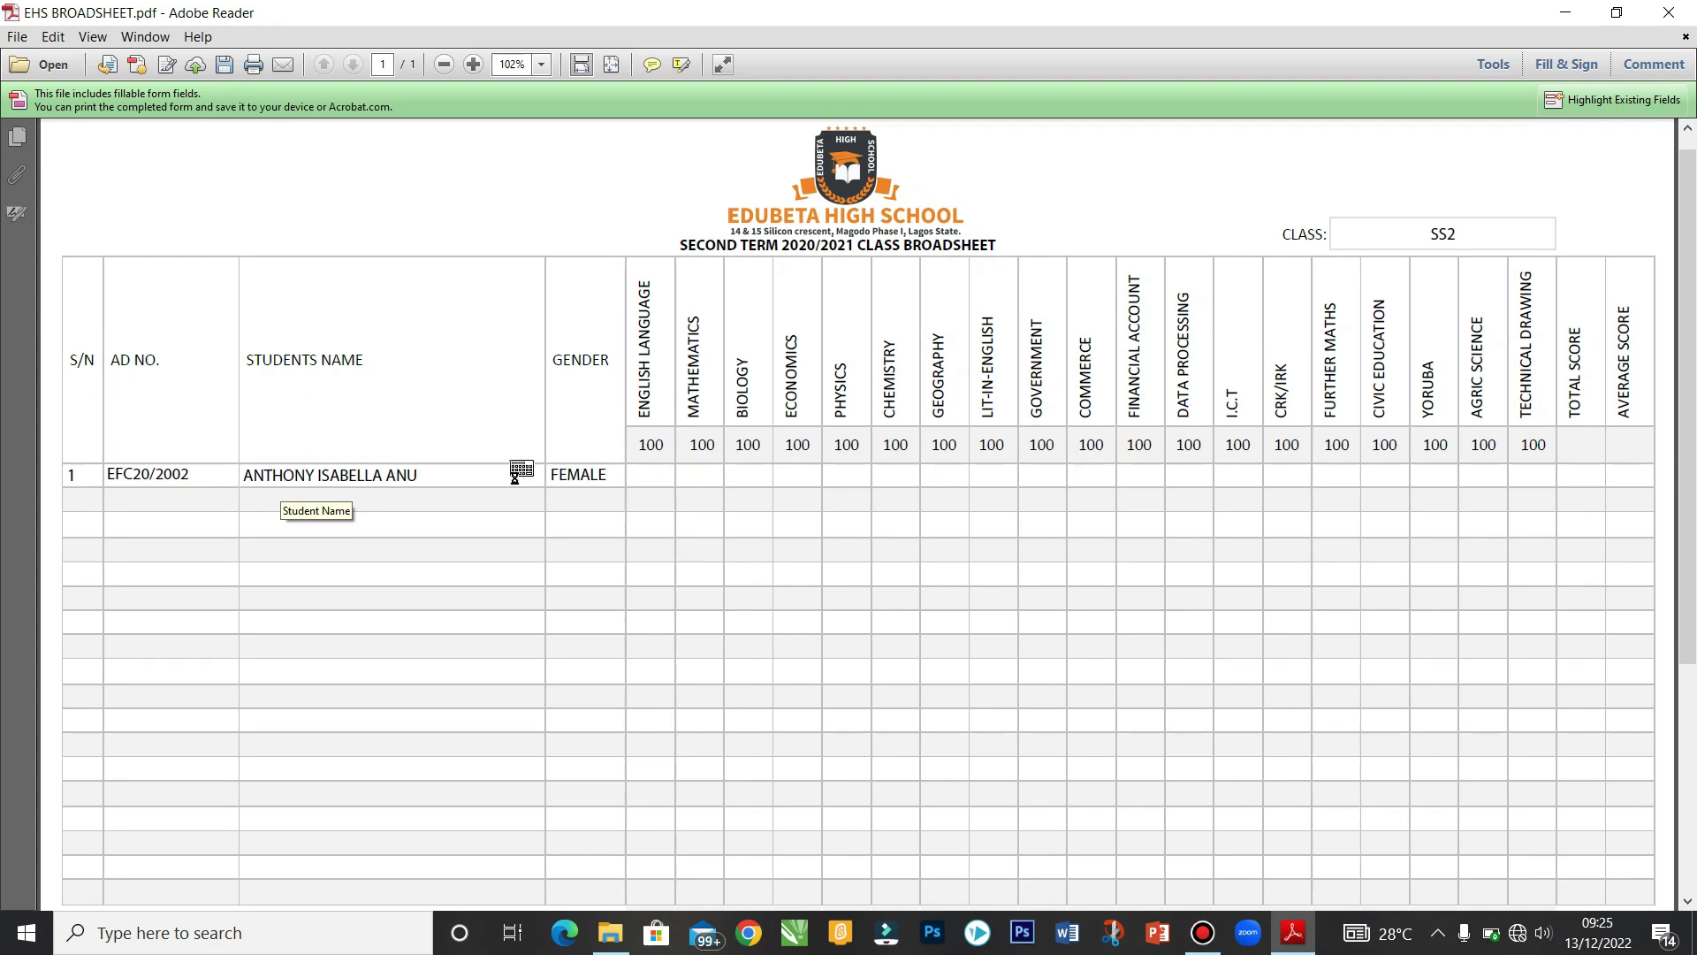
Step: Enter an English Language score of 90 and confirm the total shows 90 and the average 90.0
{"action": "key", "text": "Tab"}
{"action": "type", "text": "90"}
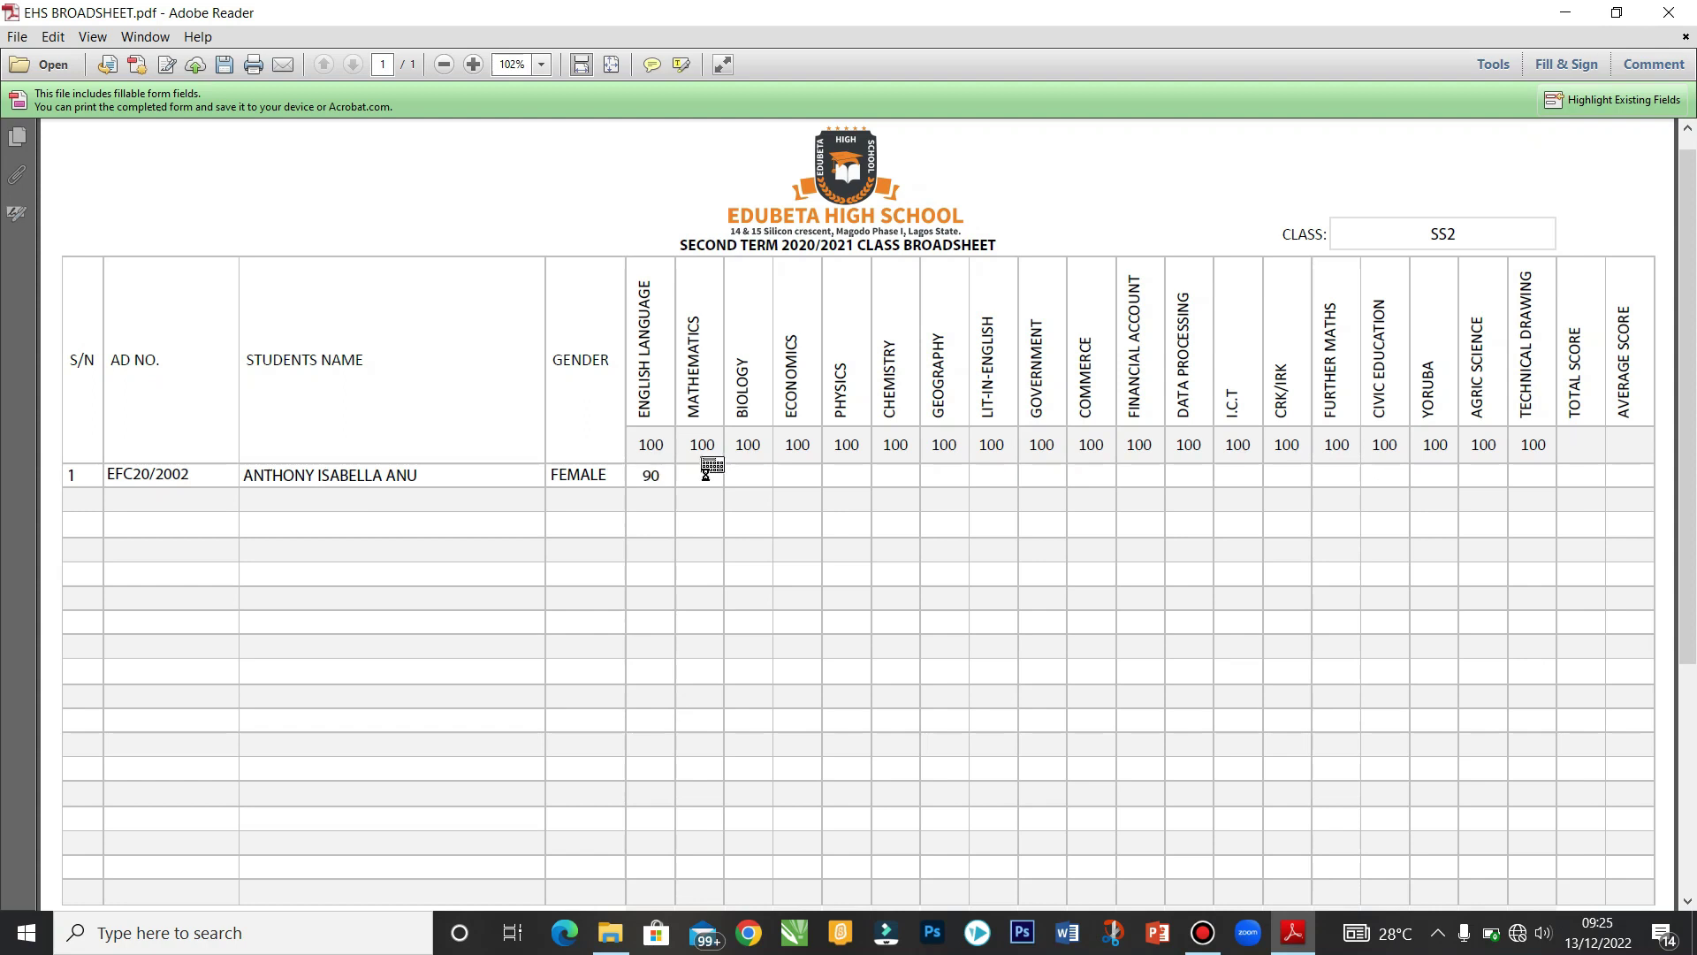
{"action": "key", "text": "Tab"}
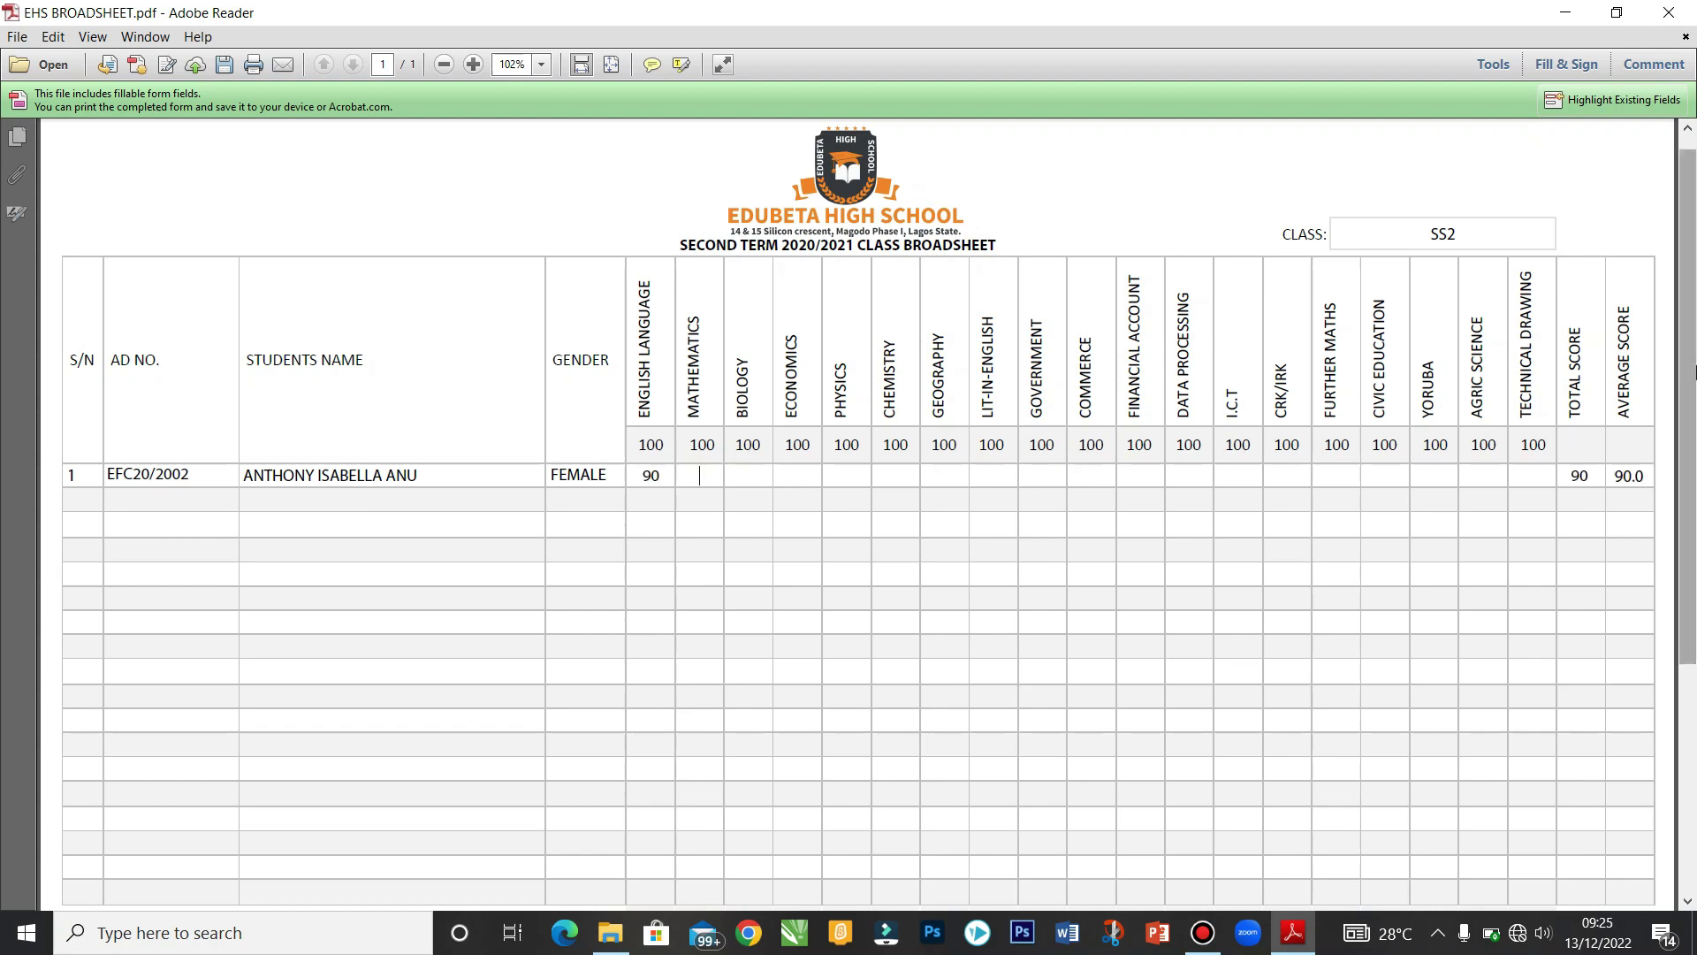
{"action": "left_click_drag", "start_coordinate": [1690, 373], "coordinate": [1694, 605]}
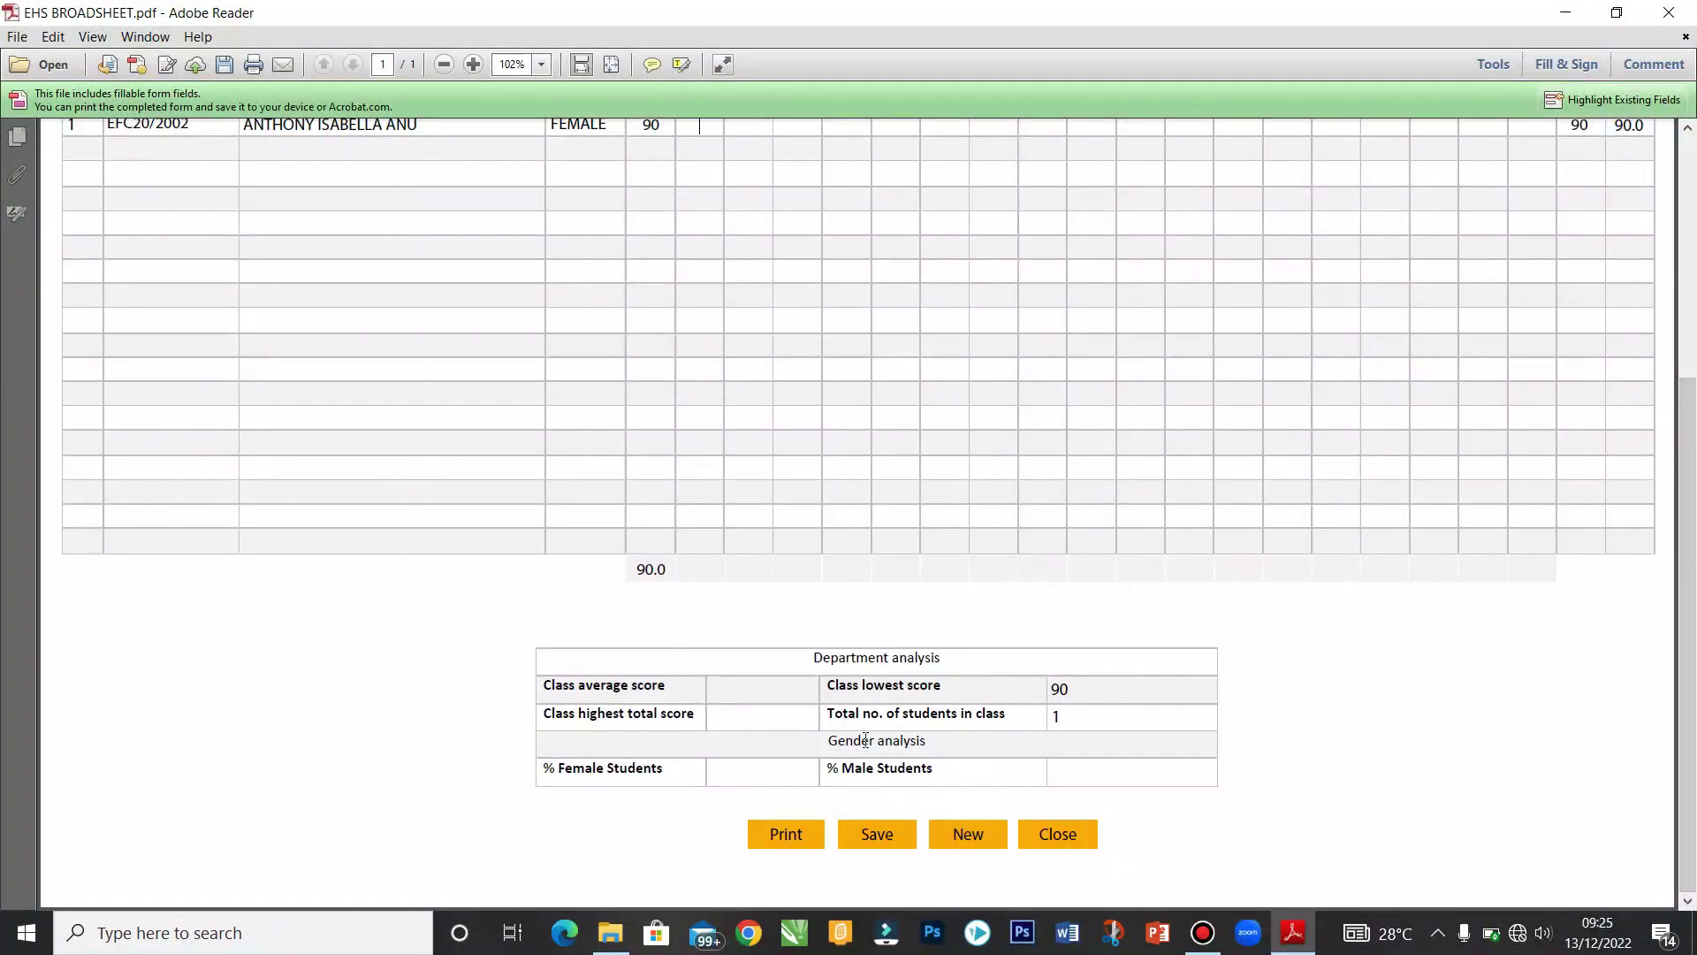
{"action": "left_click_drag", "start_coordinate": [1695, 632], "coordinate": [1694, 466]}
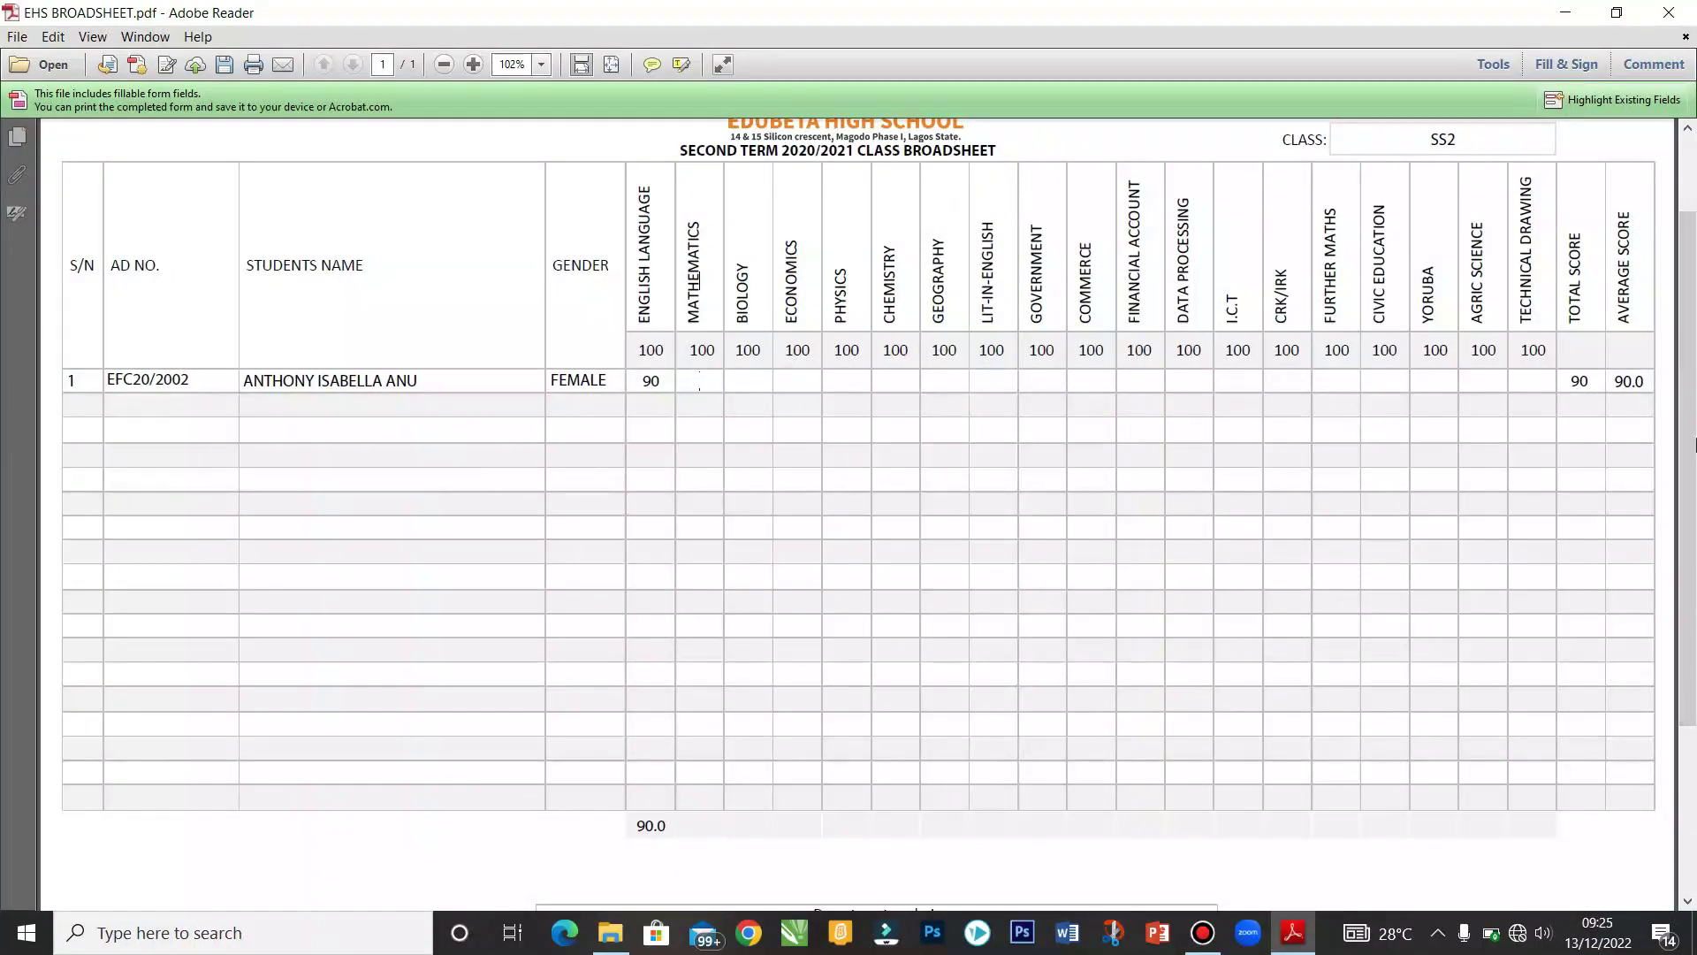
{"action": "scroll", "coordinate": [1695, 444], "scroll_direction": "down", "scroll_amount": 3}
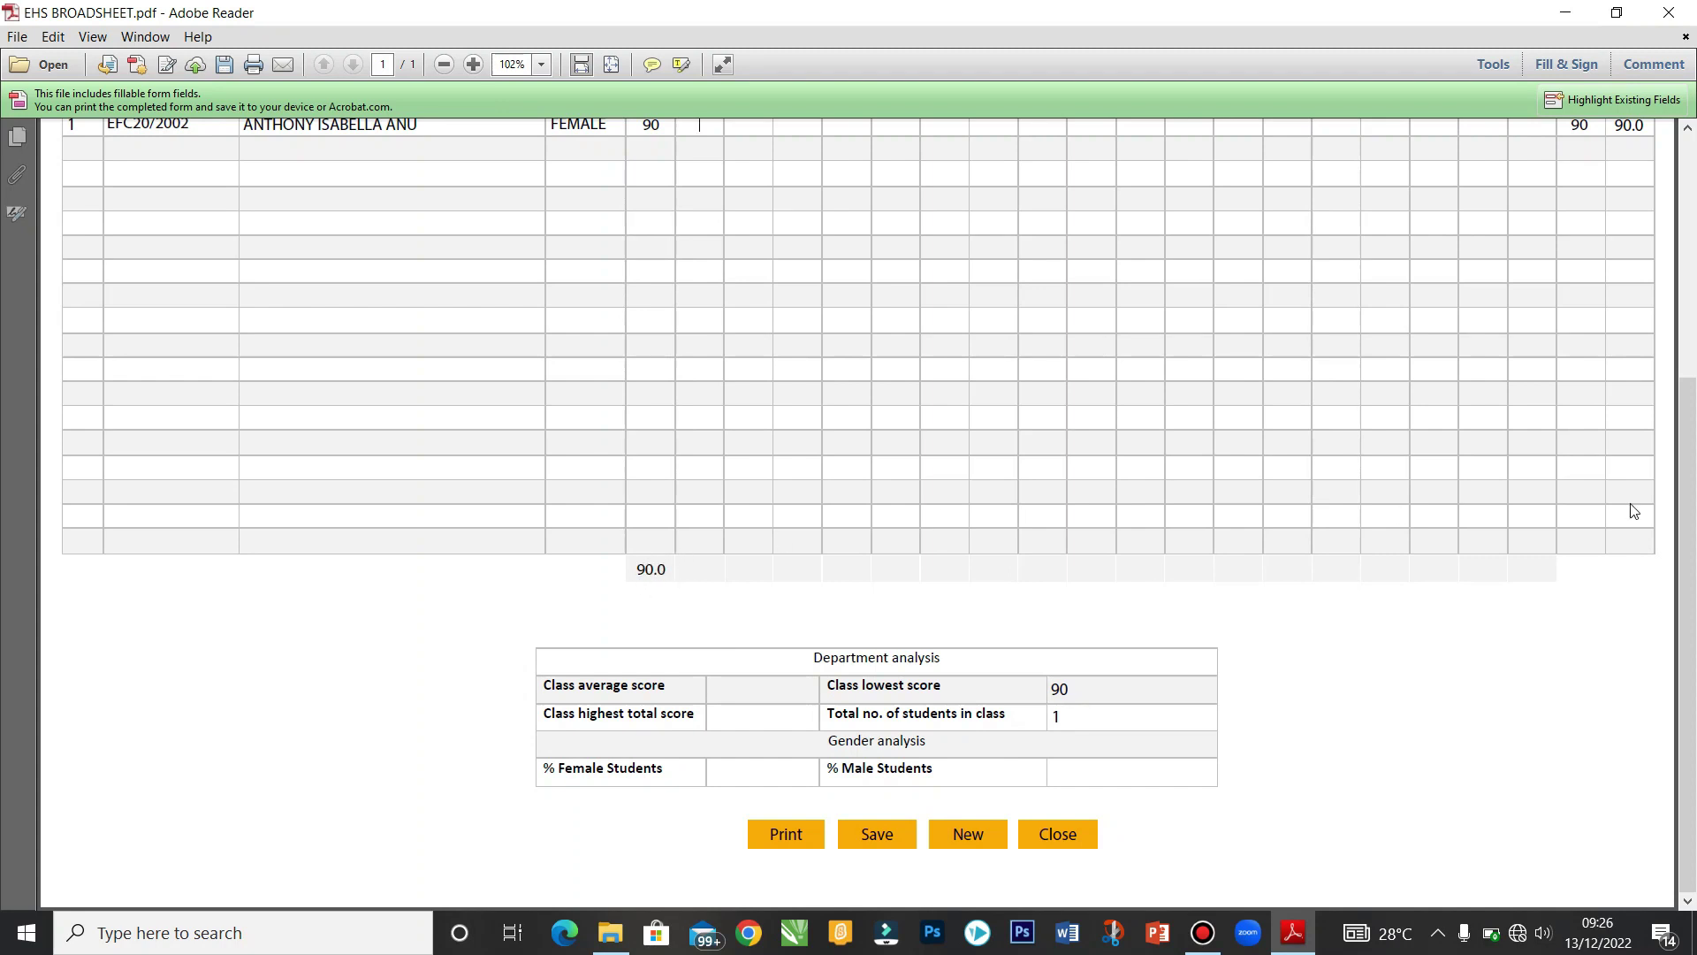
{"action": "scroll", "coordinate": [1686, 471], "scroll_direction": "up", "scroll_amount": 2}
{"action": "scroll", "coordinate": [1686, 472], "scroll_direction": "up", "scroll_amount": 5}
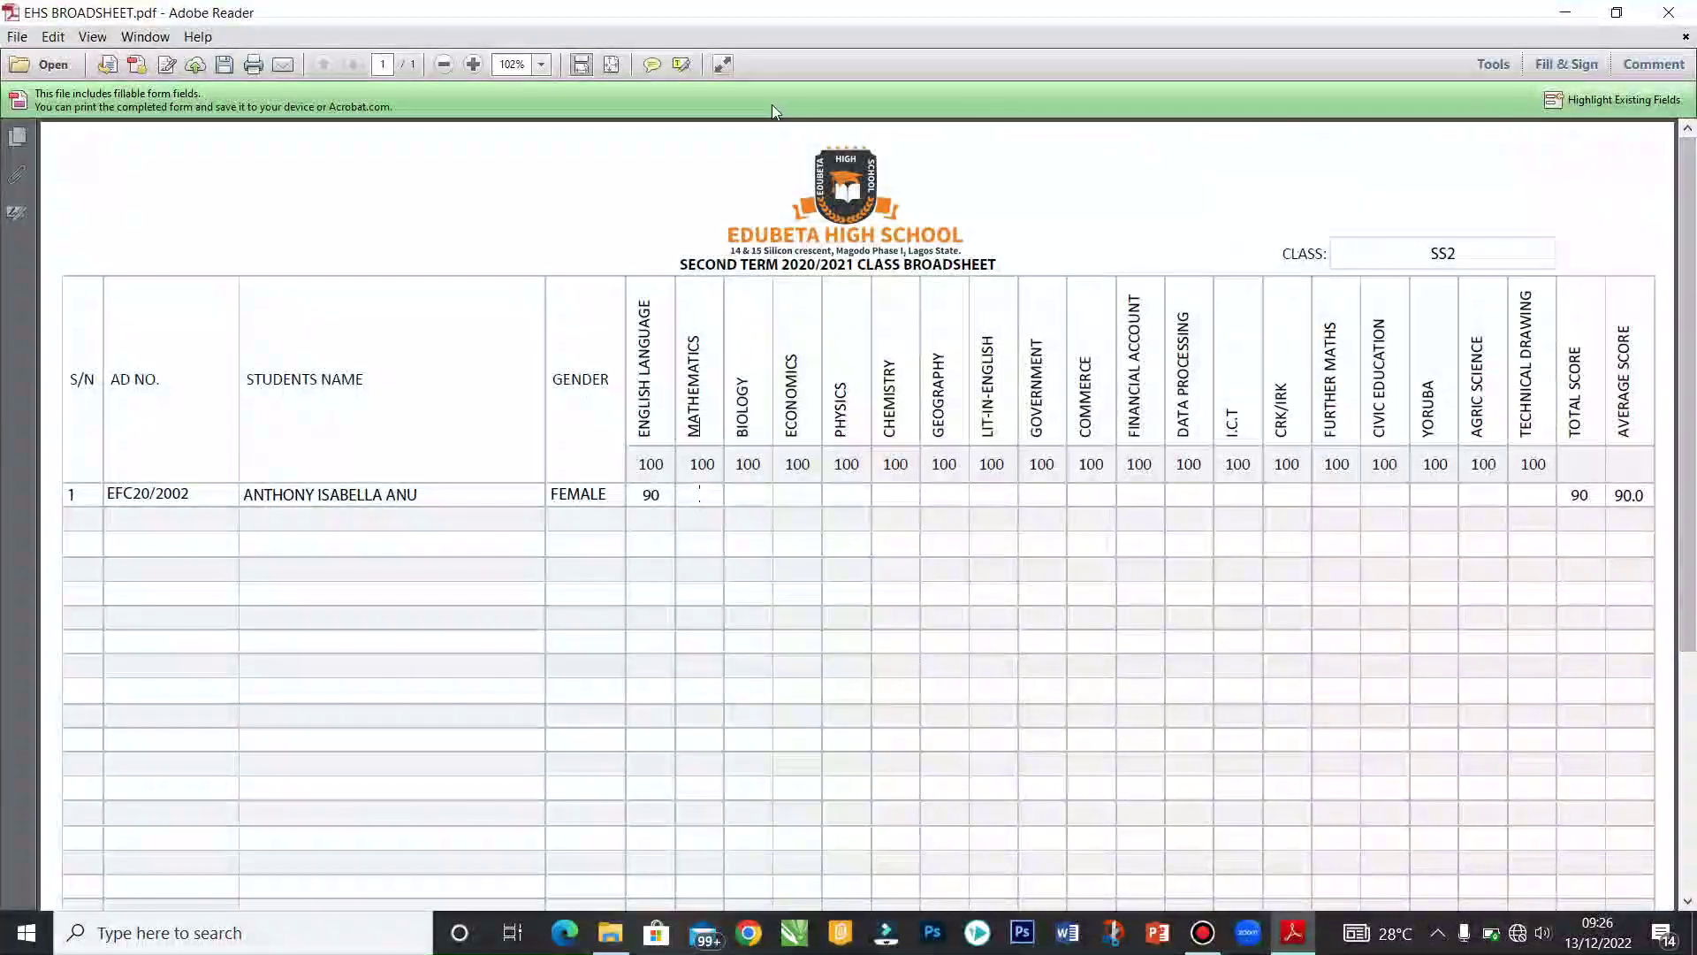